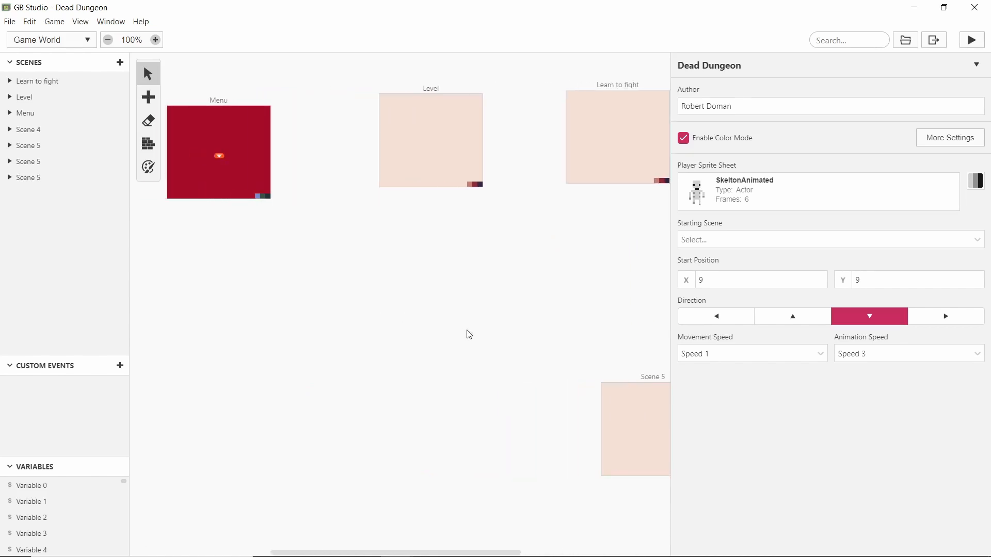
Step: Look over the scenes laid out in the Dead Dungeon game world, from Menu to the Scene 5 copies
{"action": "scroll", "coordinate": [342, 252], "scroll_direction": "right", "scroll_amount": 1}
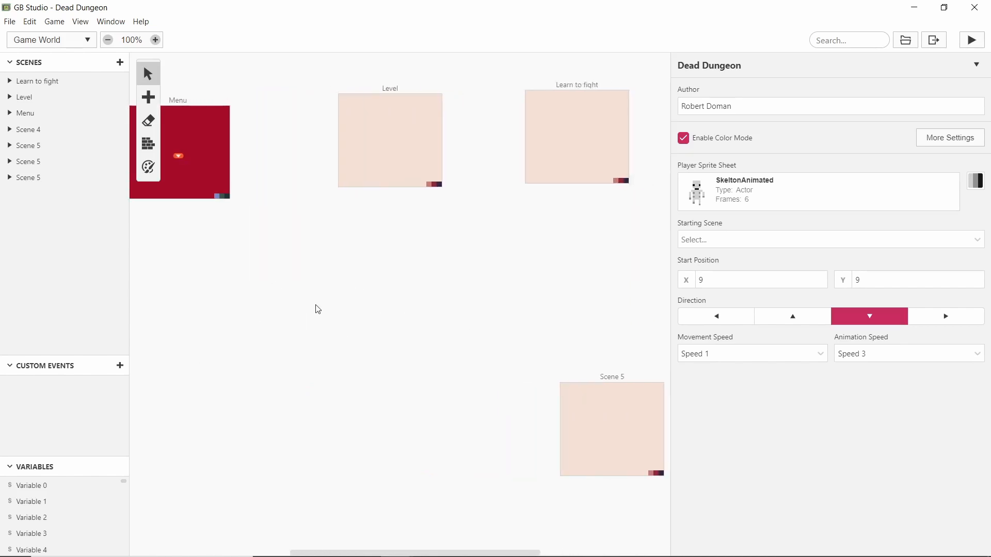
{"action": "scroll", "coordinate": [316, 310], "scroll_direction": "left", "scroll_amount": 2}
{"action": "scroll", "coordinate": [329, 261], "scroll_direction": "right", "scroll_amount": 2}
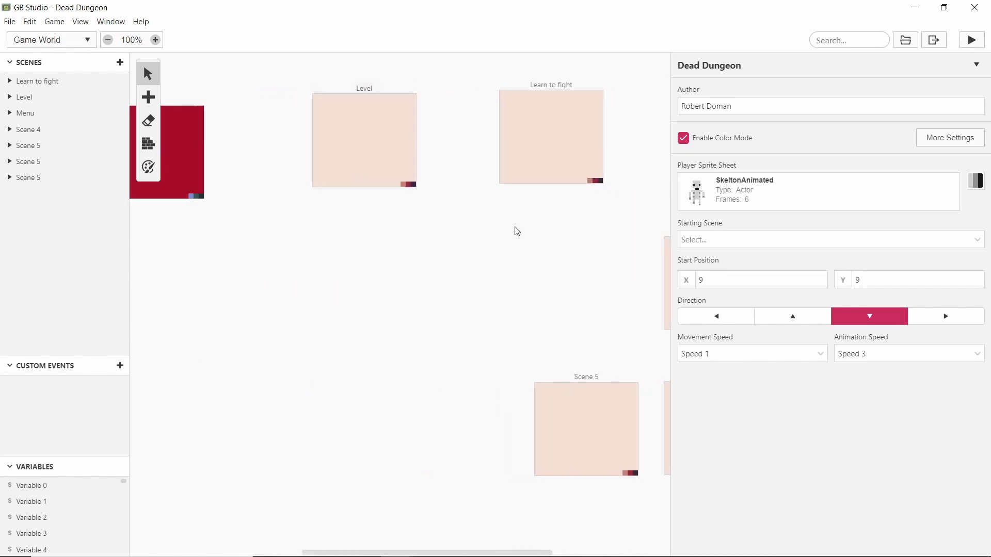
{"action": "scroll", "coordinate": [516, 230], "scroll_direction": "right", "scroll_amount": 3}
{"action": "scroll", "coordinate": [296, 311], "scroll_direction": "right", "scroll_amount": 1}
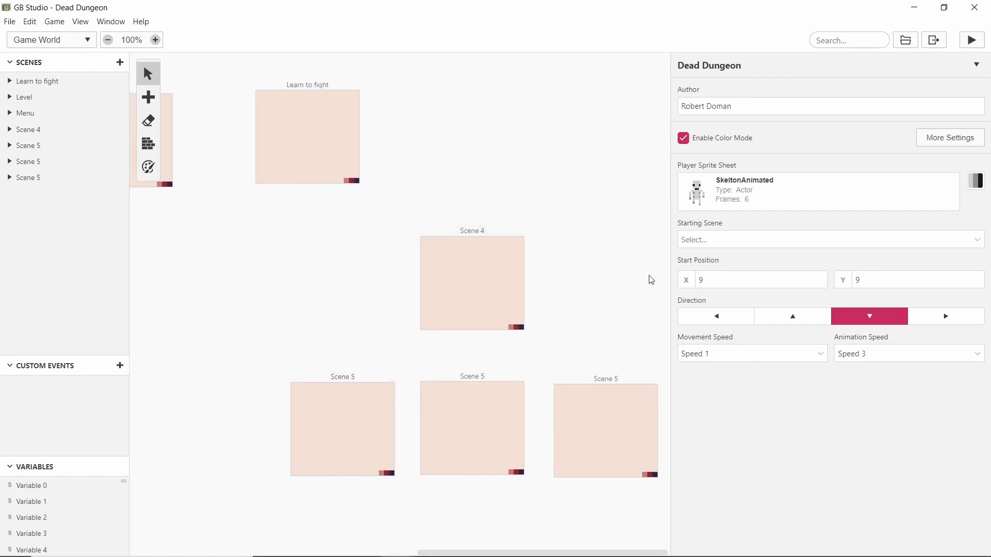
{"action": "scroll", "coordinate": [530, 230], "scroll_direction": "left", "scroll_amount": 4}
{"action": "scroll", "coordinate": [305, 280], "scroll_direction": "right", "scroll_amount": 4}
{"action": "scroll", "coordinate": [296, 290], "scroll_direction": "left", "scroll_amount": 2}
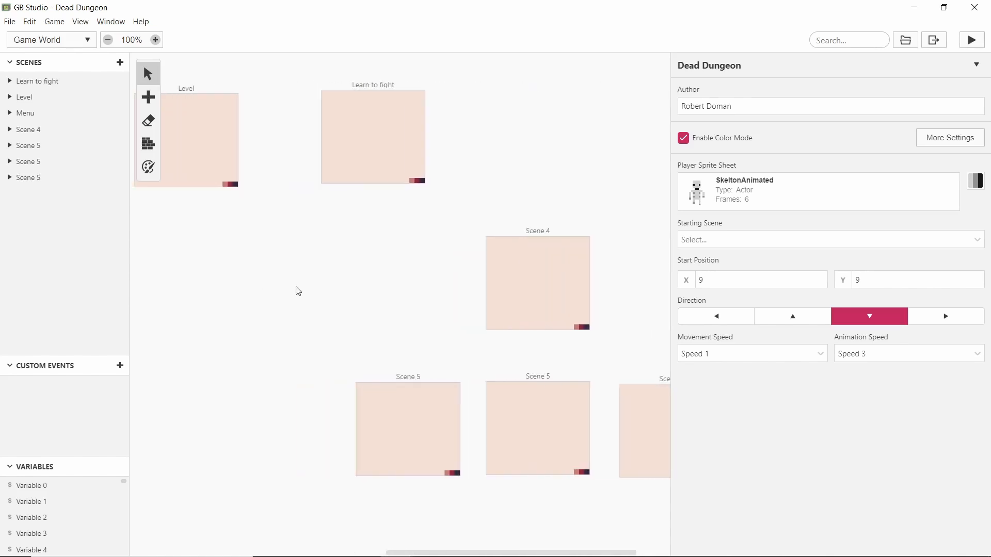
{"action": "scroll", "coordinate": [442, 289], "scroll_direction": "left", "scroll_amount": 5}
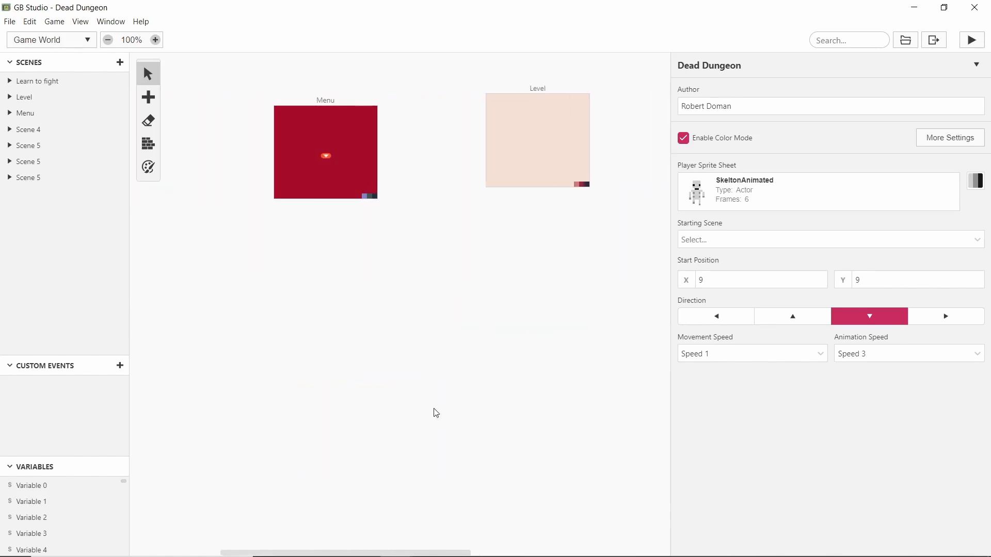
{"action": "scroll", "coordinate": [486, 358], "scroll_direction": "right", "scroll_amount": 6}
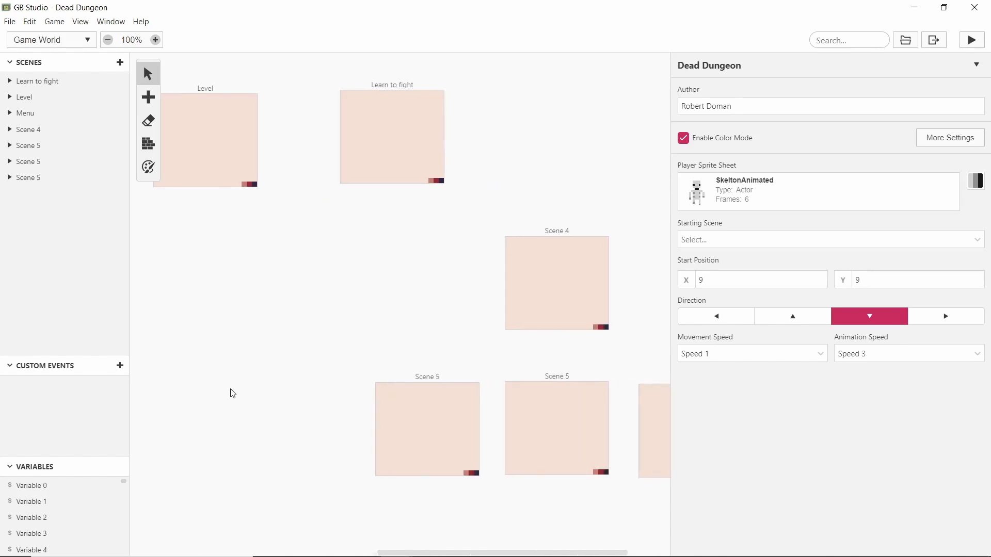
{"action": "scroll", "coordinate": [258, 394], "scroll_direction": "left", "scroll_amount": 1}
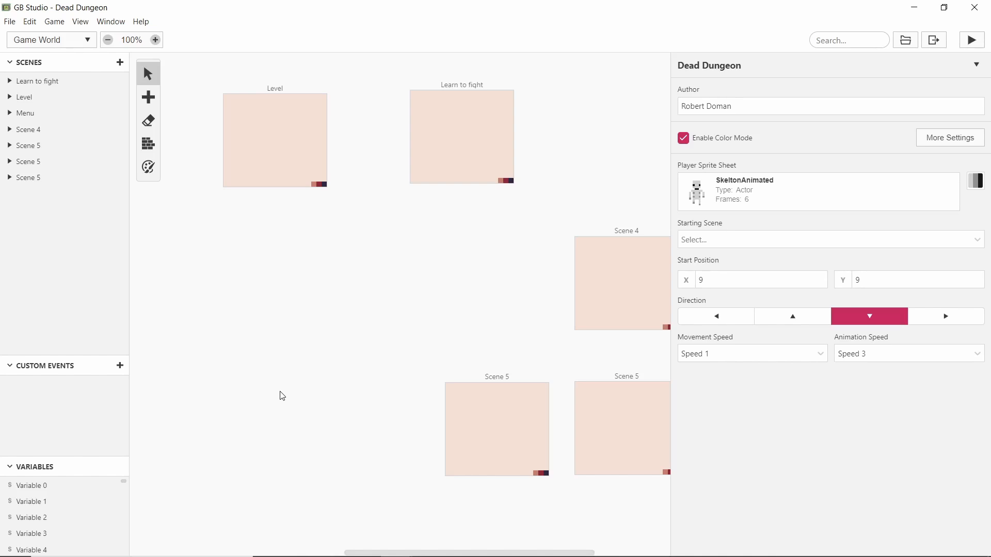
{"action": "left_click_drag", "start_coordinate": [338, 247], "coordinate": [493, 289]}
Step: Switch to GIMP and create a new 256 × 256 pixel image
{"action": "mouse_move", "coordinate": [397, 551]}
{"action": "left_click", "coordinate": [460, 545]}
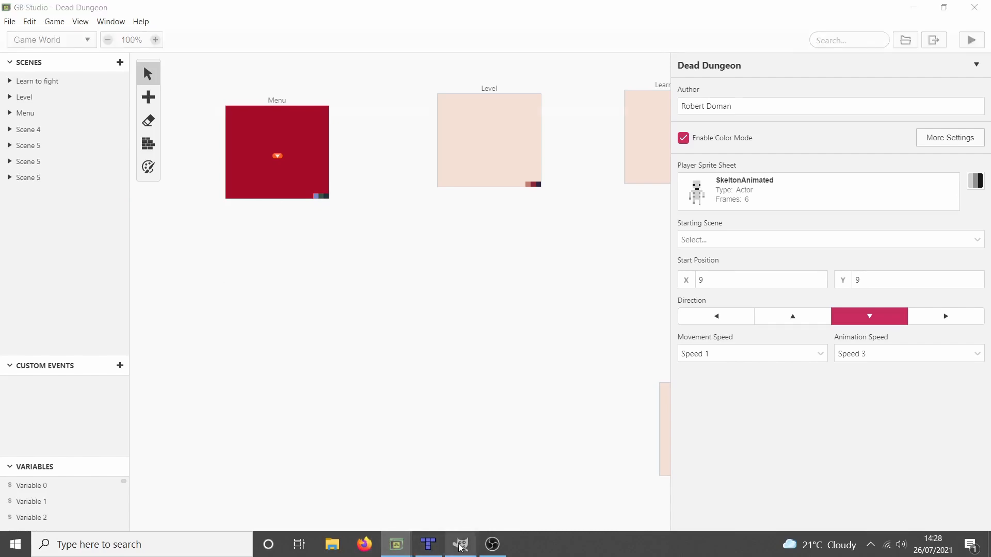
{"action": "left_click", "coordinate": [9, 23]}
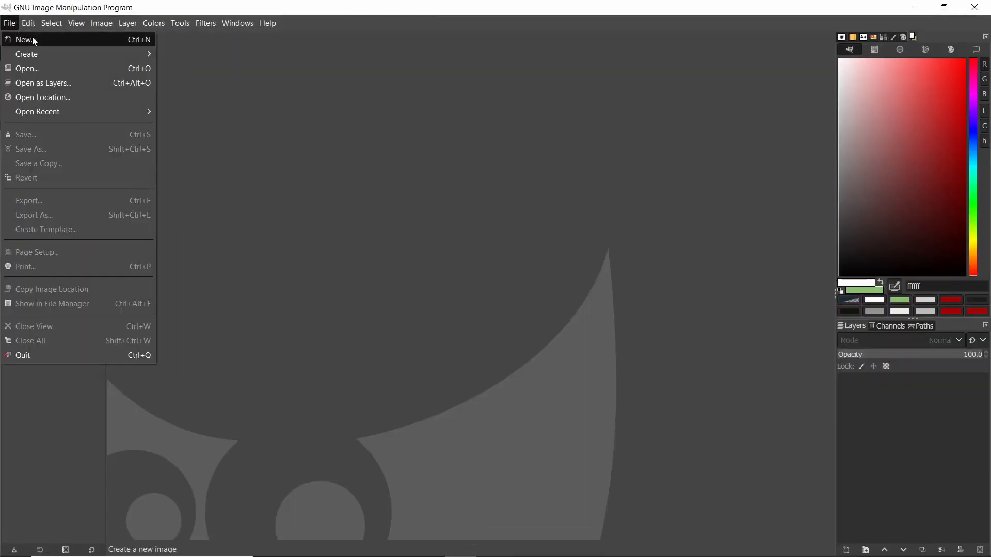
{"action": "left_click", "coordinate": [32, 41]}
{"action": "key", "text": "Return"}
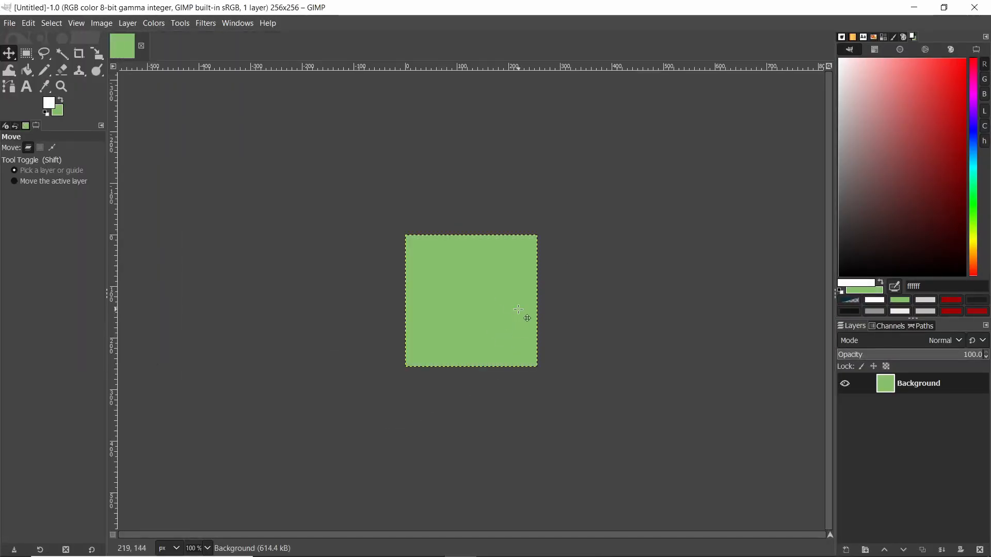
Step: Show the image grid and set its spacing to 8 pixels
{"action": "scroll", "coordinate": [487, 274], "scroll_direction": "up", "scroll_amount": 2, "text": "ctrl"}
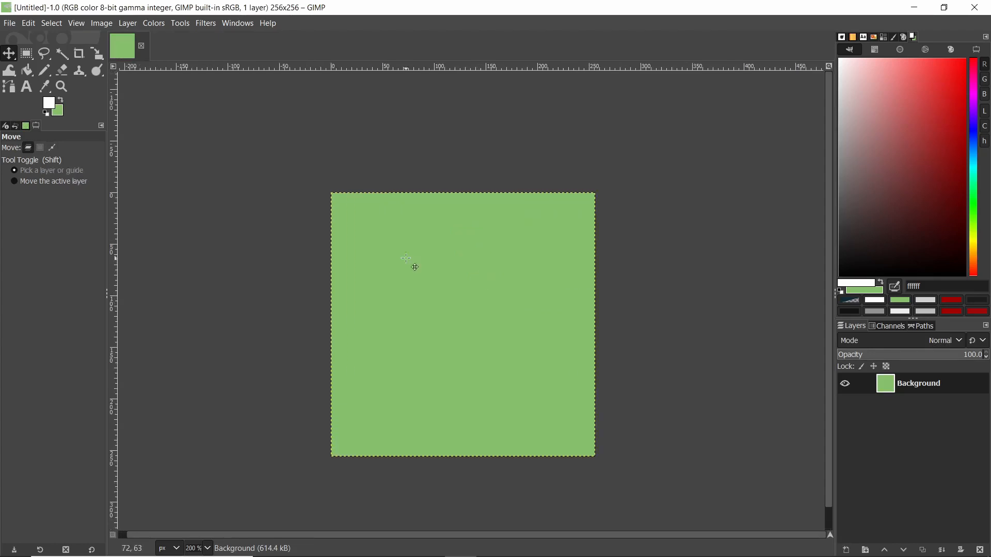
{"action": "left_click", "coordinate": [79, 24]}
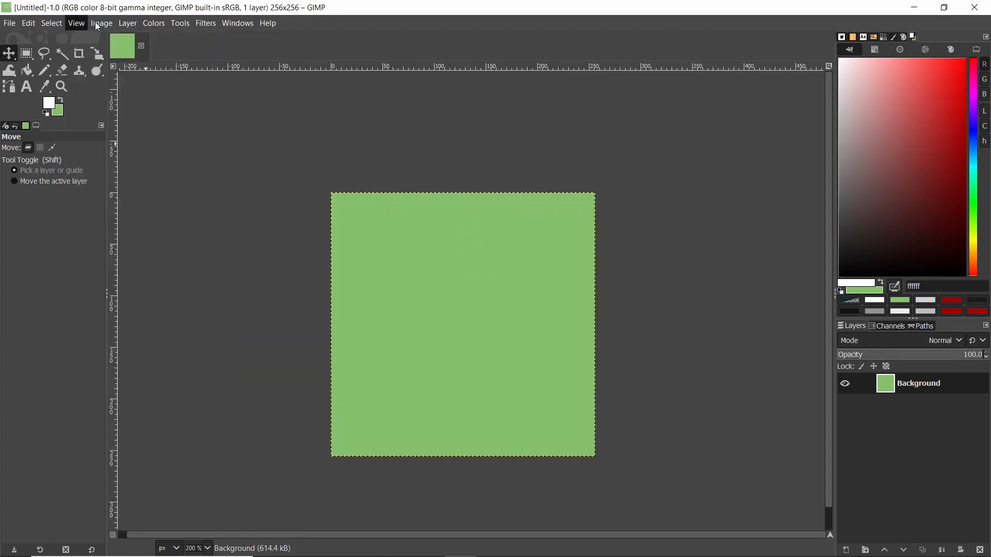
{"action": "left_click", "coordinate": [98, 24]}
{"action": "left_click", "coordinate": [142, 338]}
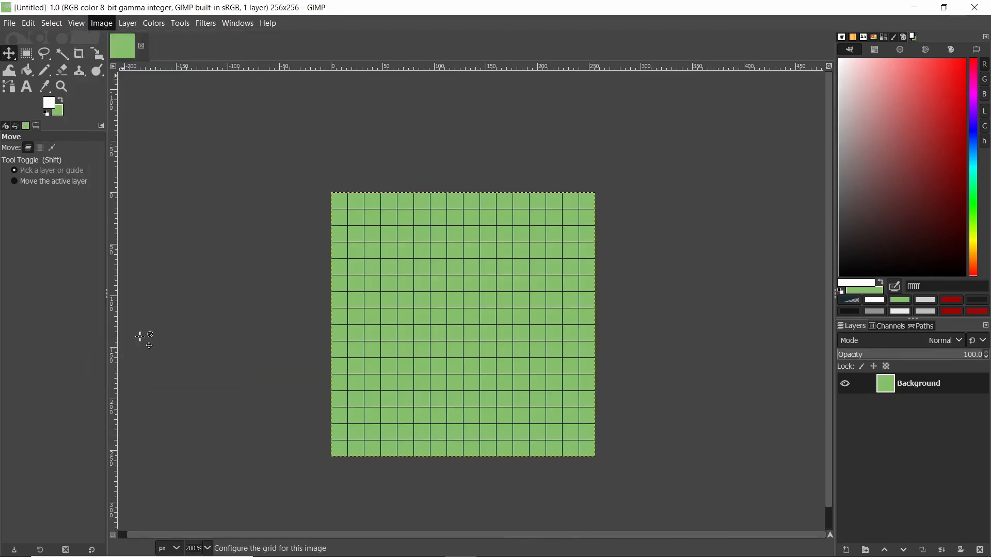
{"action": "triple_click", "coordinate": [432, 295]}
{"action": "type", "text": "8"}
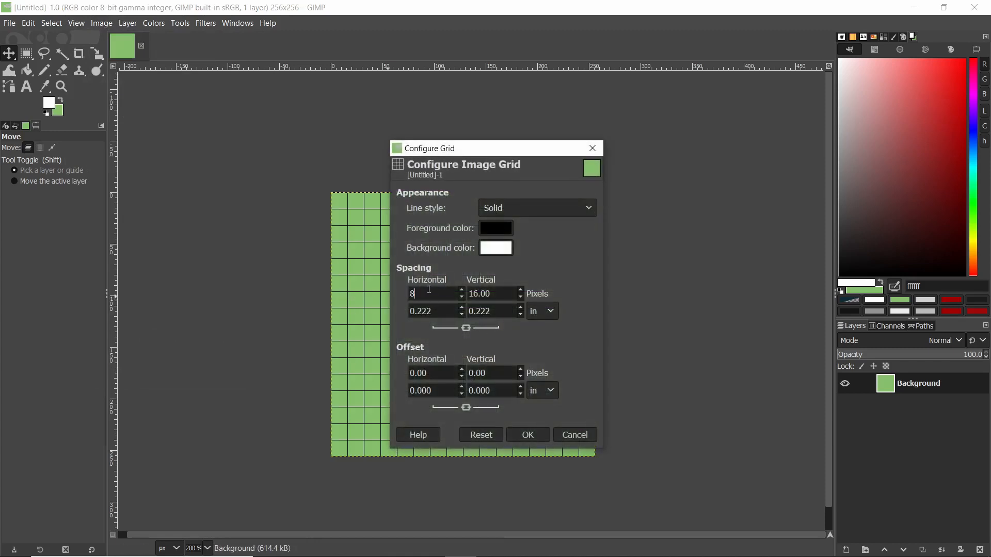
{"action": "left_click", "coordinate": [537, 431]}
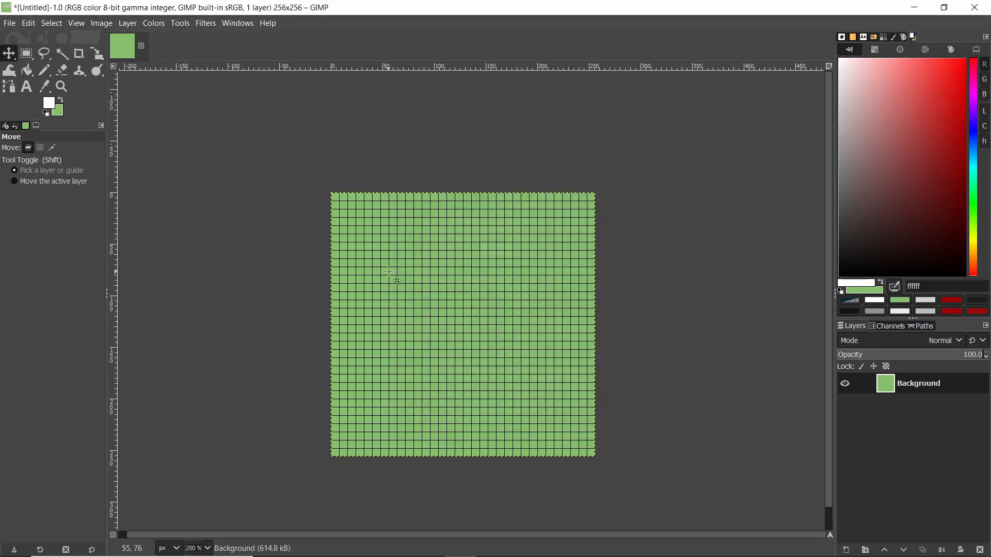
Step: Open static.png and sample its palette colours 071821, 86c06c and 306850 from the arrow sprite
{"action": "scroll", "coordinate": [388, 239], "scroll_direction": "up", "scroll_amount": 2, "text": "ctrl"}
{"action": "key", "text": "n"}
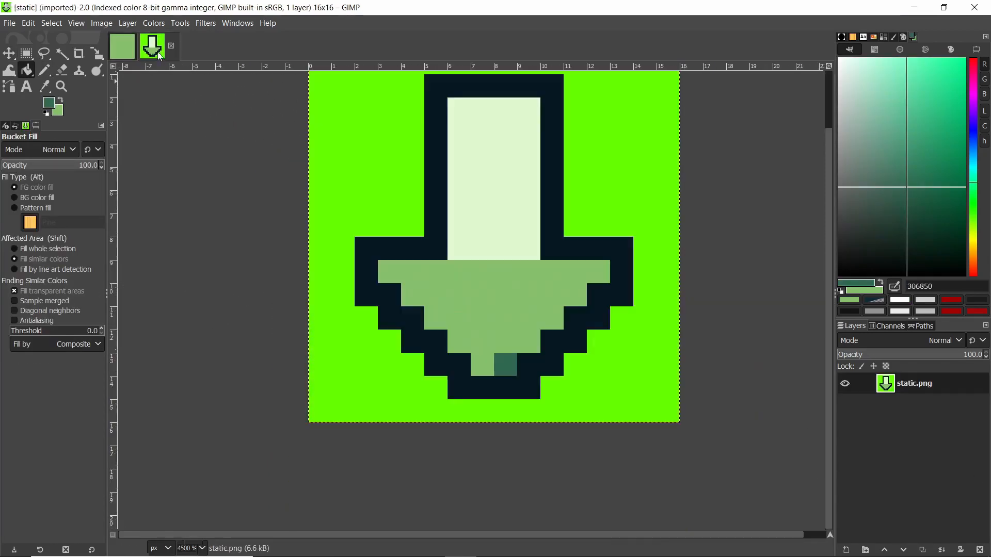
{"action": "scroll", "coordinate": [555, 197], "scroll_direction": "up", "scroll_amount": 2}
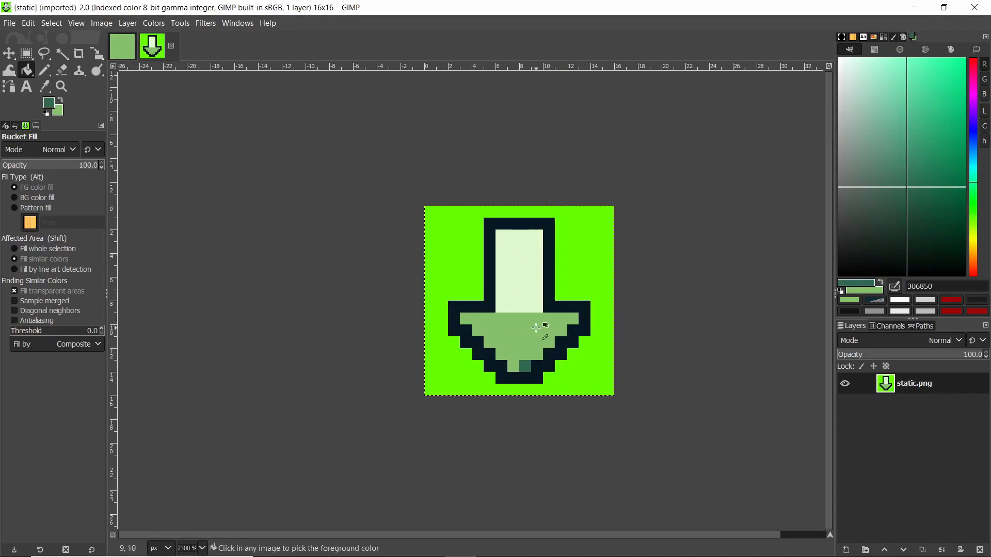
{"action": "scroll", "coordinate": [524, 327], "scroll_direction": "up", "scroll_amount": 2, "text": "ctrl"}
{"action": "left_click", "coordinate": [596, 295], "text": "ctrl"}
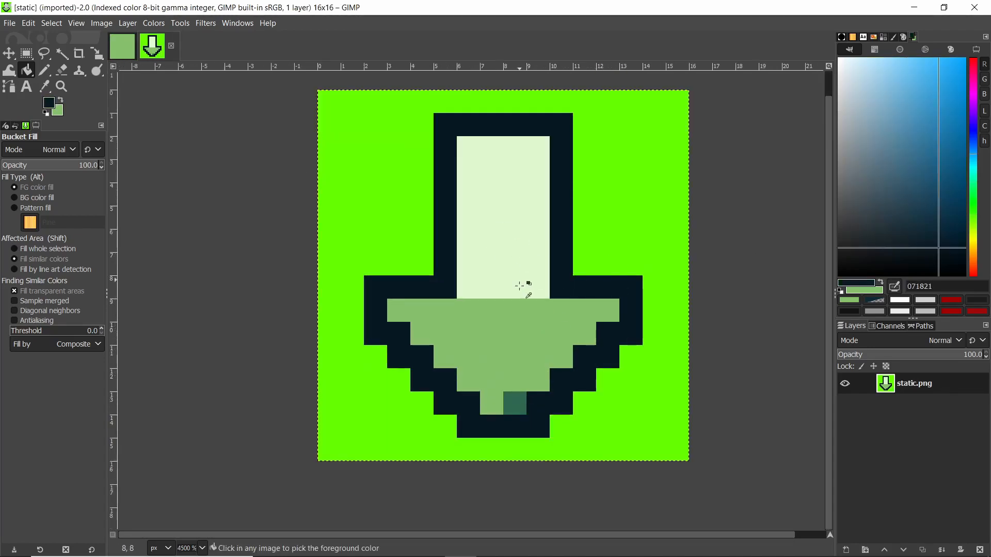
{"action": "left_click", "coordinate": [523, 344], "text": "ctrl"}
{"action": "left_click", "coordinate": [514, 402], "text": "ctrl"}
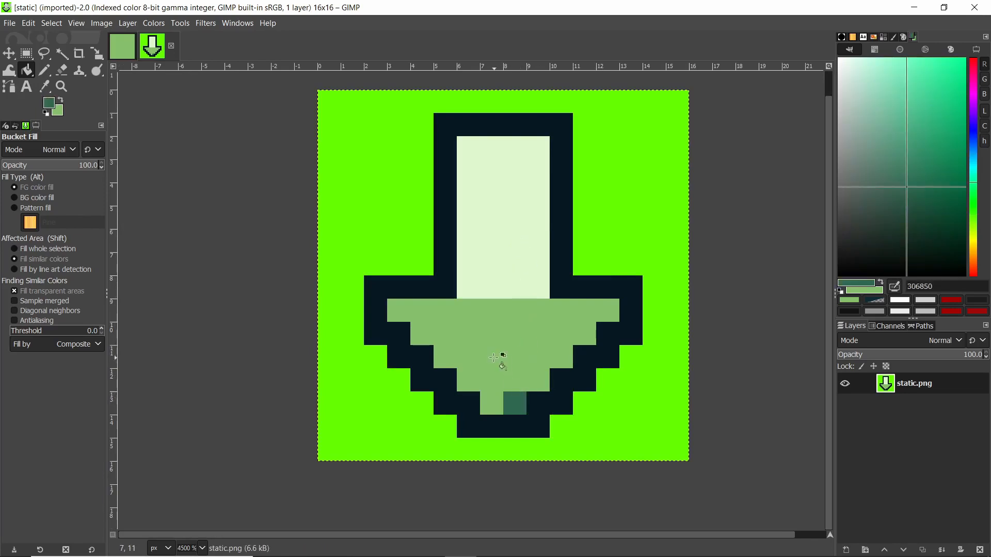
{"action": "left_click", "coordinate": [528, 339], "text": "ctrl"}
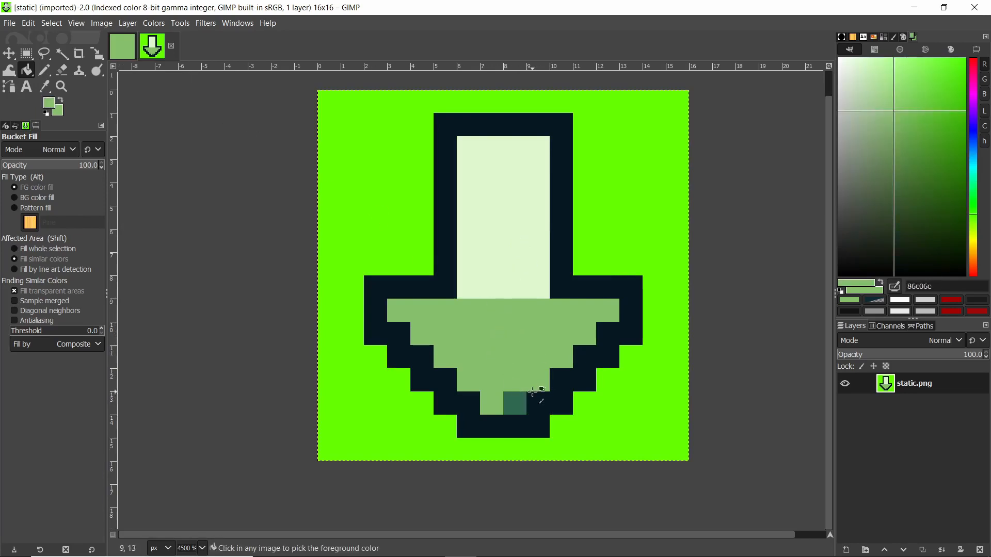
{"action": "left_click", "coordinate": [519, 404], "text": "ctrl"}
Step: Switch to the Pencil tool, sample the dark outline colour 071821 from static.png and return to the untitled image
{"action": "left_click", "coordinate": [133, 56]}
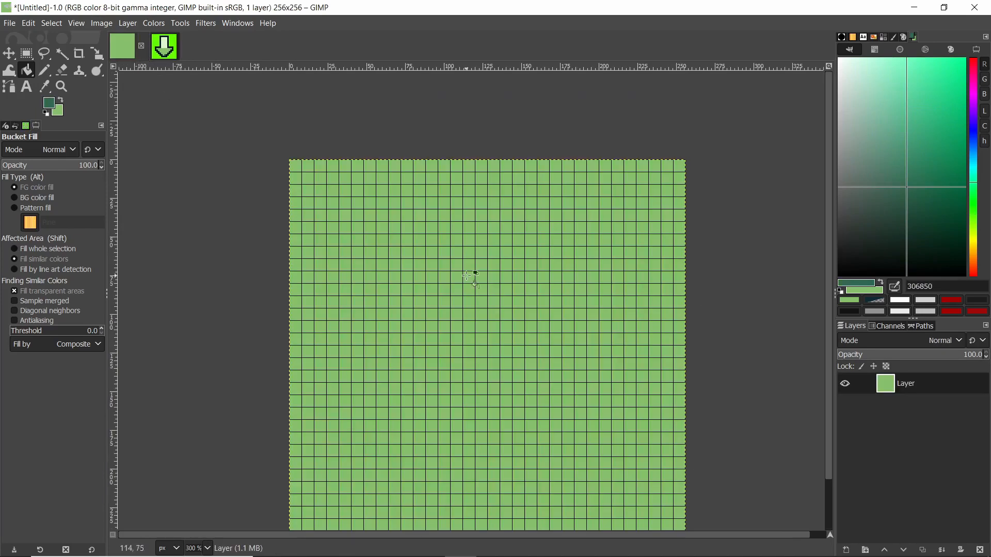
{"action": "scroll", "coordinate": [358, 274], "scroll_direction": "up", "scroll_amount": 1}
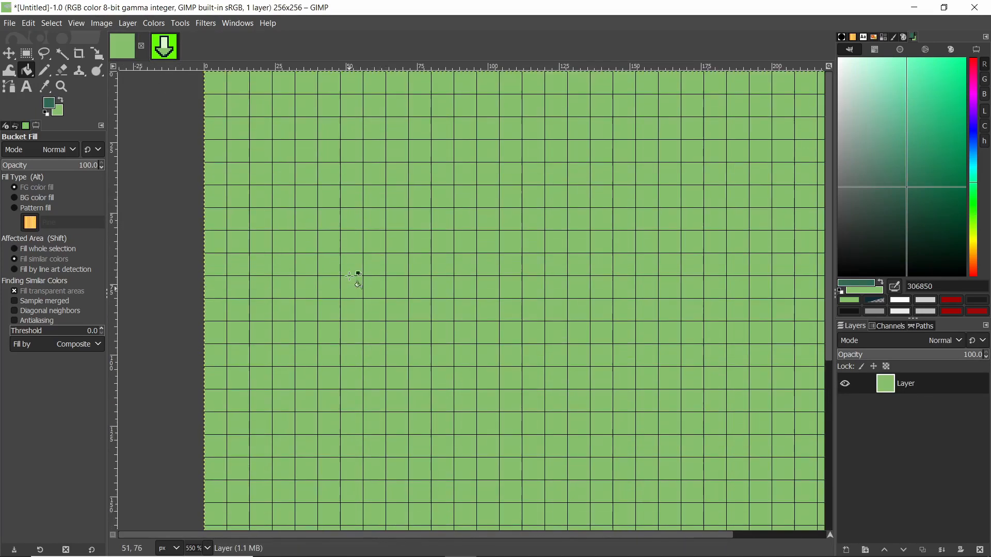
{"action": "scroll", "coordinate": [303, 240], "scroll_direction": "down", "scroll_amount": 3, "text": "ctrl"}
{"action": "scroll", "coordinate": [248, 192], "scroll_direction": "up", "scroll_amount": 4, "text": "ctrl"}
{"action": "scroll", "coordinate": [412, 217], "scroll_direction": "up", "scroll_amount": 1, "text": "ctrl"}
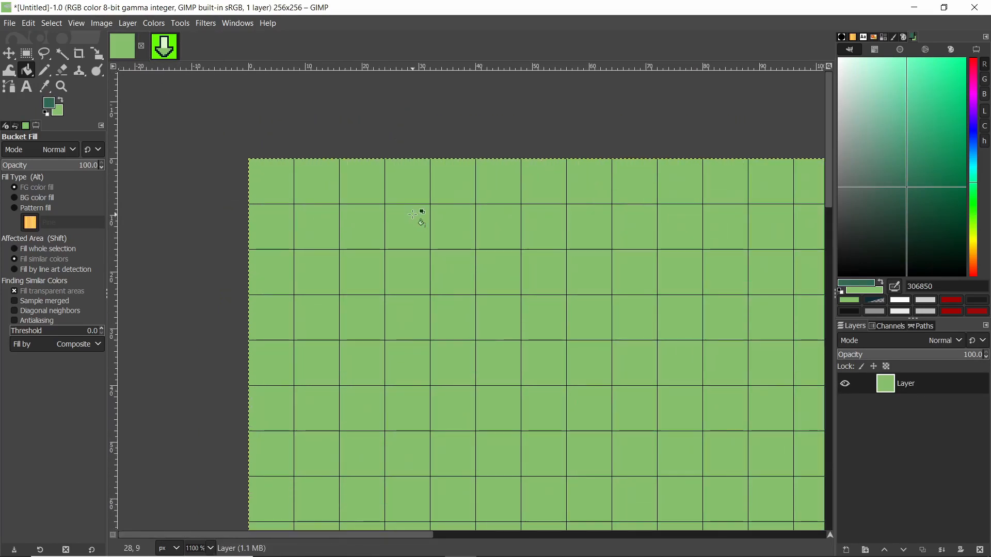
{"action": "key", "text": "n"}
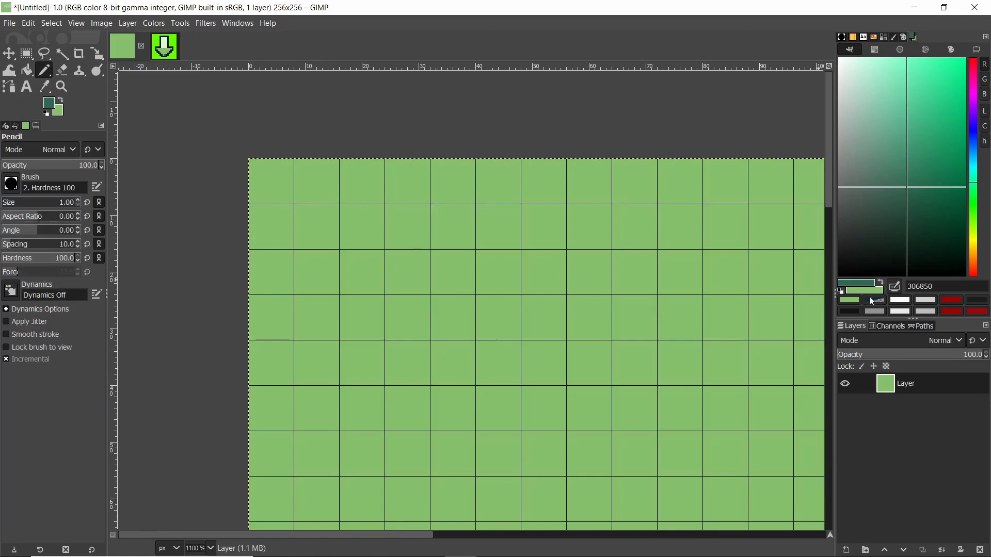
{"action": "left_click", "coordinate": [164, 46]}
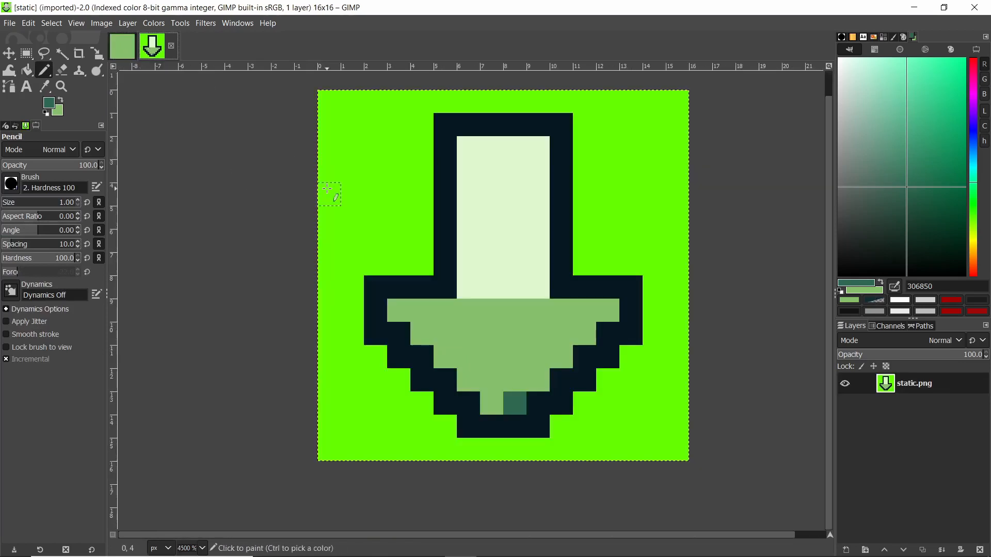
{"action": "left_click", "coordinate": [438, 176], "text": "ctrl"}
{"action": "key", "text": "alt+1"}
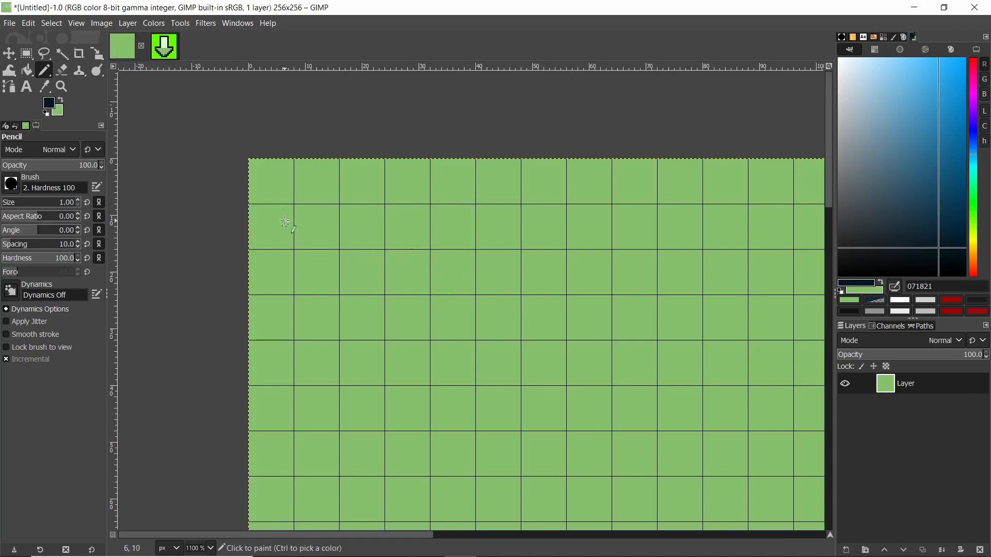
Step: Paint the 8 × 8 pixel grid cell in the image's upper-left corner solid 071821 with the Pencil
{"action": "scroll", "coordinate": [302, 211], "scroll_direction": "up", "scroll_amount": 3, "text": "ctrl"}
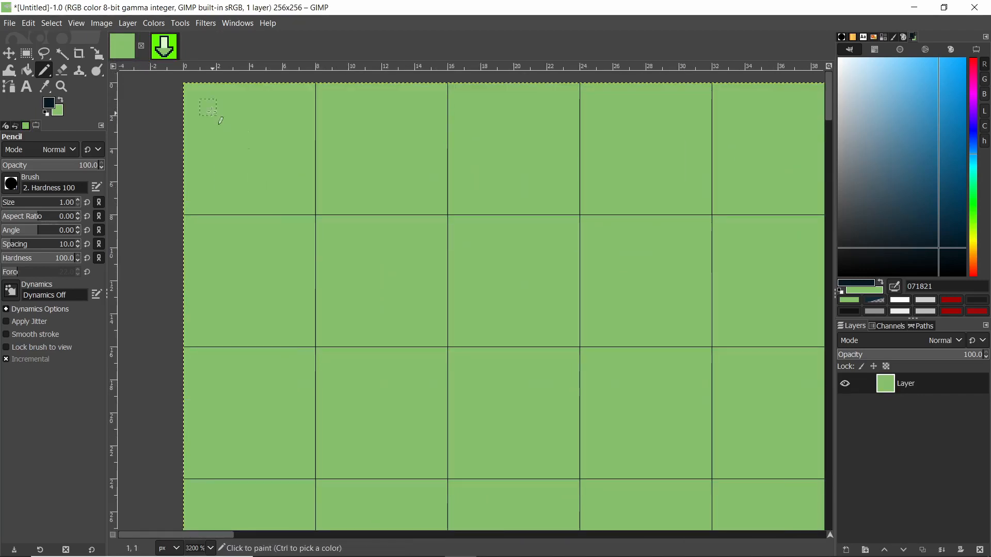
{"action": "left_click", "coordinate": [193, 93]}
{"action": "mouse_move", "coordinate": [193, 93]}
{"action": "left_mouse_down"}
{"action": "mouse_move", "coordinate": [192, 205]}
{"action": "mouse_move", "coordinate": [290, 205]}
{"action": "mouse_move", "coordinate": [307, 122]}
{"action": "mouse_move", "coordinate": [222, 95]}
{"action": "mouse_move", "coordinate": [203, 138]}
{"action": "mouse_move", "coordinate": [303, 93]}
{"action": "mouse_move", "coordinate": [265, 97]}
{"action": "mouse_move", "coordinate": [217, 199]}
{"action": "mouse_move", "coordinate": [243, 138]}
{"action": "mouse_move", "coordinate": [287, 163]}
{"action": "mouse_move", "coordinate": [280, 188]}
{"action": "mouse_move", "coordinate": [272, 137]}
{"action": "left_mouse_up"}
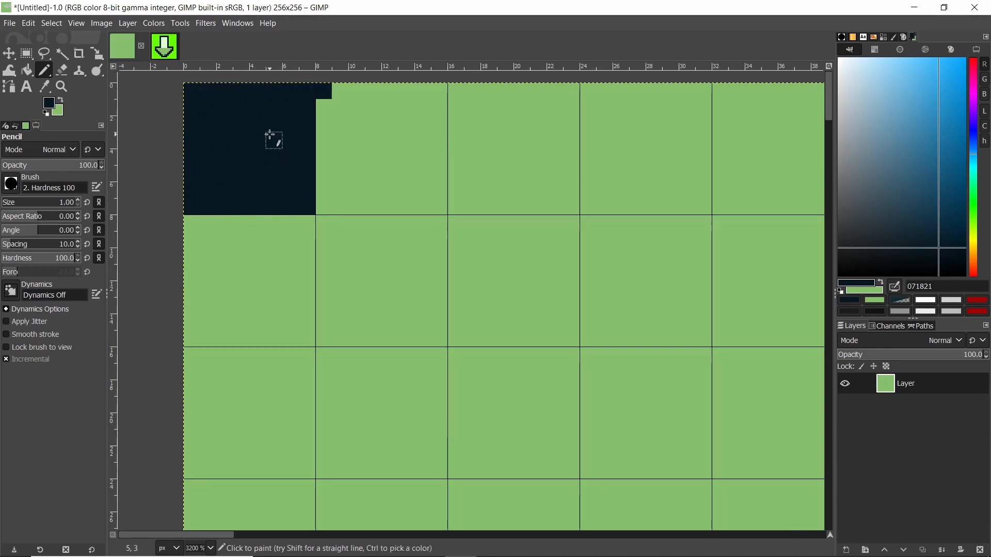
Step: Sample the light green 86c06c and paint over the stray dark pixel just outside the first grid cell
{"action": "key", "text": "shift+e"}
{"action": "key", "text": "n"}
{"action": "left_click", "coordinate": [356, 151], "text": "ctrl"}
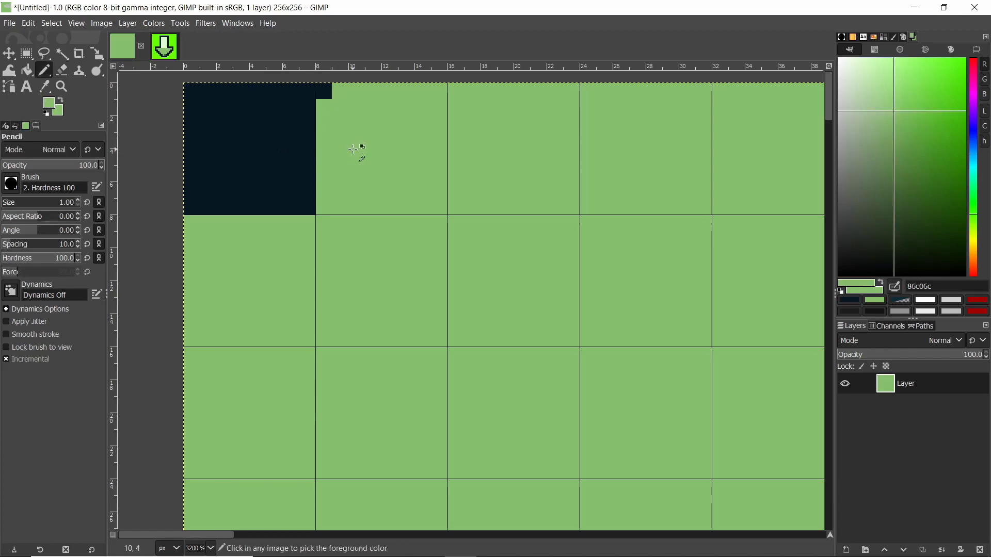
{"action": "left_click", "coordinate": [324, 90]}
{"action": "scroll", "coordinate": [372, 170], "scroll_direction": "down", "scroll_amount": 1, "text": "ctrl"}
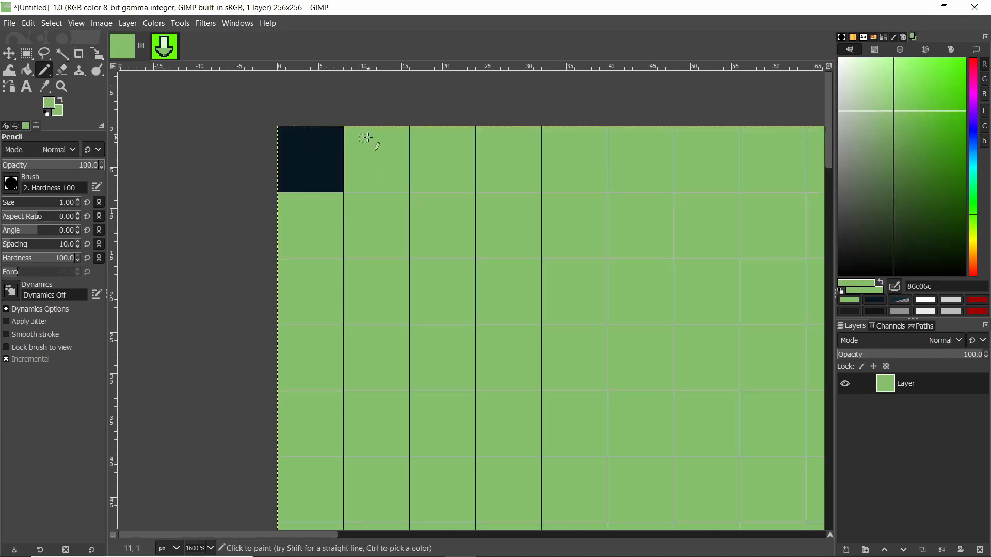
Step: Sample the dark green 306850 from static.png and paint a stepped five-pixel block in the second grid cell of the first row
{"action": "left_click", "coordinate": [176, 60]}
{"action": "left_click", "coordinate": [518, 405], "text": "ctrl"}
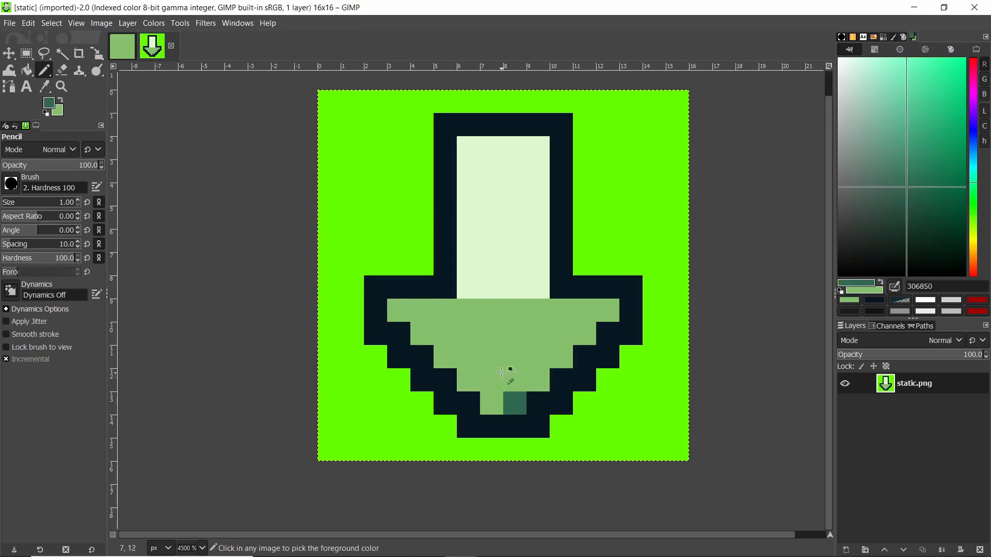
{"action": "left_click", "coordinate": [122, 52]}
{"action": "scroll", "coordinate": [396, 150], "scroll_direction": "up", "scroll_amount": 1, "text": "ctrl"}
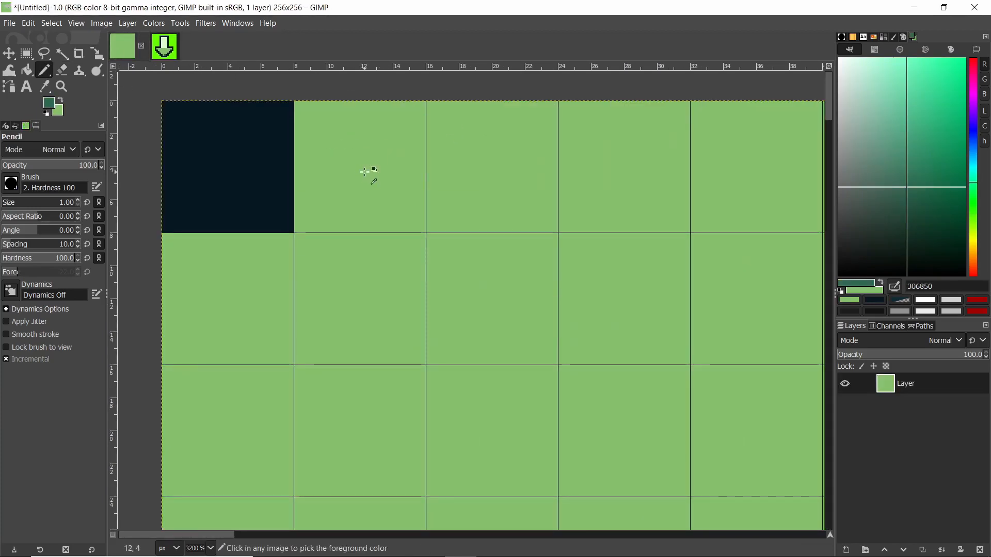
{"action": "scroll", "coordinate": [369, 165], "scroll_direction": "up", "scroll_amount": 1, "text": "ctrl"}
{"action": "mouse_move", "coordinate": [357, 216]}
{"action": "left_mouse_down"}
{"action": "mouse_move", "coordinate": [420, 214]}
{"action": "mouse_move", "coordinate": [405, 184]}
{"action": "left_mouse_up"}
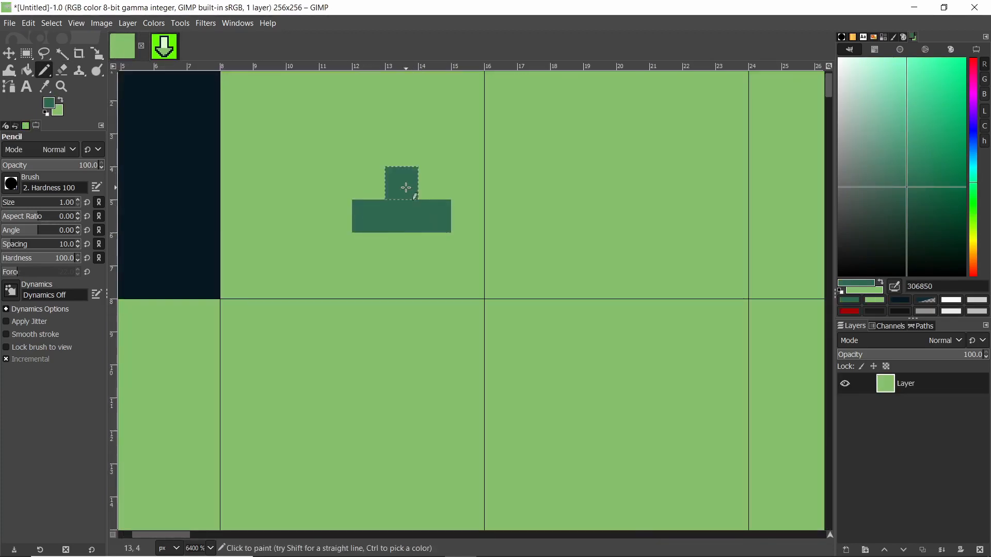
{"action": "left_click", "coordinate": [433, 182]}
Step: Paint three separate single pixels in 306850 inside the third grid cell of the first row
{"action": "scroll", "coordinate": [493, 208], "scroll_direction": "down", "scroll_amount": 1, "text": "ctrl"}
{"action": "scroll", "coordinate": [609, 170], "scroll_direction": "up", "scroll_amount": 1, "text": "ctrl"}
{"action": "left_click", "coordinate": [457, 192]}
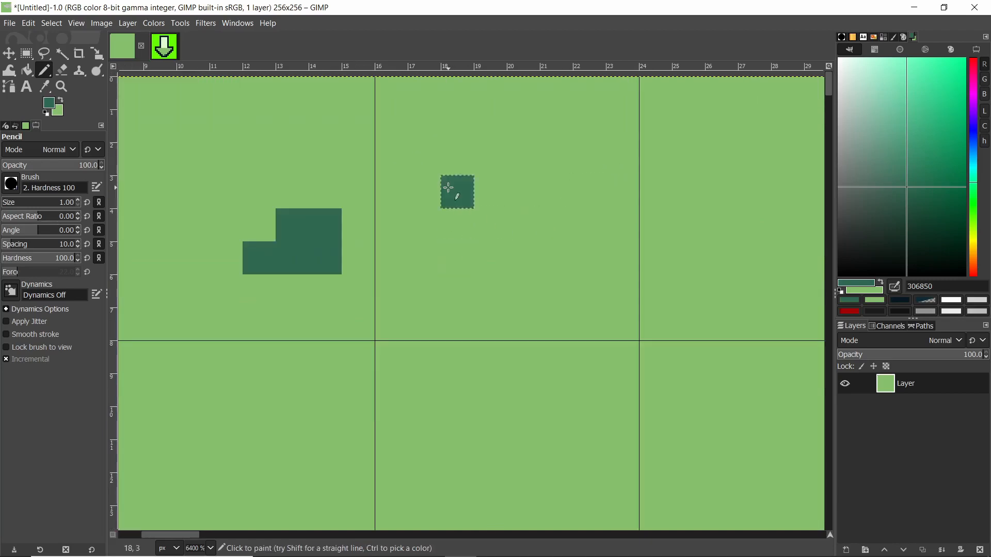
{"action": "left_click", "coordinate": [504, 254]}
{"action": "left_click", "coordinate": [588, 257]}
{"action": "scroll", "coordinate": [475, 212], "scroll_direction": "down", "scroll_amount": 3, "text": "ctrl"}
{"action": "scroll", "coordinate": [484, 223], "scroll_direction": "up", "scroll_amount": 2, "text": "ctrl"}
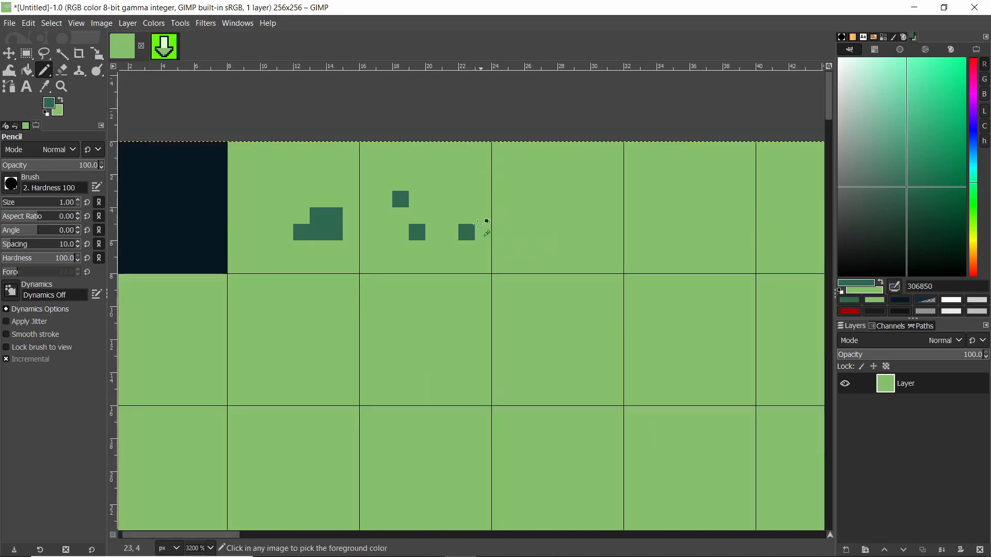
Step: Sample the near-black 071821 from the solid first grid cell as the foreground colour
{"action": "scroll", "coordinate": [485, 242], "scroll_direction": "down", "scroll_amount": 1, "text": "ctrl"}
{"action": "scroll", "coordinate": [290, 304], "scroll_direction": "up", "scroll_amount": 3, "text": "ctrl"}
{"action": "scroll", "coordinate": [386, 281], "scroll_direction": "down", "scroll_amount": 1, "text": "ctrl"}
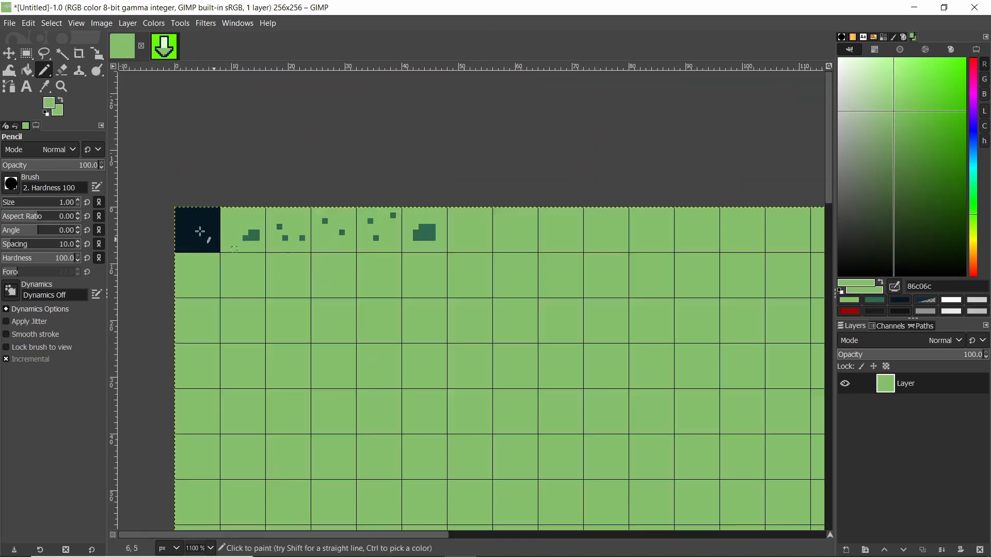
{"action": "scroll", "coordinate": [232, 248], "scroll_direction": "up", "scroll_amount": 1, "text": "ctrl"}
{"action": "left_click", "coordinate": [166, 228], "text": "ctrl"}
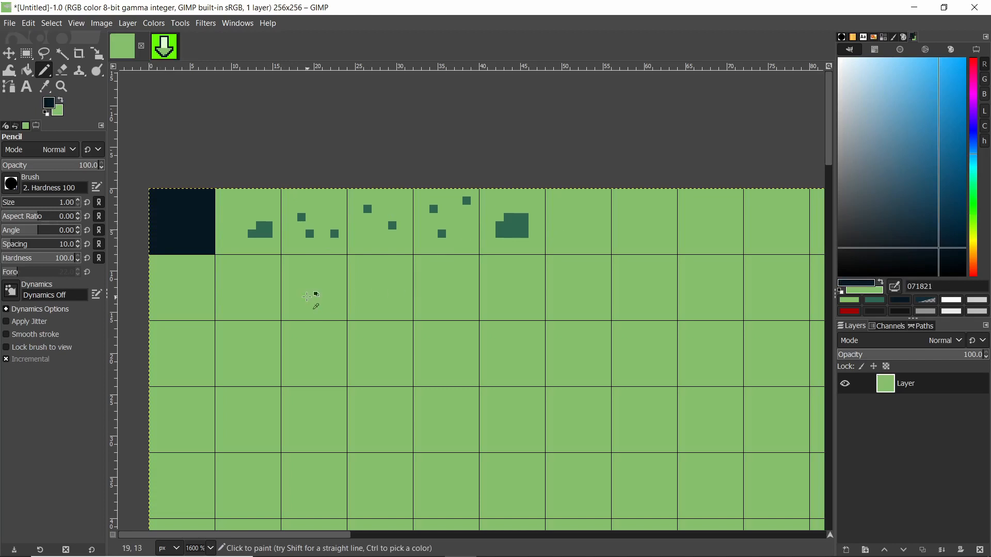
Step: Look over the painted tiles in the first row and the remaining empty grid cells of the 256 × 256 tile sheet
{"action": "scroll", "coordinate": [314, 292], "scroll_direction": "down", "scroll_amount": 3, "text": "ctrl"}
{"action": "scroll", "coordinate": [524, 294], "scroll_direction": "down", "scroll_amount": 3}
{"action": "scroll", "coordinate": [525, 294], "scroll_direction": "down", "scroll_amount": 3}
{"action": "scroll", "coordinate": [409, 266], "scroll_direction": "up", "scroll_amount": 3}
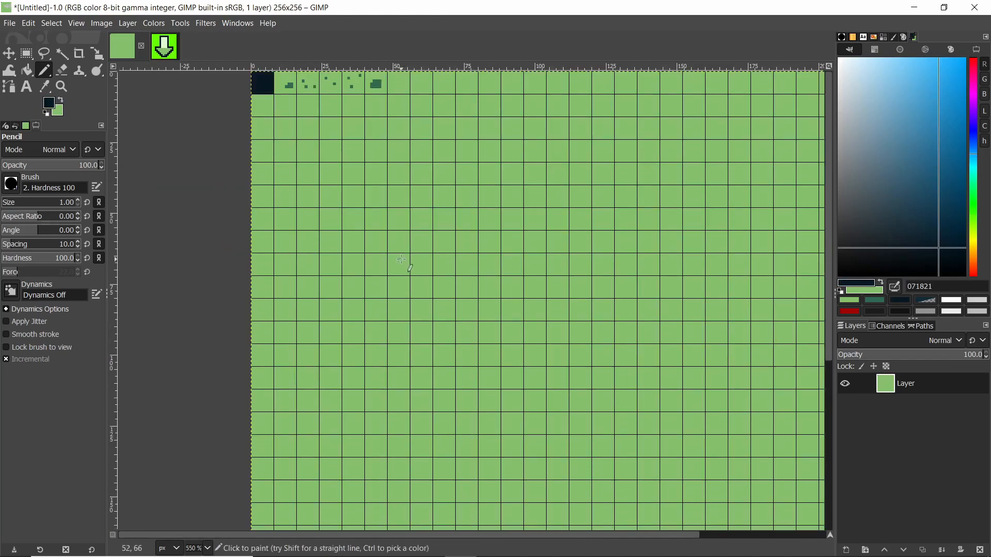
{"action": "scroll", "coordinate": [410, 265], "scroll_direction": "up", "scroll_amount": 1, "text": "ctrl"}
{"action": "scroll", "coordinate": [349, 259], "scroll_direction": "down", "scroll_amount": 3, "text": "ctrl"}
{"action": "left_click", "coordinate": [310, 284]}
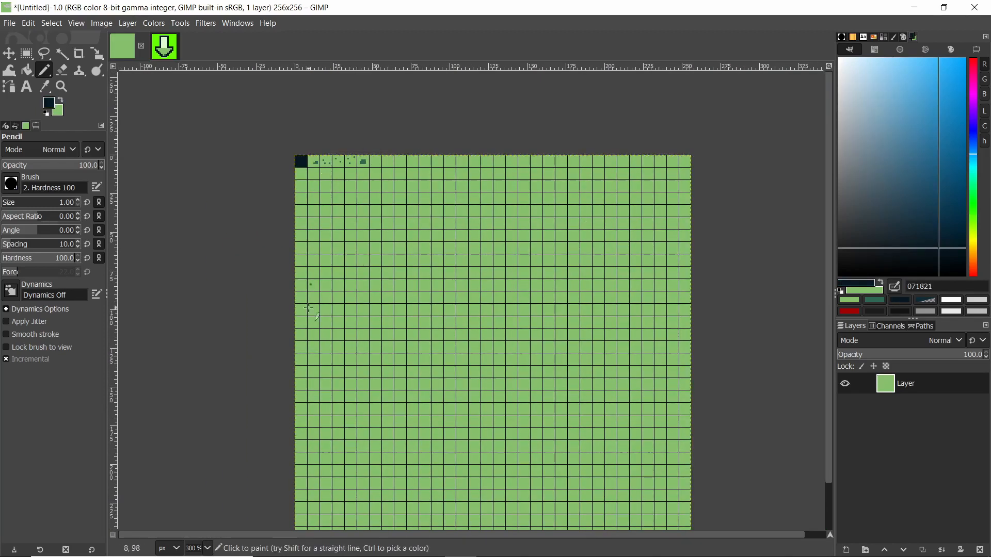
{"action": "scroll", "coordinate": [484, 294], "scroll_direction": "up", "scroll_amount": 1, "text": "ctrl"}
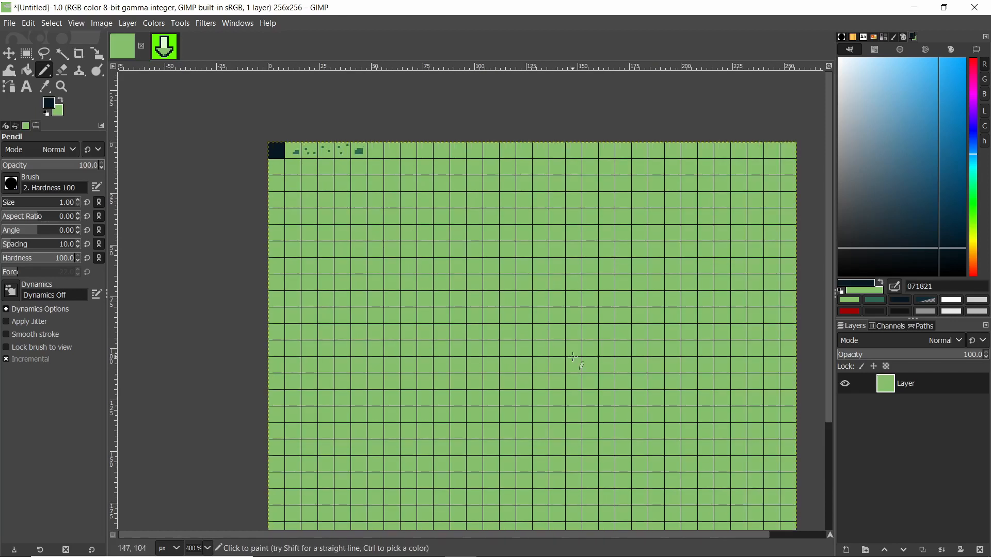
{"action": "scroll", "coordinate": [346, 191], "scroll_direction": "up", "scroll_amount": 3, "text": "ctrl"}
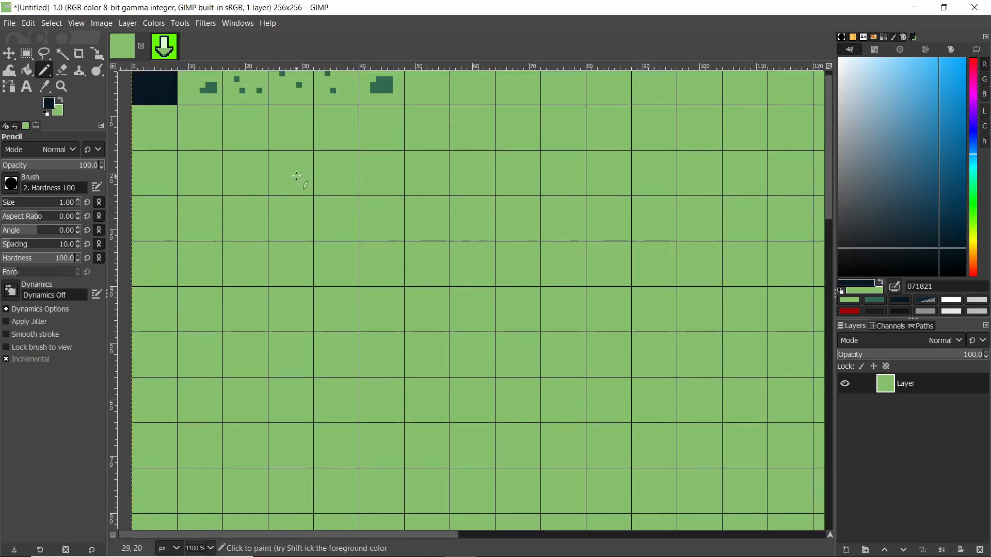
{"action": "scroll", "coordinate": [297, 198], "scroll_direction": "up", "scroll_amount": 1}
{"action": "scroll", "coordinate": [296, 192], "scroll_direction": "down", "scroll_amount": 2, "text": "ctrl"}
{"action": "scroll", "coordinate": [191, 120], "scroll_direction": "up", "scroll_amount": 2, "text": "ctrl"}
{"action": "scroll", "coordinate": [273, 138], "scroll_direction": "up", "scroll_amount": 2, "text": "ctrl"}
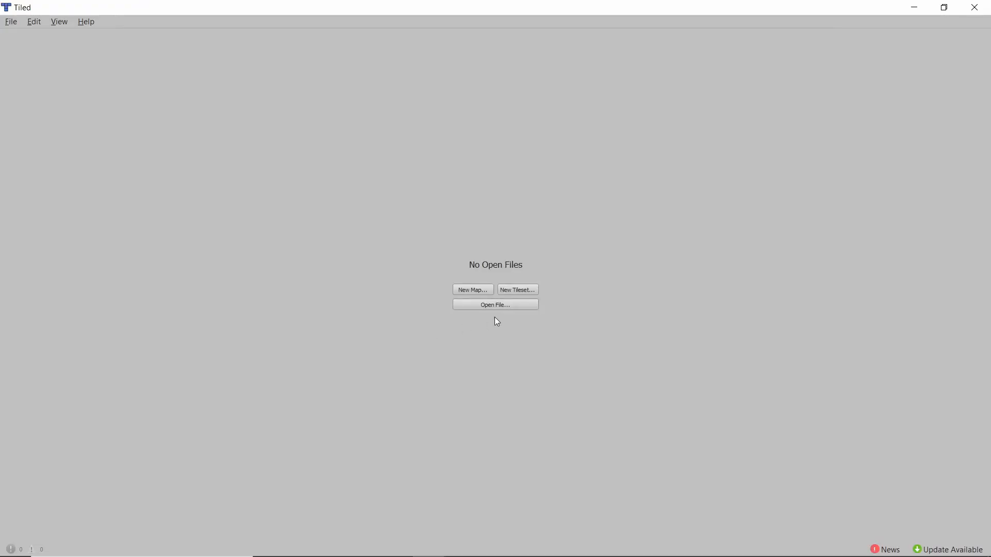
Step: Switch to Tiled and create the tileset Dungeon.tsx with 8 × 8 px tiles from the drawn tile sheet
{"action": "left_click", "coordinate": [517, 291]}
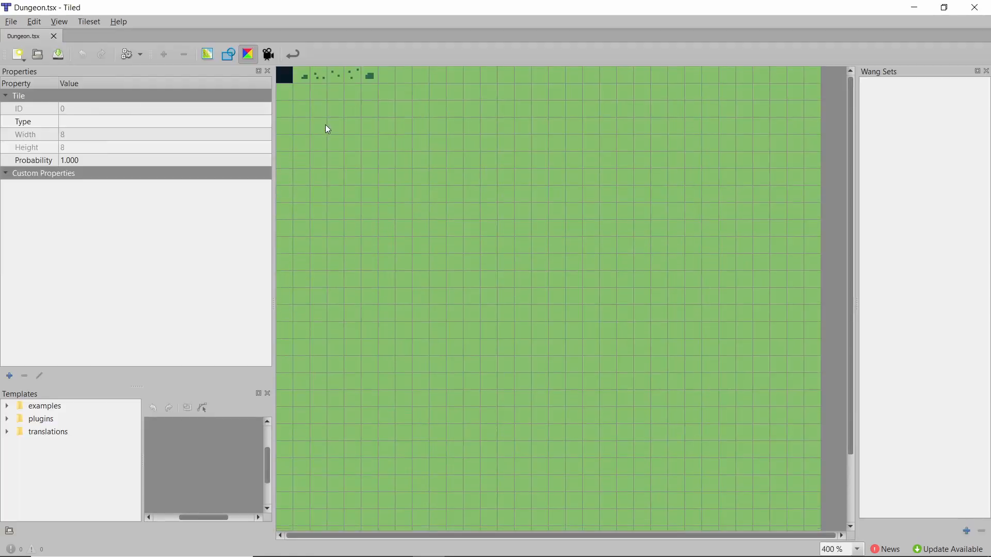
{"action": "scroll", "coordinate": [327, 124], "scroll_direction": "down", "scroll_amount": 2, "text": "ctrl"}
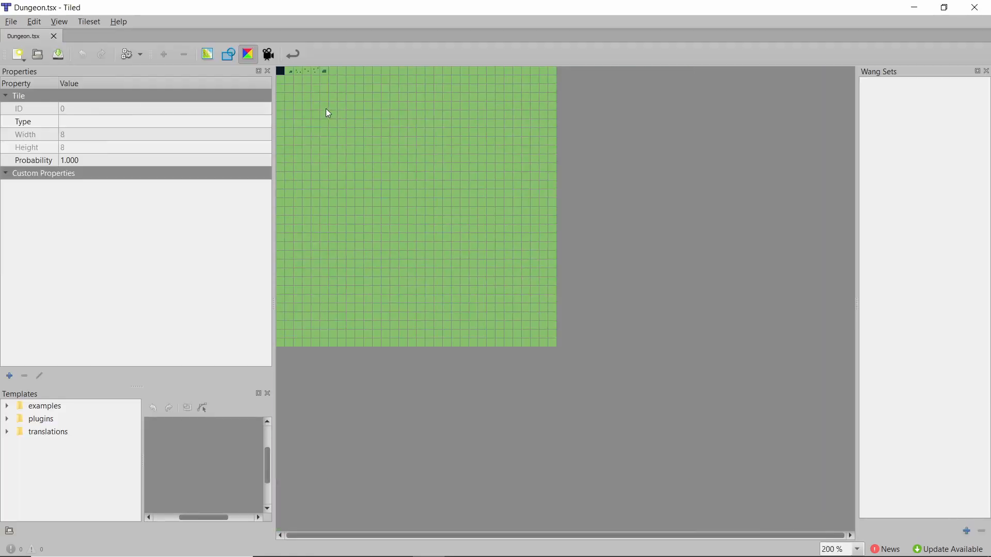
{"action": "scroll", "coordinate": [327, 110], "scroll_direction": "up", "scroll_amount": 4, "text": "ctrl"}
{"action": "scroll", "coordinate": [425, 148], "scroll_direction": "left", "scroll_amount": 1}
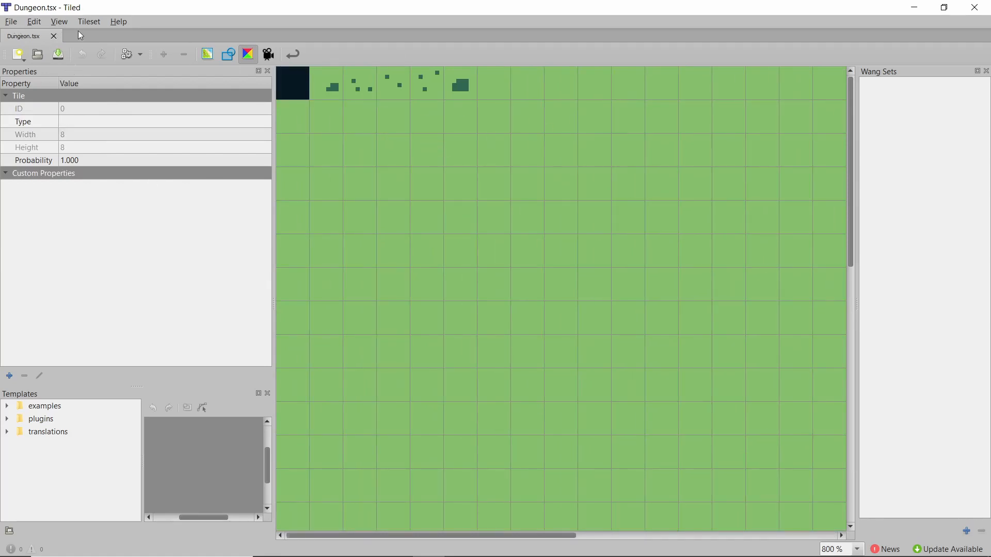
Step: Create an orthogonal map of 64 × 64 tiles with 8 × 8 px tiles and save it as Dungeon 1.tmx
{"action": "left_click", "coordinate": [11, 21]}
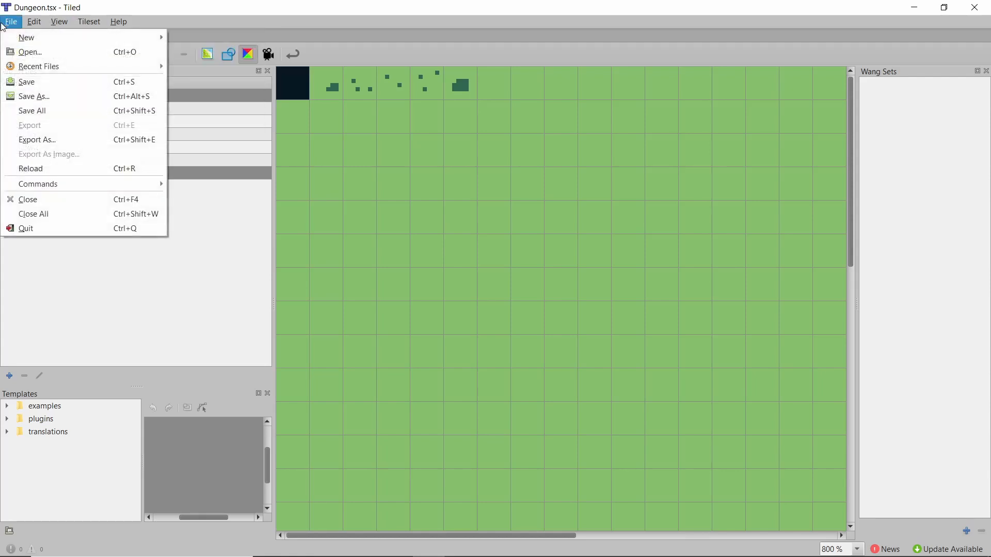
{"action": "mouse_move", "coordinate": [45, 39]}
{"action": "left_click", "coordinate": [243, 37]}
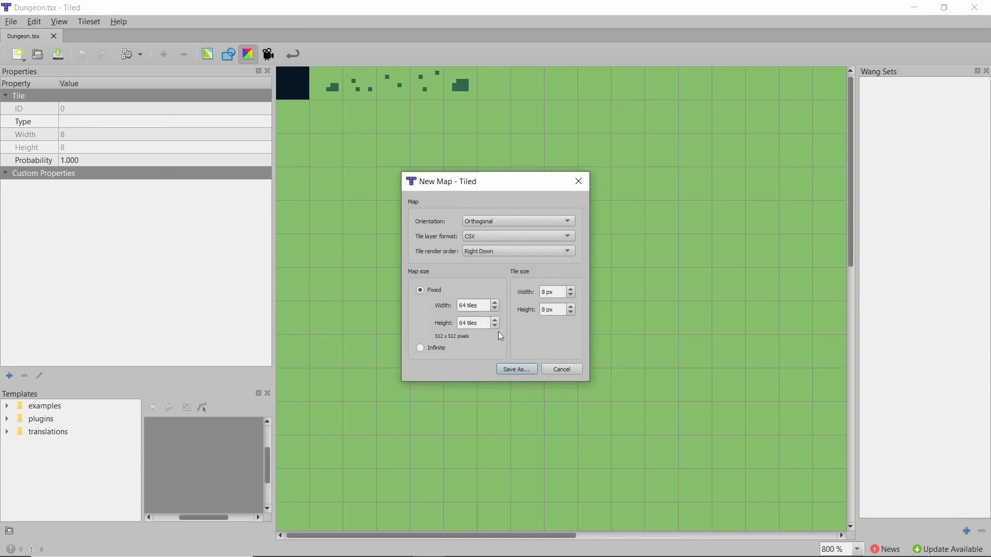
{"action": "left_click", "coordinate": [516, 369]}
{"action": "key", "text": "Return"}
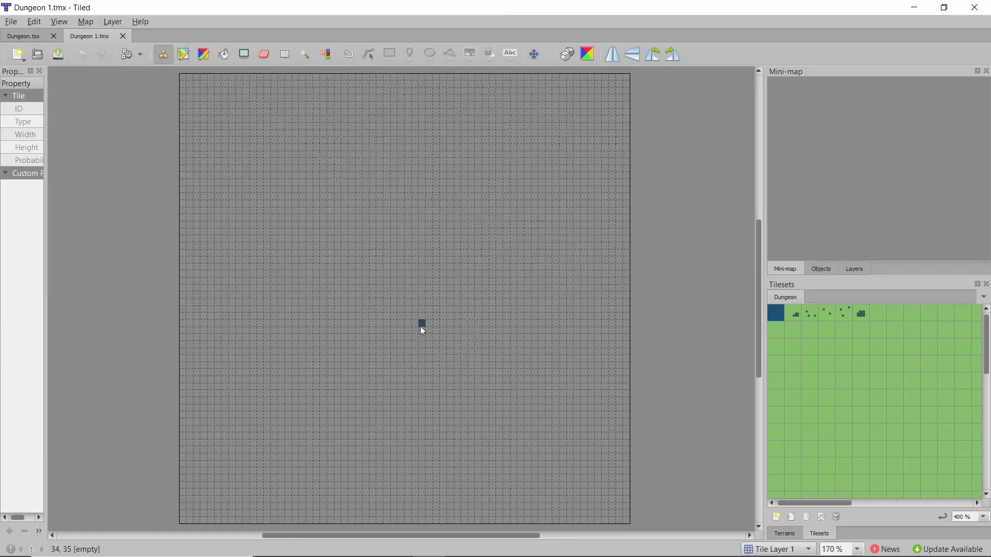
Step: Switch to GB Studio and examine how the Dead Dungeon scenes are laid out, particularly Menu, Level and Learn to fight
{"action": "mouse_move", "coordinate": [396, 544]}
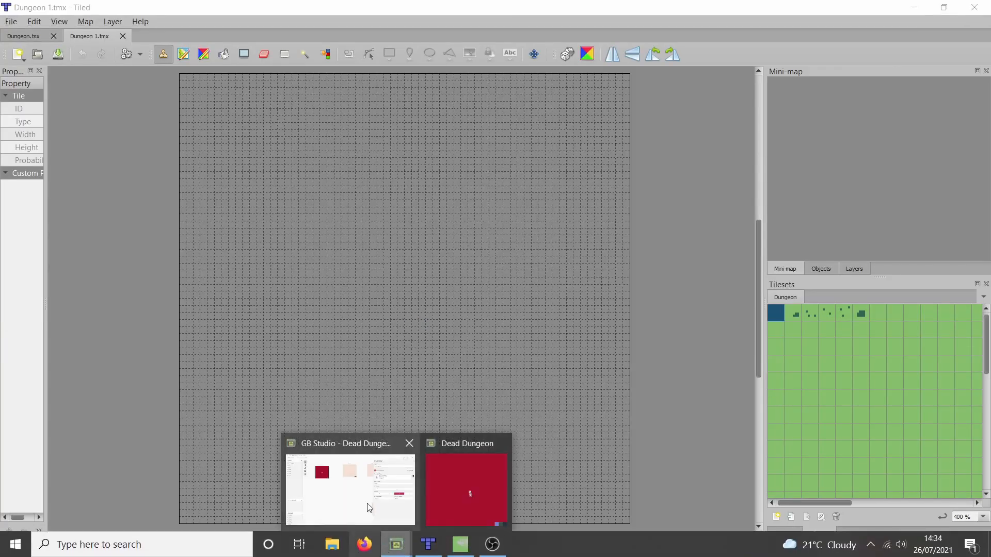
{"action": "left_click", "coordinate": [349, 475]}
{"action": "scroll", "coordinate": [369, 239], "scroll_direction": "right", "scroll_amount": 4}
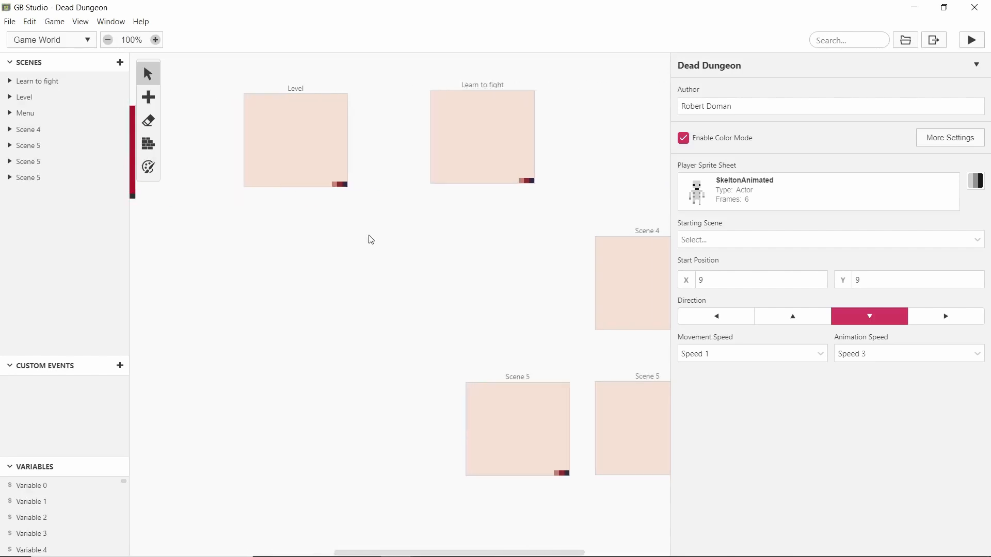
{"action": "scroll", "coordinate": [396, 237], "scroll_direction": "right", "scroll_amount": 3}
{"action": "scroll", "coordinate": [384, 237], "scroll_direction": "left", "scroll_amount": 6}
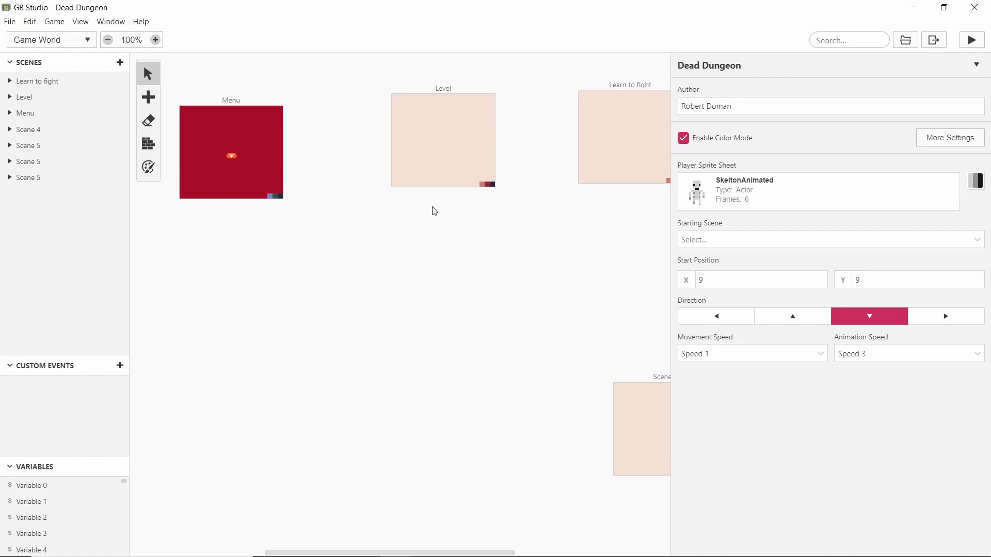
{"action": "middle_click_drag", "start_coordinate": [473, 255], "coordinate": [546, 293]}
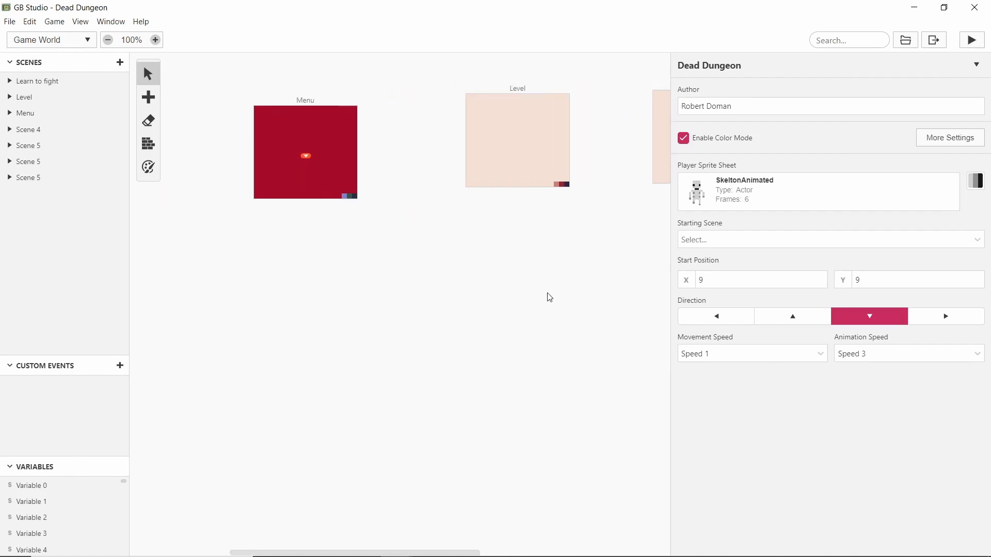
{"action": "middle_click_drag", "start_coordinate": [477, 201], "coordinate": [367, 198]}
{"action": "left_click_drag", "start_coordinate": [446, 164], "coordinate": [378, 136]}
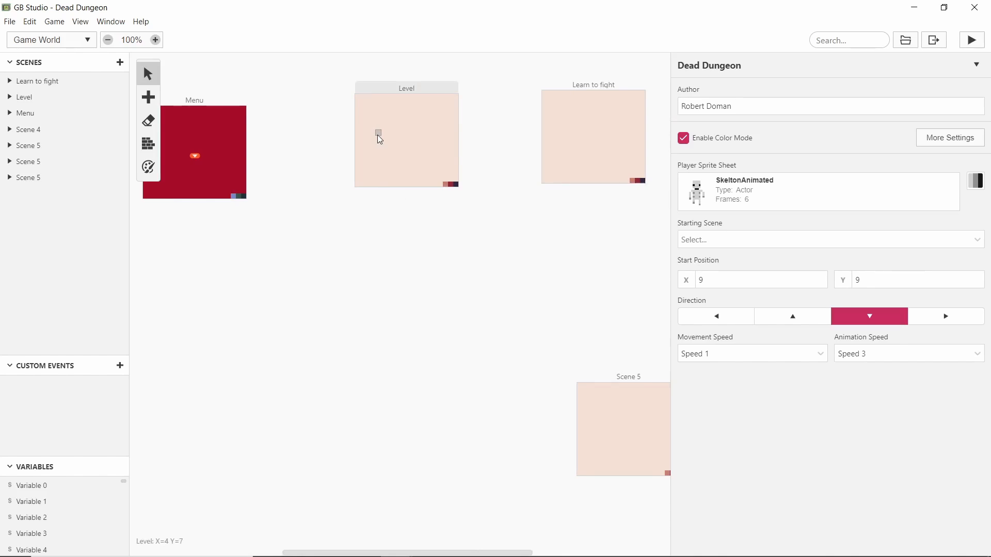
{"action": "middle_click_drag", "start_coordinate": [455, 244], "coordinate": [434, 276]}
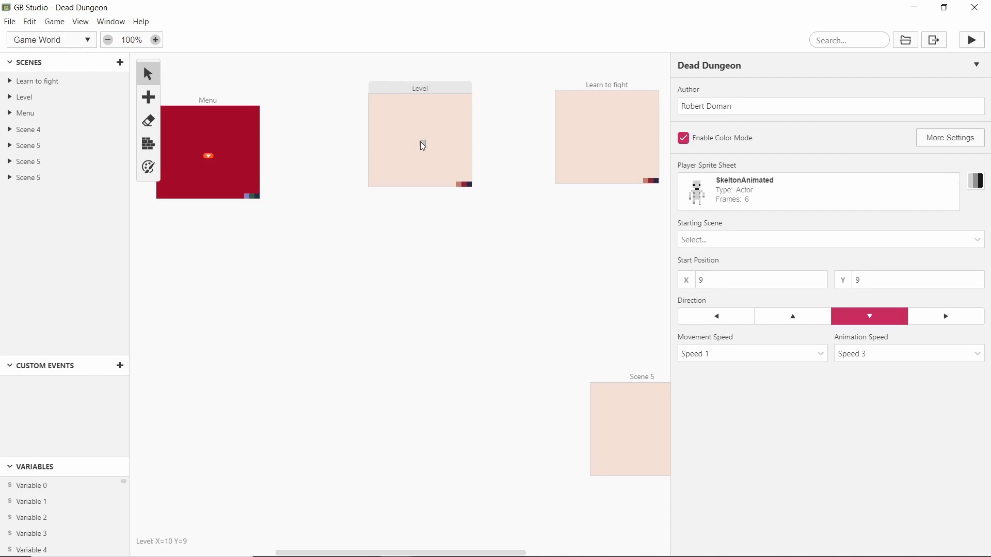
{"action": "middle_click_drag", "start_coordinate": [491, 235], "coordinate": [416, 253]}
{"action": "middle_click_drag", "start_coordinate": [281, 212], "coordinate": [365, 261]}
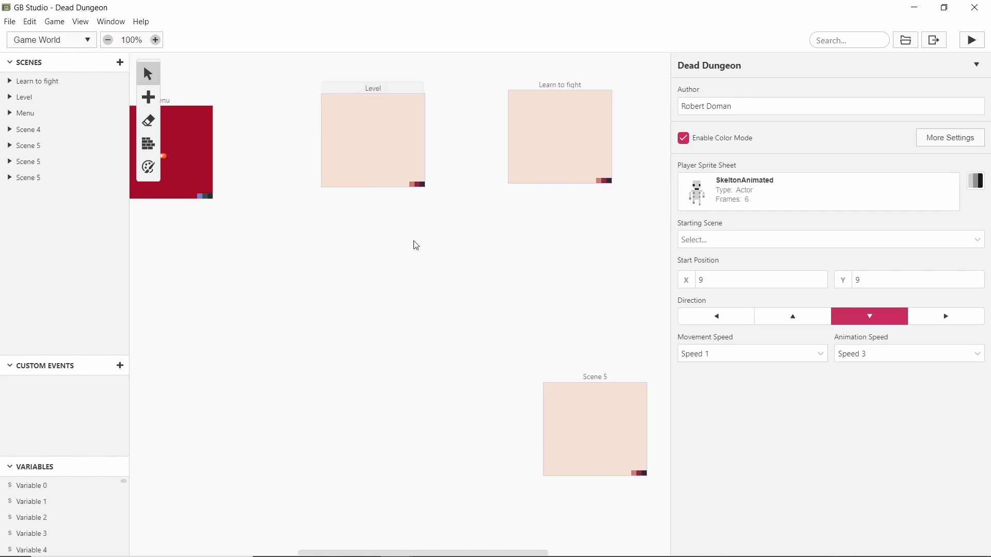
Step: Select the Learn to fight scene and inspect its place between the Level scene and the Scene 4 and Scene 5 scenes
{"action": "scroll", "coordinate": [371, 232], "scroll_direction": "right", "scroll_amount": 2}
{"action": "scroll", "coordinate": [356, 227], "scroll_direction": "right", "scroll_amount": 2}
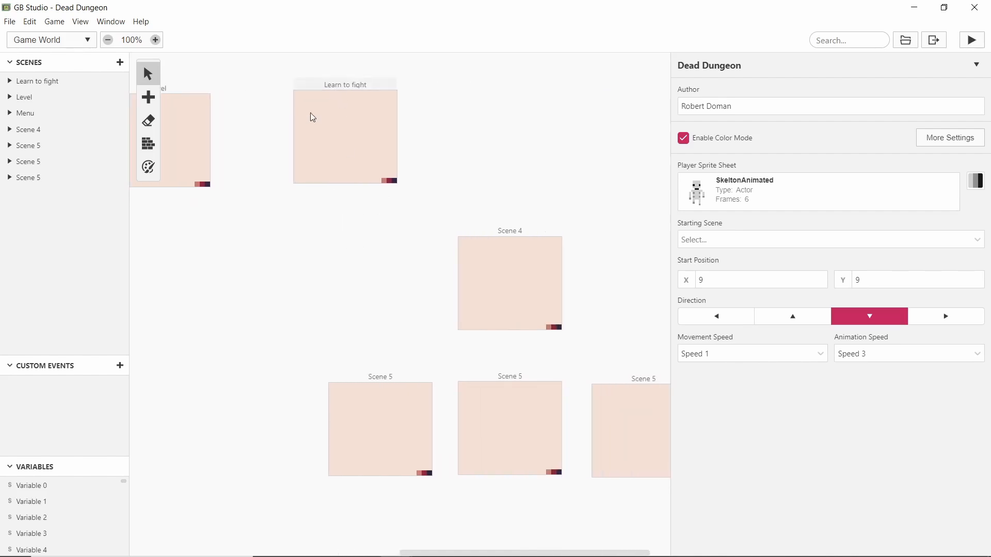
{"action": "scroll", "coordinate": [230, 131], "scroll_direction": "left", "scroll_amount": 2}
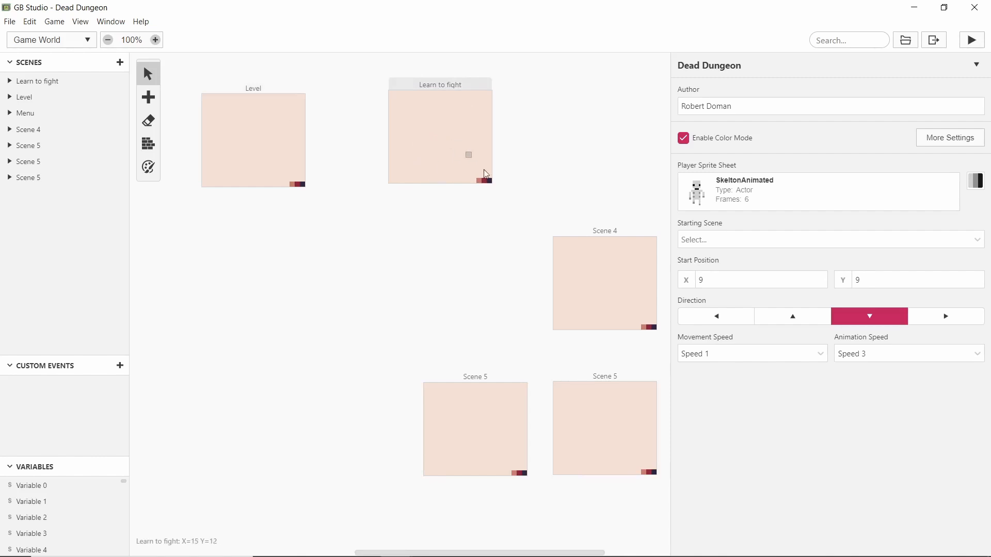
{"action": "left_click", "coordinate": [431, 192]}
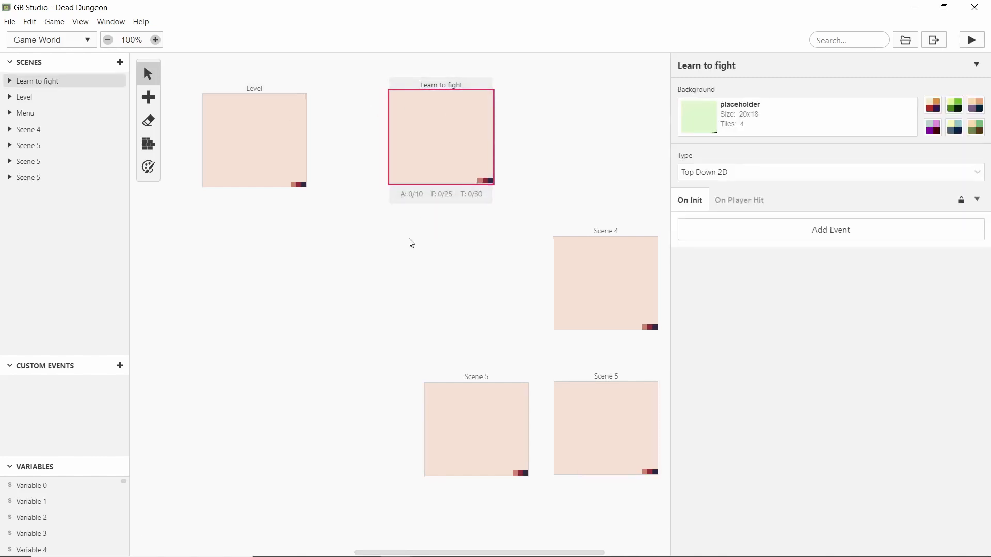
{"action": "left_click", "coordinate": [327, 133]}
{"action": "scroll", "coordinate": [362, 135], "scroll_direction": "left", "scroll_amount": 1}
{"action": "left_click", "coordinate": [453, 144]}
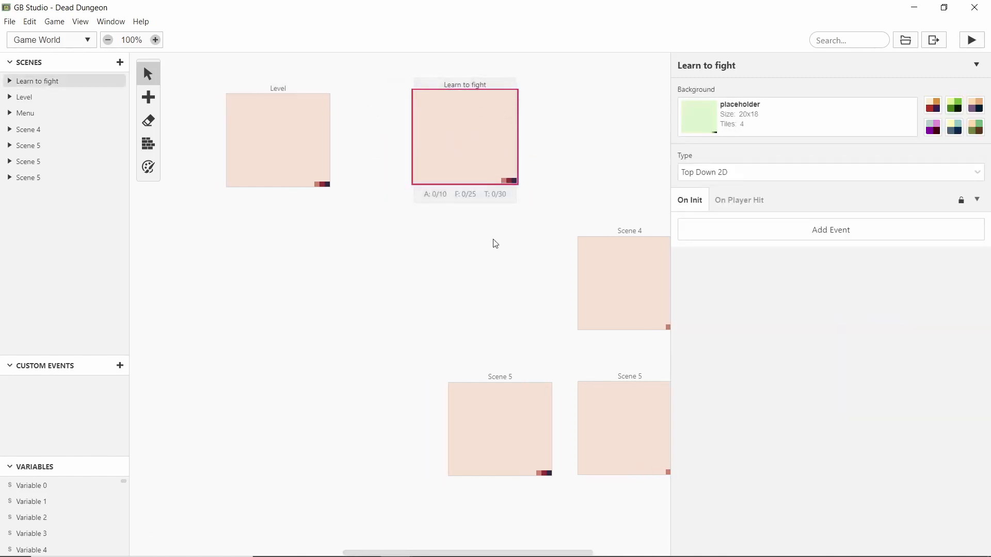
Step: Move Scene 4 closer to the Learn to fight scene, keeping it diagonally below and above the row of Scene 5 scenes
{"action": "scroll", "coordinate": [495, 243], "scroll_direction": "right", "scroll_amount": 2}
{"action": "left_click", "coordinate": [573, 242]}
{"action": "left_click_drag", "start_coordinate": [573, 242], "coordinate": [480, 233]}
{"action": "left_click", "coordinate": [431, 142]}
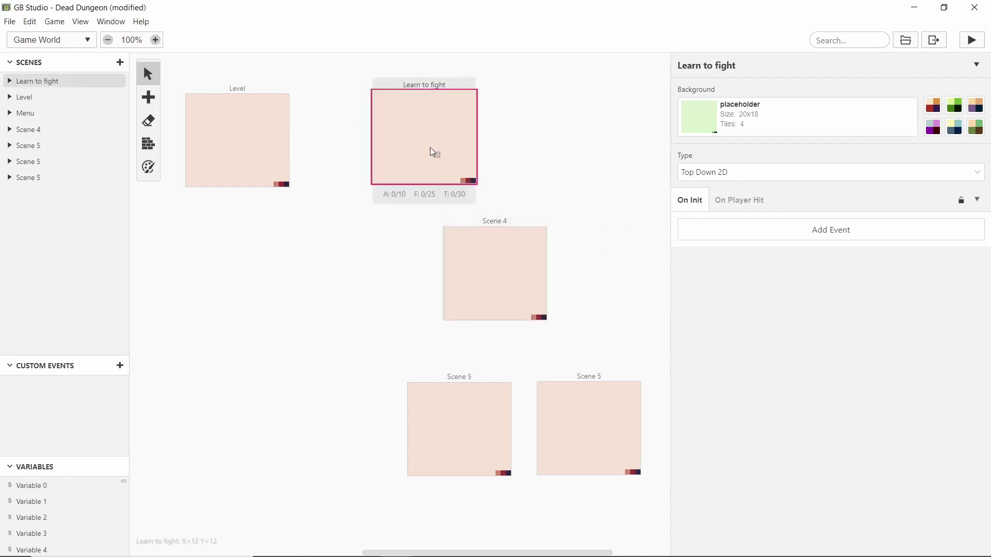
{"action": "left_click_drag", "start_coordinate": [522, 231], "coordinate": [556, 223]}
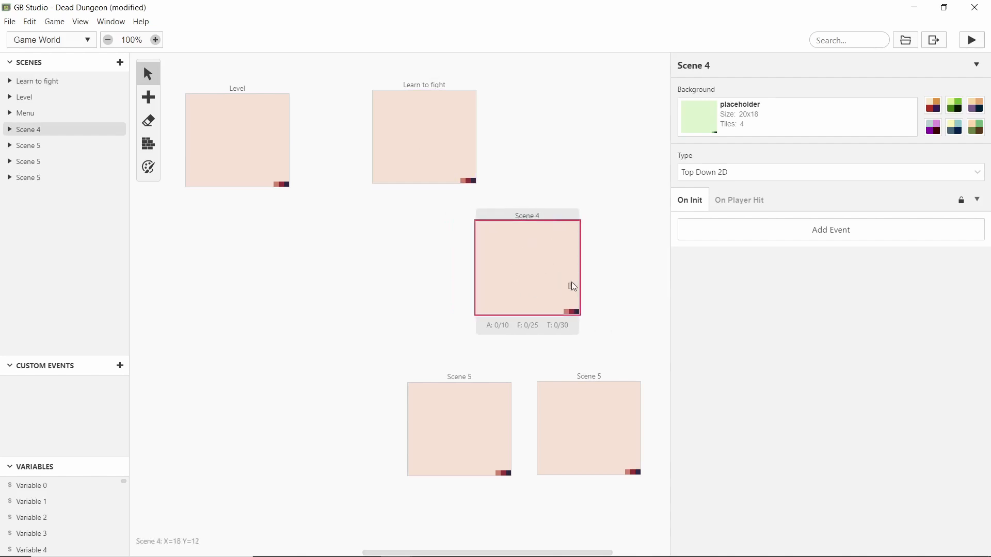
{"action": "scroll", "coordinate": [570, 288], "scroll_direction": "right", "scroll_amount": 3}
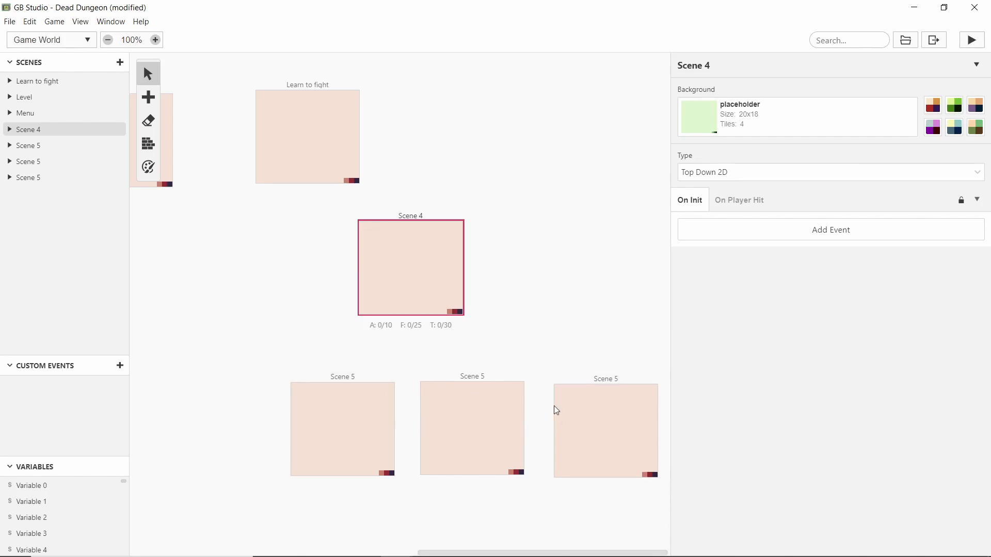
{"action": "scroll", "coordinate": [435, 287], "scroll_direction": "left", "scroll_amount": 3}
{"action": "scroll", "coordinate": [457, 287], "scroll_direction": "left", "scroll_amount": 3}
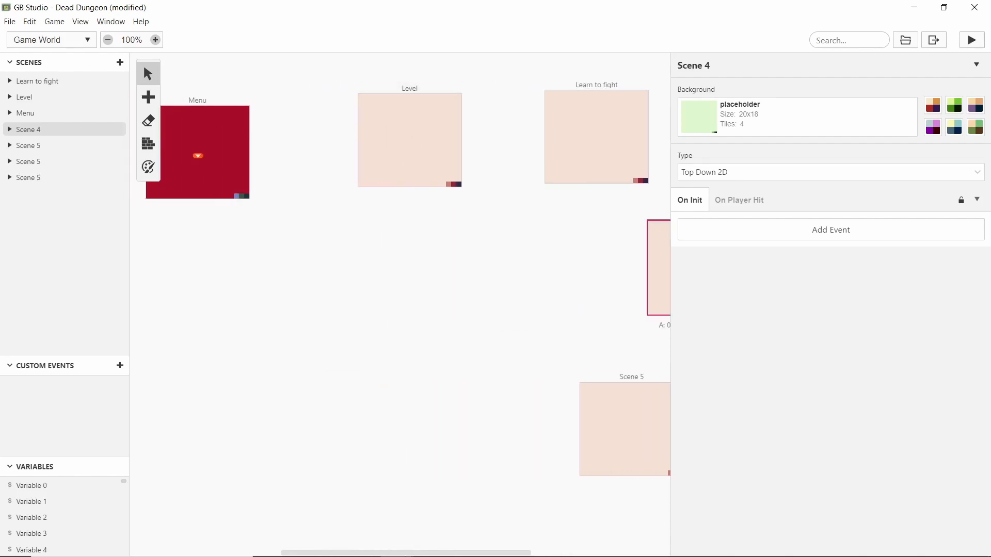
Step: Switch to Tiled and stamp the solid dark tile in an arch about 30 tiles wide as the cave room's upper wall
{"action": "left_click", "coordinate": [428, 544]}
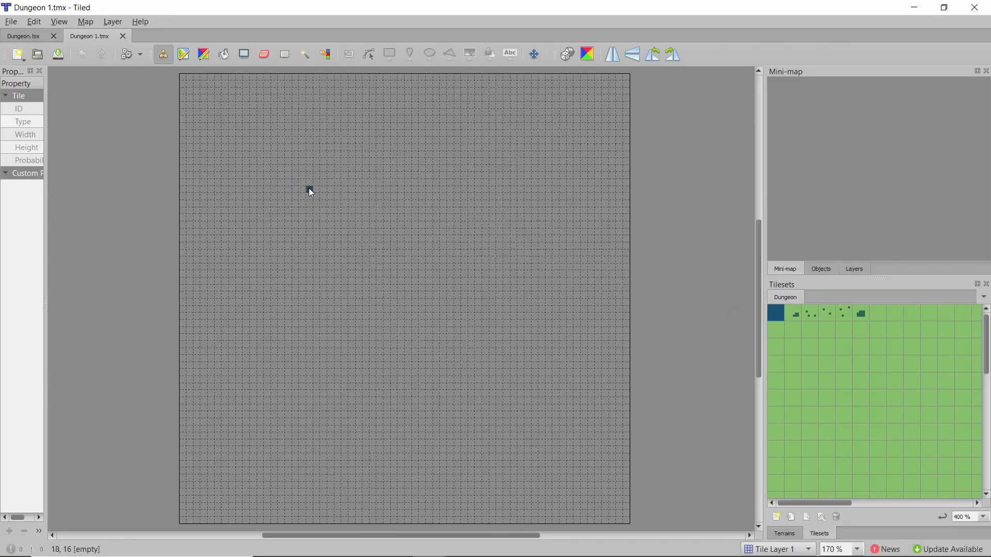
{"action": "left_click_drag", "start_coordinate": [309, 189], "coordinate": [390, 154]}
{"action": "left_click_drag", "start_coordinate": [483, 189], "coordinate": [499, 218]}
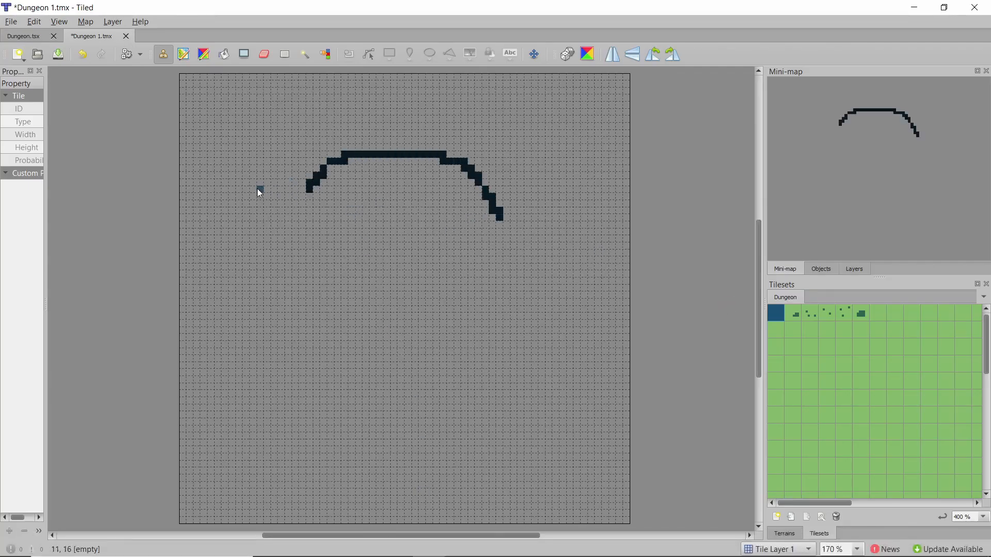
{"action": "left_click_drag", "start_coordinate": [307, 190], "coordinate": [292, 238]}
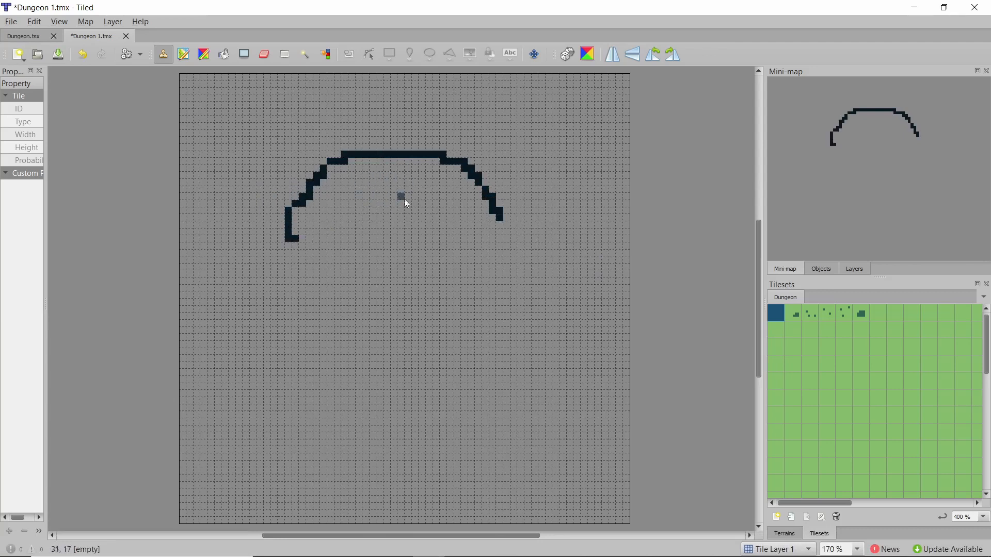
Step: Continue the dark wall down both sides of the room and curve it inward, leaving an opening in the lower wall
{"action": "scroll", "coordinate": [366, 174], "scroll_direction": "up", "scroll_amount": 1, "text": "ctrl"}
{"action": "left_click_drag", "start_coordinate": [523, 234], "coordinate": [447, 308]}
{"action": "left_click", "coordinate": [357, 304]}
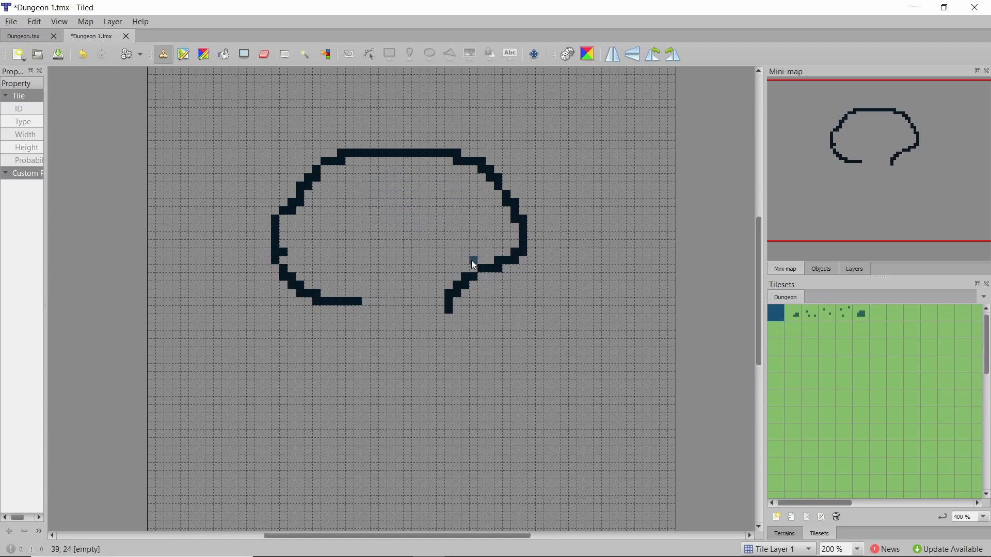
{"action": "left_click", "coordinate": [282, 258]}
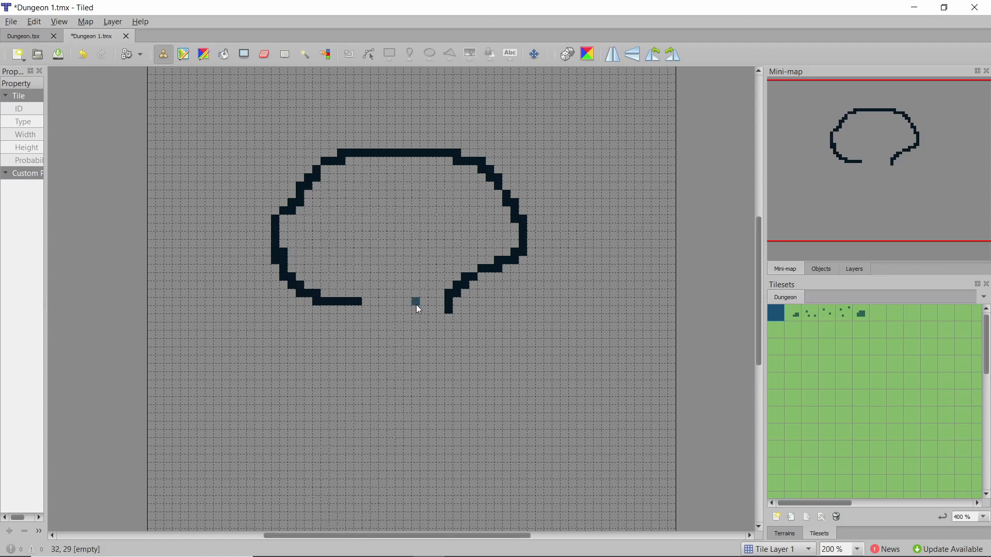
Step: Extend both open wall ends downward with the dark tile to form a corridor entrance about four tiles wide
{"action": "scroll", "coordinate": [416, 305], "scroll_direction": "up", "scroll_amount": 1, "text": "ctrl"}
{"action": "left_click_drag", "start_coordinate": [468, 290], "coordinate": [447, 370]}
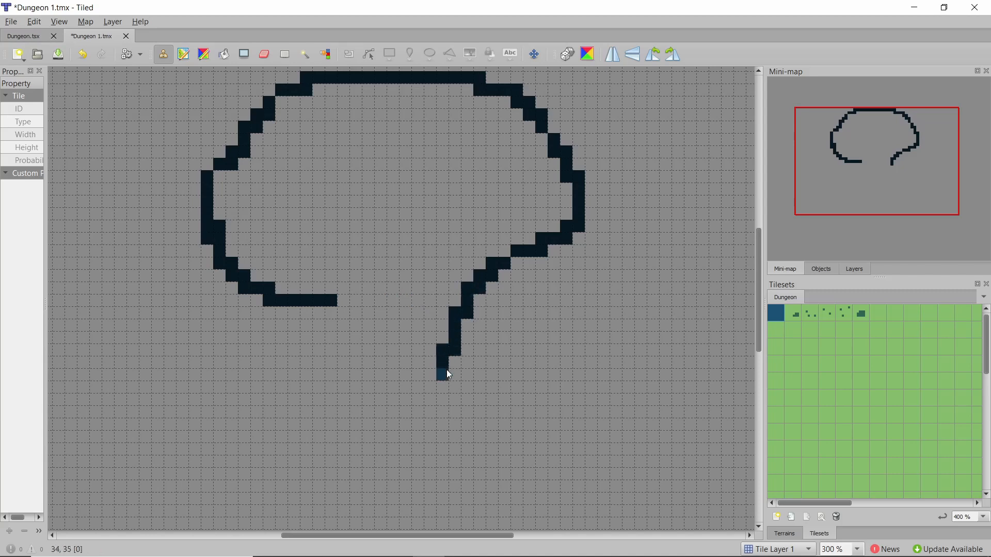
{"action": "left_click_drag", "start_coordinate": [333, 308], "coordinate": [381, 376]}
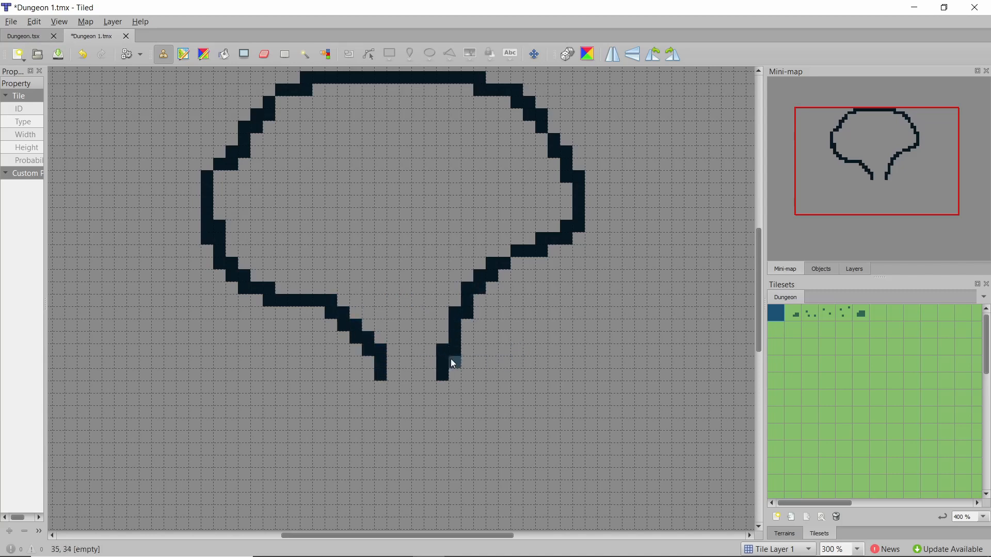
Step: Draw a straight-sided rectangular frame around the cave room with the dark tile, leaving the four-tile corridor opening free
{"action": "scroll", "coordinate": [452, 360], "scroll_direction": "up", "scroll_amount": 1}
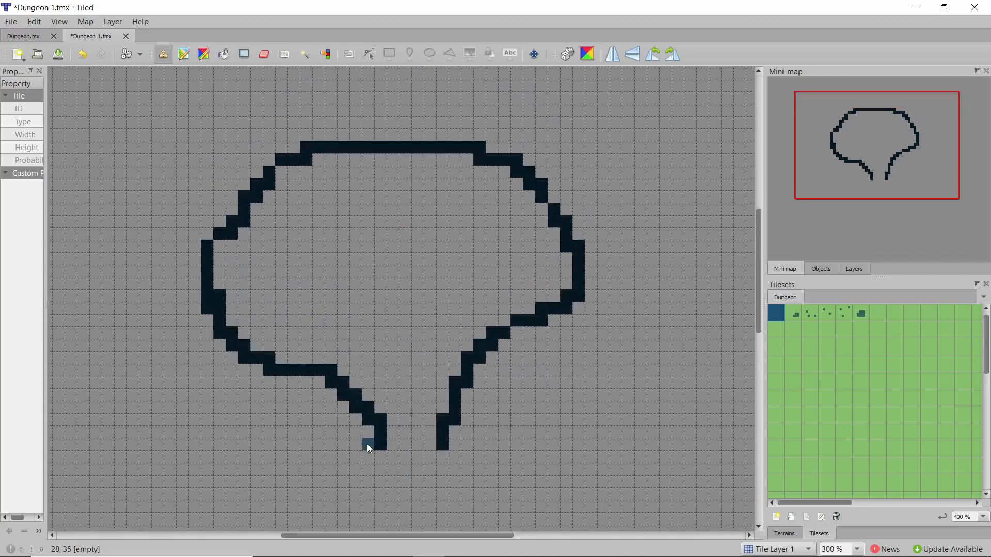
{"action": "left_click_drag", "start_coordinate": [371, 445], "coordinate": [202, 443]}
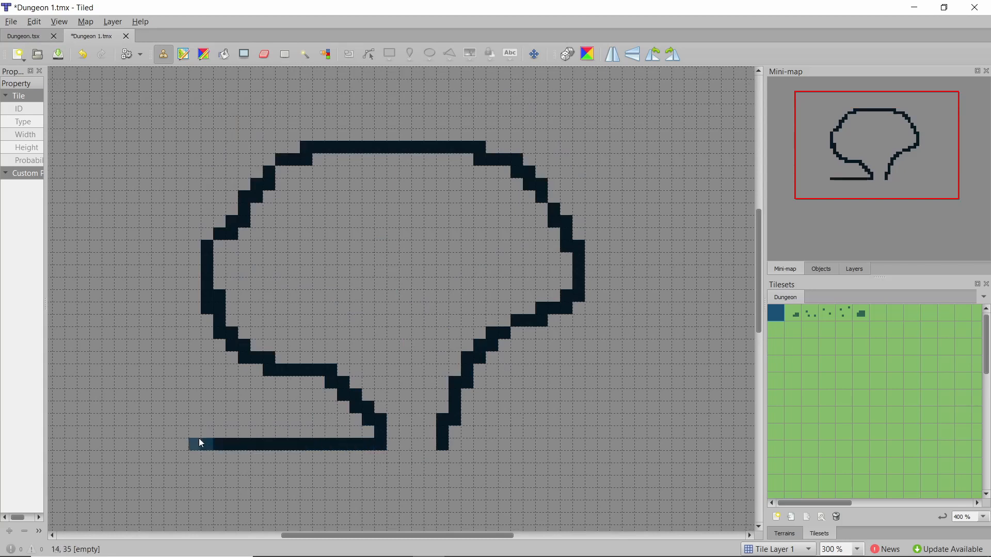
{"action": "left_click", "coordinate": [208, 150], "text": "shift"}
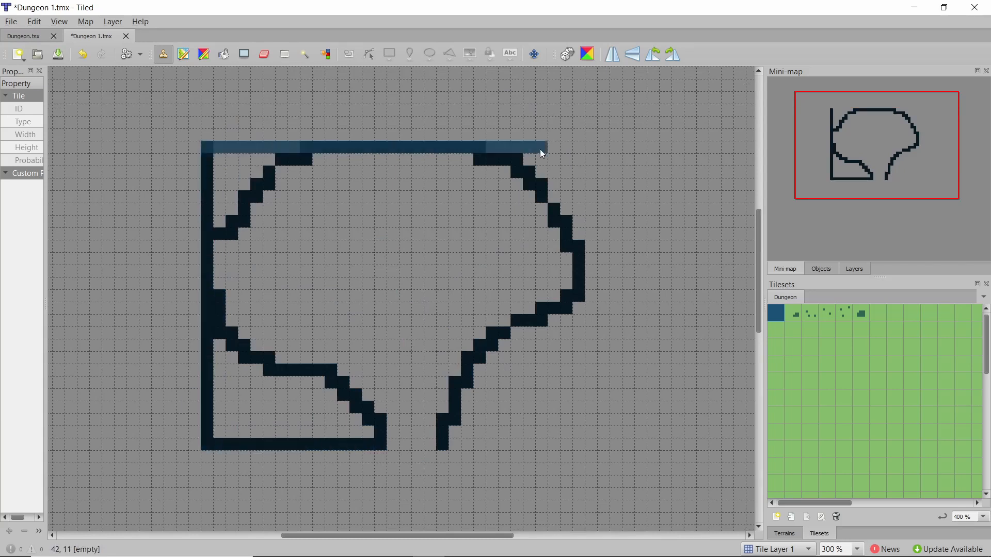
{"action": "left_click", "coordinate": [584, 158], "text": "shift"}
{"action": "left_click", "coordinate": [577, 443], "text": "shift"}
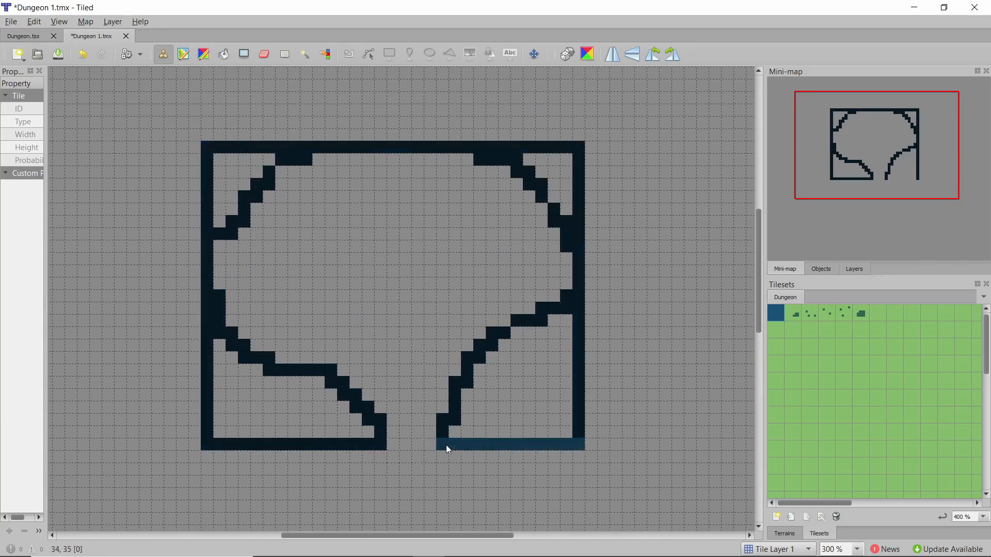
{"action": "left_click", "coordinate": [447, 445], "text": "shift"}
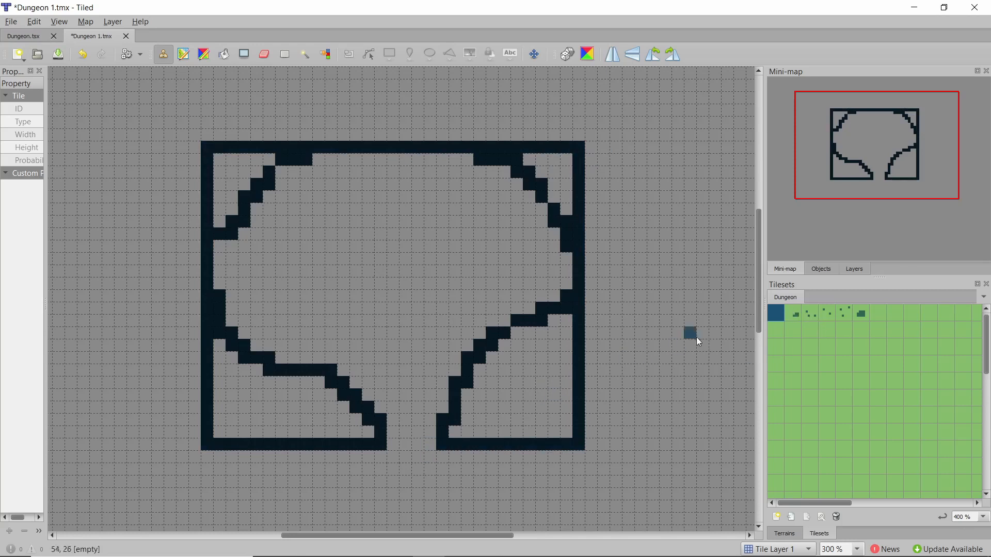
Step: Close the corridor opening with a row of the plain floor tile and bucket-fill the four corner areas around the room with the dark tile
{"action": "left_click", "coordinate": [878, 315]}
{"action": "left_click", "coordinate": [393, 444], "text": "shift"}
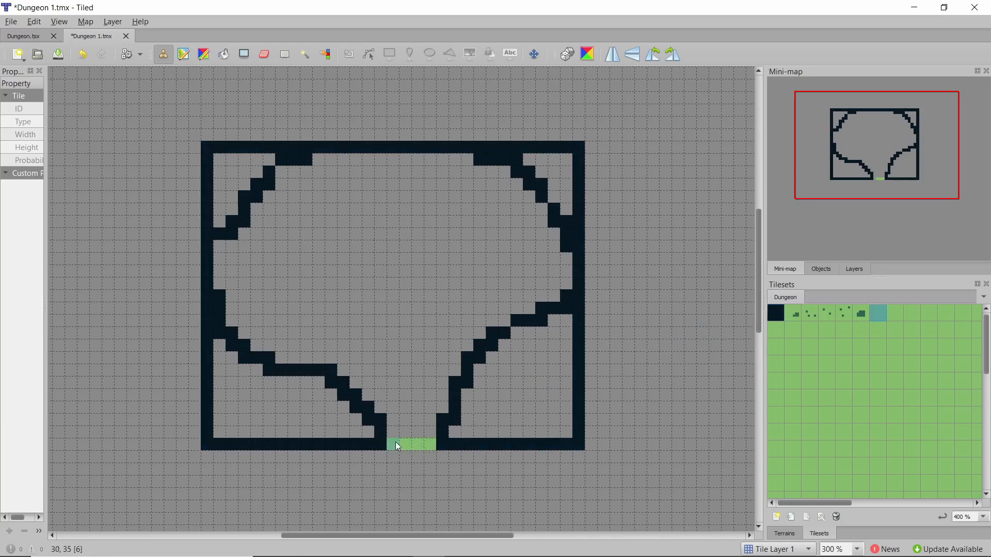
{"action": "left_click", "coordinate": [776, 313]}
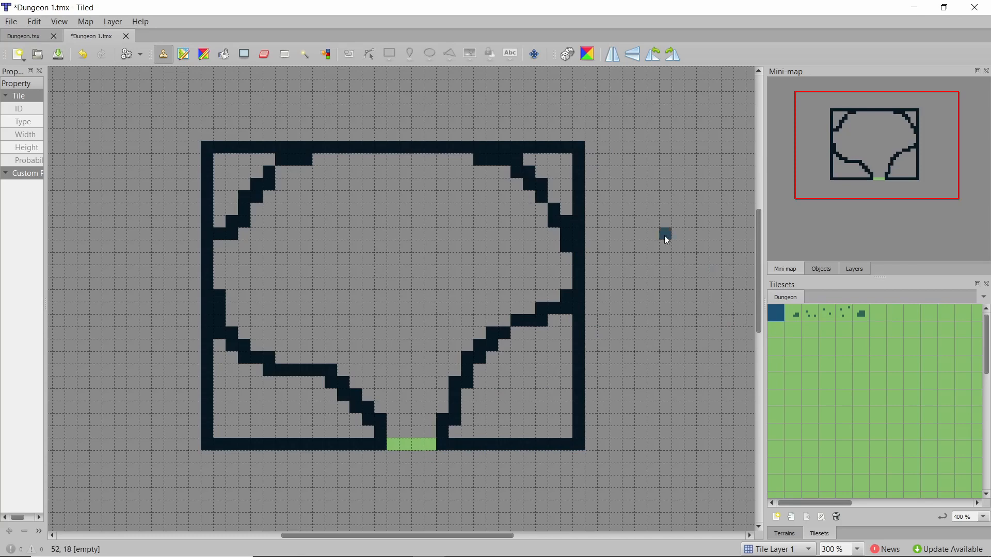
{"action": "left_click", "coordinate": [223, 54]}
{"action": "left_click", "coordinate": [217, 161]}
{"action": "left_click", "coordinate": [571, 171]}
{"action": "left_click", "coordinate": [511, 381]}
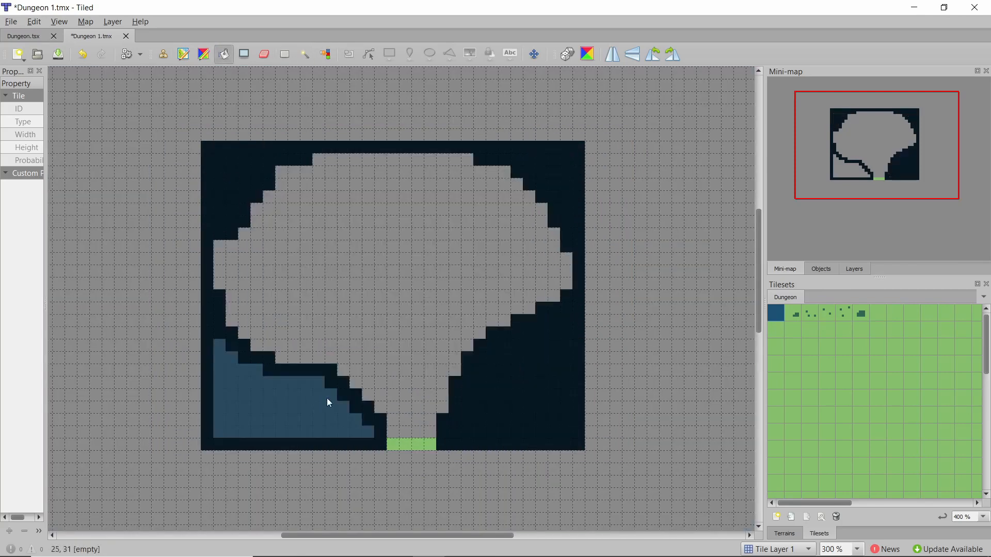
{"action": "left_click", "coordinate": [327, 400]}
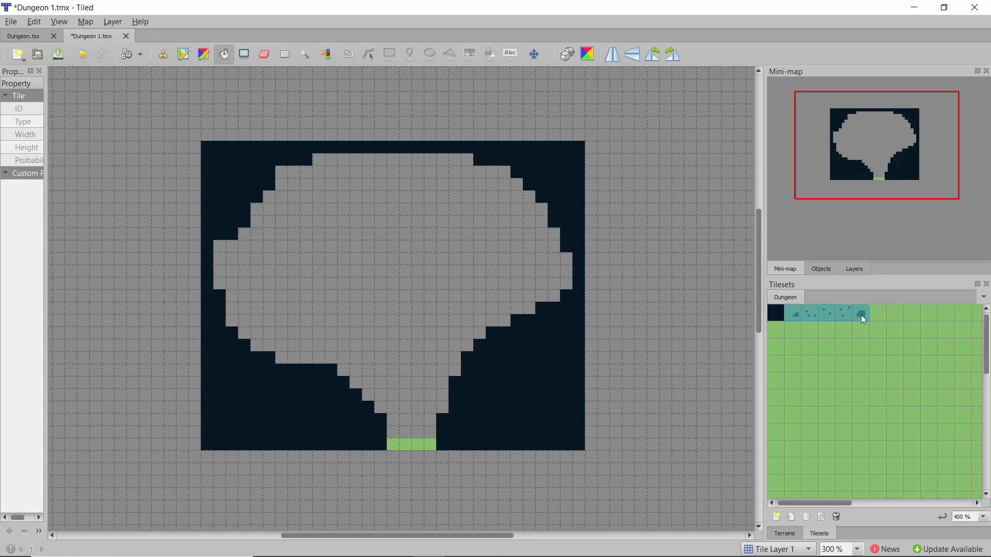
Step: Turn on random mode and try filling the cave room with a mix of plain and detailed floor tiles
{"action": "left_click_drag", "start_coordinate": [862, 317], "coordinate": [879, 313]}
{"action": "left_click", "coordinate": [567, 54]}
{"action": "left_click", "coordinate": [404, 255]}
{"action": "key", "text": "ctrl+z"}
{"action": "left_click_drag", "start_coordinate": [964, 313], "coordinate": [791, 311]}
{"action": "left_click", "coordinate": [385, 285]}
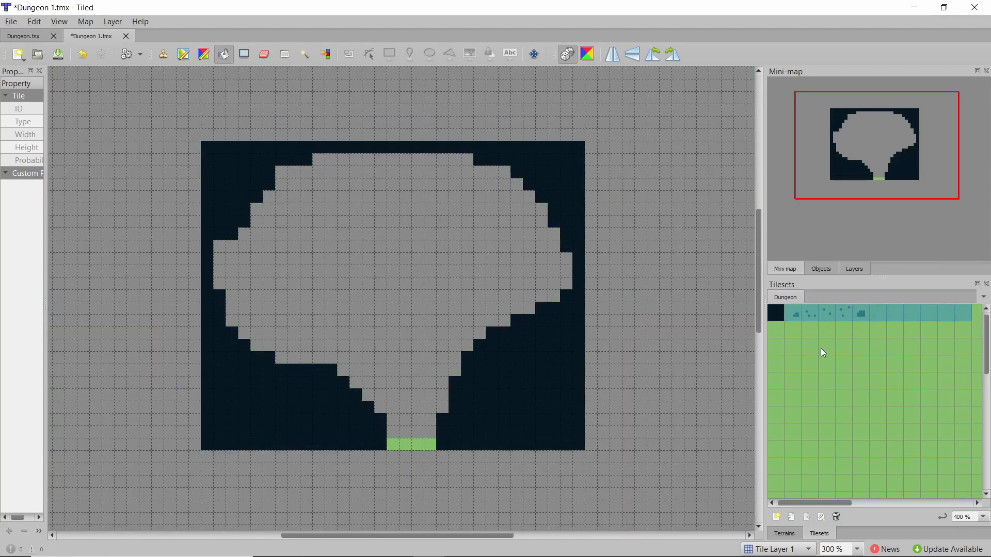
Step: In the Dungeon.tsx tileset, set the probability of the plain floor tile just after the large rock tile to 100
{"action": "scroll", "coordinate": [819, 347], "scroll_direction": "down", "scroll_amount": 1, "text": "ctrl"}
{"action": "left_click", "coordinate": [799, 312]}
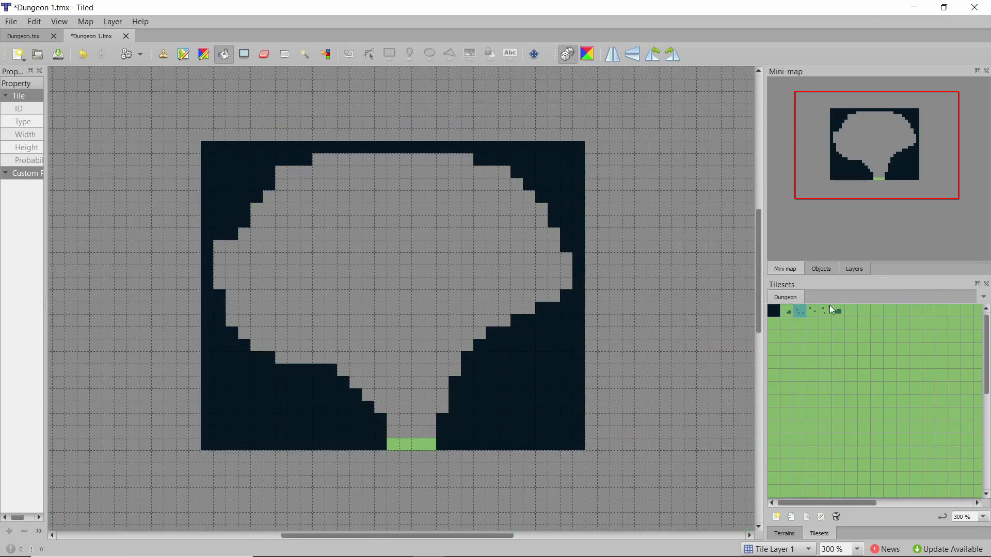
{"action": "left_click", "coordinate": [849, 312]}
{"action": "left_click", "coordinate": [22, 37]}
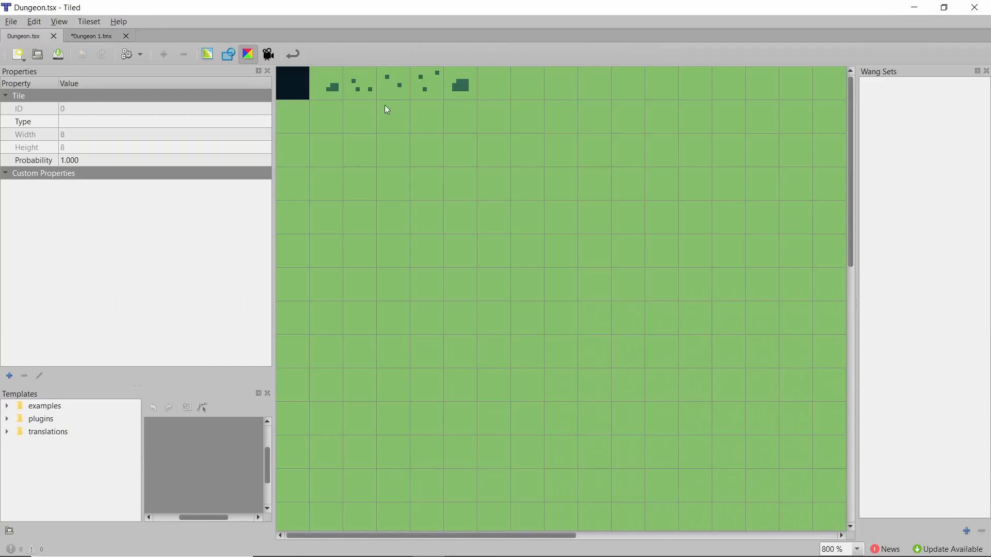
{"action": "right_click", "coordinate": [497, 85]}
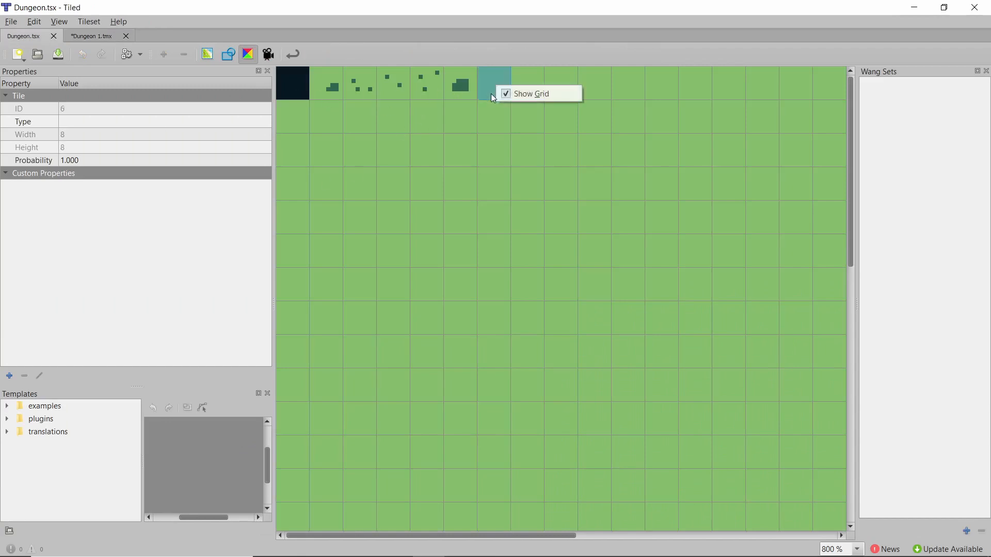
{"action": "left_click", "coordinate": [494, 82]}
{"action": "right_click", "coordinate": [495, 82]}
{"action": "left_click", "coordinate": [88, 160]}
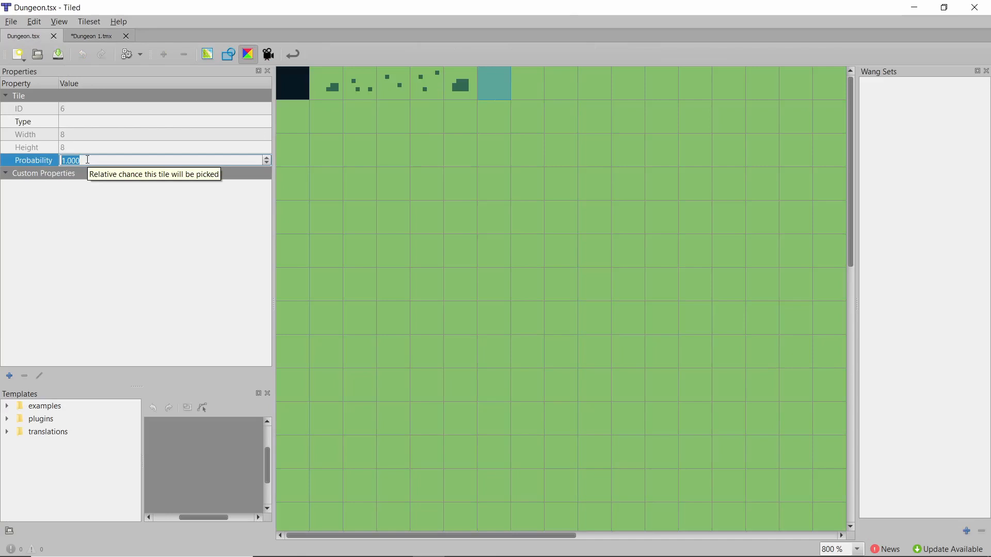
{"action": "type", "text": "100"}
{"action": "key", "text": "Return"}
Step: Return to the Dungeon 1 map and fill the cave room with a random mix of the five detailed floor tiles and the plain one
{"action": "left_click", "coordinate": [94, 36]}
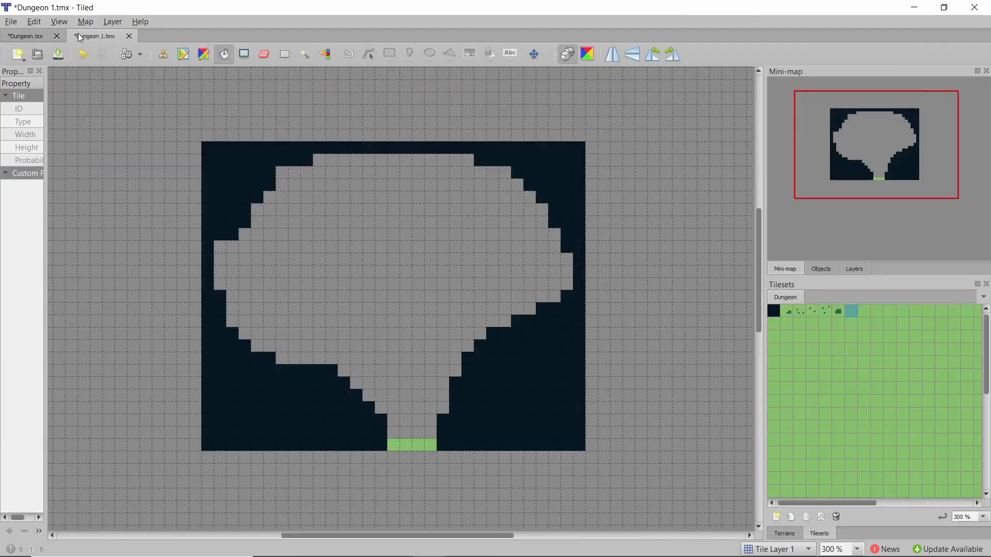
{"action": "left_click", "coordinate": [789, 311]}
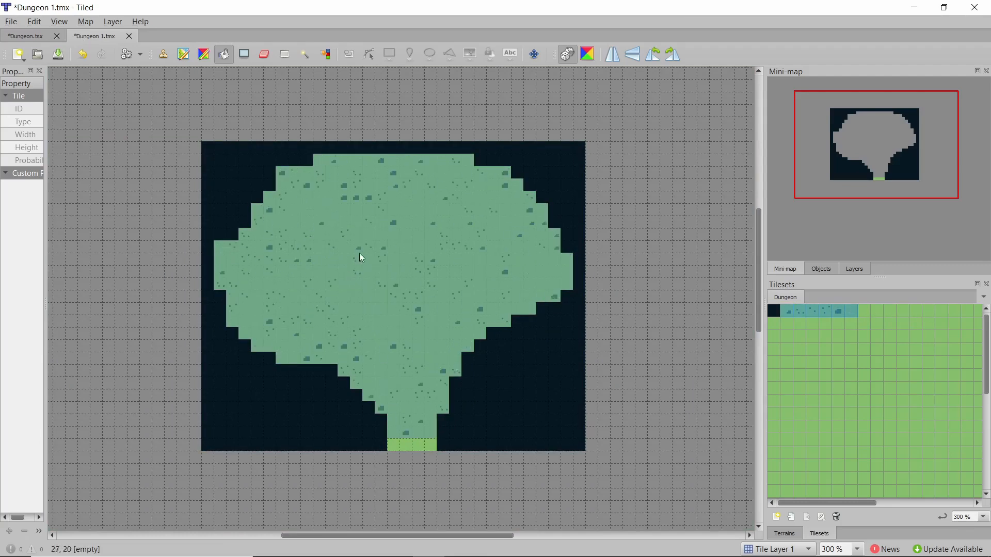
{"action": "left_click", "coordinate": [354, 280]}
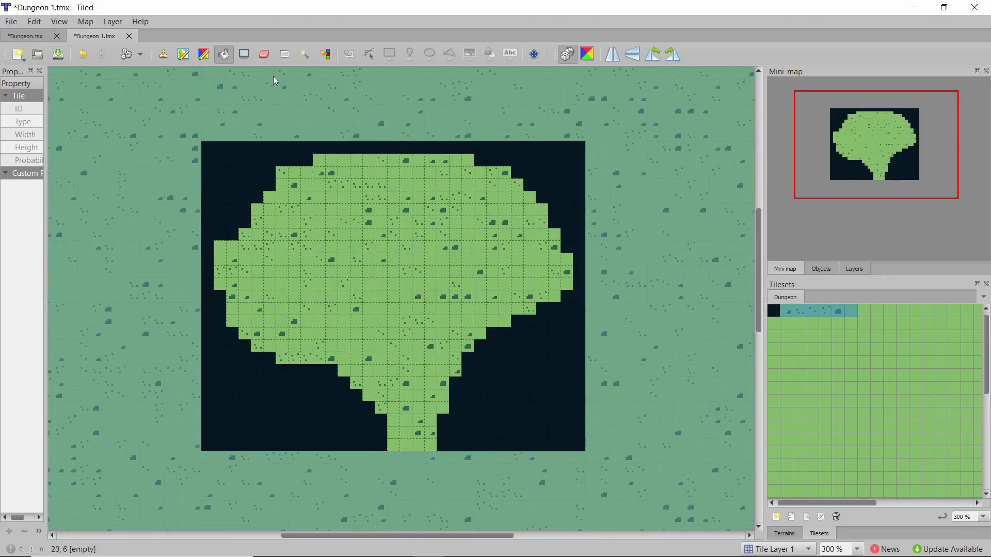
{"action": "left_click", "coordinate": [283, 54]}
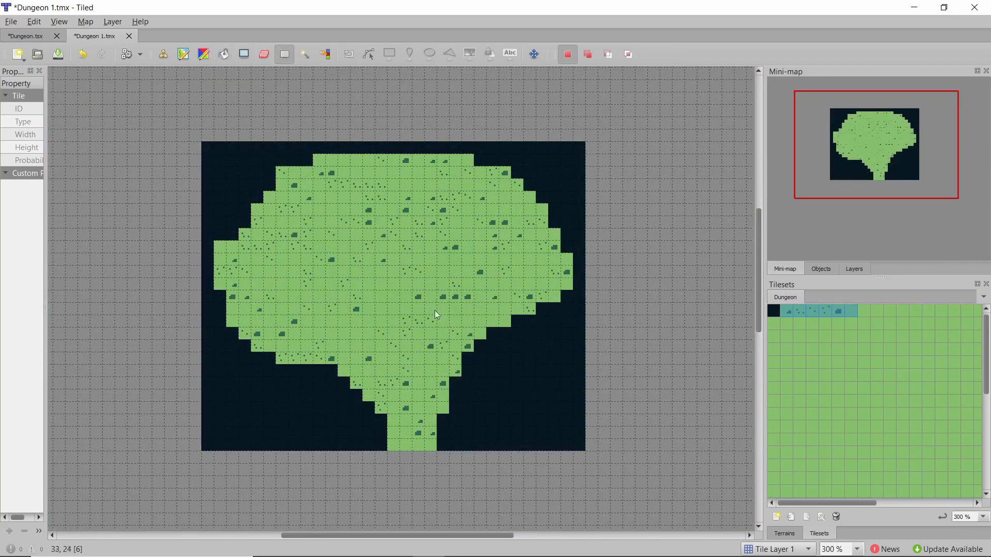
{"action": "left_click_drag", "start_coordinate": [330, 172], "coordinate": [443, 217]}
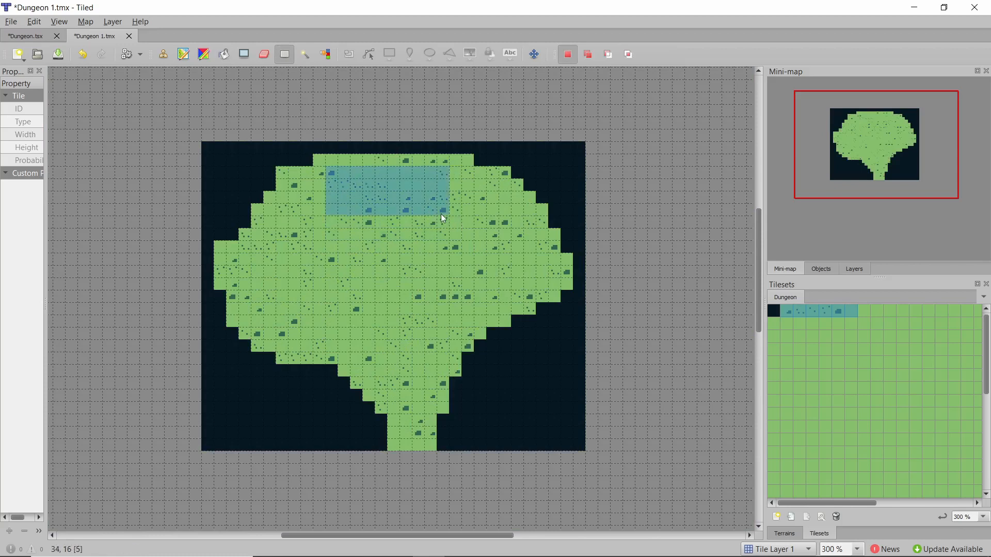
{"action": "left_click", "coordinate": [378, 190]}
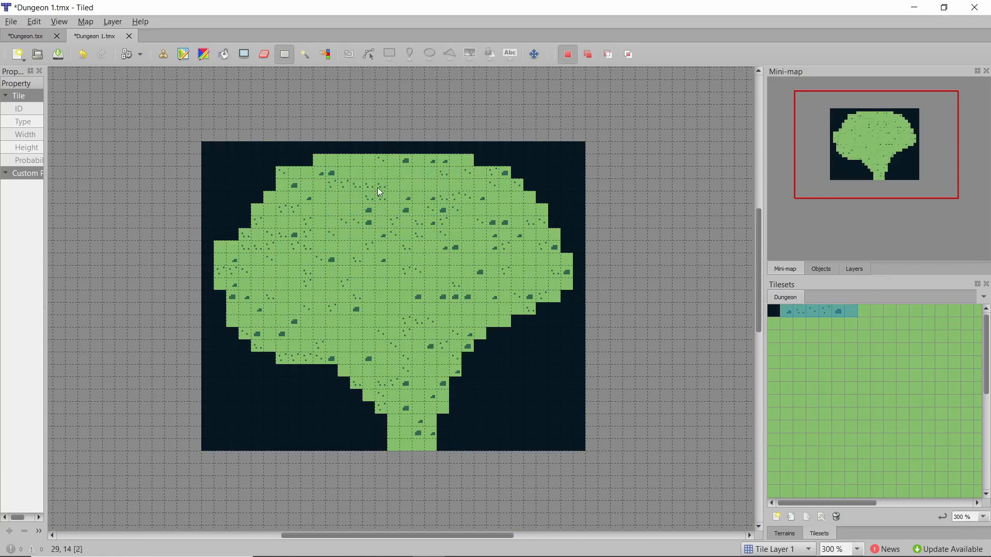
{"action": "left_click_drag", "start_coordinate": [352, 194], "coordinate": [419, 237]}
{"action": "left_click", "coordinate": [422, 233]}
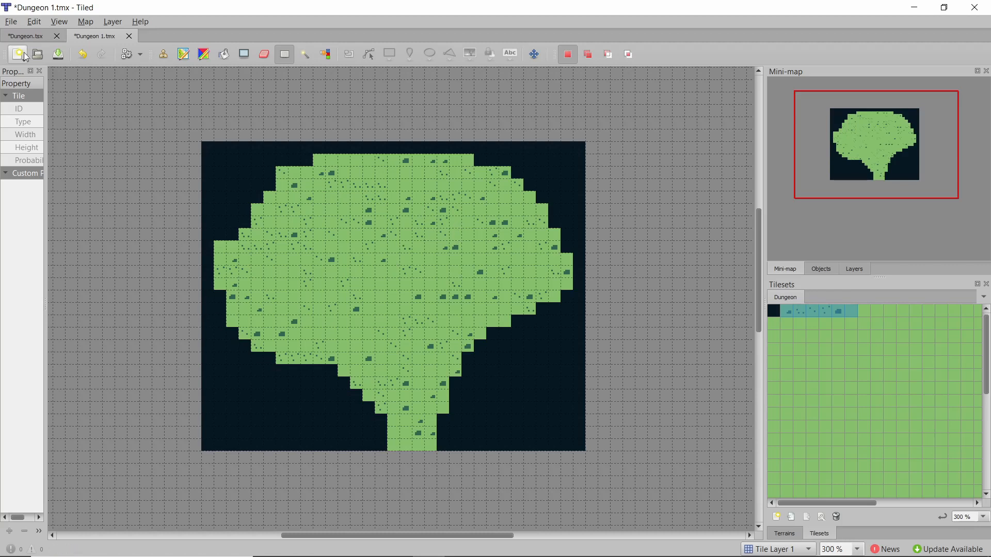
Step: Crop the map to the bounds of the painted dungeon area
{"action": "left_click", "coordinate": [15, 21]}
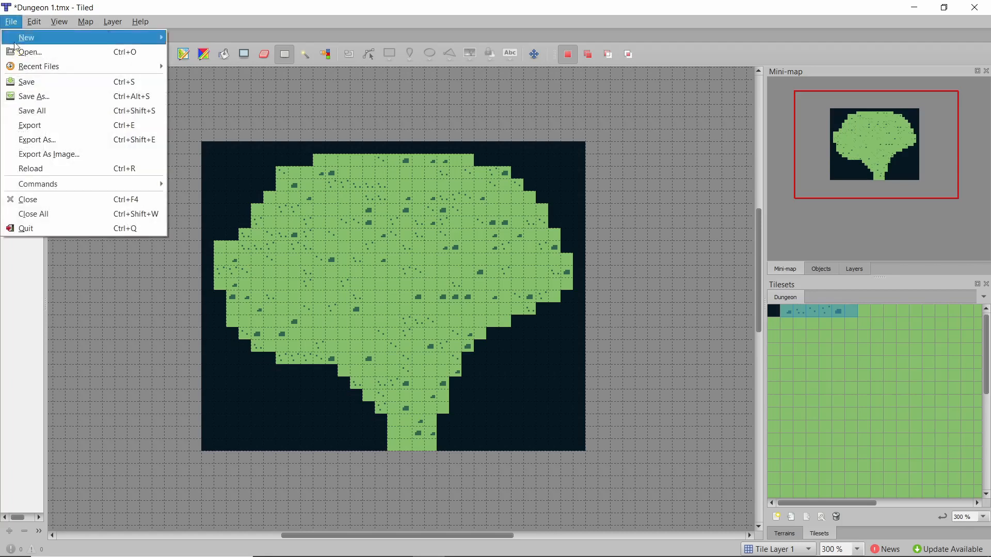
{"action": "left_click", "coordinate": [26, 83]}
{"action": "left_click", "coordinate": [85, 21]}
{"action": "left_click", "coordinate": [103, 109]}
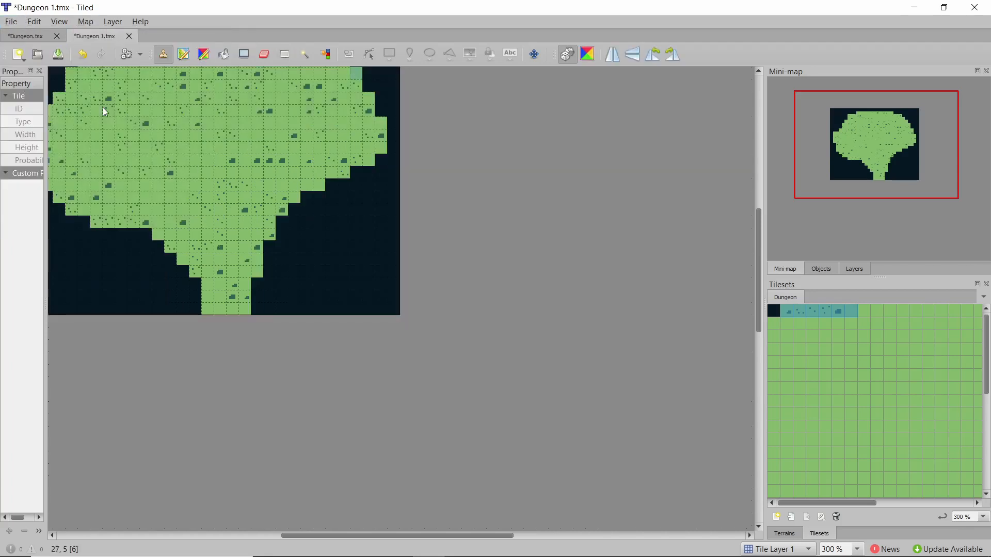
{"action": "scroll", "coordinate": [330, 240], "scroll_direction": "up", "scroll_amount": 2}
{"action": "scroll", "coordinate": [312, 280], "scroll_direction": "left", "scroll_amount": 2}
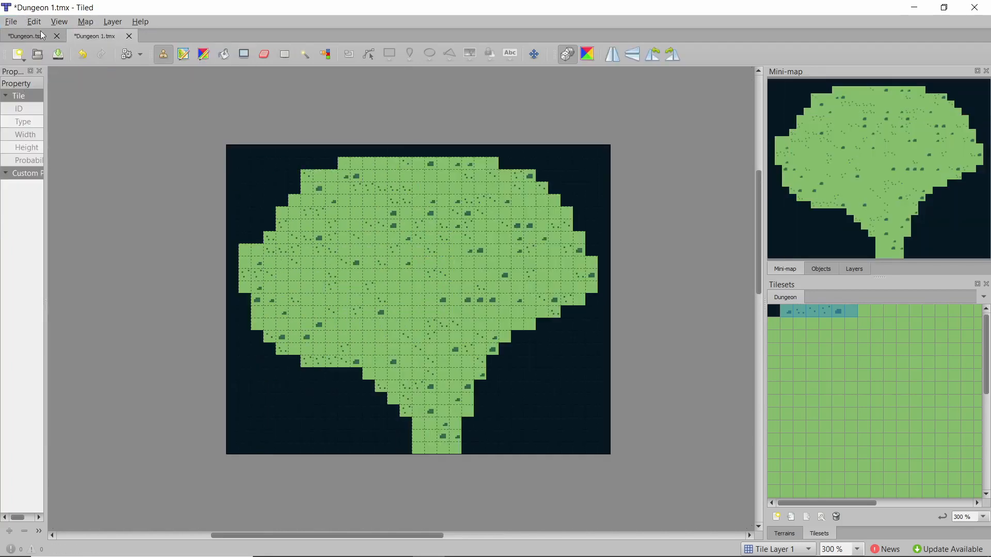
Step: Save the map as AltarLevel.tmx and export it as an image named AltarLevel into the Dead Dungeon project's assets/backgrounds folder
{"action": "left_click", "coordinate": [11, 22]}
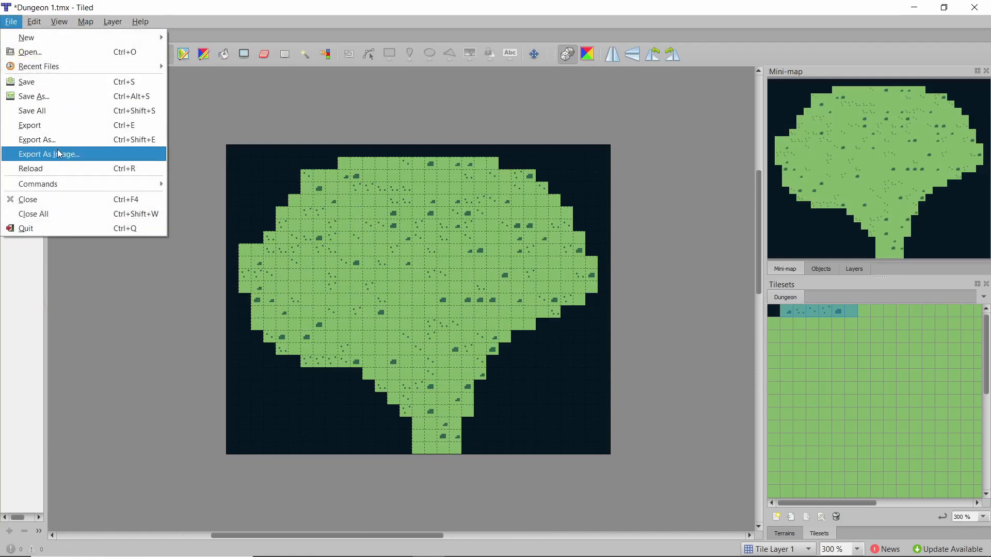
{"action": "left_click", "coordinate": [46, 97]}
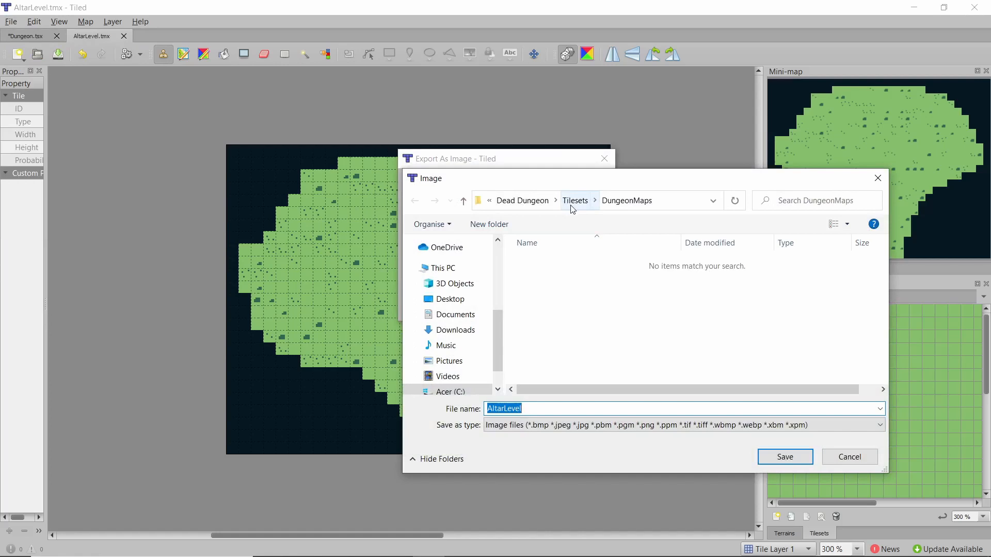
{"action": "left_click", "coordinate": [546, 204]}
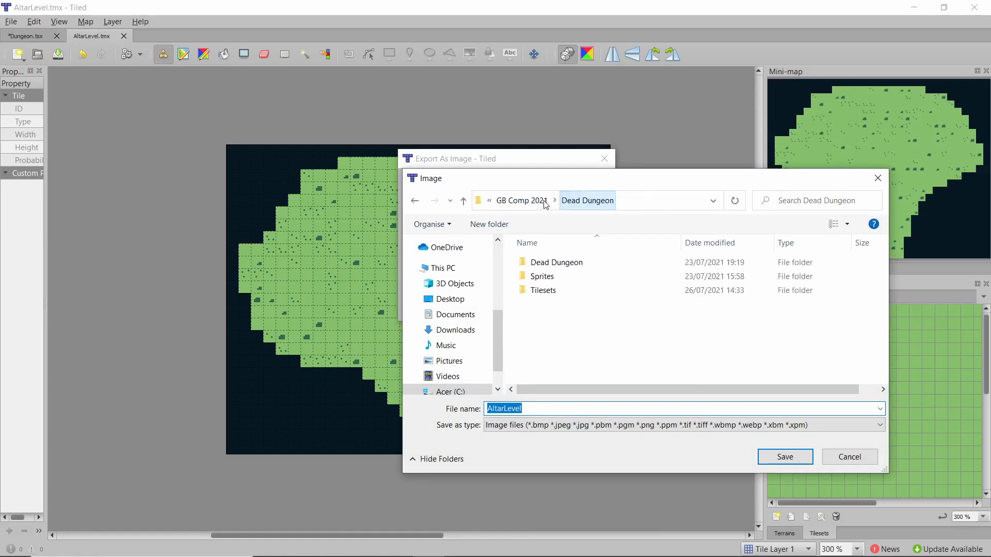
{"action": "double_click", "coordinate": [559, 263]}
{"action": "double_click", "coordinate": [563, 264]}
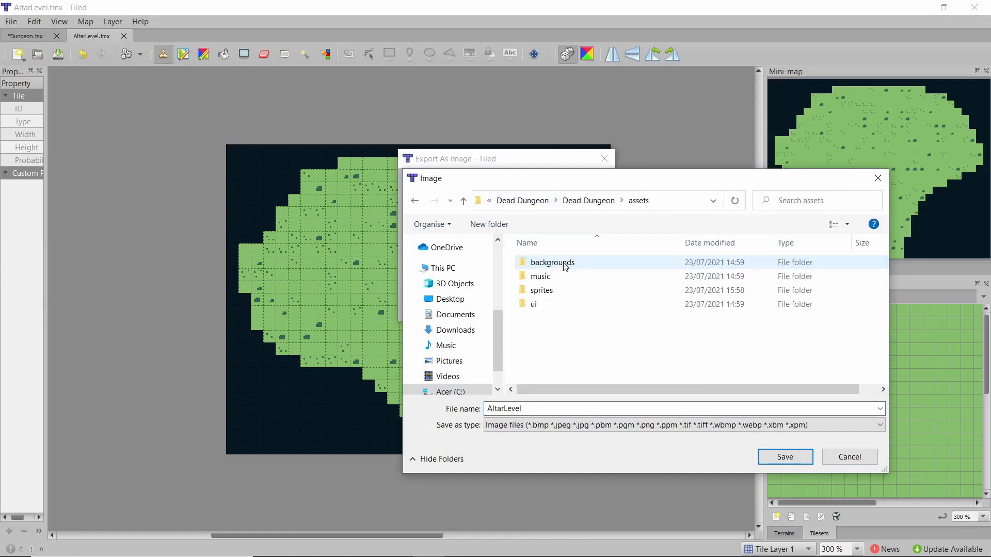
{"action": "left_click", "coordinate": [569, 266]}
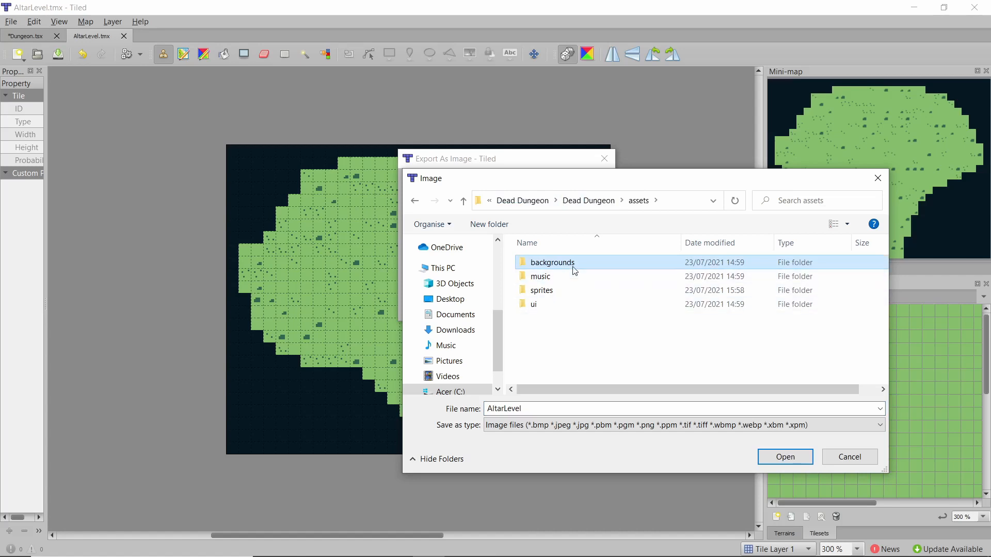
{"action": "double_click", "coordinate": [573, 267]}
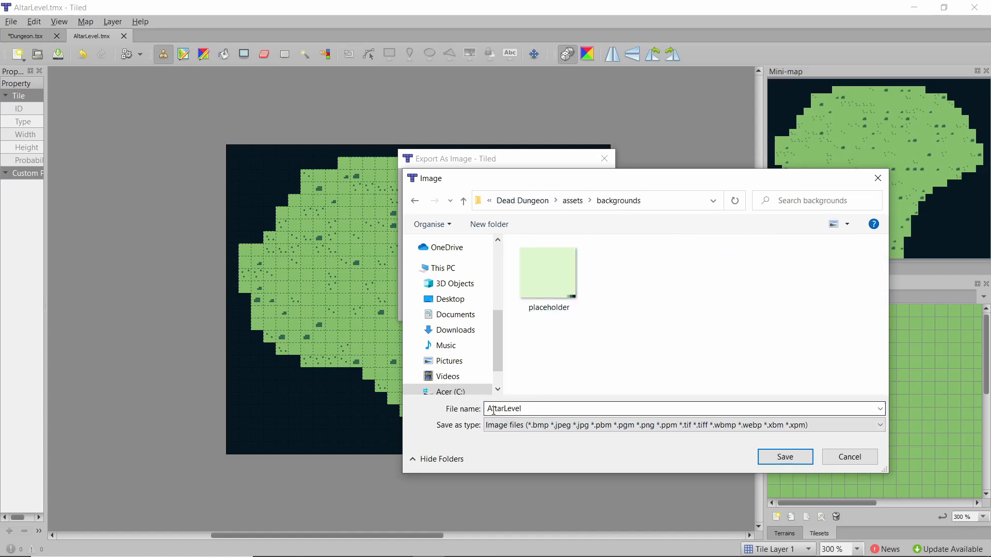
{"action": "left_click", "coordinate": [785, 462]}
Step: Switch to GB Studio and set the Level scene's background to AltarLevel
{"action": "mouse_move", "coordinate": [396, 551]}
{"action": "left_click", "coordinate": [349, 478]}
{"action": "left_click_drag", "start_coordinate": [486, 269], "coordinate": [290, 316]}
{"action": "left_click", "coordinate": [426, 109]}
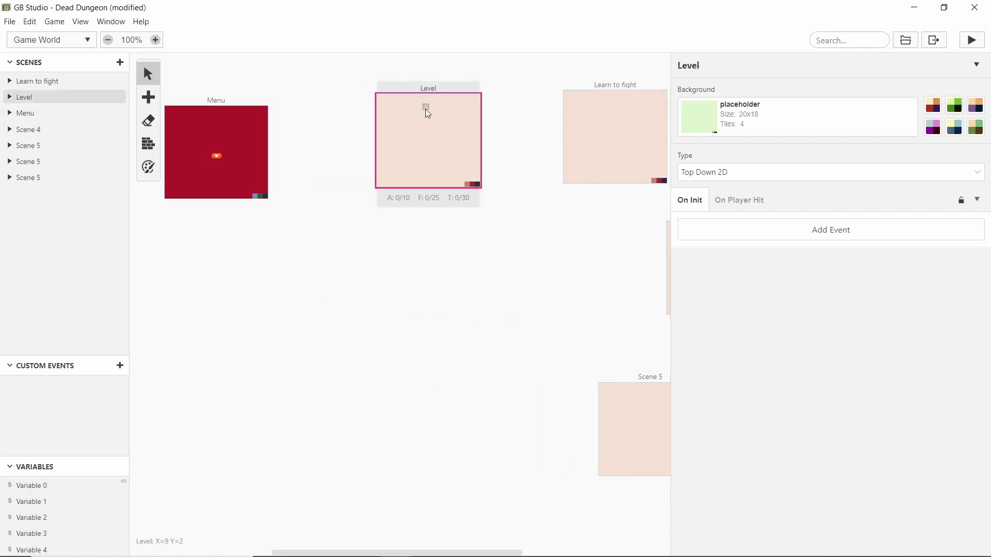
{"action": "left_click", "coordinate": [758, 122]}
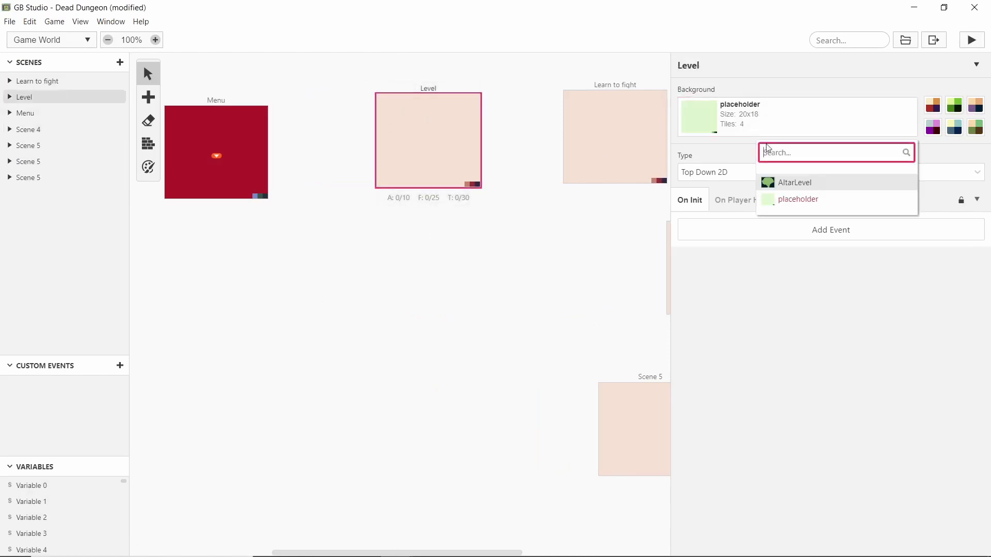
{"action": "left_click", "coordinate": [805, 185]}
Step: Move the enlarged Level scene so it sits about midway between the Menu and Learn to fight scenes, and deselect it
{"action": "left_click_drag", "start_coordinate": [467, 88], "coordinate": [426, 91]}
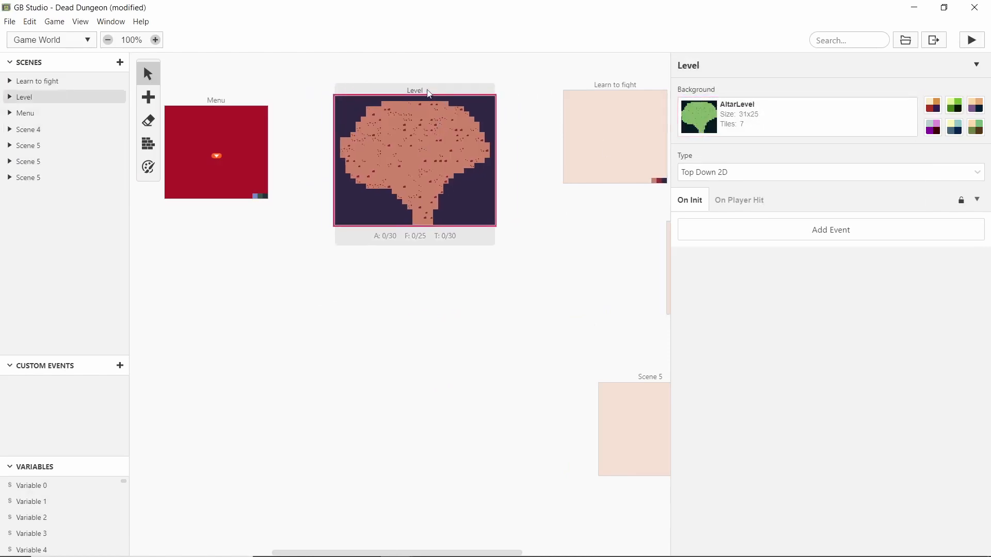
{"action": "left_click_drag", "start_coordinate": [485, 334], "coordinate": [510, 330]}
{"action": "left_click", "coordinate": [467, 131]}
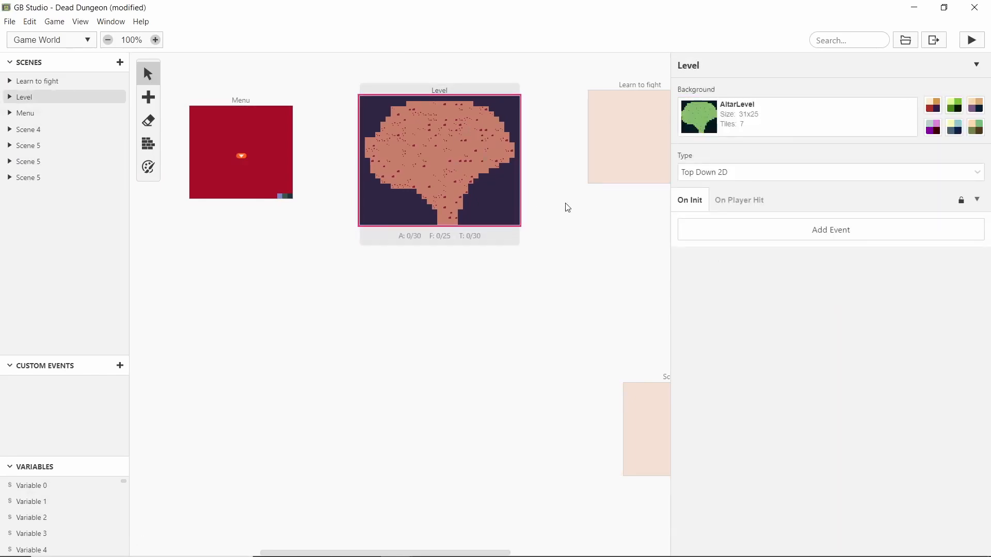
{"action": "left_click", "coordinate": [528, 304]}
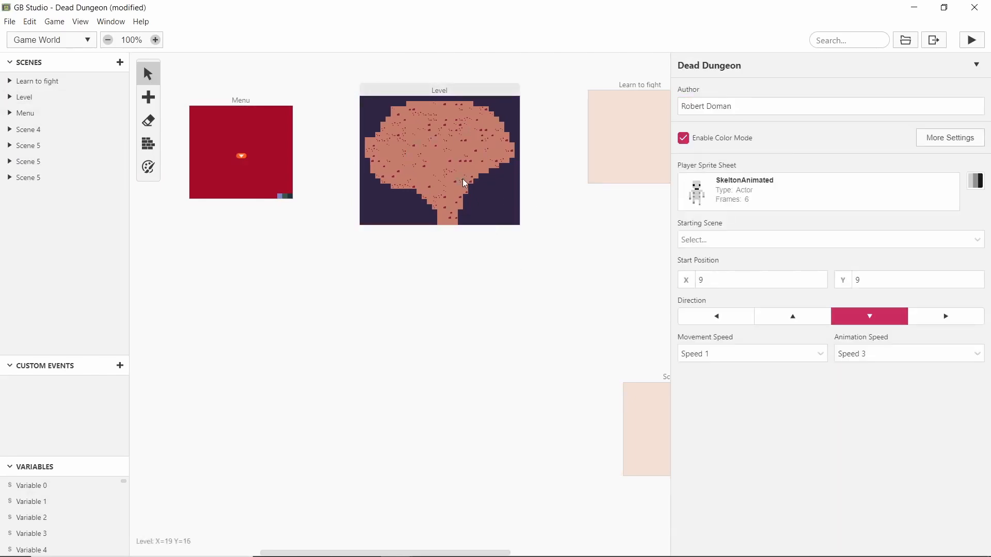
Step: Assign the custom Level palette to the Level scene's first background palette slot
{"action": "scroll", "coordinate": [438, 163], "scroll_direction": "up", "scroll_amount": 5, "text": "ctrl"}
{"action": "left_click_drag", "start_coordinate": [221, 216], "coordinate": [516, 340]}
{"action": "left_click_drag", "start_coordinate": [416, 300], "coordinate": [517, 265]}
{"action": "left_click", "coordinate": [370, 221]}
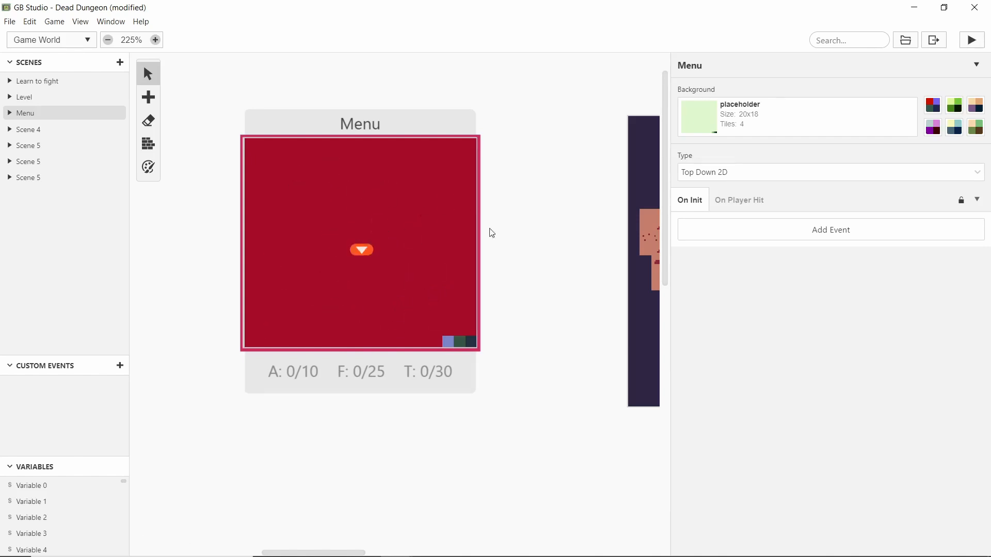
{"action": "middle_click_drag", "start_coordinate": [521, 209], "coordinate": [209, 230]}
{"action": "left_click", "coordinate": [207, 227]}
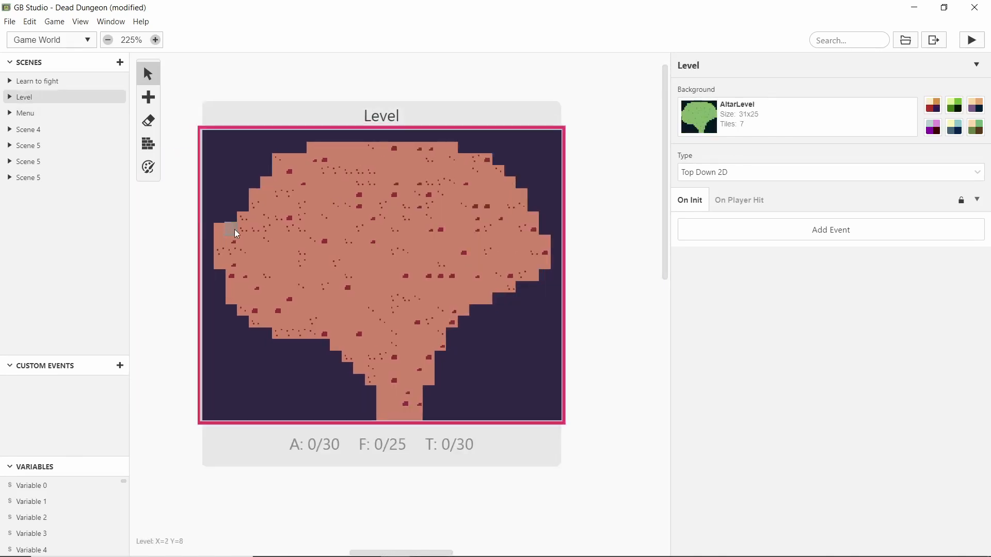
{"action": "middle_click_drag", "start_coordinate": [151, 243], "coordinate": [187, 247]}
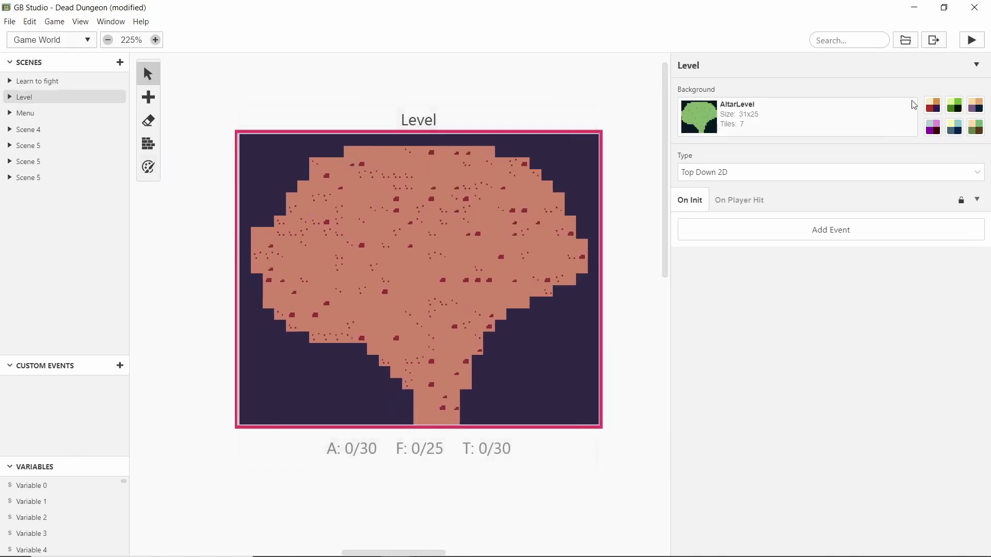
{"action": "left_click", "coordinate": [933, 105]}
{"action": "left_click", "coordinate": [854, 319]}
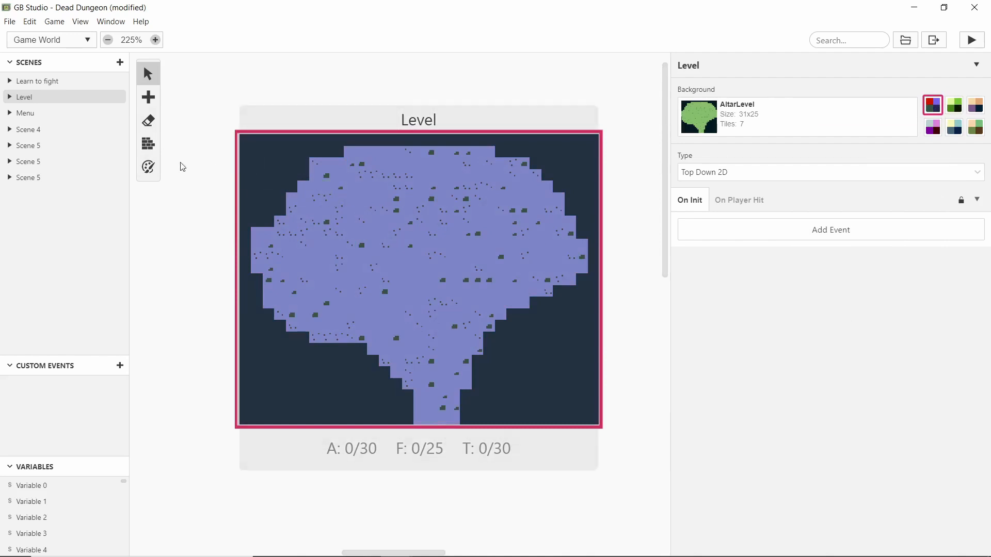
{"action": "left_click", "coordinate": [148, 167]}
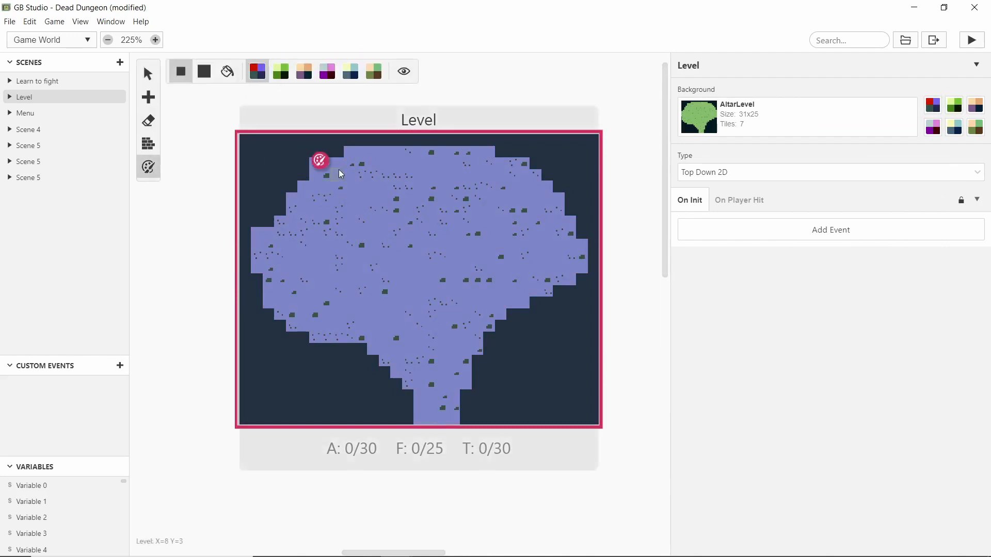
{"action": "left_click", "coordinate": [109, 81]}
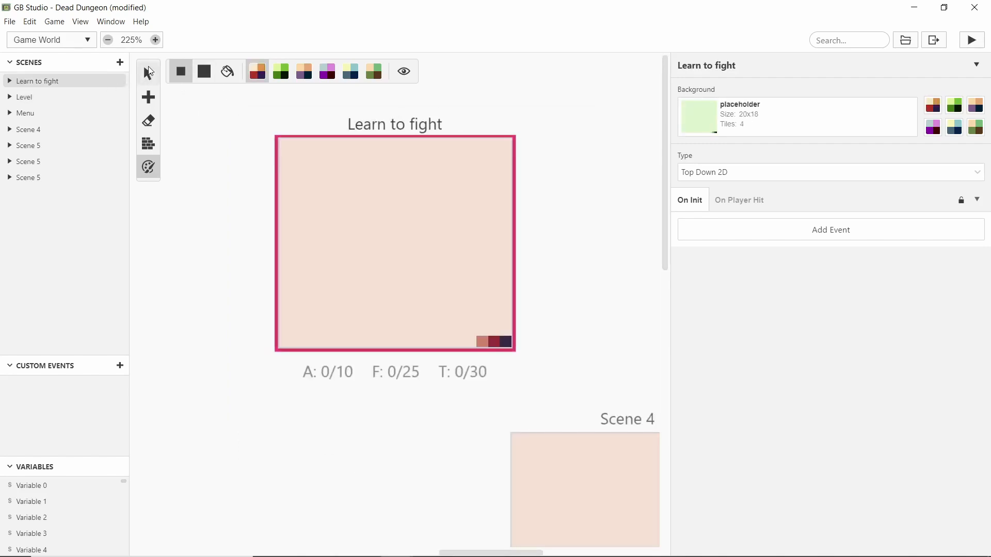
{"action": "left_click", "coordinate": [148, 74]}
{"action": "scroll", "coordinate": [494, 238], "scroll_direction": "left", "scroll_amount": 5}
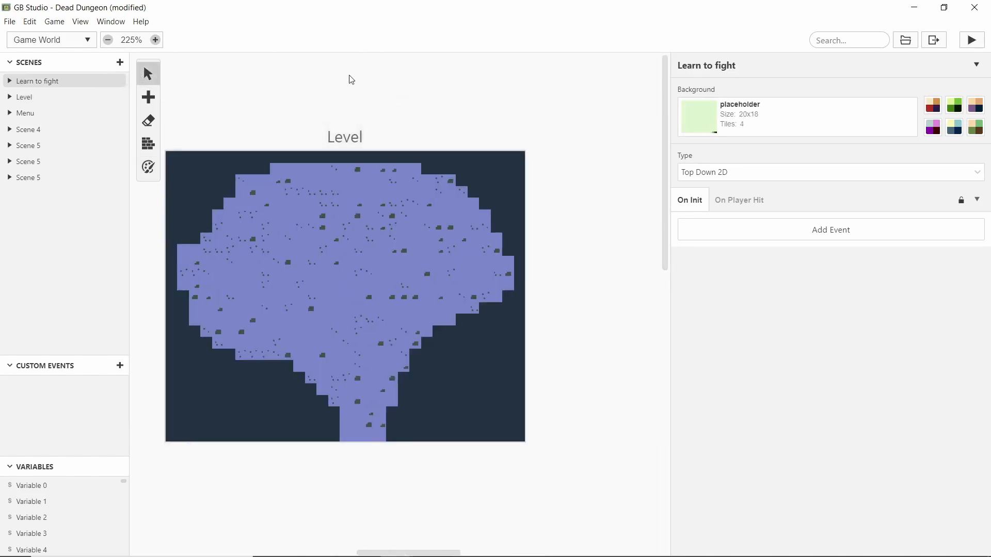
{"action": "left_click_drag", "start_coordinate": [347, 77], "coordinate": [518, 104]}
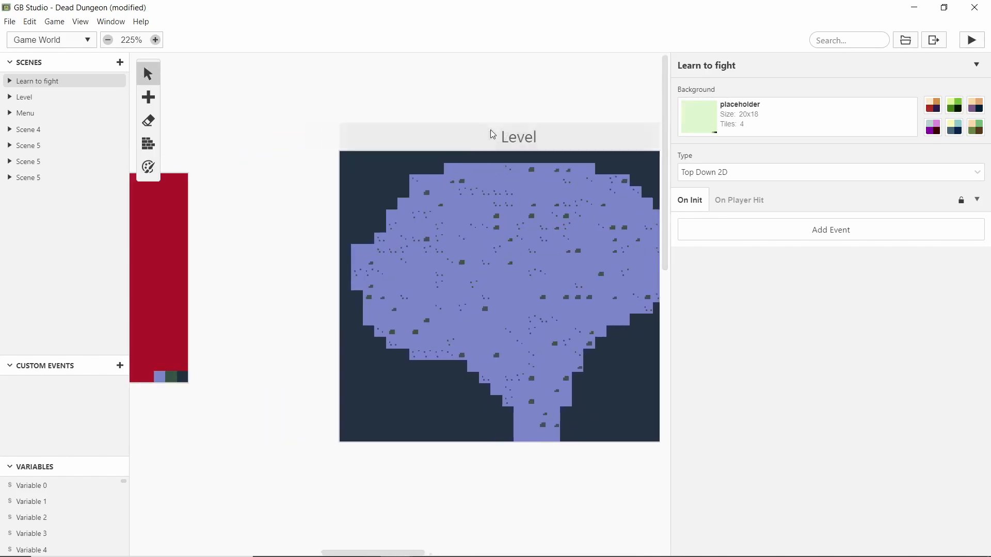
Step: Examine the recoloured Level scene up close and next to the Menu and Learn to fight scenes
{"action": "scroll", "coordinate": [446, 167], "scroll_direction": "down", "scroll_amount": 1, "text": "ctrl"}
{"action": "left_click_drag", "start_coordinate": [506, 411], "coordinate": [453, 425]}
{"action": "scroll", "coordinate": [449, 413], "scroll_direction": "down", "scroll_amount": 2, "text": "ctrl"}
{"action": "left_click_drag", "start_coordinate": [515, 357], "coordinate": [475, 370]}
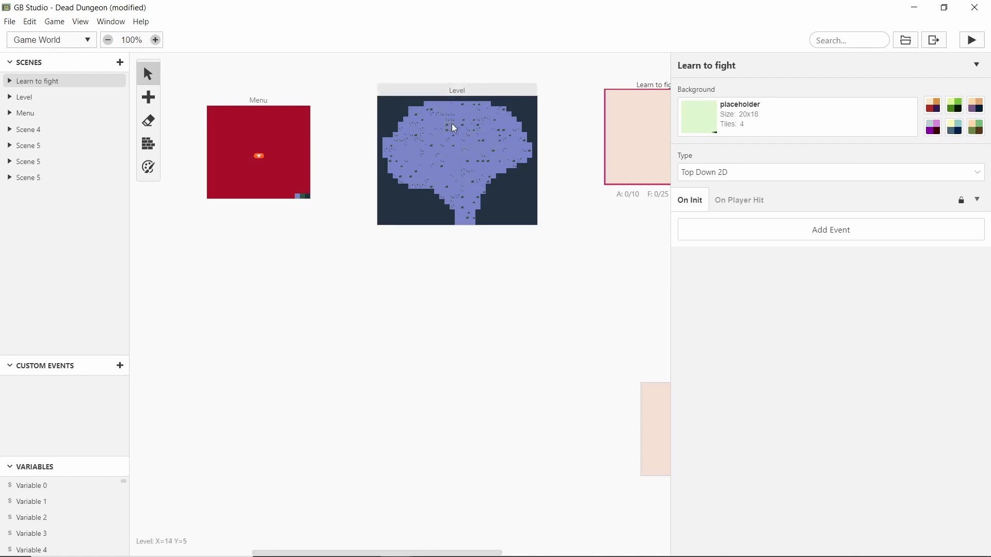
{"action": "scroll", "coordinate": [505, 253], "scroll_direction": "right", "scroll_amount": 1}
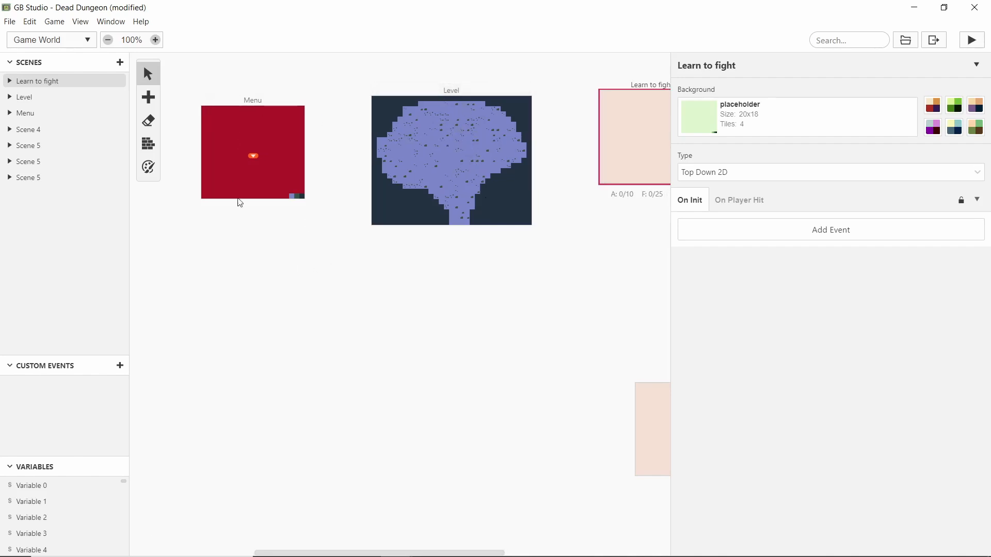
{"action": "scroll", "coordinate": [444, 129], "scroll_direction": "up", "scroll_amount": 5, "text": "ctrl"}
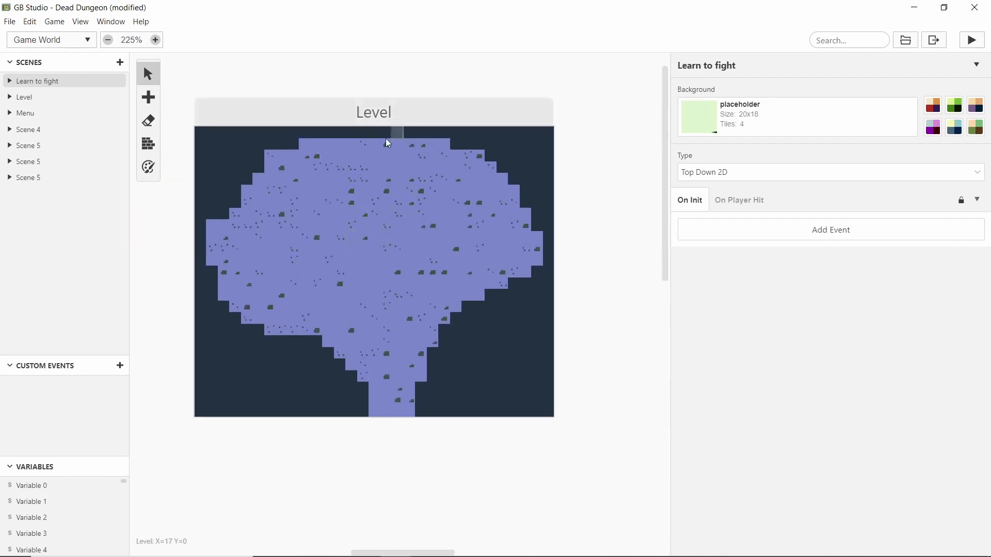
{"action": "middle_click_drag", "start_coordinate": [431, 86], "coordinate": [466, 88]}
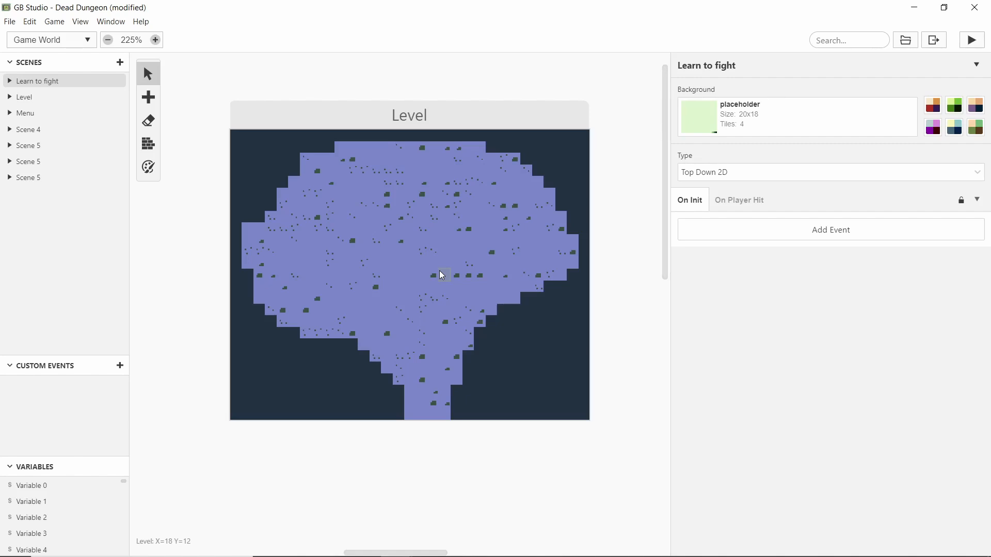
{"action": "scroll", "coordinate": [213, 274], "scroll_direction": "up", "scroll_amount": 1}
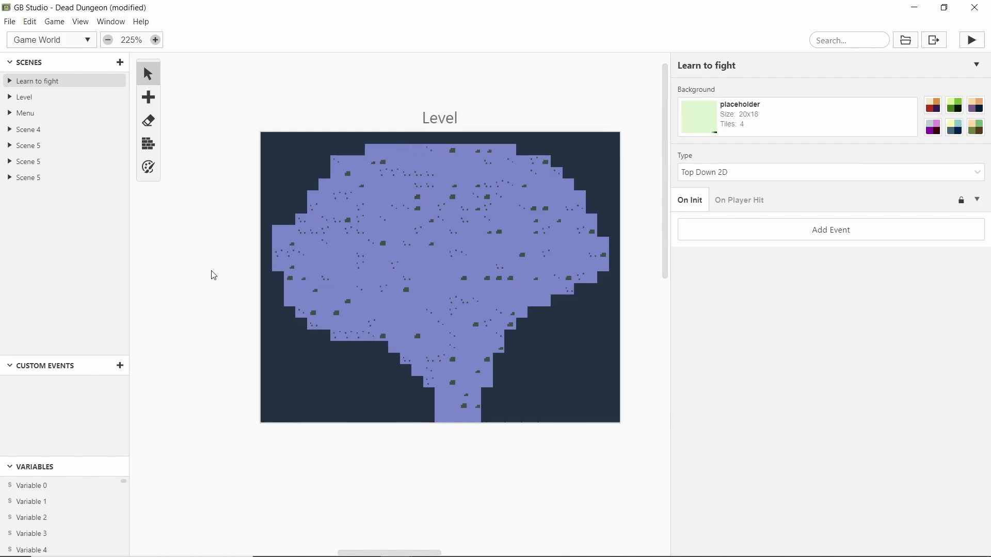
{"action": "left_click", "coordinate": [191, 282]}
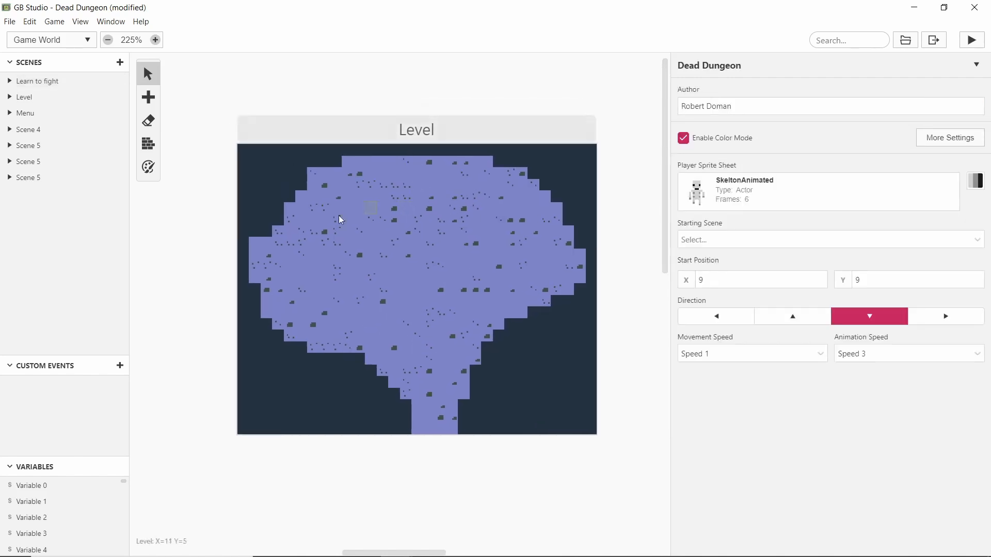
{"action": "left_click", "coordinate": [148, 167]}
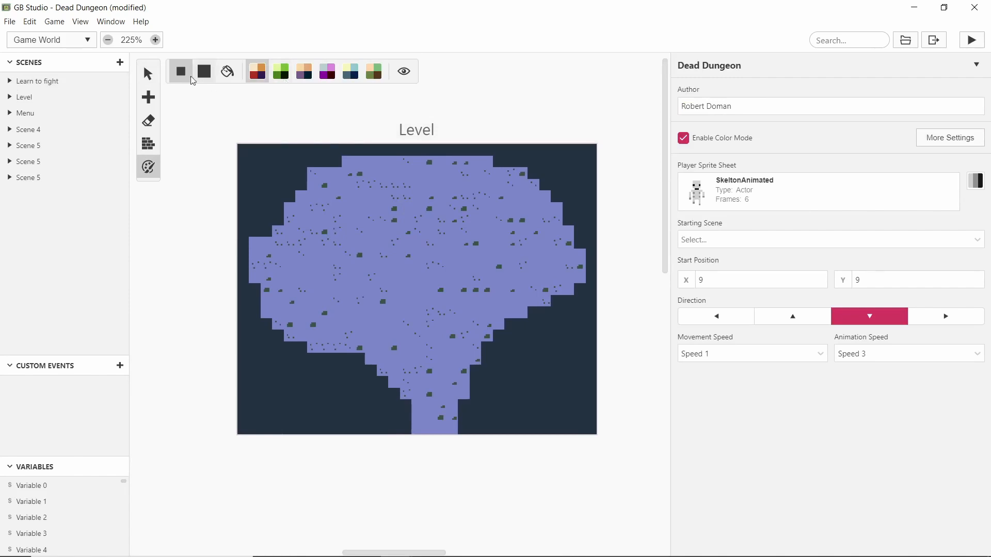
{"action": "left_click", "coordinate": [149, 73]}
Step: Open the custom Level palette in the palette editor and copy the hex code of its lightest colour
{"action": "left_click", "coordinate": [80, 22]}
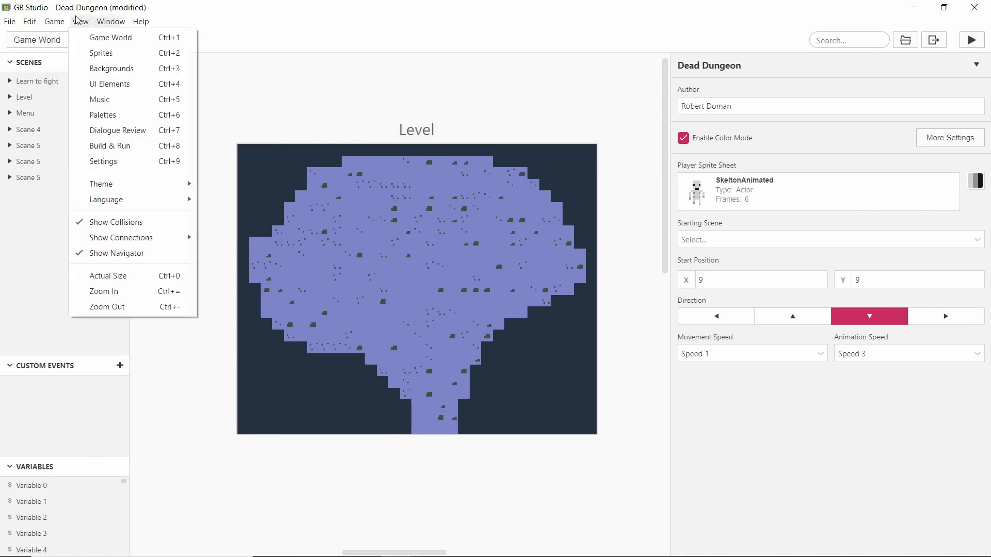
{"action": "left_click", "coordinate": [111, 129]}
{"action": "left_click", "coordinate": [81, 21]}
{"action": "left_click", "coordinate": [97, 116]}
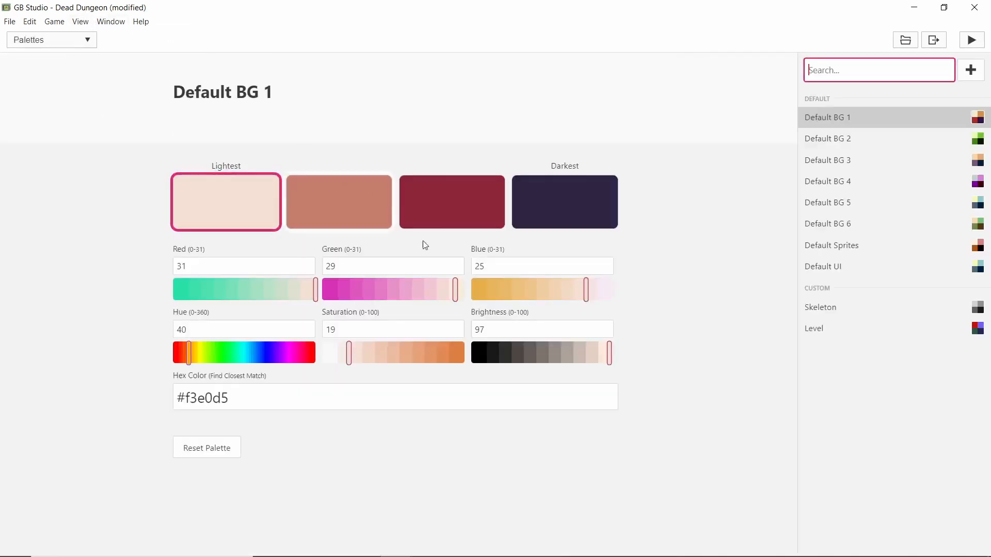
{"action": "left_click", "coordinate": [850, 328]}
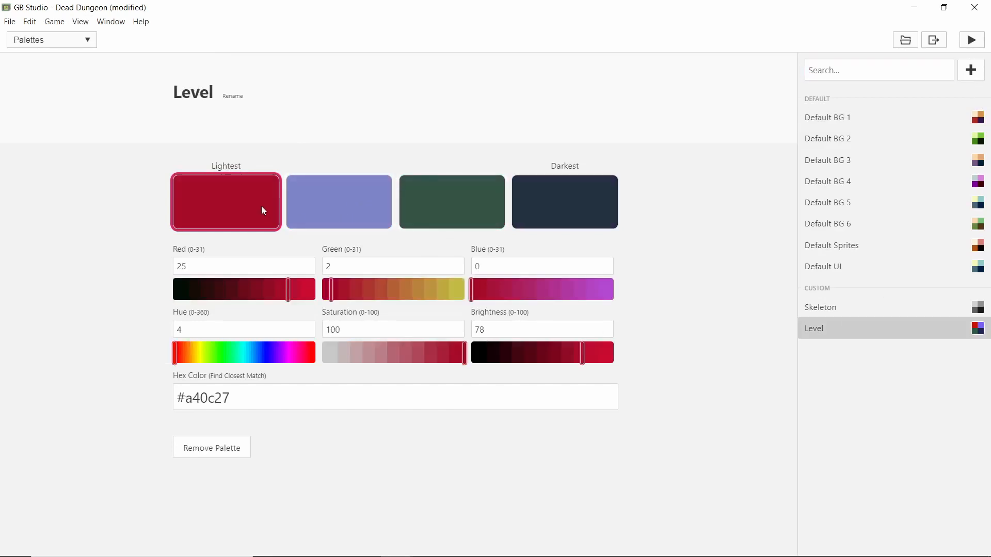
{"action": "left_click", "coordinate": [248, 393]}
{"action": "key", "text": "ctrl+c"}
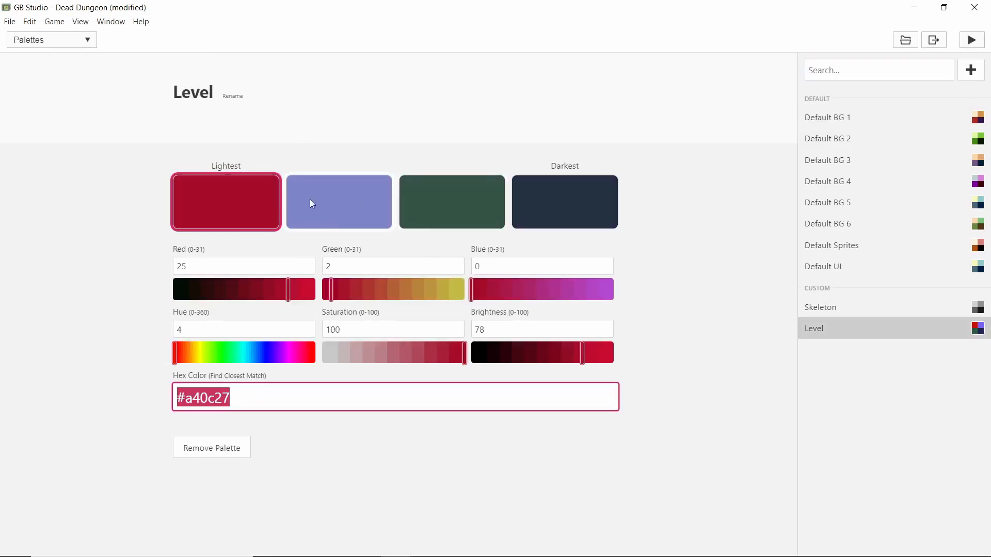
Step: Set the Level palette's third colour, the second darkest, to the copied hex value #a40c27
{"action": "left_click", "coordinate": [80, 21]}
{"action": "left_click", "coordinate": [91, 35]}
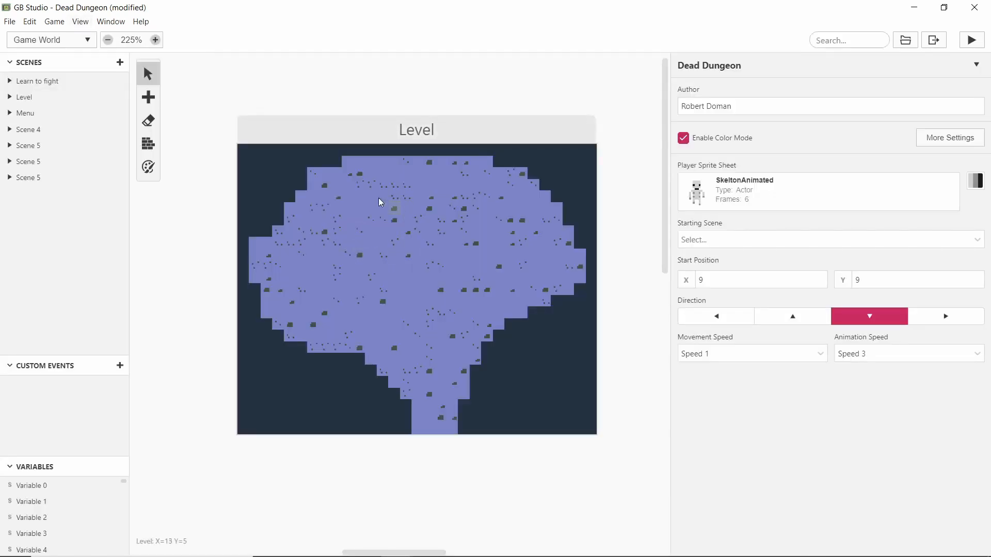
{"action": "left_click", "coordinate": [80, 21]}
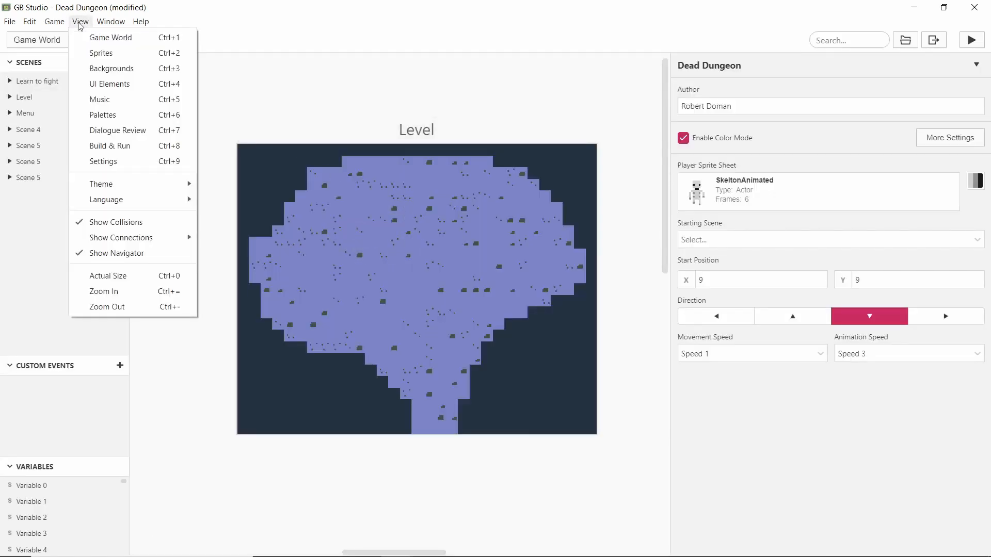
{"action": "left_click", "coordinate": [125, 115]}
{"action": "left_click", "coordinate": [452, 201]}
{"action": "left_click", "coordinate": [261, 400]}
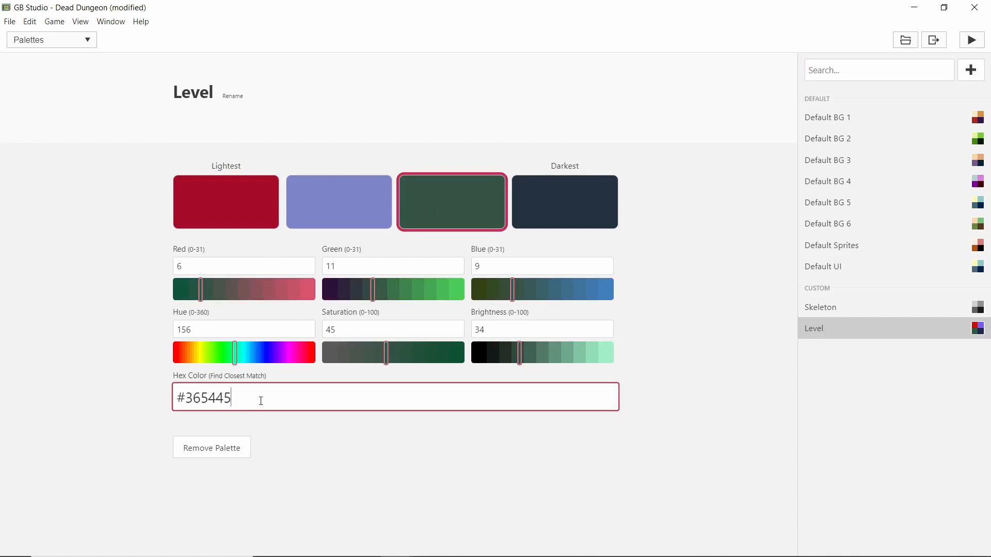
{"action": "left_click_drag", "start_coordinate": [261, 401], "coordinate": [84, 398]}
{"action": "key", "text": "ctrl+v"}
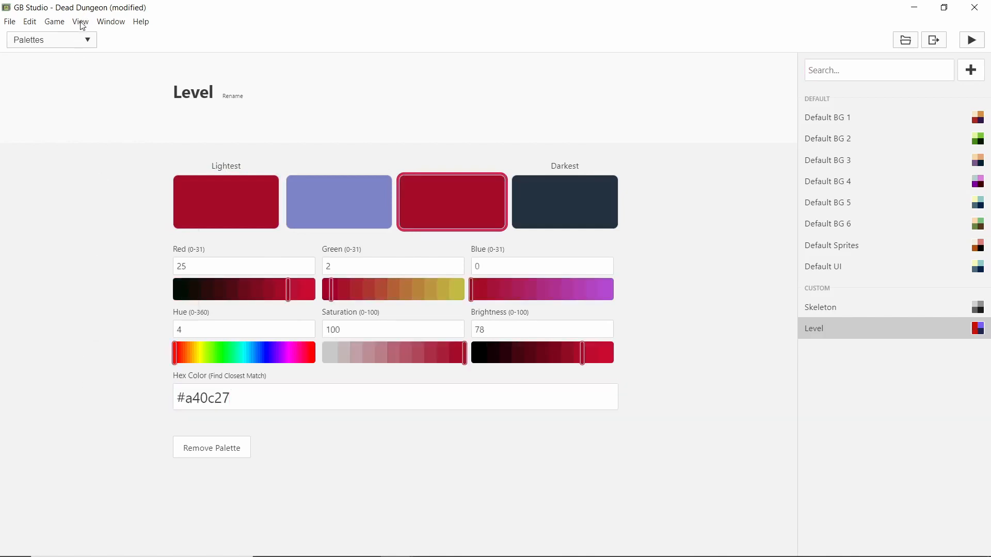
Step: Return to the game world and examine how the Level scene looks with the edited palette
{"action": "left_click", "coordinate": [80, 21]}
{"action": "left_click", "coordinate": [103, 37]}
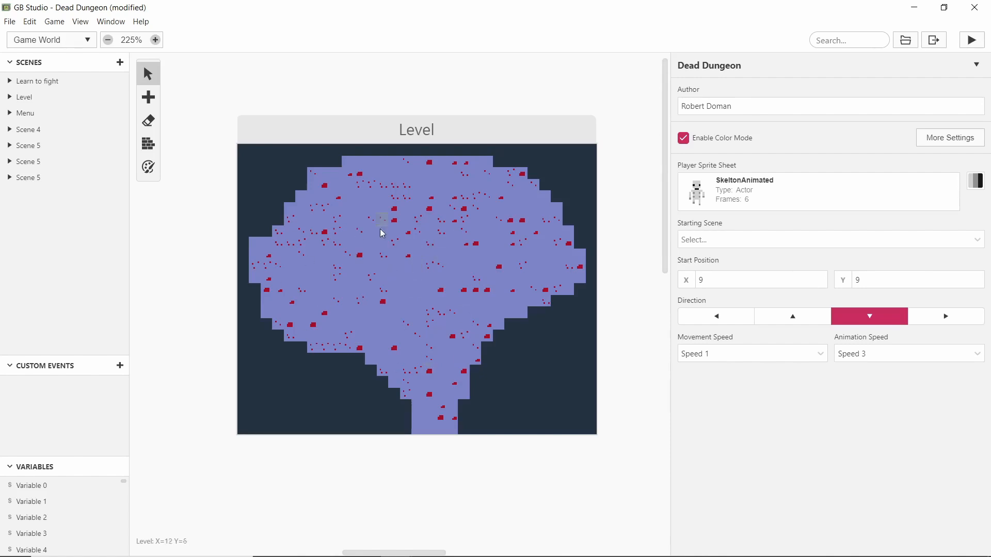
{"action": "left_click", "coordinate": [91, 24]}
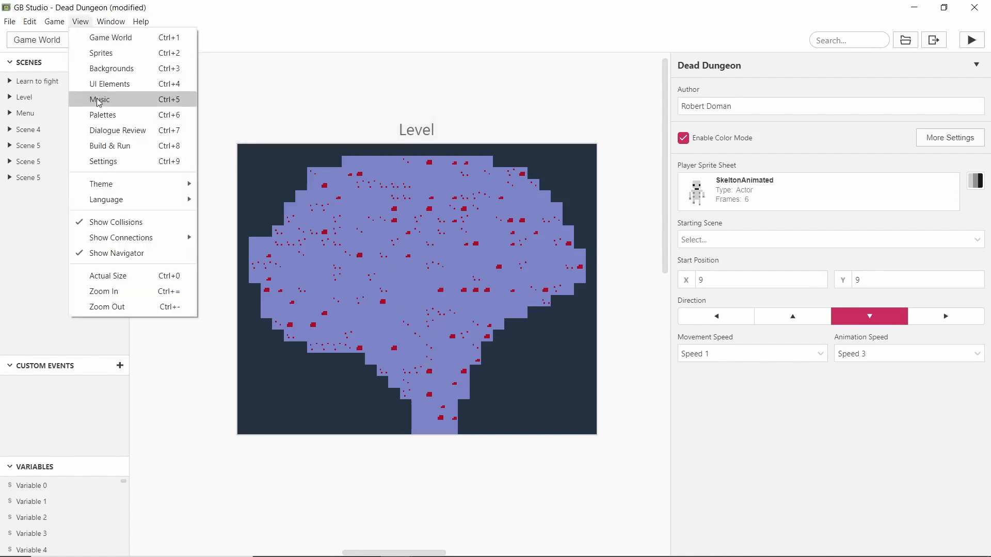
{"action": "left_click", "coordinate": [114, 115]}
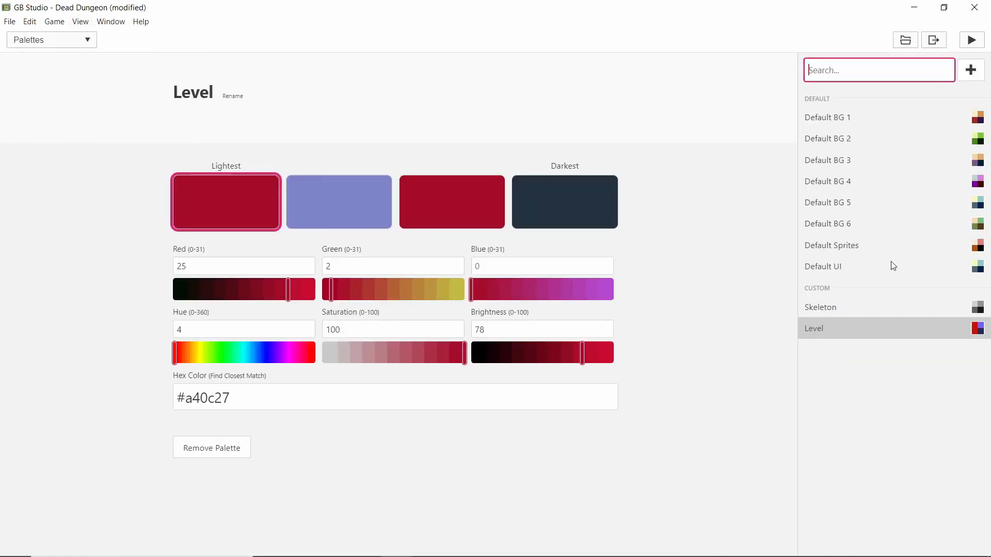
{"action": "left_click", "coordinate": [80, 21]}
{"action": "left_click", "coordinate": [90, 36]}
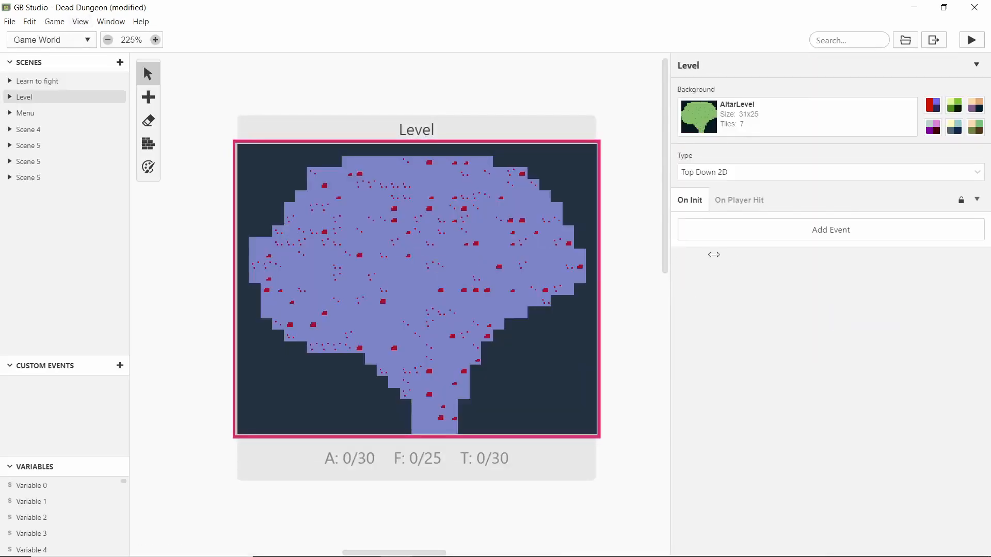
{"action": "scroll", "coordinate": [500, 382], "scroll_direction": "left", "scroll_amount": 5}
{"action": "scroll", "coordinate": [500, 383], "scroll_direction": "right", "scroll_amount": 5}
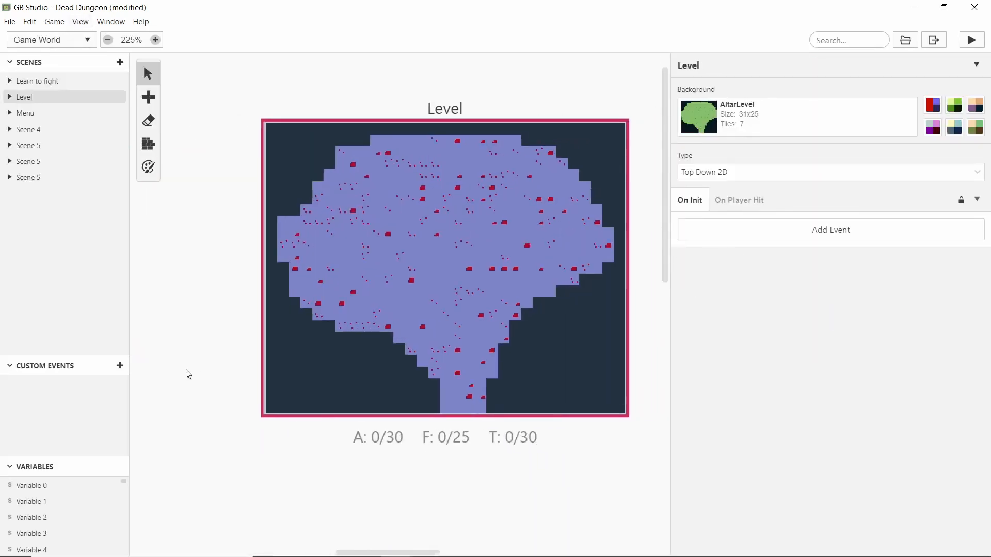
{"action": "scroll", "coordinate": [186, 374], "scroll_direction": "up", "scroll_amount": 1}
Step: Change the Level palette's lightest colour to a light pink with saturation 37 and brightness 93
{"action": "left_click", "coordinate": [80, 21]}
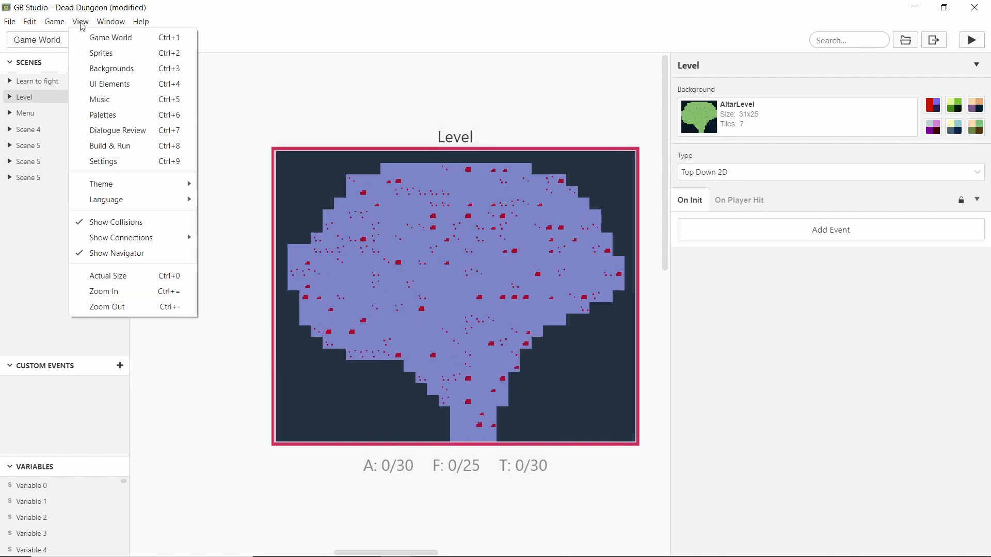
{"action": "left_click", "coordinate": [122, 115]}
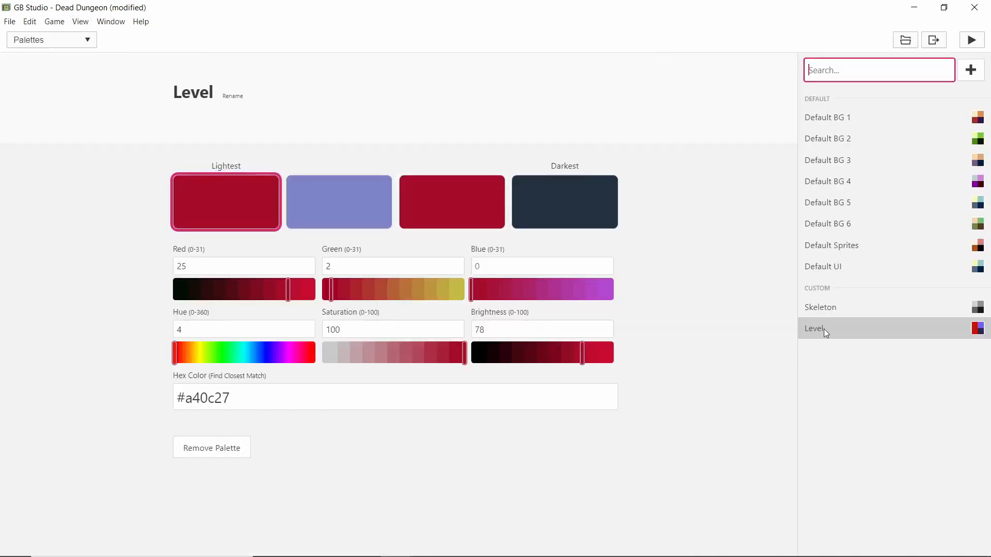
{"action": "left_click", "coordinate": [200, 202]}
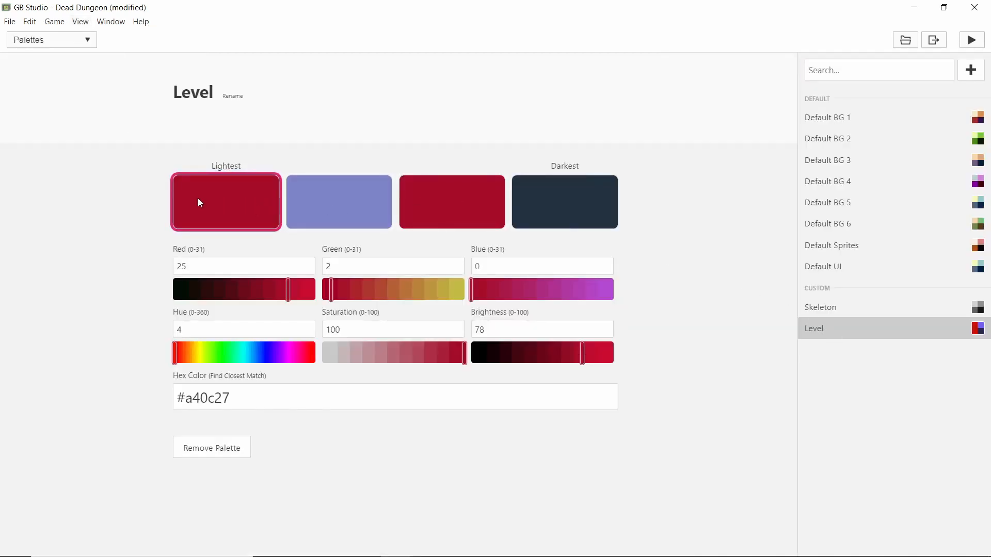
{"action": "left_click", "coordinate": [429, 195]}
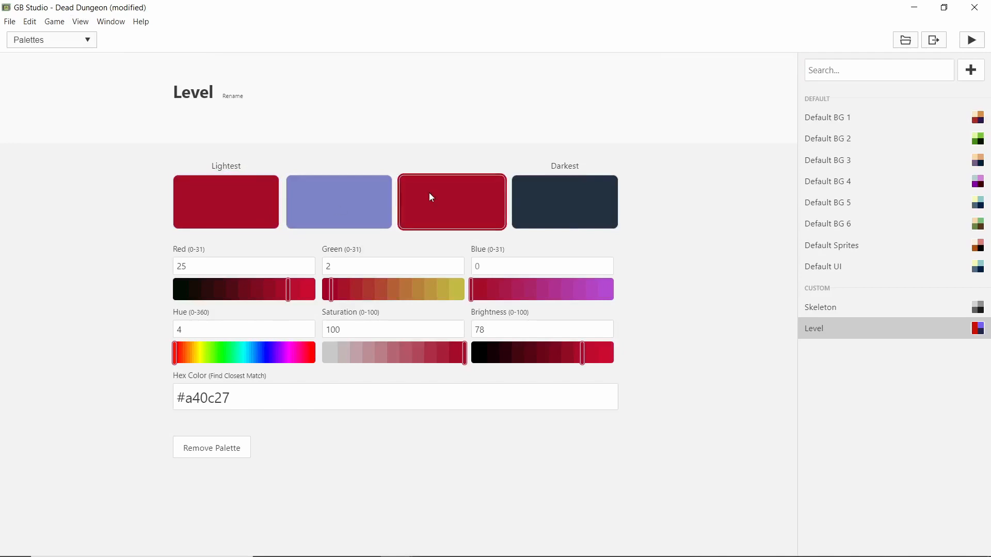
{"action": "left_click", "coordinate": [252, 201]}
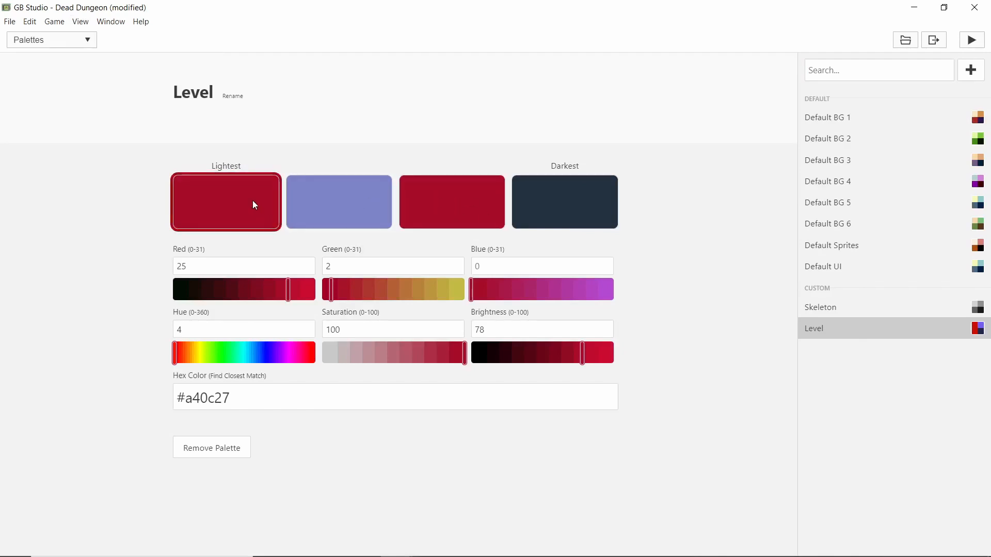
{"action": "left_click_drag", "start_coordinate": [442, 358], "coordinate": [378, 355]}
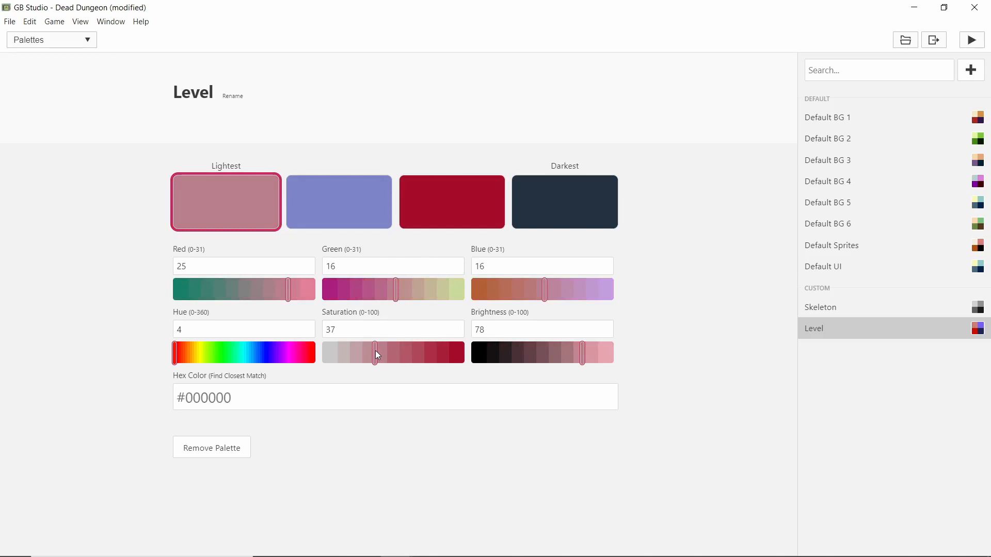
{"action": "left_click_drag", "start_coordinate": [577, 349], "coordinate": [604, 355]}
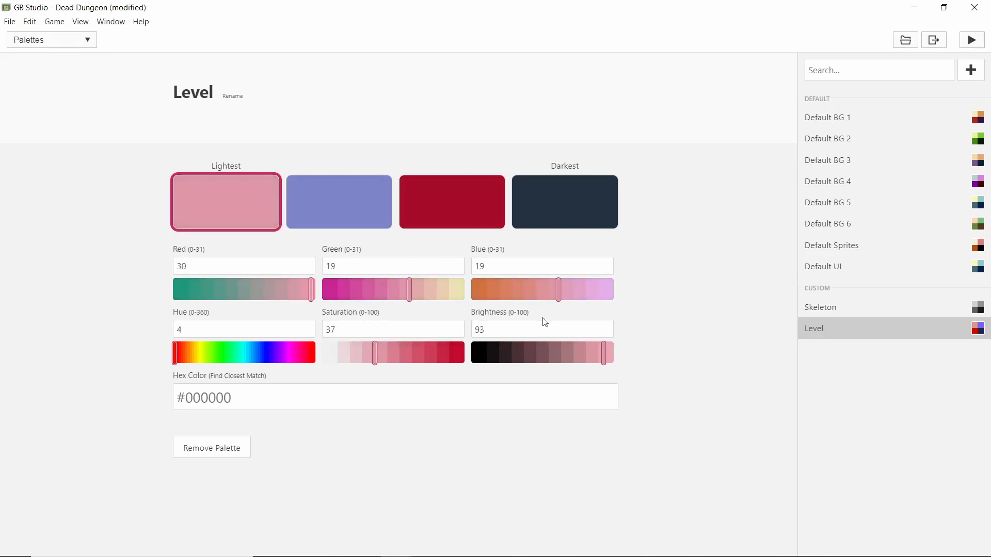
Step: Replace the Level palette's second colour with #a40c27, then soften it to saturation 68 and brightness 90
{"action": "left_click", "coordinate": [432, 207]}
{"action": "left_click", "coordinate": [261, 397]}
{"action": "left_click", "coordinate": [330, 217]}
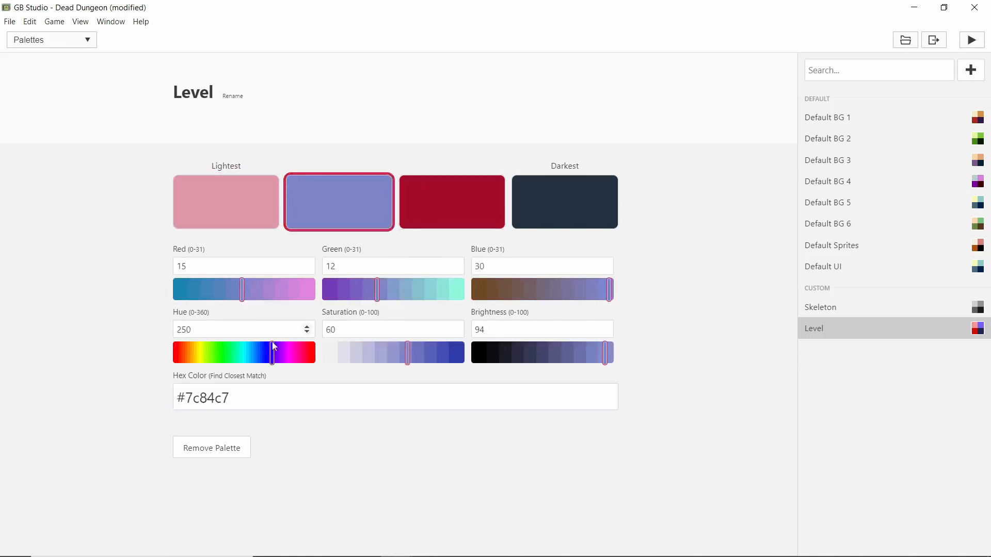
{"action": "left_click_drag", "start_coordinate": [249, 399], "coordinate": [125, 402]}
{"action": "key", "text": "ctrl+v"}
{"action": "left_click", "coordinate": [98, 367]}
{"action": "left_click_drag", "start_coordinate": [445, 358], "coordinate": [428, 357]}
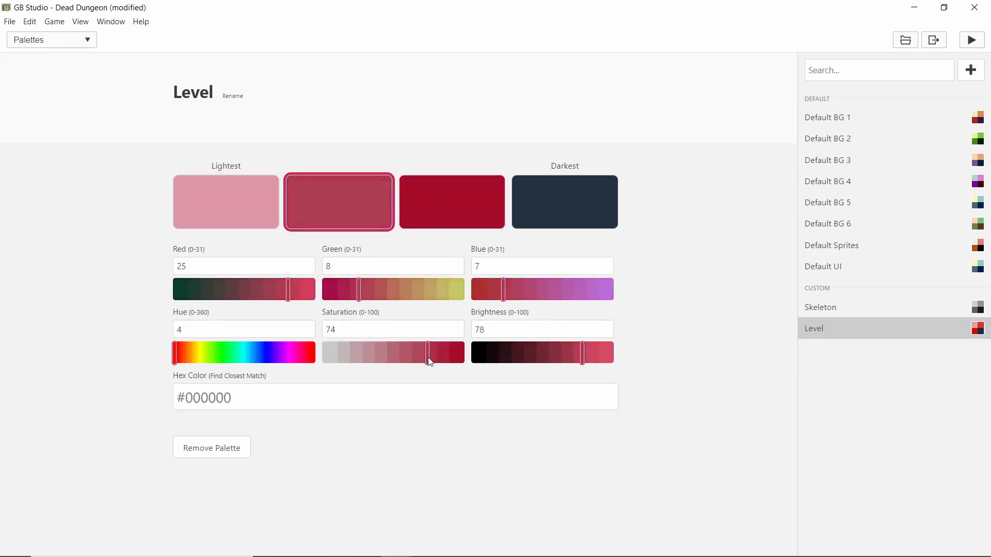
{"action": "left_click_drag", "start_coordinate": [585, 354], "coordinate": [600, 356]}
{"action": "left_click_drag", "start_coordinate": [425, 349], "coordinate": [422, 350]}
Step: Copy the third colour's hex value #a40c27 into the Level palette's darkest colour and lower its brightness to 52
{"action": "left_click", "coordinate": [475, 179]}
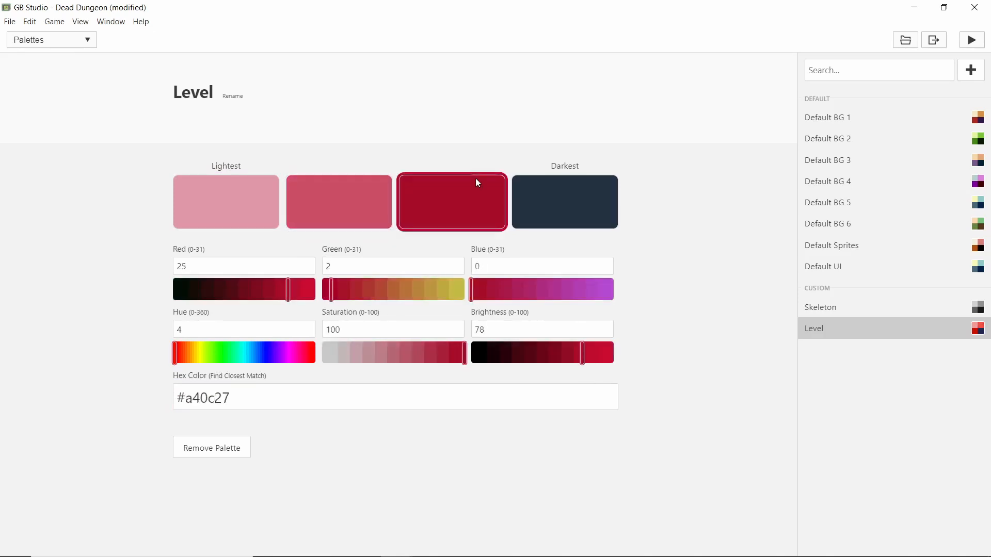
{"action": "left_click", "coordinate": [277, 390]}
{"action": "key", "text": "ctrl+a"}
{"action": "key", "text": "ctrl+c"}
{"action": "left_click", "coordinate": [527, 213]}
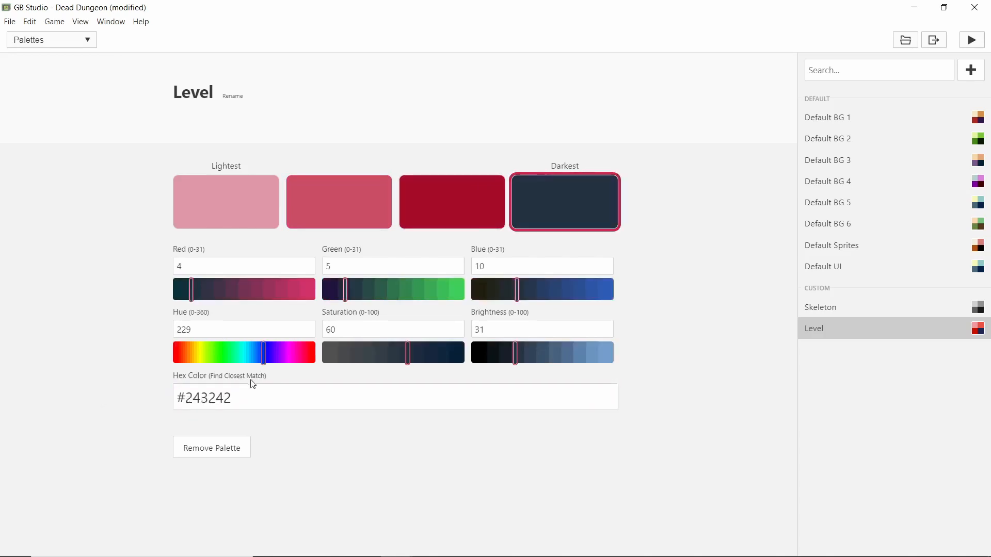
{"action": "left_click", "coordinate": [242, 390]}
{"action": "key", "text": "ctrl+a"}
{"action": "key", "text": "ctrl+v"}
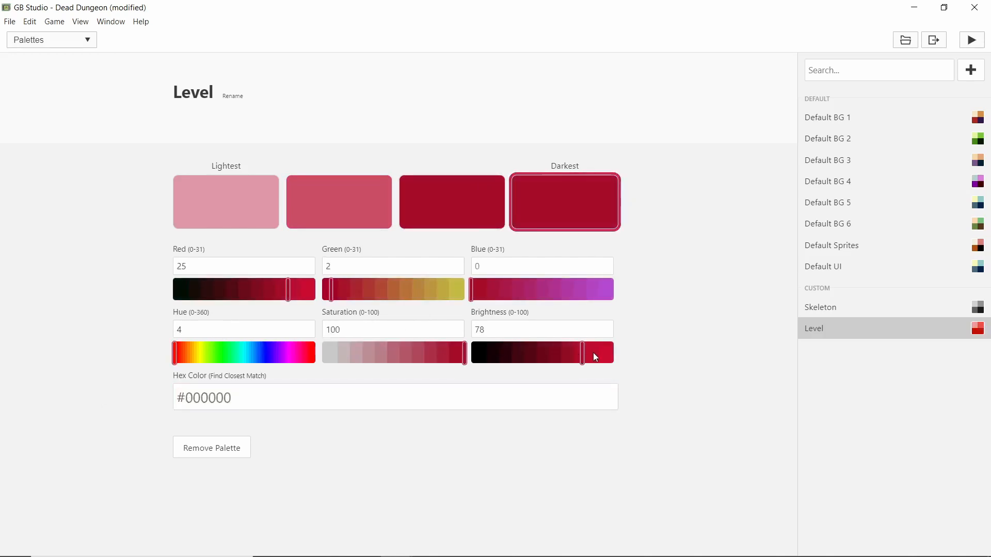
{"action": "left_click_drag", "start_coordinate": [580, 350], "coordinate": [548, 355]}
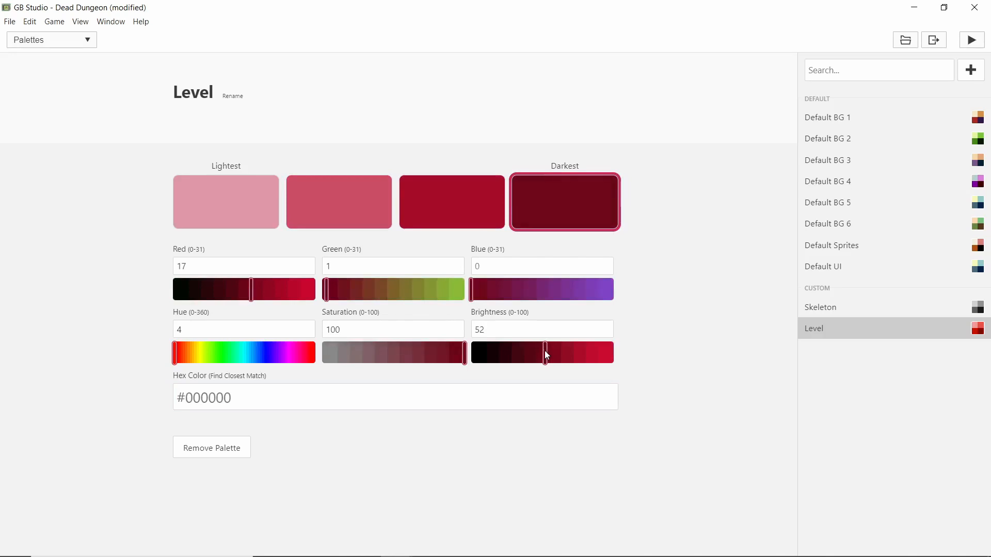
Step: Check in the game world how the Level scene looks with the red palette
{"action": "left_click", "coordinate": [80, 22]}
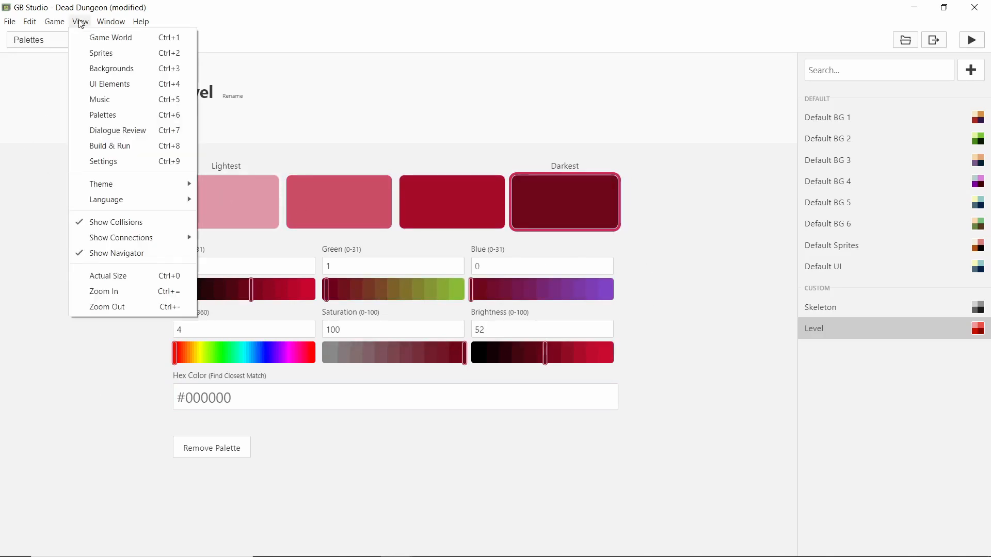
{"action": "left_click", "coordinate": [103, 38]}
{"action": "left_click", "coordinate": [311, 111]}
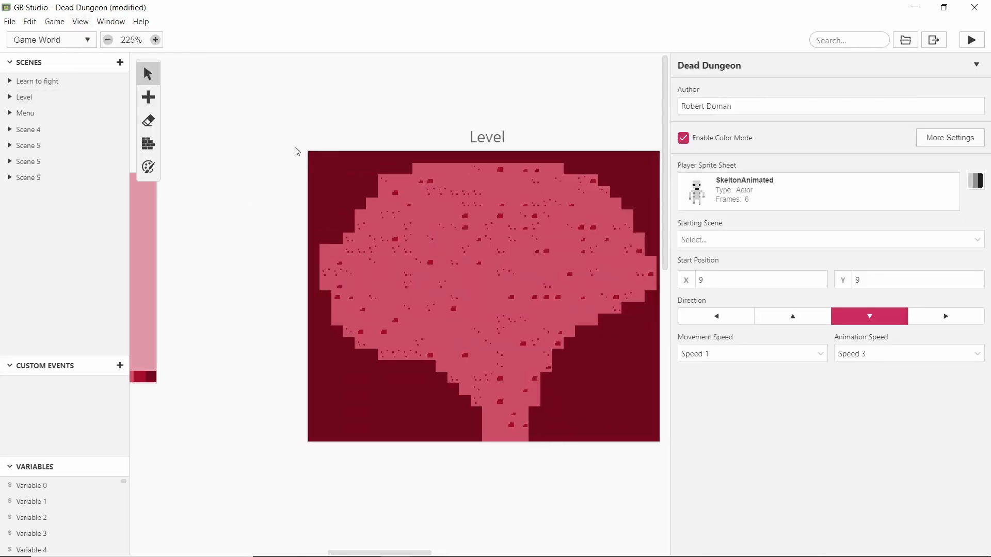
Step: Reopen the Level palette and lower the blue component of its second colour for a warmer red
{"action": "left_click", "coordinate": [79, 23]}
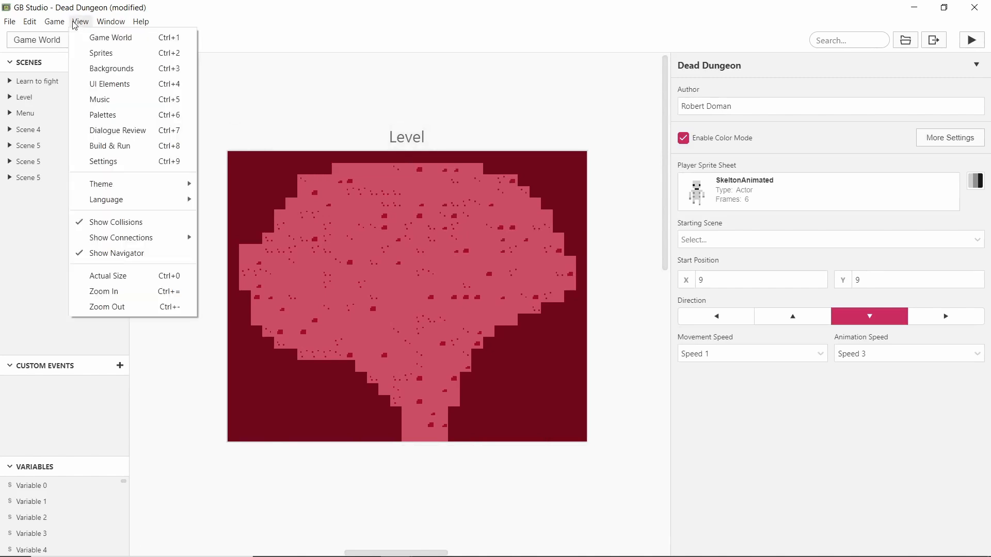
{"action": "left_click", "coordinate": [114, 118]}
{"action": "left_click", "coordinate": [311, 197]}
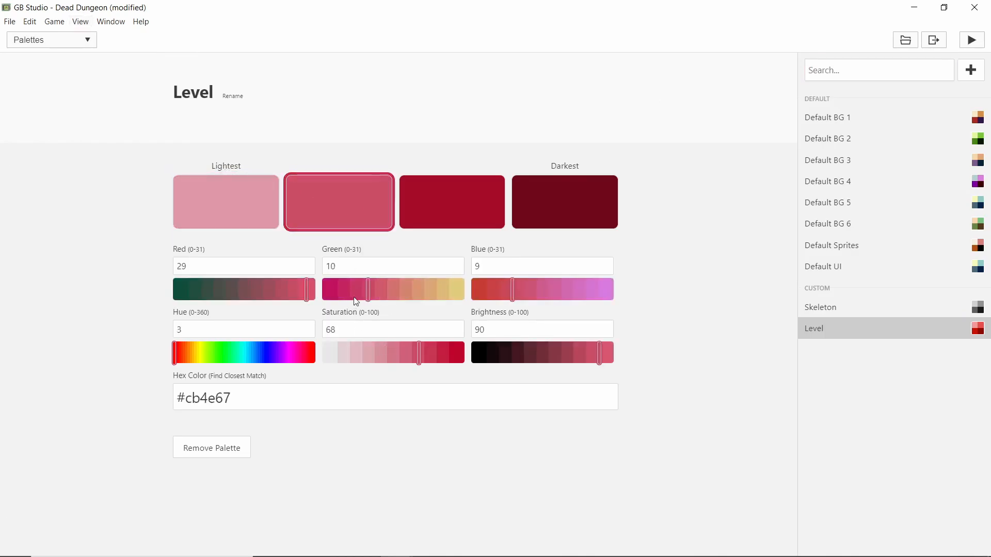
{"action": "left_click_drag", "start_coordinate": [506, 293], "coordinate": [479, 291]}
Step: Set the Level palette's lightest colour to a blue value of 6 and its darkest colour to brightness 26
{"action": "left_click", "coordinate": [191, 190]}
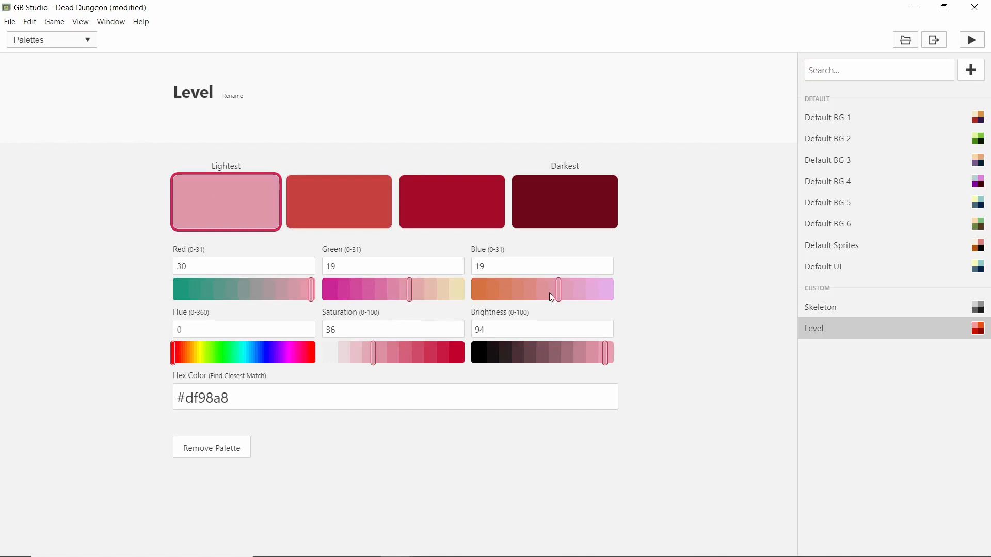
{"action": "left_click_drag", "start_coordinate": [550, 296], "coordinate": [498, 293]}
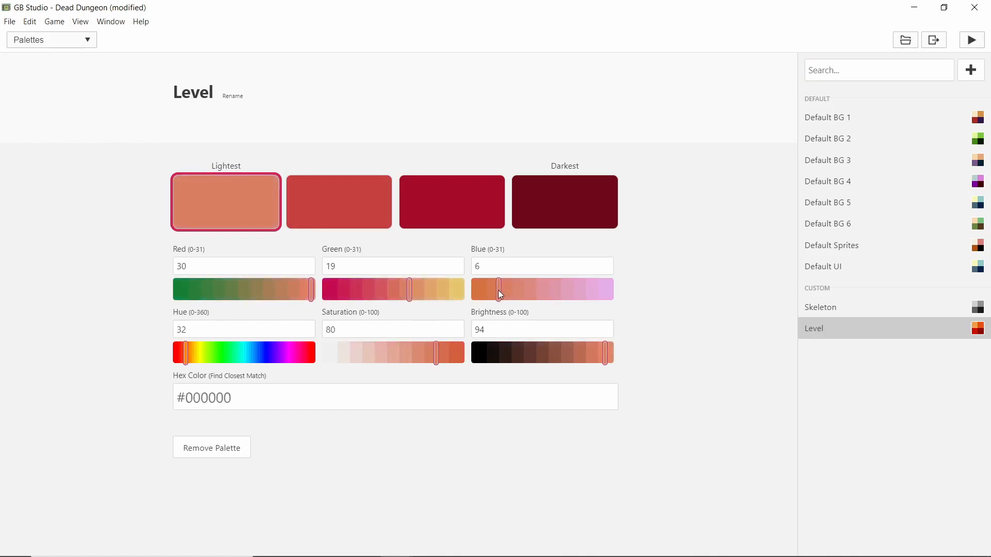
{"action": "left_click", "coordinate": [555, 226]}
{"action": "mouse_move", "coordinate": [507, 356]}
{"action": "left_mouse_down"}
{"action": "mouse_move", "coordinate": [520, 355]}
{"action": "mouse_move", "coordinate": [511, 355]}
{"action": "left_mouse_up"}
Step: Return to the game world and examine the recoloured Level scene alongside the neighbouring scenes
{"action": "left_click", "coordinate": [81, 23]}
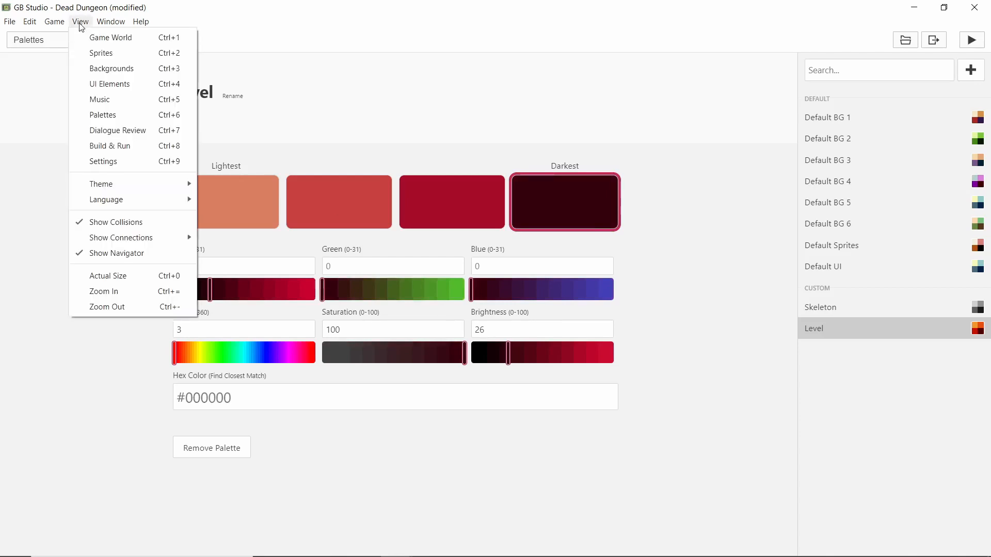
{"action": "left_click", "coordinate": [106, 37]}
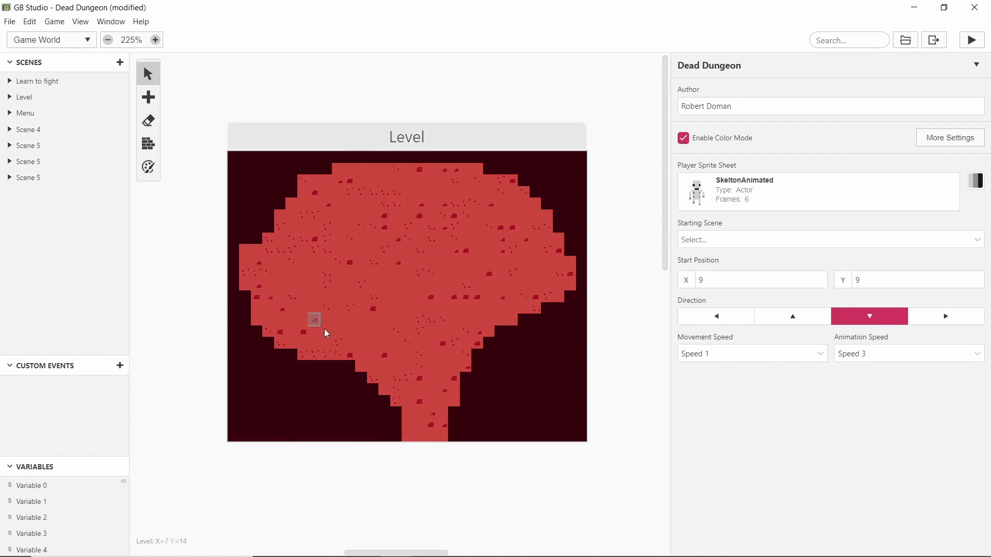
{"action": "mouse_move", "coordinate": [481, 109]}
{"action": "left_mouse_down"}
{"action": "mouse_move", "coordinate": [533, 106]}
{"action": "mouse_move", "coordinate": [489, 107]}
{"action": "left_mouse_up"}
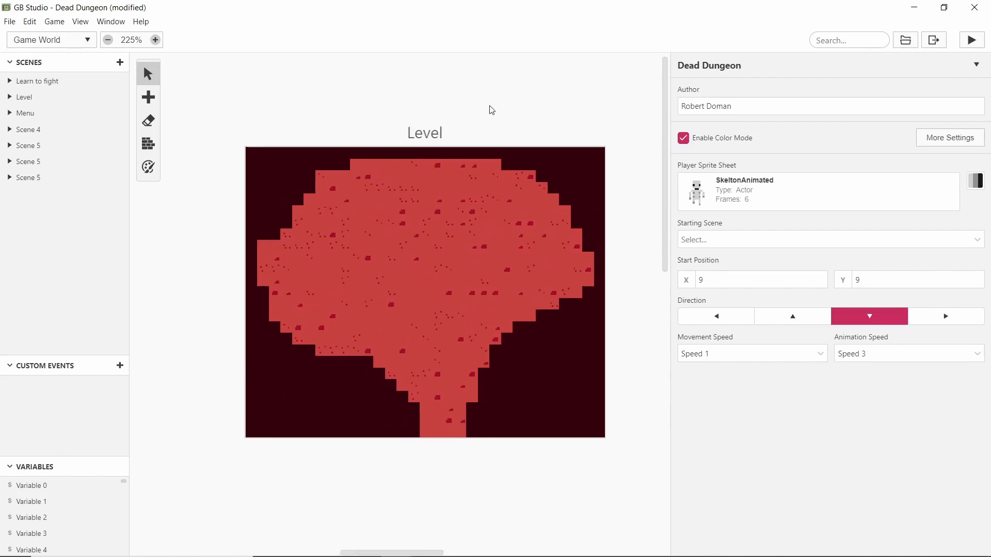
{"action": "scroll", "coordinate": [388, 175], "scroll_direction": "down", "scroll_amount": 2, "text": "ctrl"}
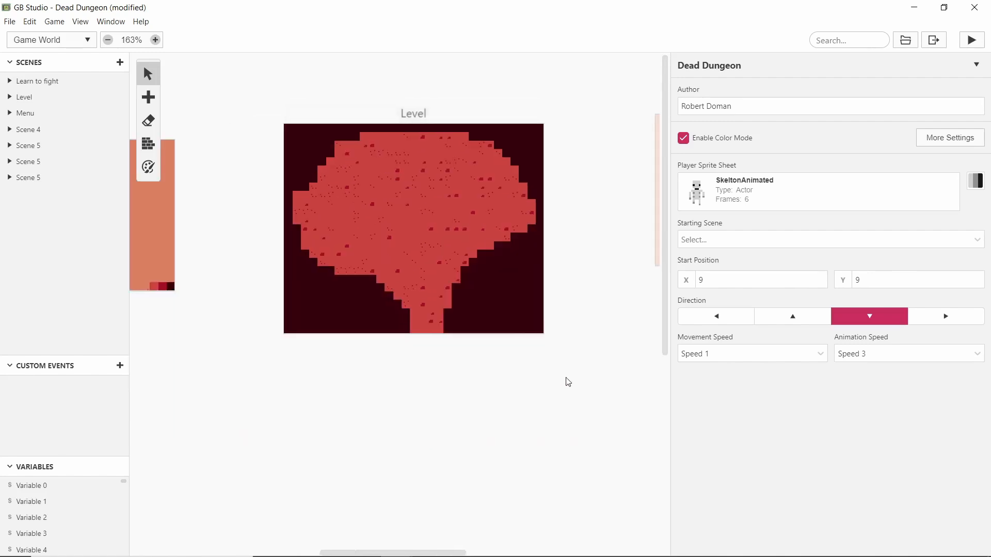
{"action": "scroll", "coordinate": [567, 365], "scroll_direction": "right", "scroll_amount": 2}
{"action": "scroll", "coordinate": [495, 376], "scroll_direction": "left", "scroll_amount": 5}
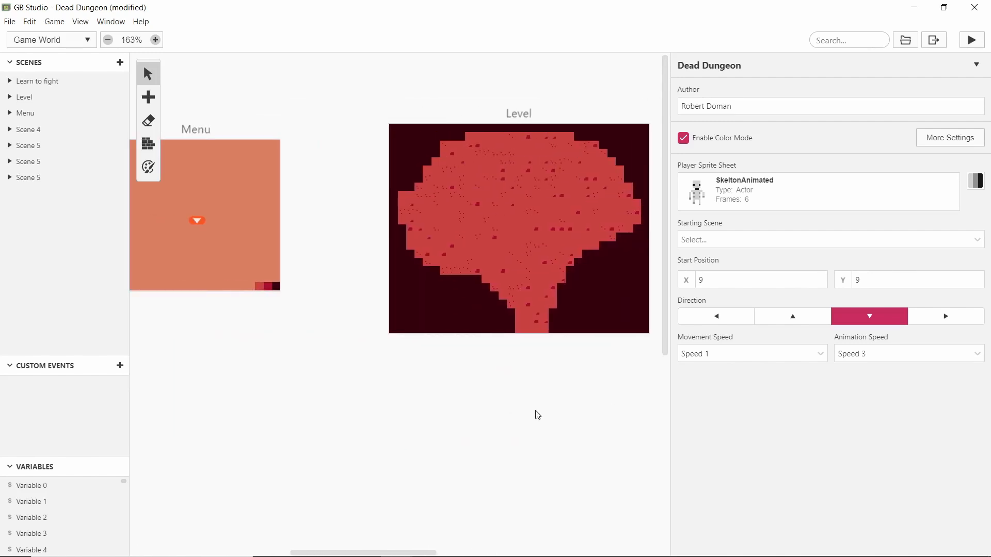
{"action": "scroll", "coordinate": [541, 419], "scroll_direction": "right", "scroll_amount": 3}
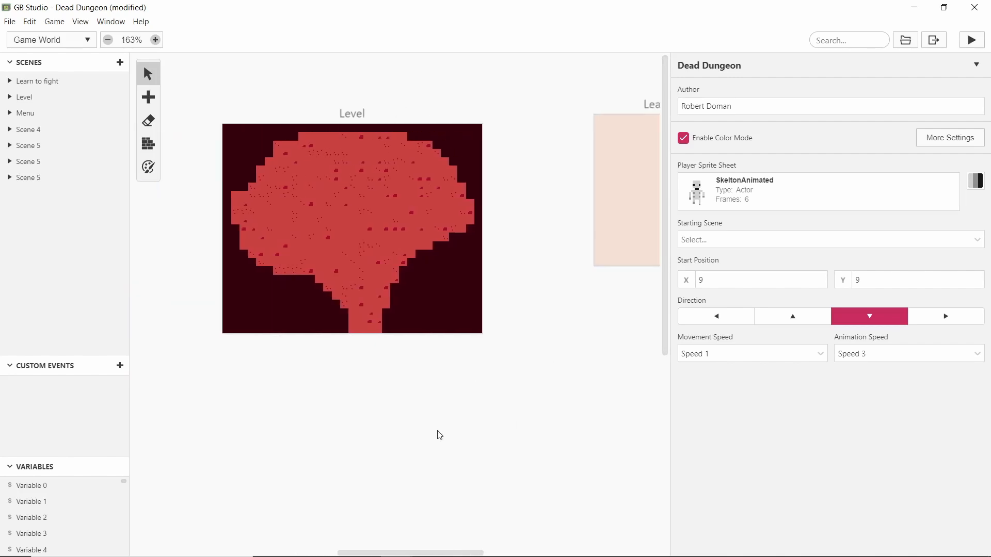
{"action": "scroll", "coordinate": [418, 404], "scroll_direction": "left", "scroll_amount": 2}
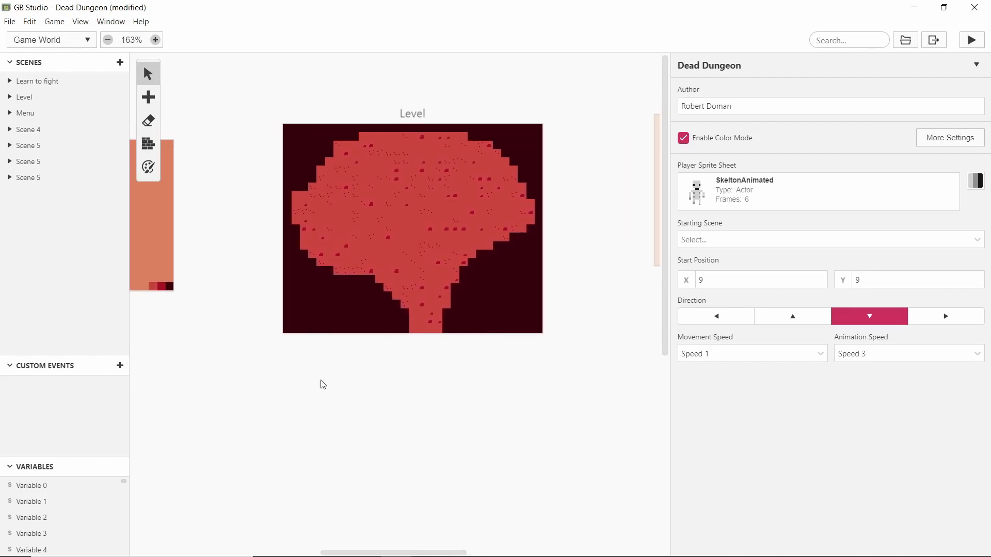
{"action": "scroll", "coordinate": [397, 391], "scroll_direction": "left", "scroll_amount": 2}
{"action": "scroll", "coordinate": [363, 395], "scroll_direction": "right", "scroll_amount": 5}
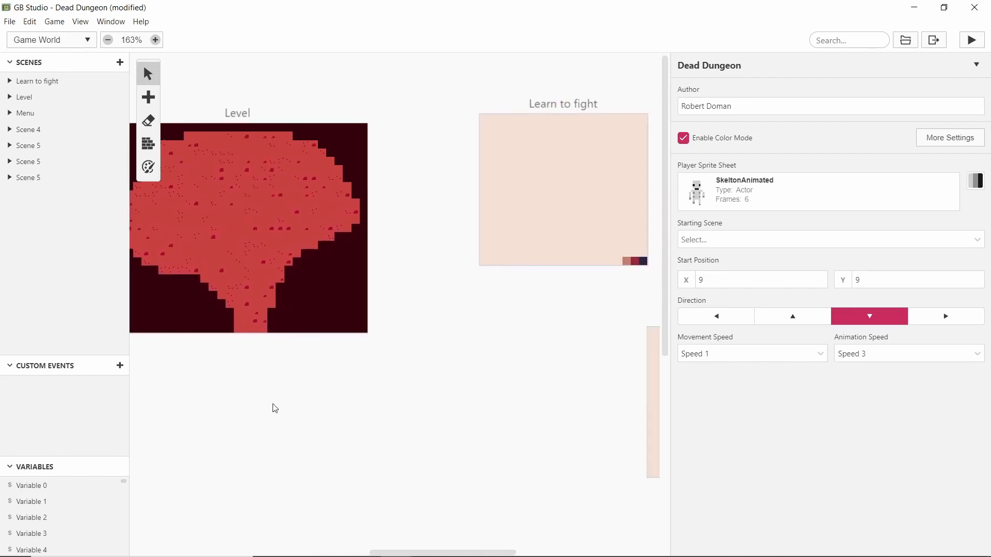
{"action": "scroll", "coordinate": [275, 409], "scroll_direction": "left", "scroll_amount": 2}
{"action": "scroll", "coordinate": [385, 376], "scroll_direction": "left", "scroll_amount": 2}
{"action": "scroll", "coordinate": [250, 380], "scroll_direction": "right", "scroll_amount": 3}
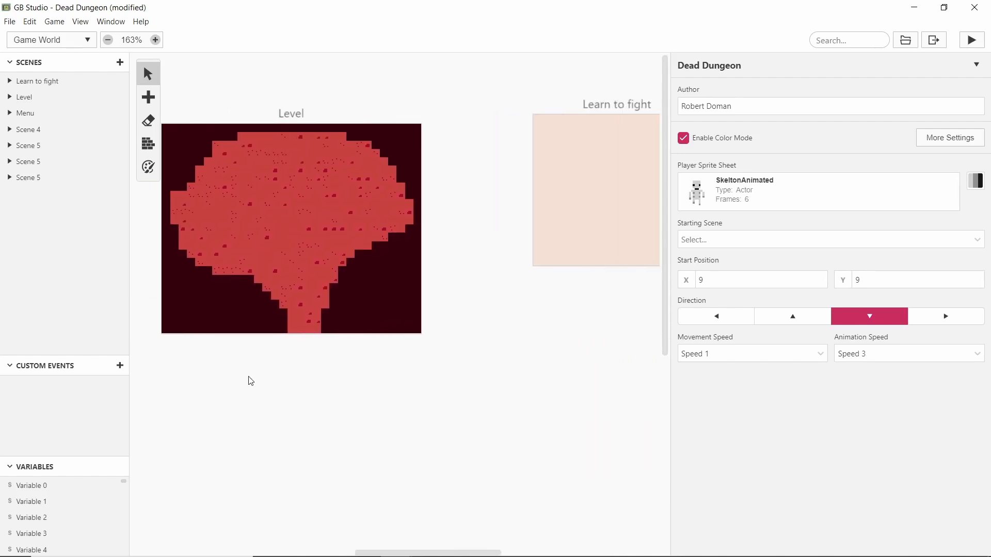
{"action": "scroll", "coordinate": [389, 382], "scroll_direction": "left", "scroll_amount": 5}
{"action": "scroll", "coordinate": [445, 384], "scroll_direction": "right", "scroll_amount": 6}
{"action": "scroll", "coordinate": [385, 381], "scroll_direction": "left", "scroll_amount": 1}
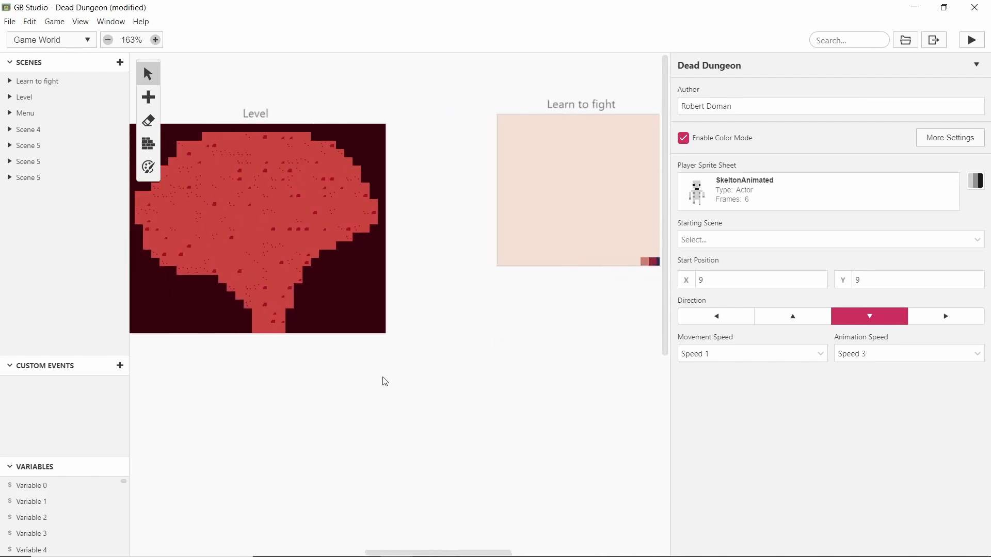
{"action": "scroll", "coordinate": [345, 370], "scroll_direction": "right", "scroll_amount": 2}
{"action": "scroll", "coordinate": [460, 314], "scroll_direction": "left", "scroll_amount": 1}
{"action": "scroll", "coordinate": [420, 323], "scroll_direction": "right", "scroll_amount": 3}
{"action": "scroll", "coordinate": [420, 323], "scroll_direction": "down", "scroll_amount": 1}
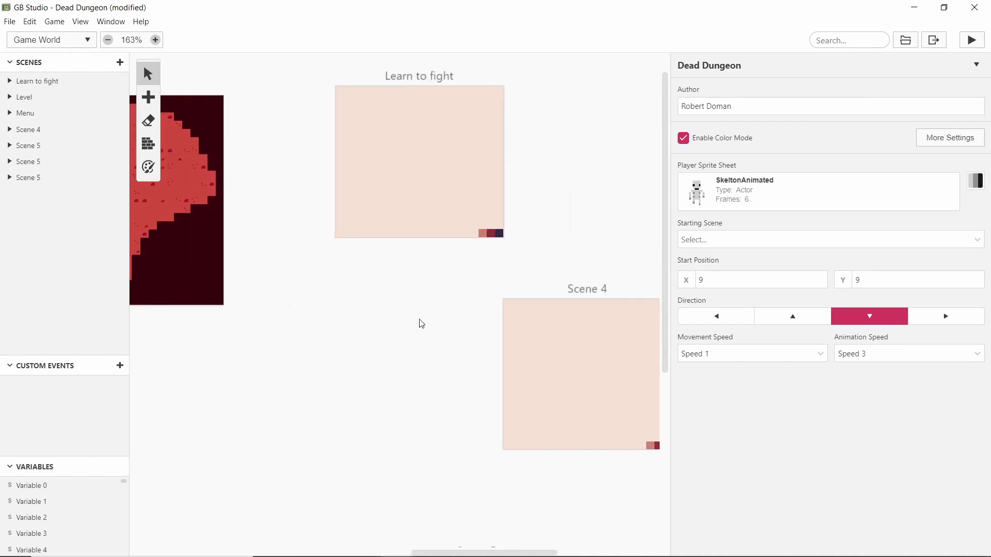
{"action": "scroll", "coordinate": [304, 366], "scroll_direction": "right", "scroll_amount": 2}
{"action": "scroll", "coordinate": [304, 365], "scroll_direction": "down", "scroll_amount": 1}
{"action": "scroll", "coordinate": [309, 382], "scroll_direction": "up", "scroll_amount": 2}
{"action": "scroll", "coordinate": [310, 382], "scroll_direction": "left", "scroll_amount": 2}
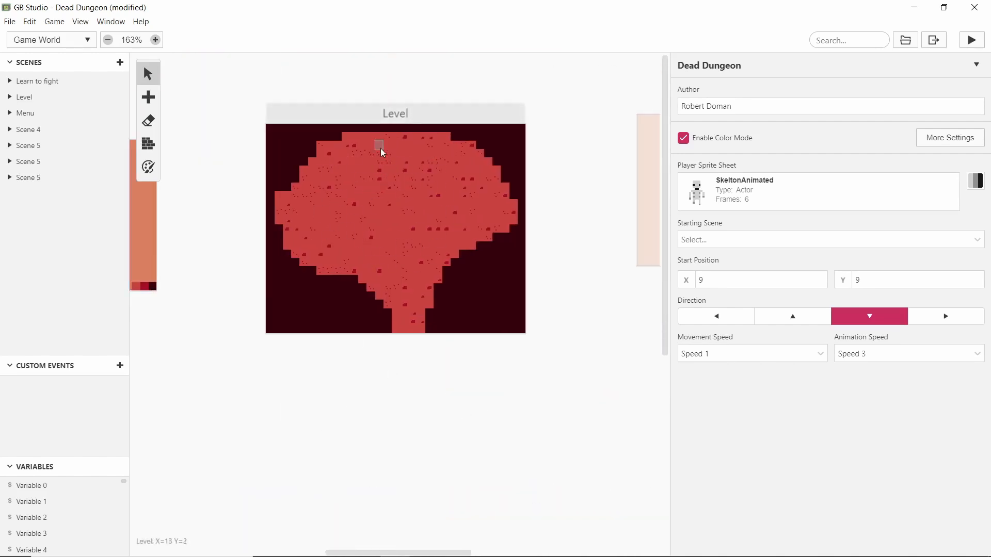
Step: Add a Display Dialogue event reading "Welcome to Dead Dungeon" to the Menu scene's On Init script
{"action": "scroll", "coordinate": [216, 222], "scroll_direction": "left", "scroll_amount": 4}
{"action": "left_click", "coordinate": [175, 197]}
{"action": "scroll", "coordinate": [283, 351], "scroll_direction": "left", "scroll_amount": 1}
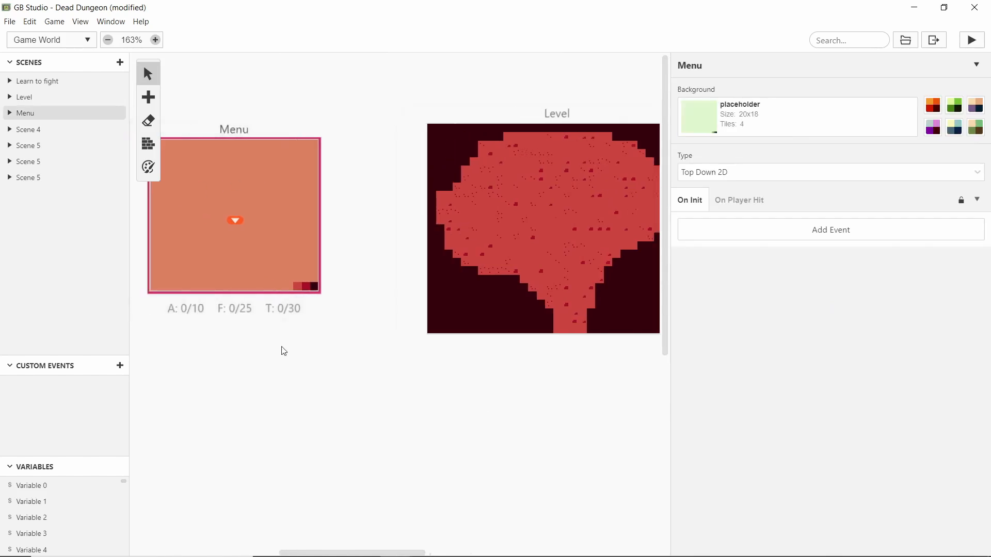
{"action": "scroll", "coordinate": [283, 352], "scroll_direction": "left", "scroll_amount": 1}
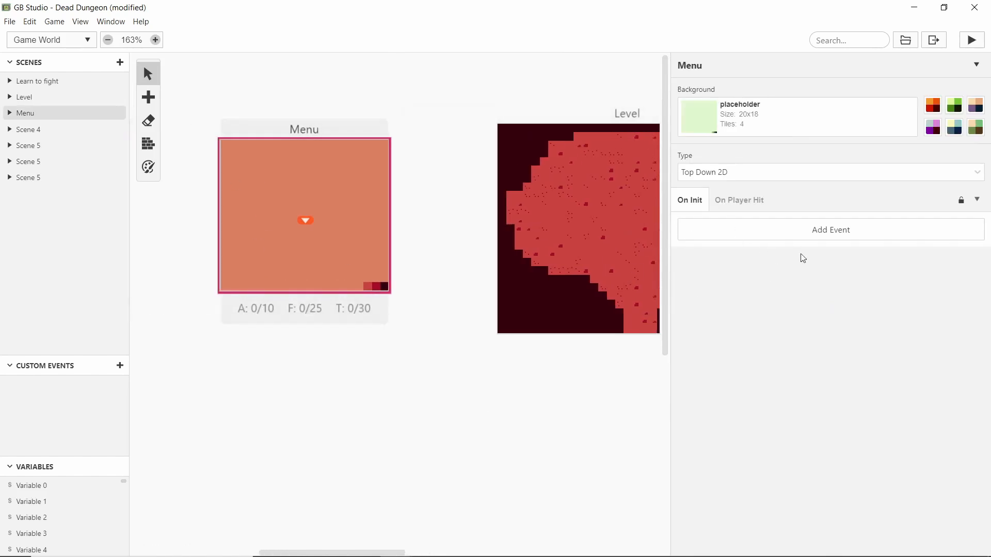
{"action": "left_click", "coordinate": [810, 238]}
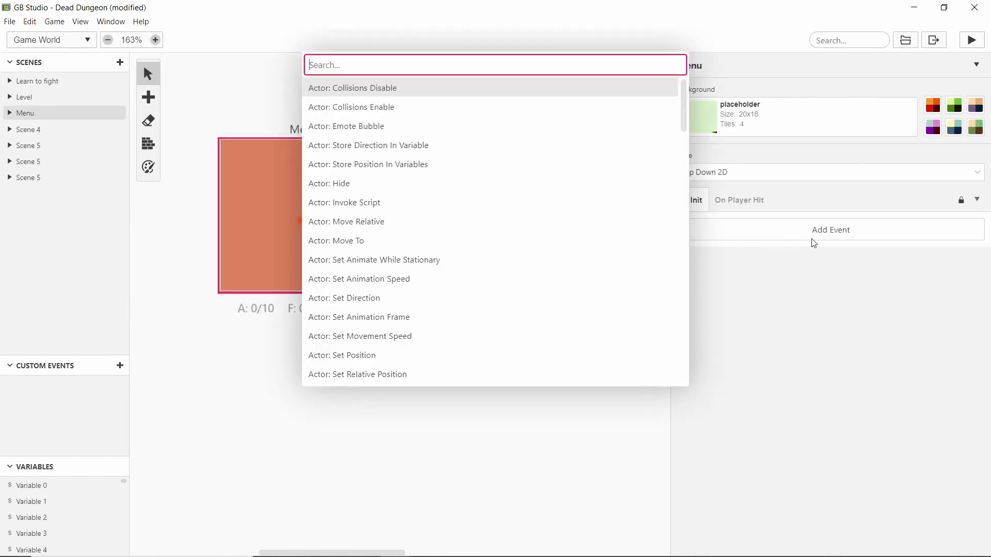
{"action": "type", "text": "Welcome to Dead Dung"}
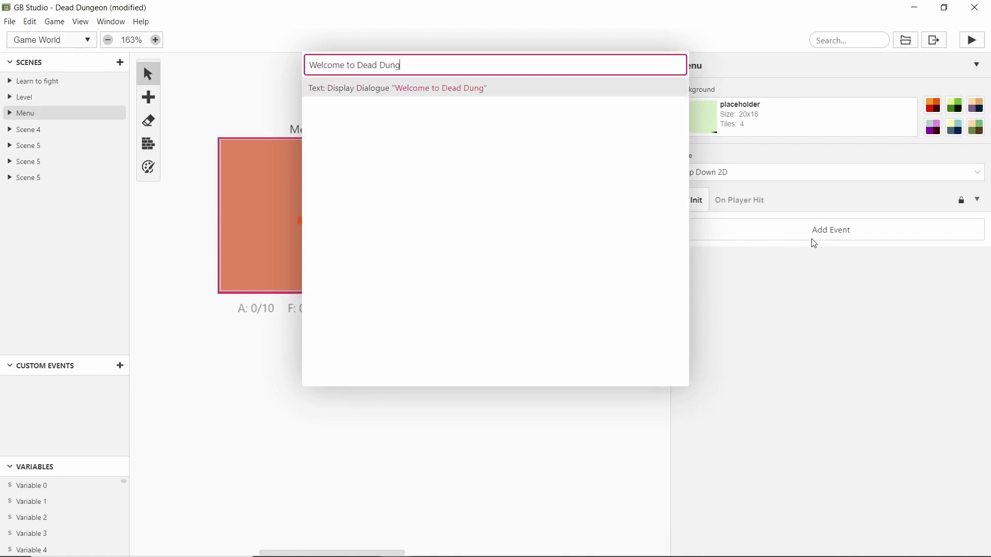
{"action": "type", "text": "eon"}
{"action": "key", "text": "Return"}
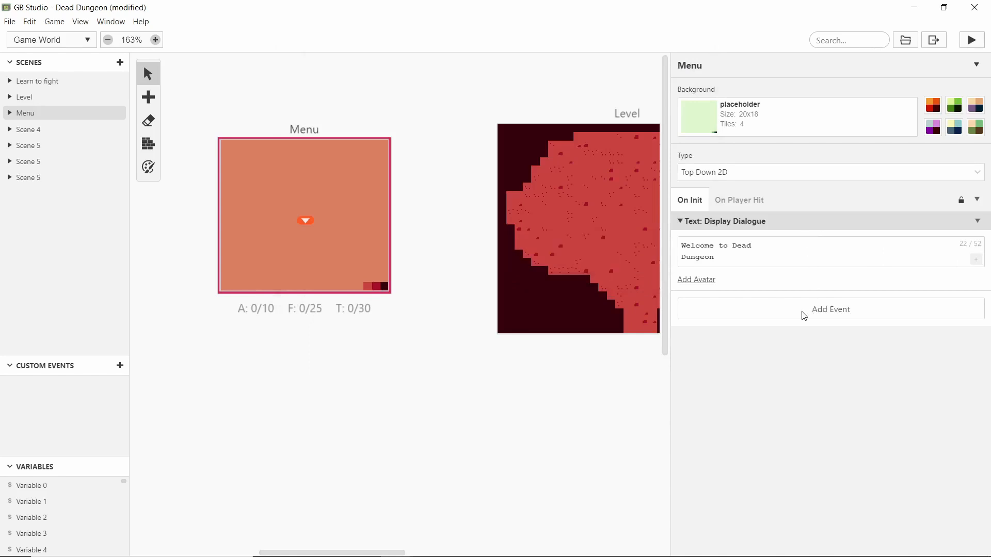
Step: Add a Change Scene event after the Menu scene's dialogue and set its destination to the Level scene
{"action": "left_click", "coordinate": [800, 317]}
{"action": "type", "text": "chab"}
{"action": "key", "text": "BackSpace"}
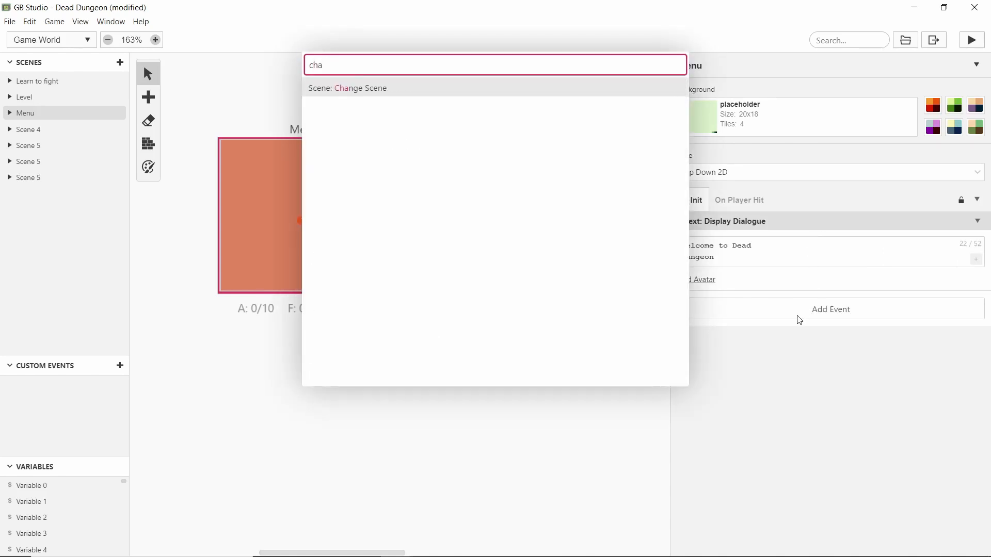
{"action": "key", "text": "Return"}
{"action": "scroll", "coordinate": [400, 362], "scroll_direction": "right", "scroll_amount": 10}
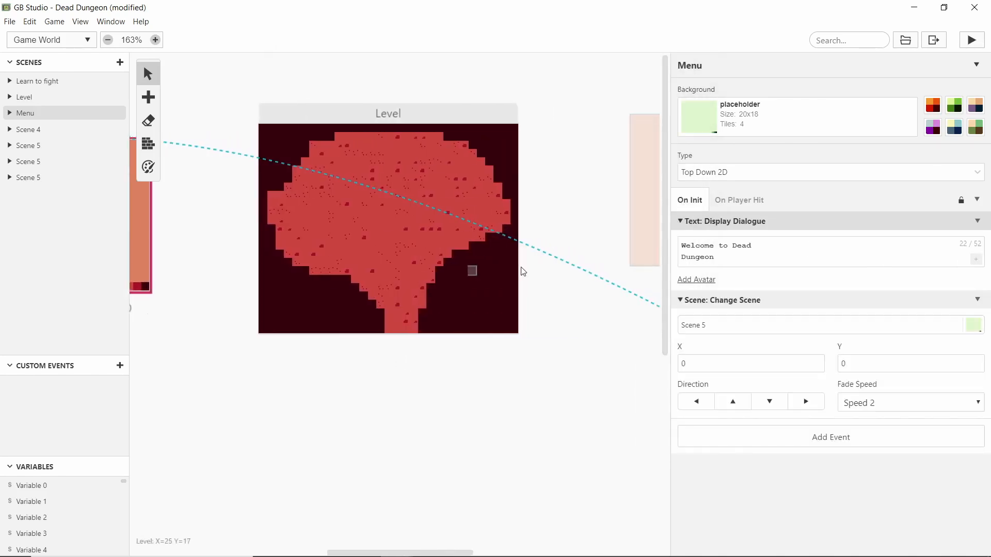
{"action": "scroll", "coordinate": [521, 282], "scroll_direction": "left", "scroll_amount": 5}
{"action": "left_click", "coordinate": [752, 332]}
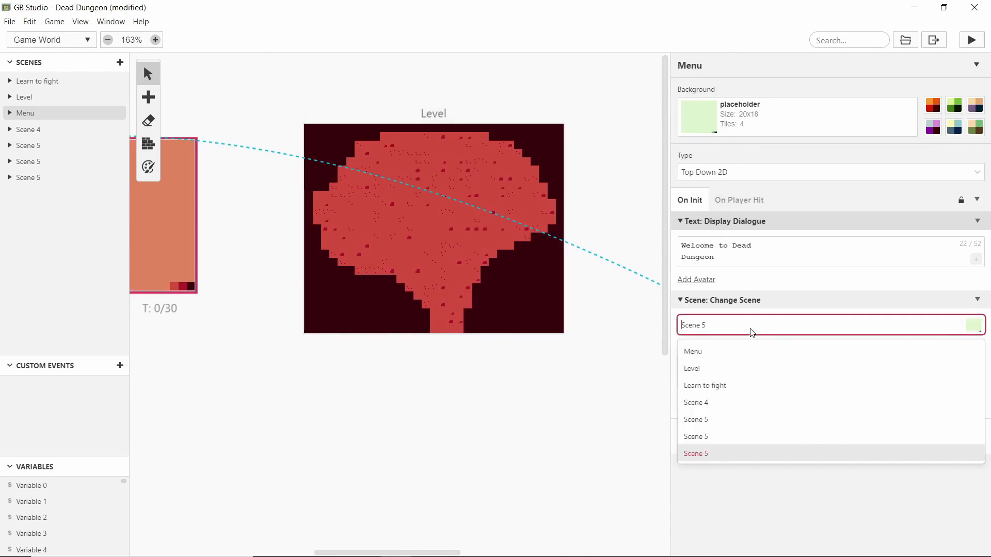
{"action": "type", "text": "le"}
{"action": "left_click", "coordinate": [808, 350]}
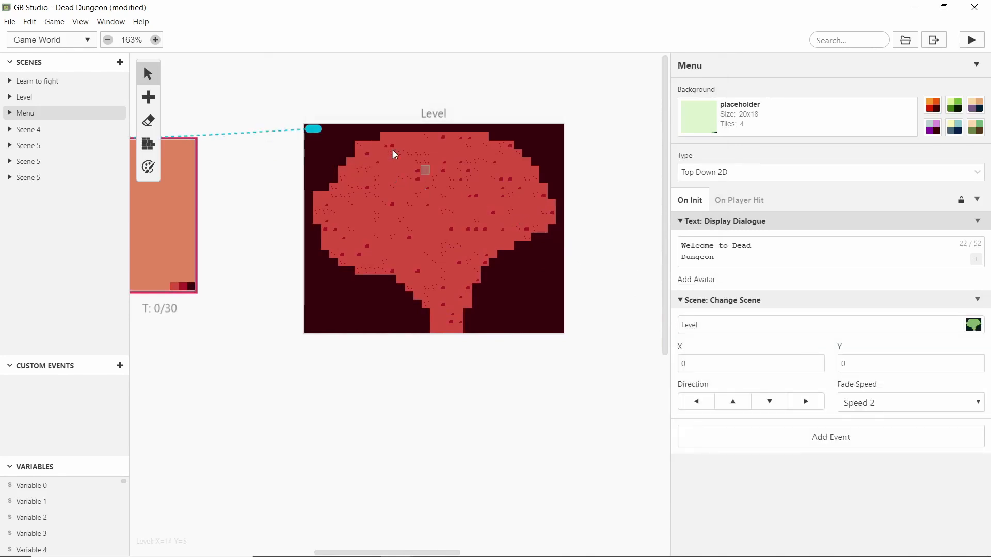
Step: Rename the Level scene as Altar
{"action": "left_click", "coordinate": [392, 150]}
{"action": "double_click", "coordinate": [702, 66]}
{"action": "type", "text": "Alt"}
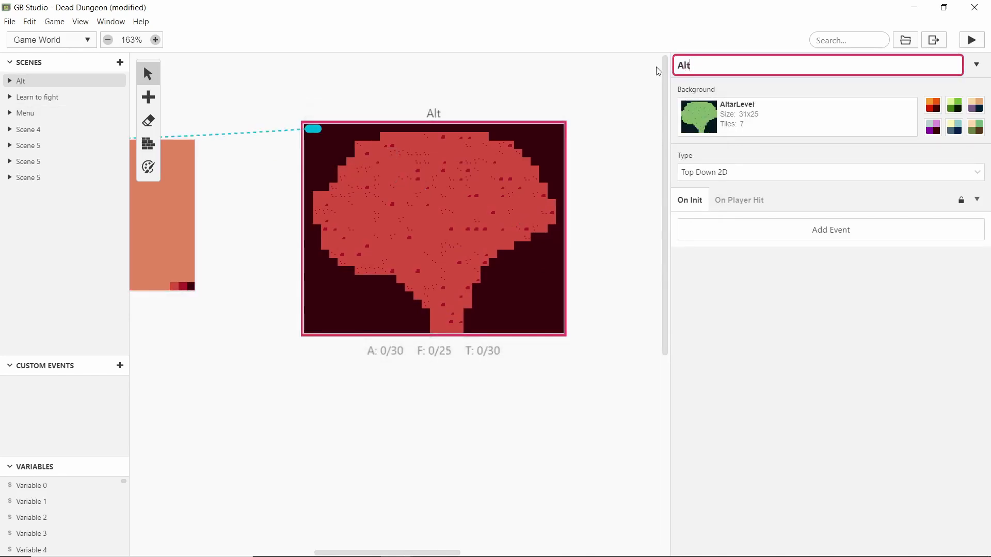
{"action": "type", "text": "ar"}
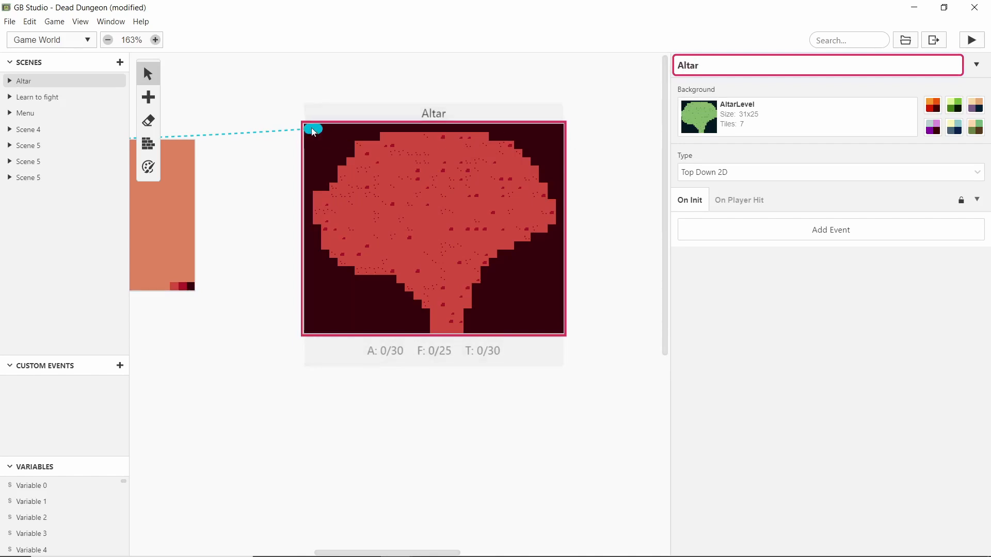
Step: Set the Menu scene's change-scene arrival point to X 15, Y 9 in the Altar cave, facing up
{"action": "left_click_drag", "start_coordinate": [312, 128], "coordinate": [404, 206]}
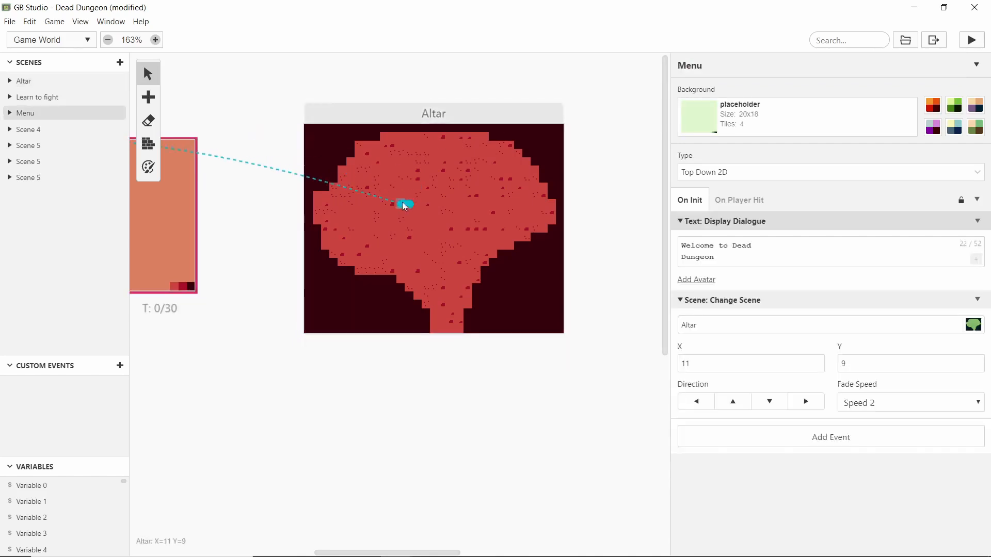
{"action": "left_click", "coordinate": [723, 407]}
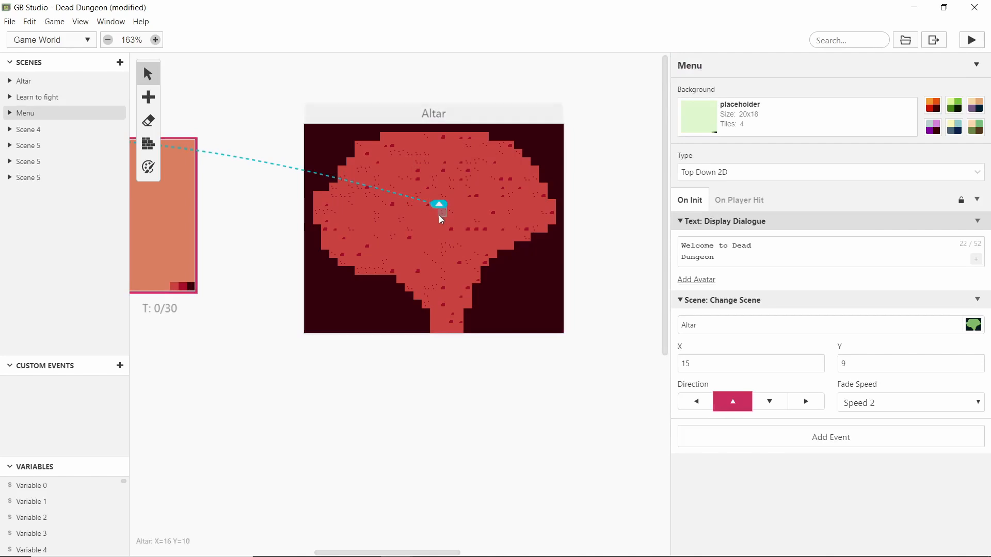
{"action": "left_click", "coordinate": [465, 257]}
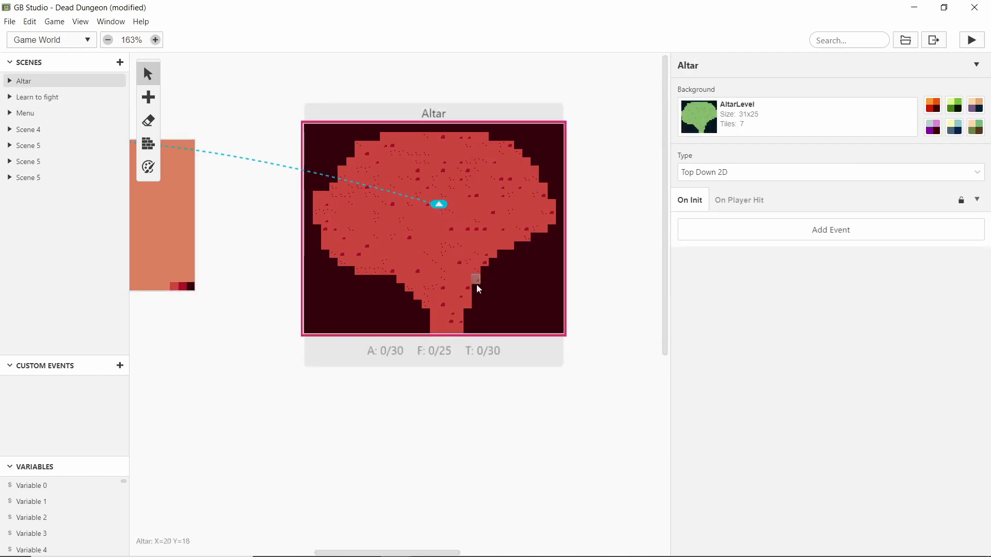
Step: Break the Menu scene's dialogue after "Welcome to" so that "Dead Dungeon" starts on the second line
{"action": "scroll", "coordinate": [390, 260], "scroll_direction": "left", "scroll_amount": 5}
{"action": "left_click", "coordinate": [385, 204]}
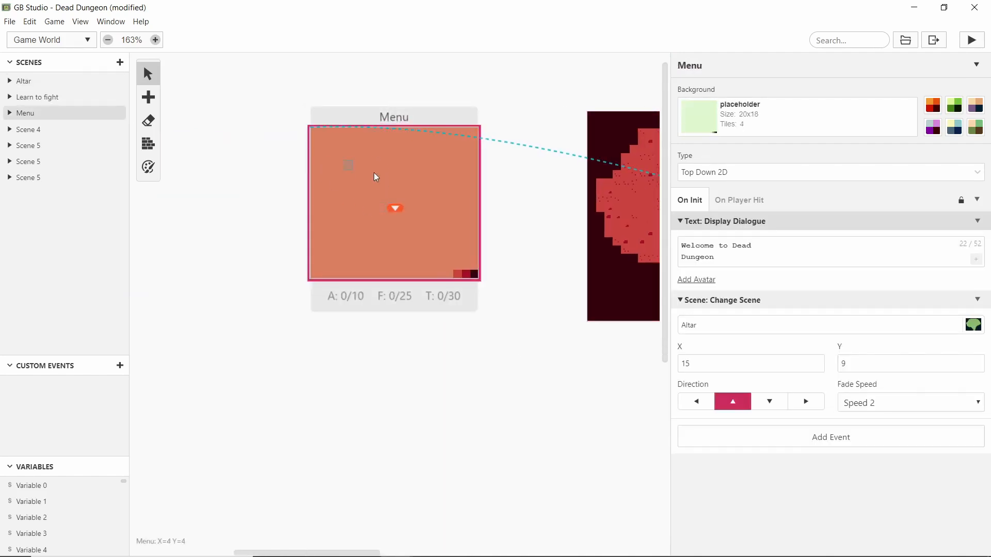
{"action": "left_click", "coordinate": [733, 245]}
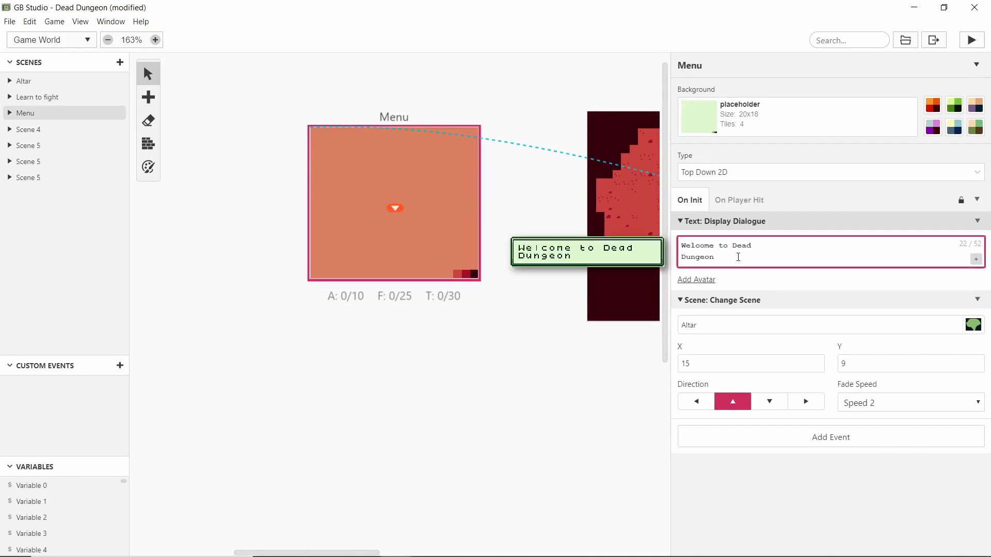
{"action": "key", "text": "Return"}
{"action": "key", "text": "BackSpace"}
{"action": "scroll", "coordinate": [361, 279], "scroll_direction": "right", "scroll_amount": 5}
{"action": "left_click", "coordinate": [497, 183]}
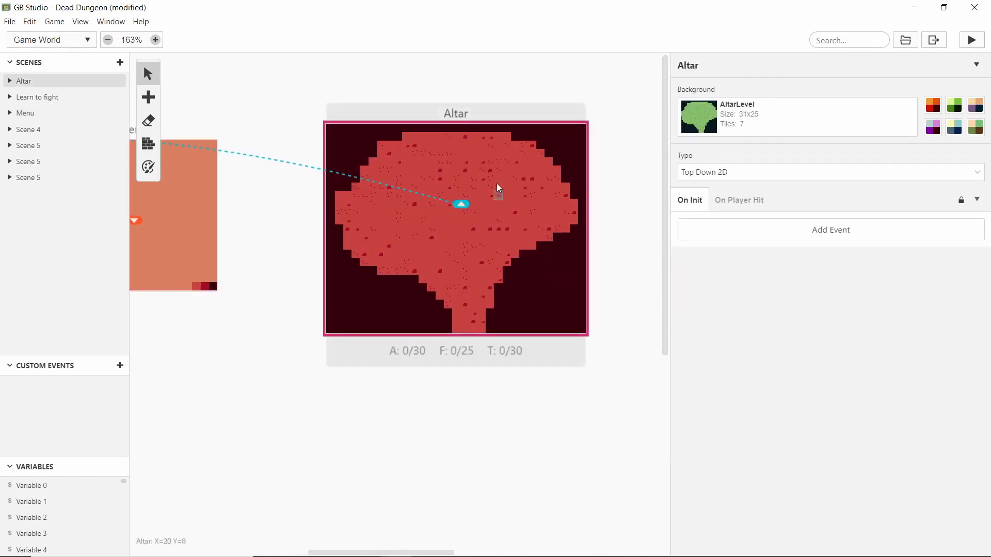
{"action": "left_click", "coordinate": [186, 234]}
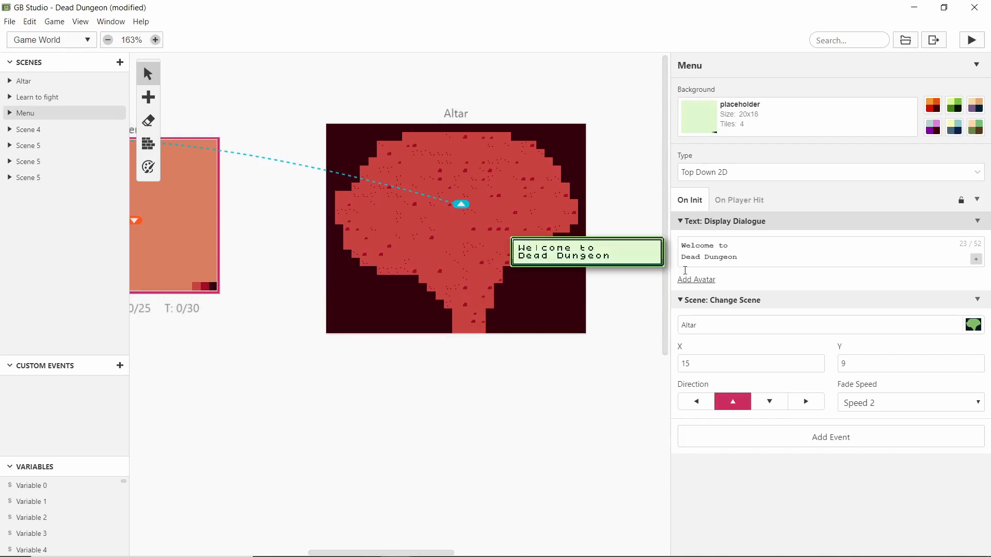
Step: Paint solid collision tiles along the dark walls bordering the Altar scene's cave floor
{"action": "left_click", "coordinate": [491, 224]}
{"action": "scroll", "coordinate": [525, 296], "scroll_direction": "right", "scroll_amount": 5}
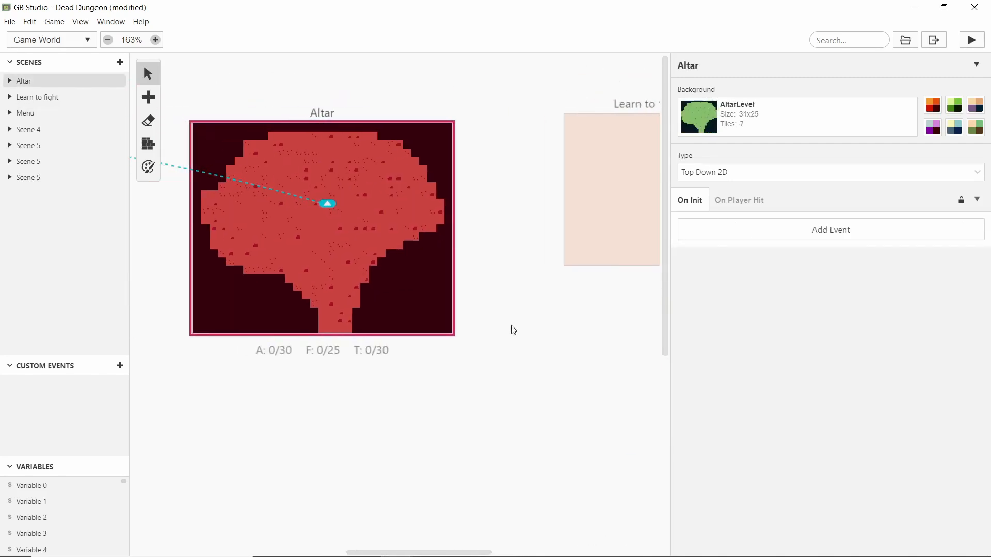
{"action": "scroll", "coordinate": [513, 330], "scroll_direction": "left", "scroll_amount": 1}
{"action": "left_click", "coordinate": [148, 143]}
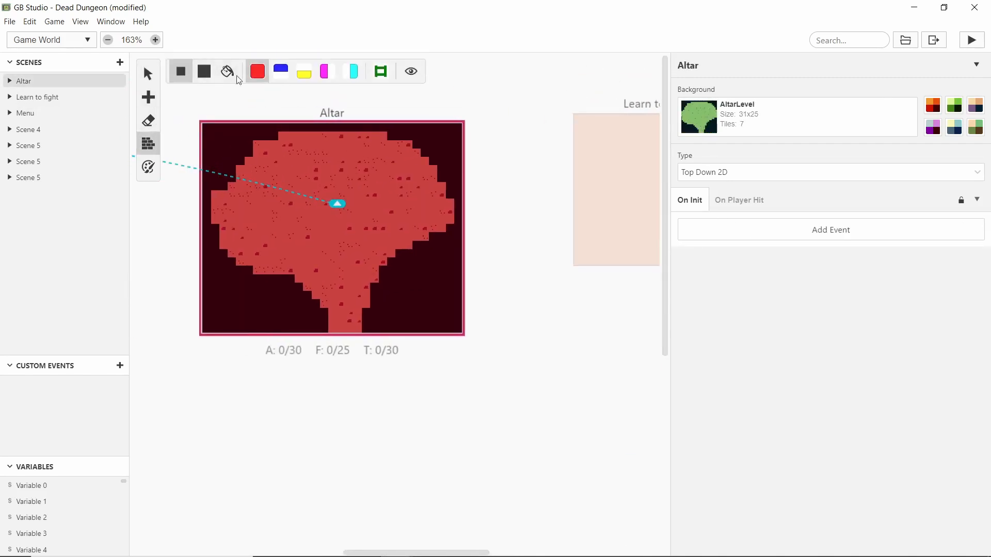
{"action": "left_click", "coordinate": [199, 74]}
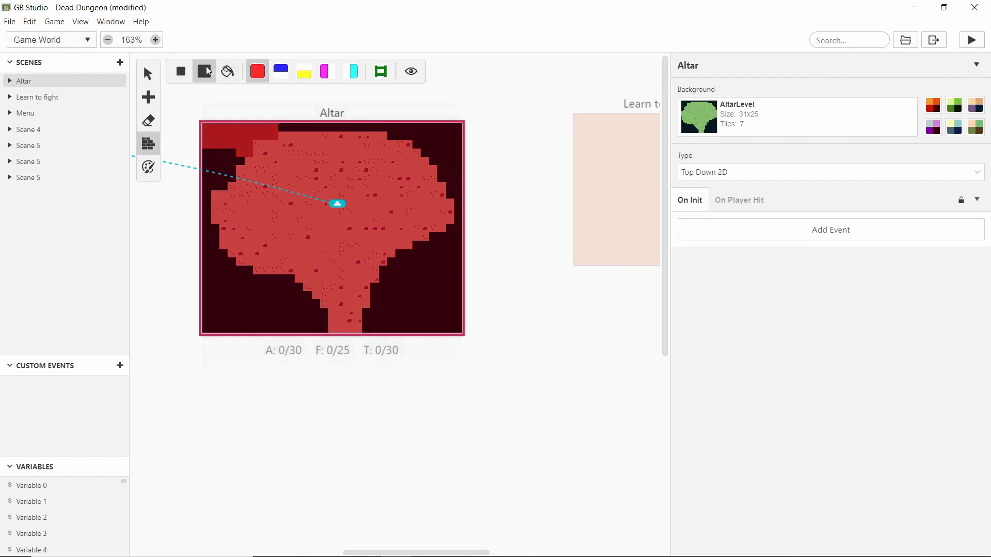
{"action": "left_click", "coordinate": [180, 72]}
{"action": "left_click_drag", "start_coordinate": [277, 129], "coordinate": [392, 134]}
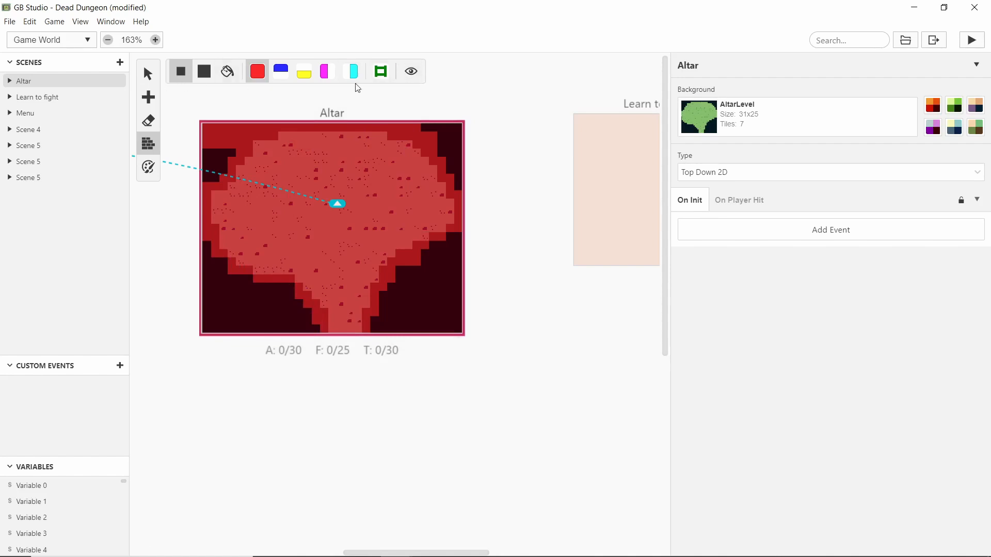
Step: Compare the Altar scene with its collision overlay shown and hidden in the collision and colour painting modes
{"action": "left_click", "coordinate": [410, 76]}
{"action": "left_click", "coordinate": [410, 74]}
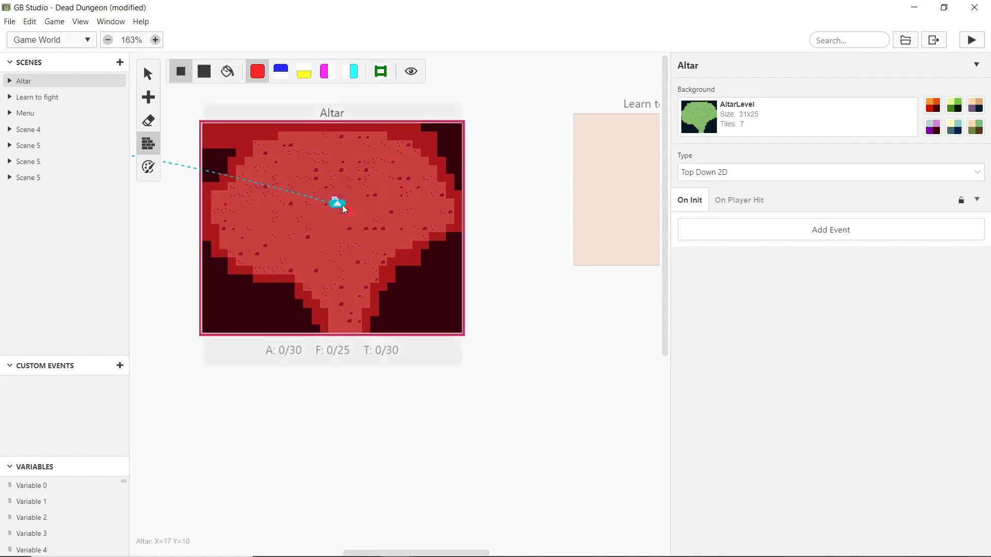
{"action": "left_click", "coordinate": [410, 75]}
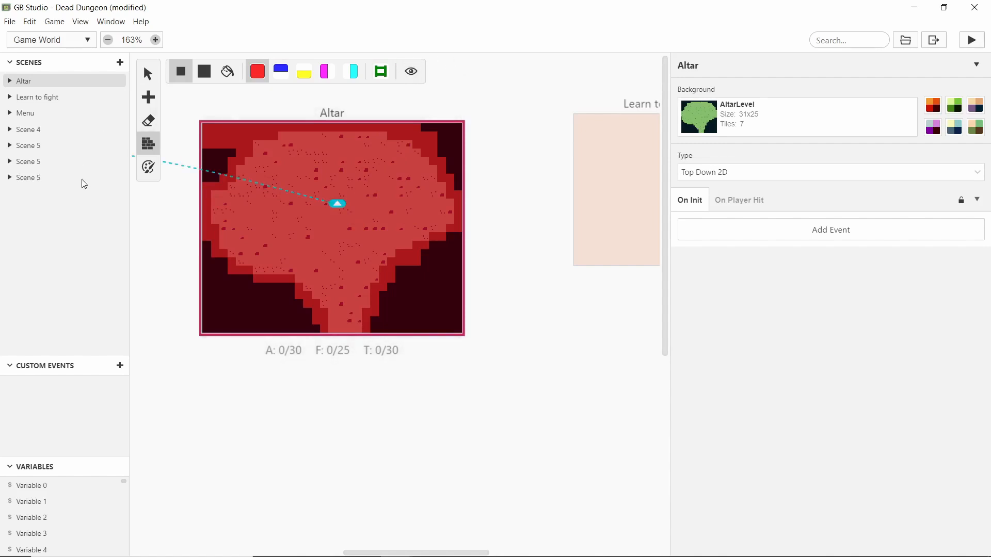
{"action": "left_click", "coordinate": [148, 167]}
{"action": "left_click", "coordinate": [402, 71]}
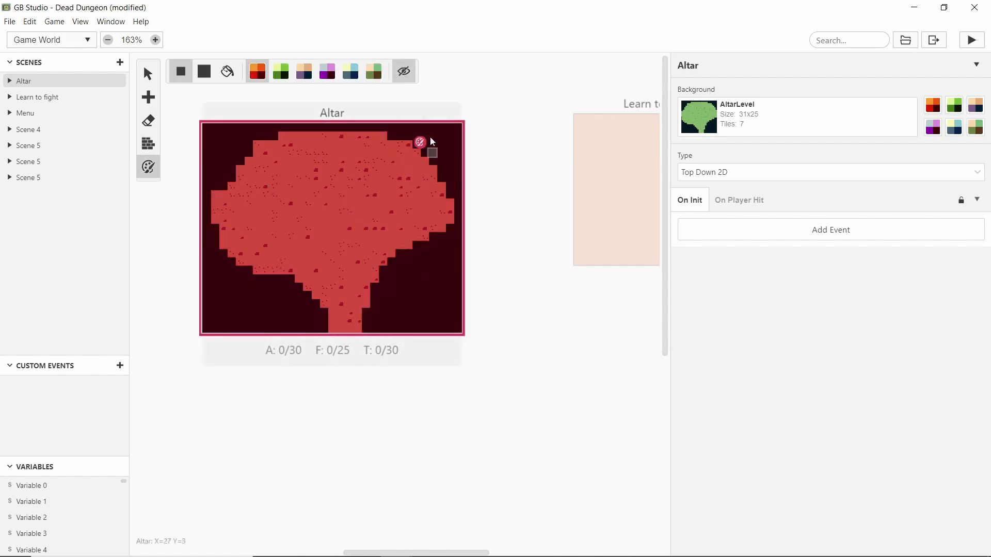
{"action": "left_click", "coordinate": [149, 143]}
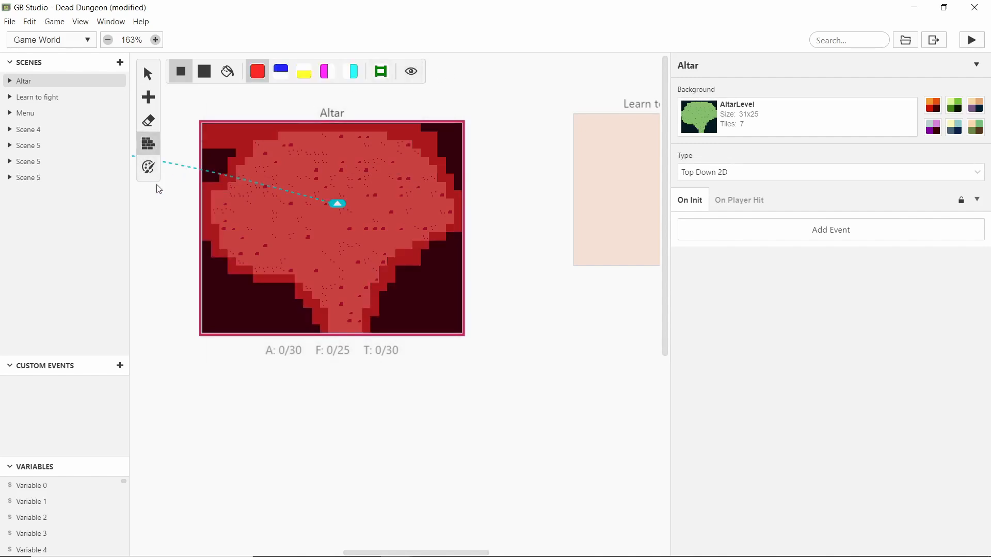
{"action": "left_click", "coordinate": [148, 168]}
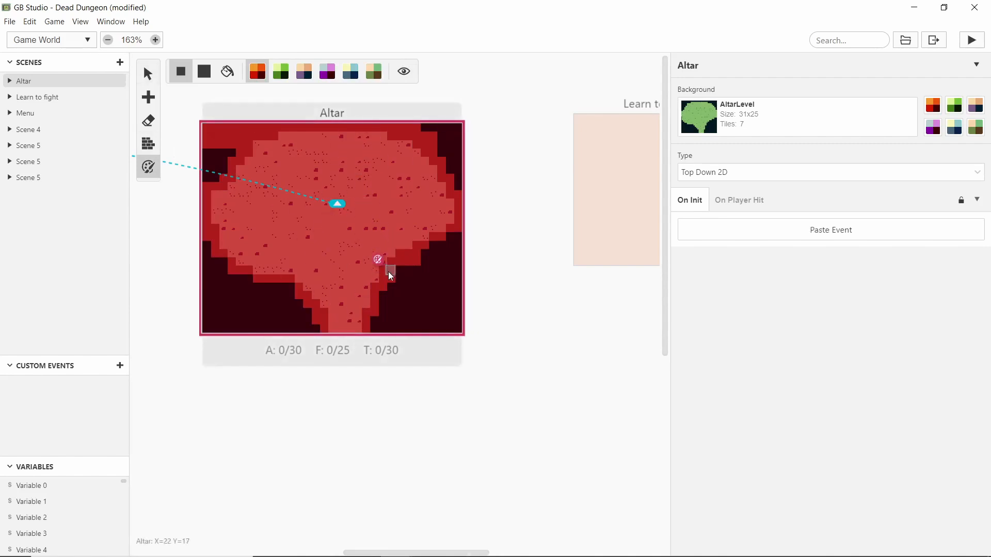
{"action": "scroll", "coordinate": [388, 271], "scroll_direction": "up", "scroll_amount": 1, "text": "ctrl"}
{"action": "scroll", "coordinate": [388, 271], "scroll_direction": "down", "scroll_amount": 2, "text": "ctrl"}
{"action": "scroll", "coordinate": [398, 125], "scroll_direction": "up", "scroll_amount": 1, "text": "ctrl"}
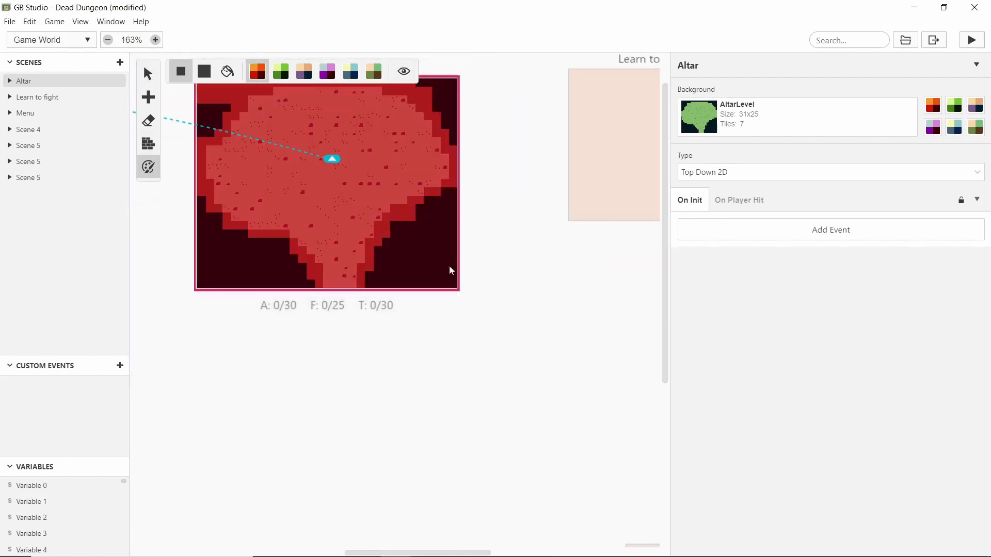
{"action": "left_click", "coordinate": [404, 71]}
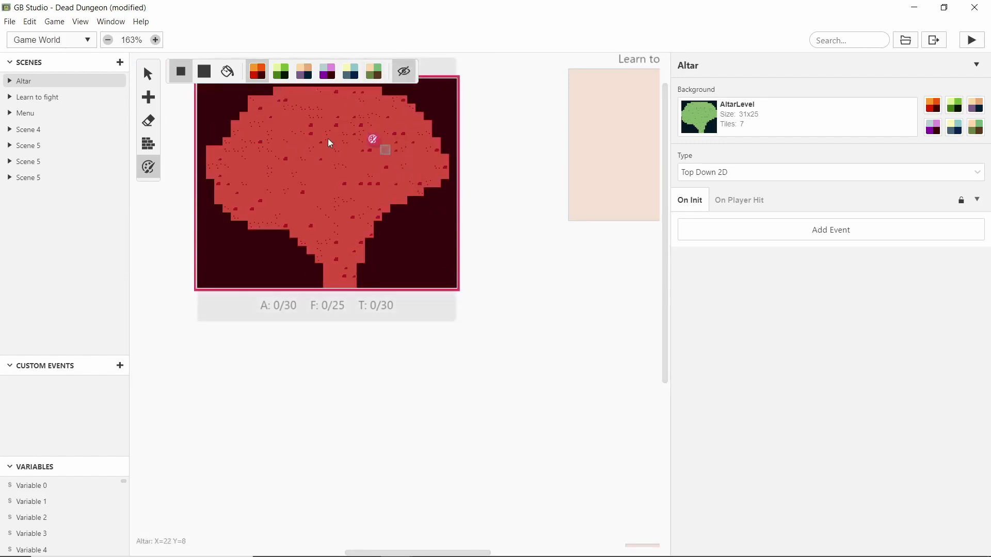
{"action": "scroll", "coordinate": [356, 164], "scroll_direction": "up", "scroll_amount": 2, "text": "ctrl"}
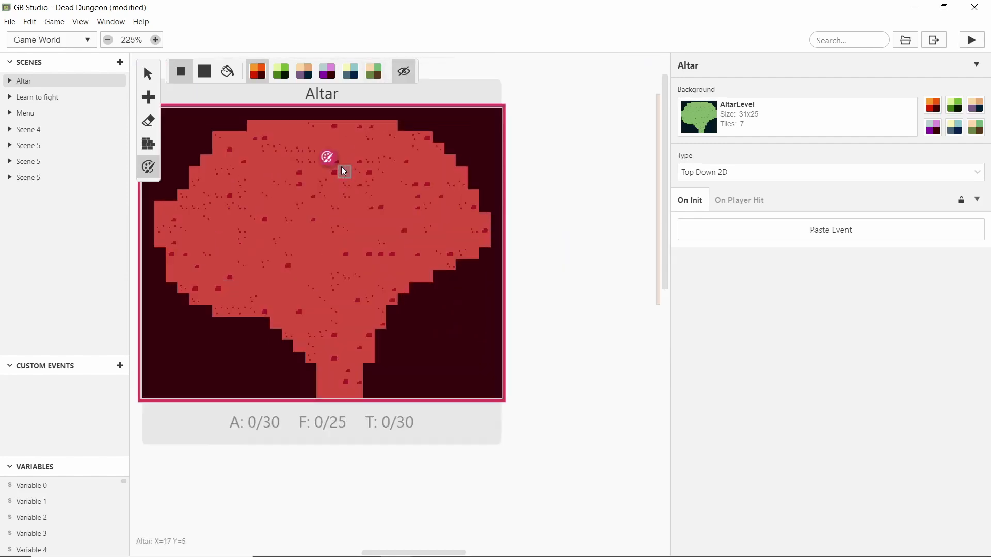
Step: Look over the Learn to fight, Scene 4 and Scene 5 scenes that surround the Altar scene
{"action": "scroll", "coordinate": [280, 230], "scroll_direction": "left", "scroll_amount": 3}
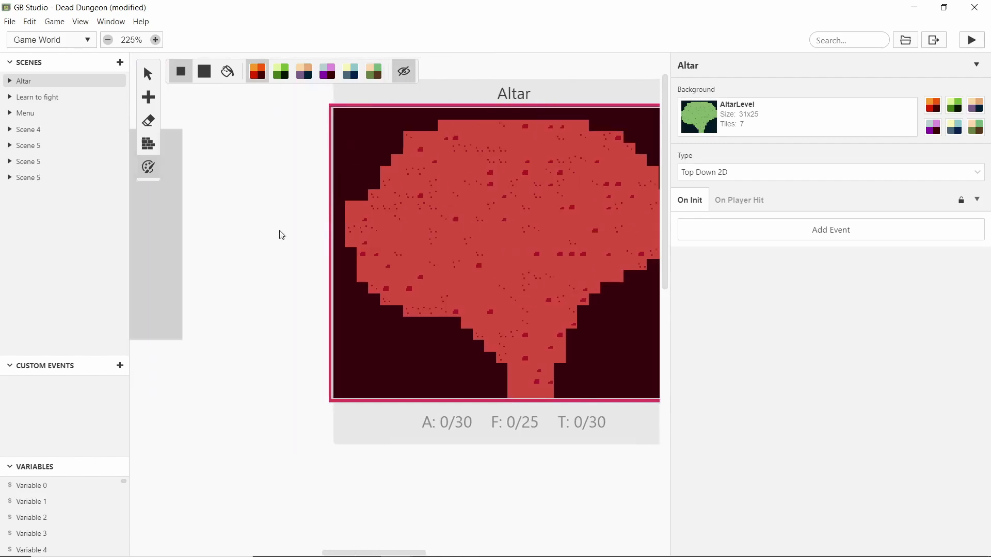
{"action": "scroll", "coordinate": [280, 230], "scroll_direction": "right", "scroll_amount": 3}
{"action": "scroll", "coordinate": [267, 210], "scroll_direction": "right", "scroll_amount": 10}
{"action": "scroll", "coordinate": [261, 203], "scroll_direction": "left", "scroll_amount": 3}
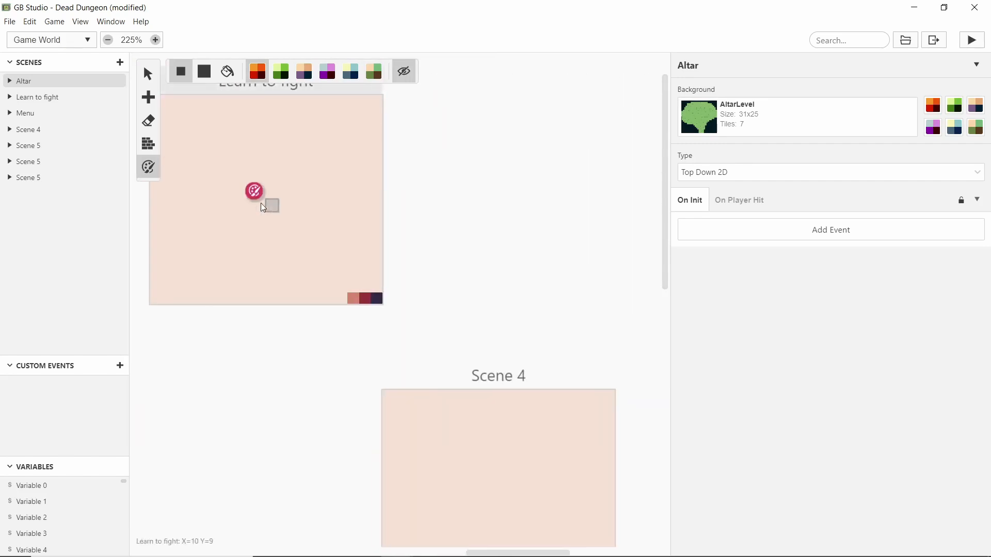
{"action": "scroll", "coordinate": [262, 207], "scroll_direction": "up", "scroll_amount": 1}
{"action": "scroll", "coordinate": [265, 211], "scroll_direction": "up", "scroll_amount": 1}
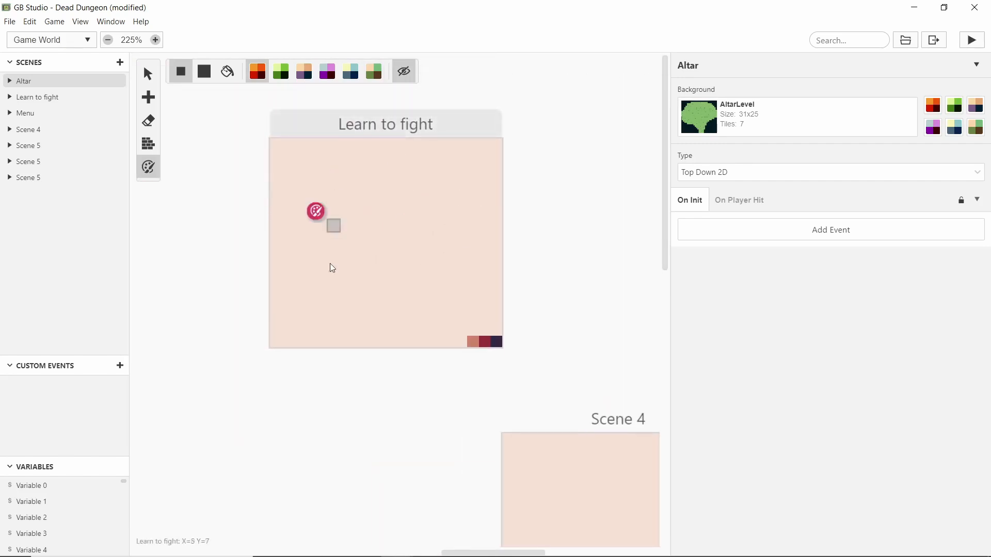
{"action": "scroll", "coordinate": [295, 209], "scroll_direction": "left", "scroll_amount": 4}
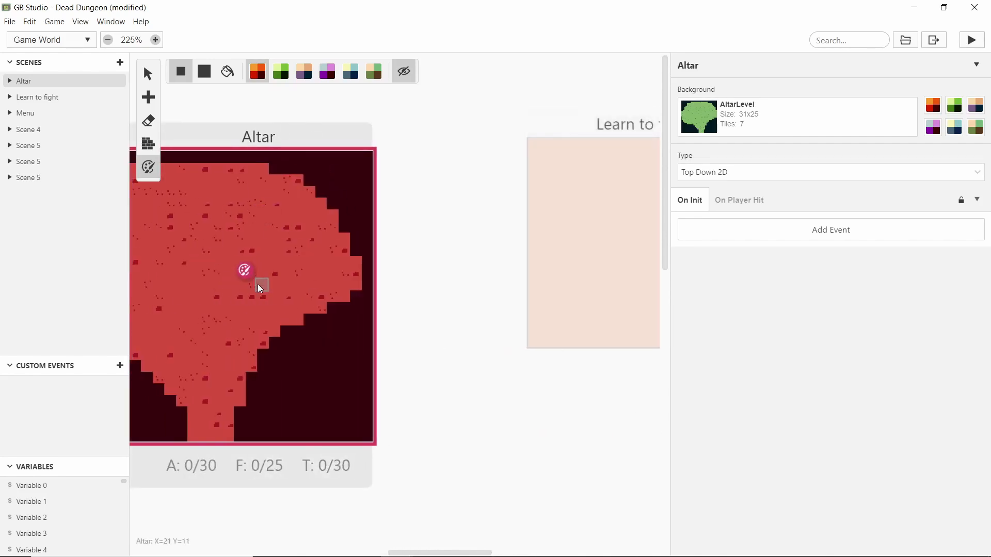
{"action": "scroll", "coordinate": [258, 284], "scroll_direction": "left", "scroll_amount": 1}
{"action": "scroll", "coordinate": [291, 262], "scroll_direction": "right", "scroll_amount": 6}
{"action": "scroll", "coordinate": [250, 249], "scroll_direction": "down", "scroll_amount": 2}
{"action": "scroll", "coordinate": [285, 250], "scroll_direction": "down", "scroll_amount": 4}
{"action": "scroll", "coordinate": [285, 250], "scroll_direction": "right", "scroll_amount": 1}
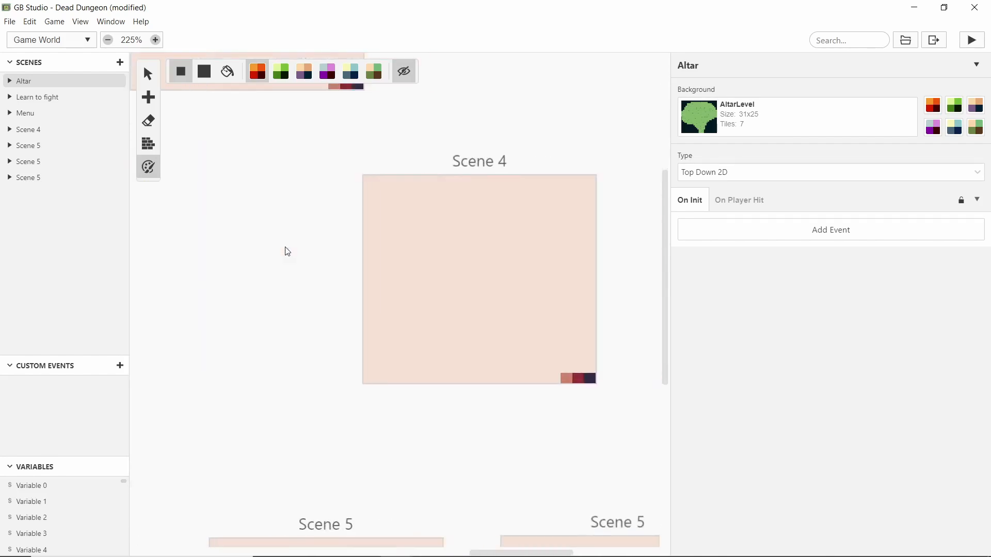
{"action": "scroll", "coordinate": [285, 250], "scroll_direction": "right", "scroll_amount": 4}
{"action": "scroll", "coordinate": [304, 255], "scroll_direction": "left", "scroll_amount": 2}
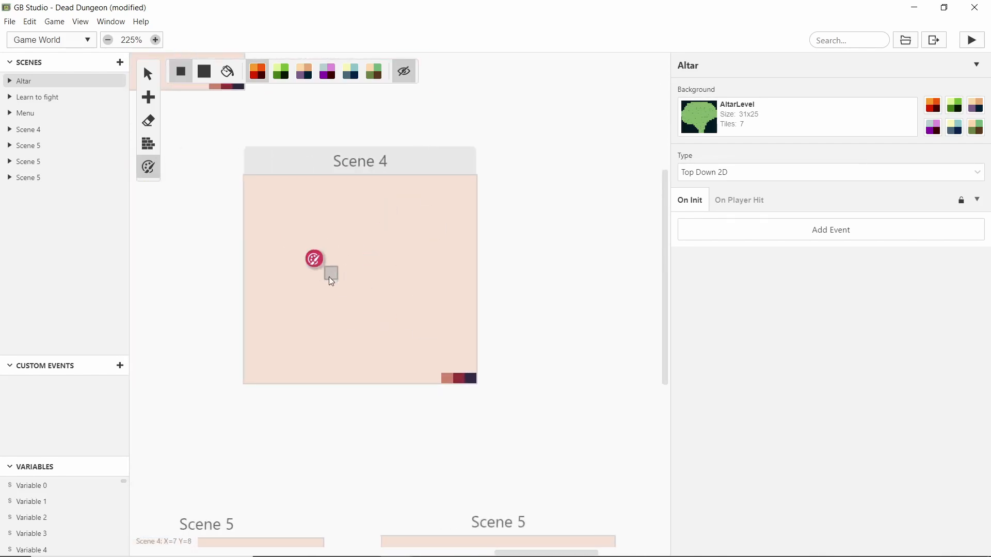
{"action": "scroll", "coordinate": [329, 276], "scroll_direction": "down", "scroll_amount": 5}
{"action": "scroll", "coordinate": [329, 276], "scroll_direction": "left", "scroll_amount": 2}
{"action": "scroll", "coordinate": [330, 277], "scroll_direction": "down", "scroll_amount": 2}
{"action": "scroll", "coordinate": [329, 277], "scroll_direction": "right", "scroll_amount": 1}
{"action": "scroll", "coordinate": [329, 278], "scroll_direction": "up", "scroll_amount": 11}
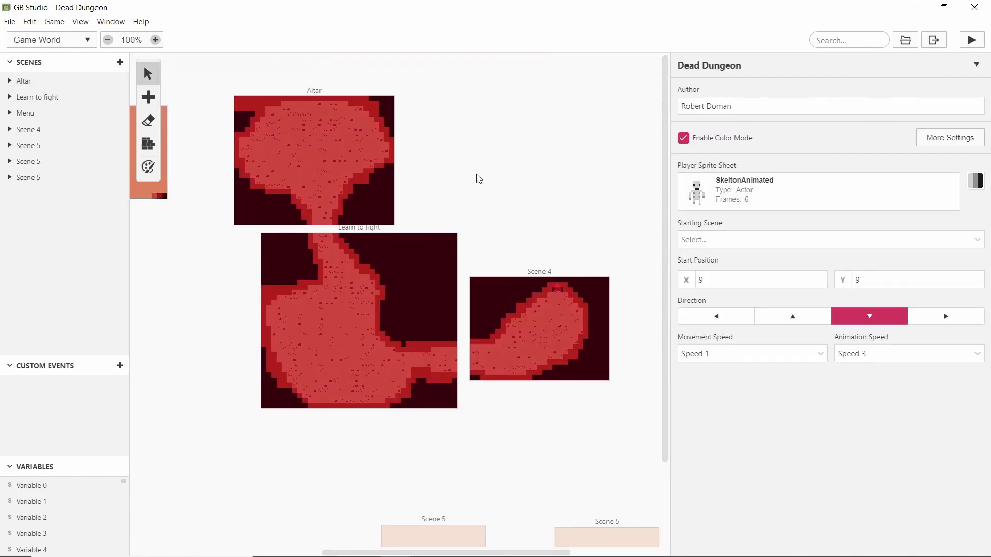
Step: Examine the Altar, Learn to fight and Scene 4 maps with their collisions and see how their passages connect
{"action": "scroll", "coordinate": [485, 186], "scroll_direction": "left", "scroll_amount": 3}
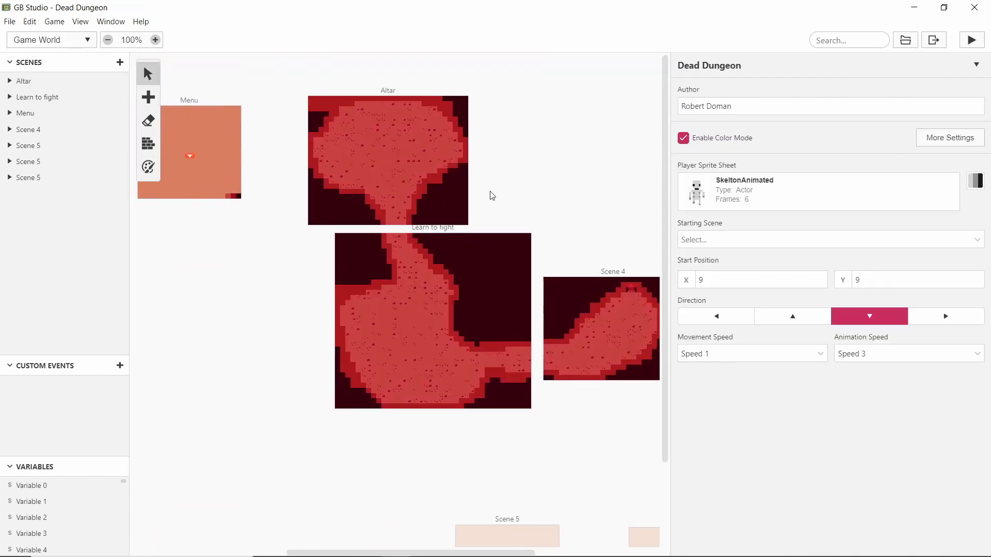
{"action": "scroll", "coordinate": [268, 284], "scroll_direction": "left", "scroll_amount": 1}
{"action": "scroll", "coordinate": [268, 284], "scroll_direction": "down", "scroll_amount": 1}
{"action": "scroll", "coordinate": [381, 280], "scroll_direction": "right", "scroll_amount": 3}
{"action": "scroll", "coordinate": [382, 280], "scroll_direction": "up", "scroll_amount": 1}
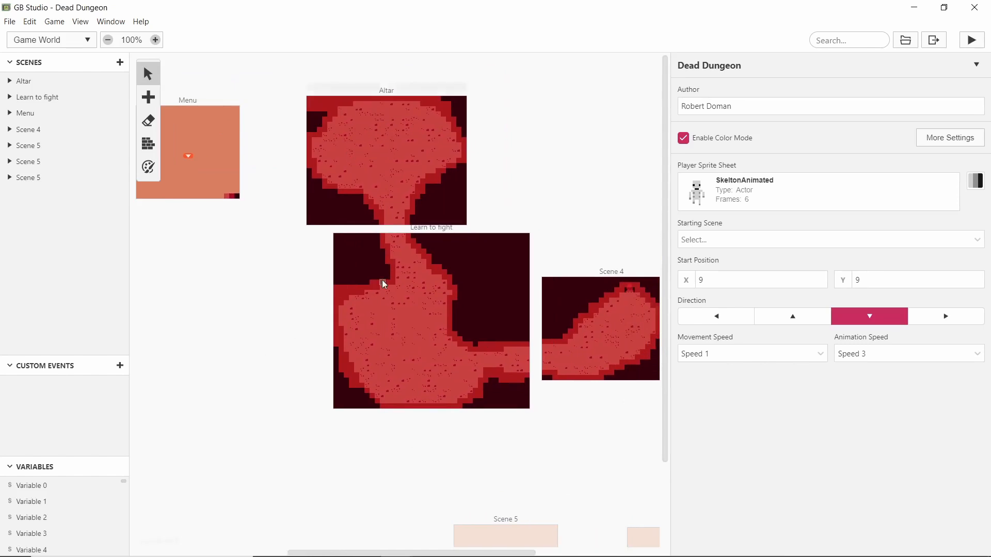
{"action": "left_click", "coordinate": [298, 311]}
{"action": "left_click", "coordinate": [461, 317]}
{"action": "left_click", "coordinate": [400, 341]}
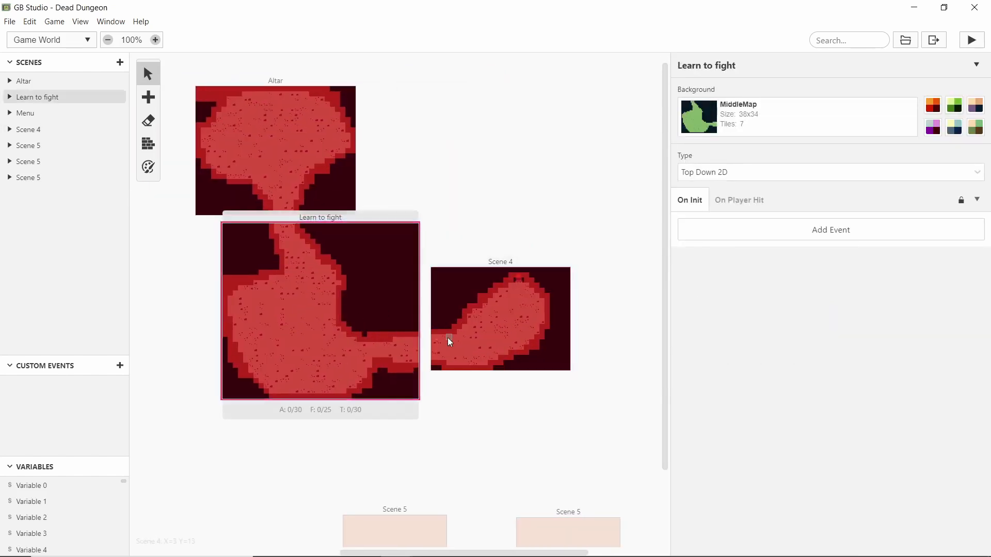
{"action": "left_click", "coordinate": [448, 338]}
{"action": "left_click", "coordinate": [330, 248]}
Step: Rearrange the Learn to fight, Altar and Scene 4 scenes in the game world so their cave passages line up
{"action": "left_click_drag", "start_coordinate": [372, 219], "coordinate": [339, 228]}
{"action": "left_click", "coordinate": [479, 198]}
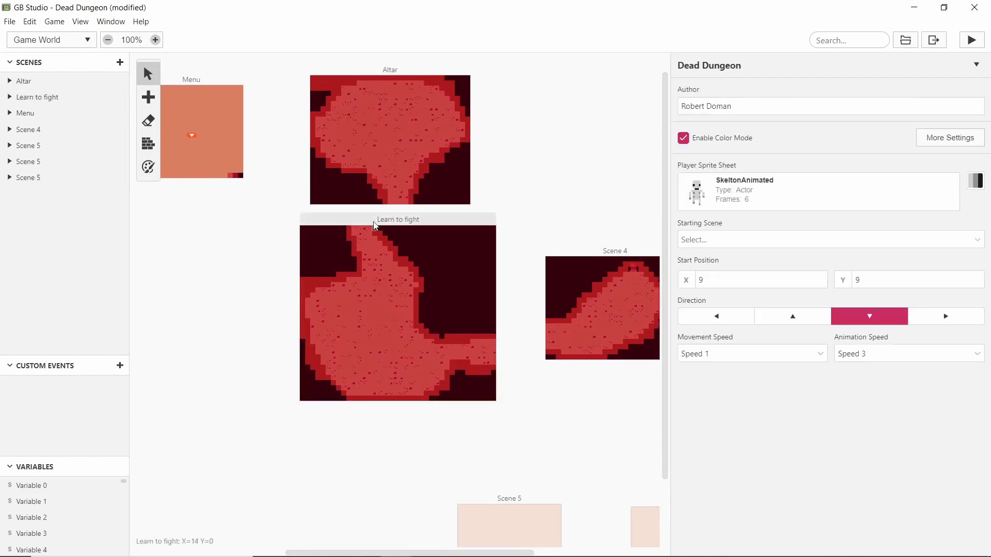
{"action": "left_click_drag", "start_coordinate": [397, 73], "coordinate": [366, 73]}
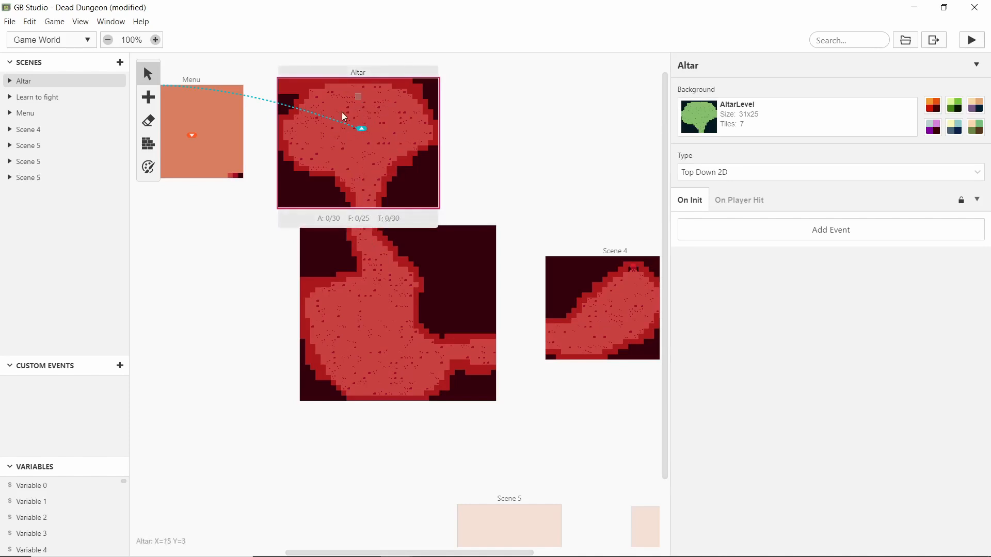
{"action": "scroll", "coordinate": [464, 166], "scroll_direction": "right", "scroll_amount": 3}
{"action": "scroll", "coordinate": [464, 165], "scroll_direction": "down", "scroll_amount": 1}
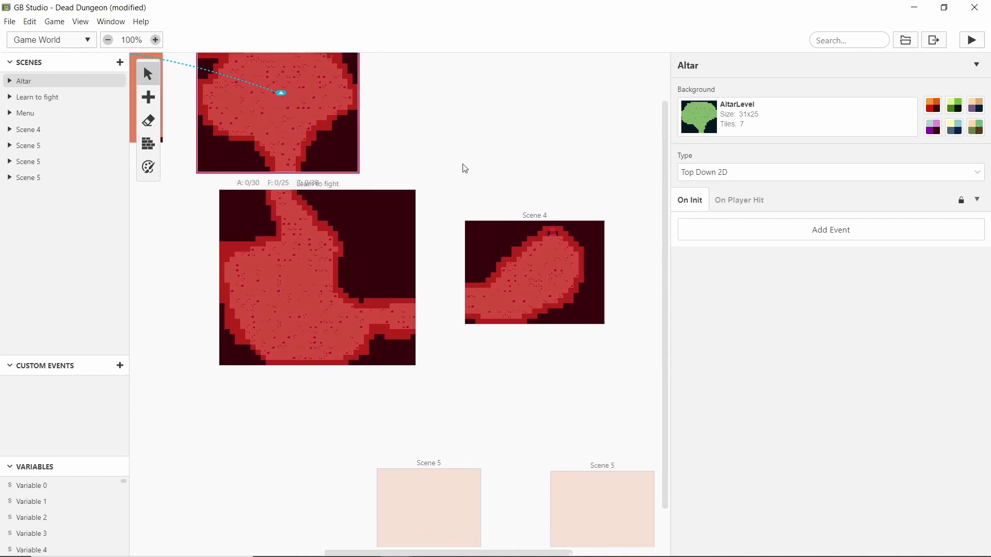
{"action": "left_click_drag", "start_coordinate": [497, 222], "coordinate": [459, 243]}
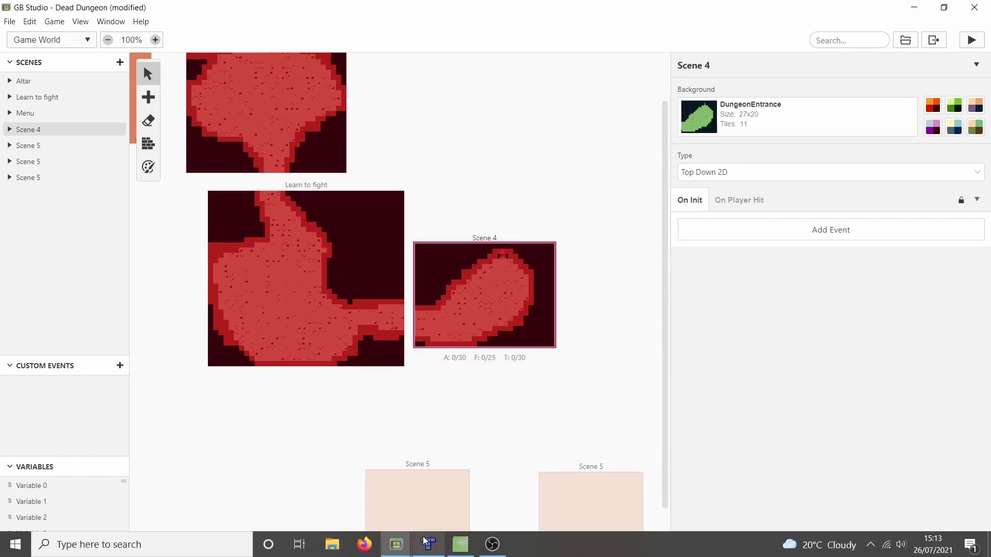
Step: Switch to GIMP and examine the wall, floor detail and entrance tiles in Dungeon.xcf up close
{"action": "left_click", "coordinate": [460, 544]}
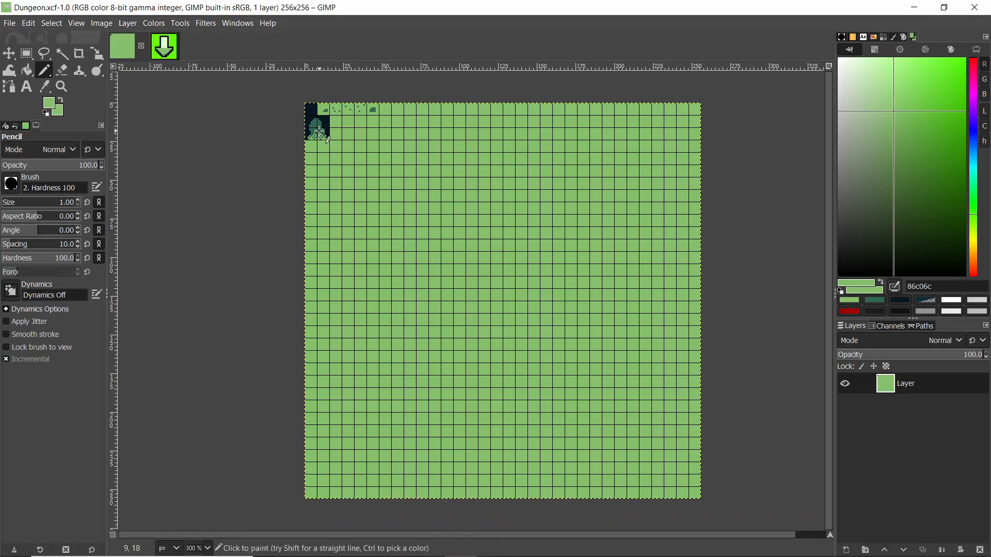
{"action": "scroll", "coordinate": [324, 135], "scroll_direction": "up", "scroll_amount": 4, "text": "ctrl"}
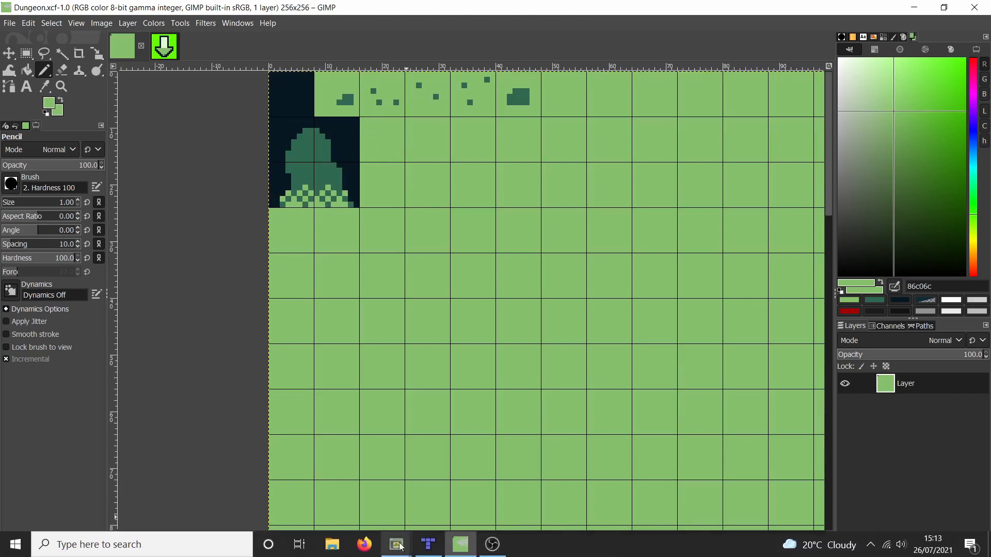
Step: Switch to Tiled and examine the DungeonEntrance.tmx map with its cave opening and floor details
{"action": "left_click", "coordinate": [428, 547]}
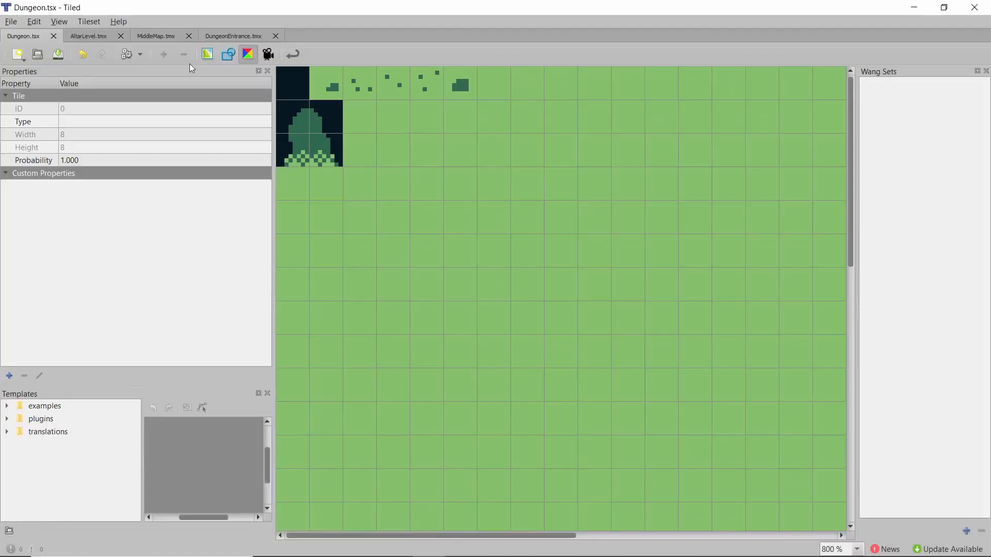
{"action": "left_click", "coordinate": [245, 34]}
{"action": "scroll", "coordinate": [487, 92], "scroll_direction": "up", "scroll_amount": 2, "text": "ctrl"}
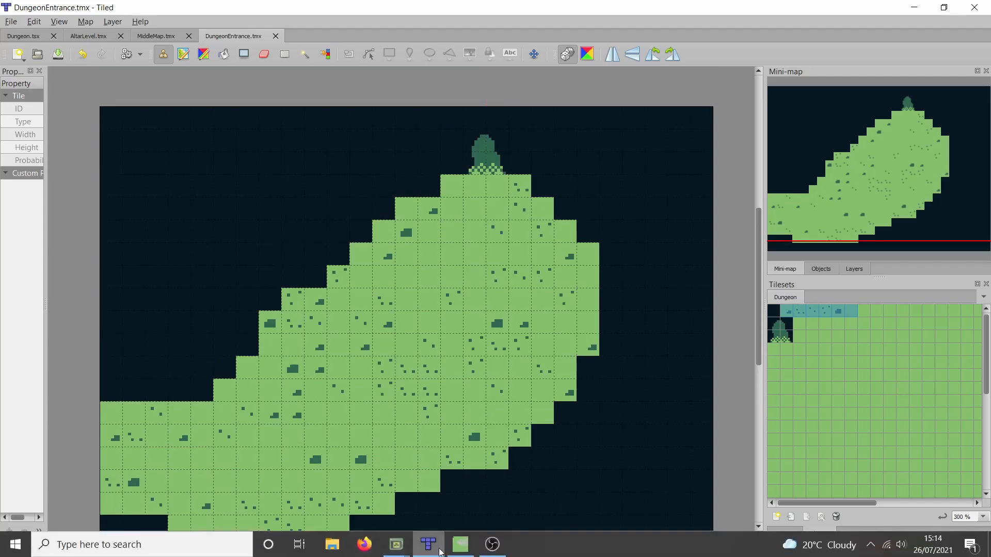
Step: Switch back to GB Studio and examine how the Scene 4, Learn to fight and Altar scenes connect
{"action": "left_click", "coordinate": [461, 544]}
{"action": "left_click", "coordinate": [408, 551]}
{"action": "scroll", "coordinate": [429, 250], "scroll_direction": "down", "scroll_amount": 3, "text": "ctrl"}
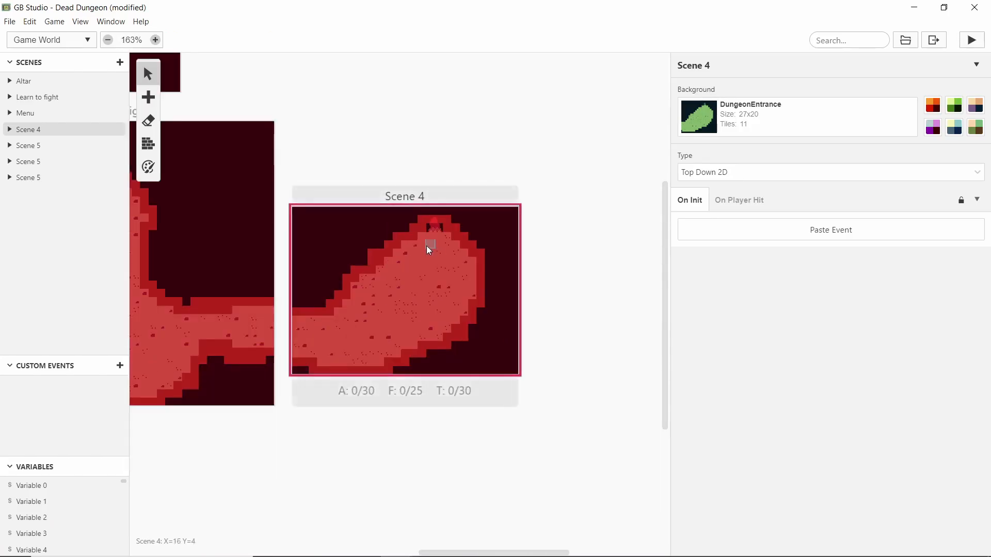
{"action": "scroll", "coordinate": [537, 246], "scroll_direction": "down", "scroll_amount": 3}
{"action": "scroll", "coordinate": [385, 255], "scroll_direction": "down", "scroll_amount": 2, "text": "ctrl"}
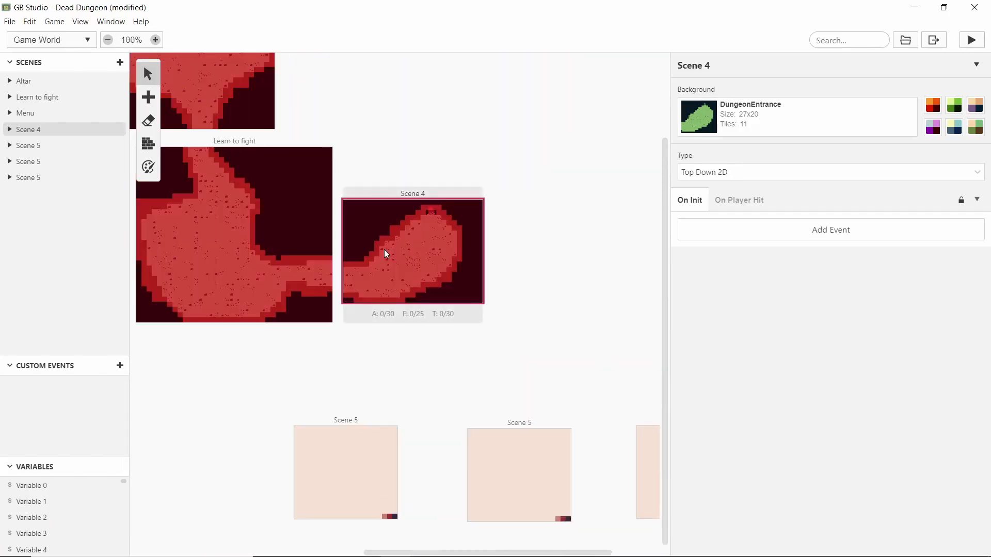
{"action": "scroll", "coordinate": [361, 346], "scroll_direction": "left", "scroll_amount": 2, "text": "shift"}
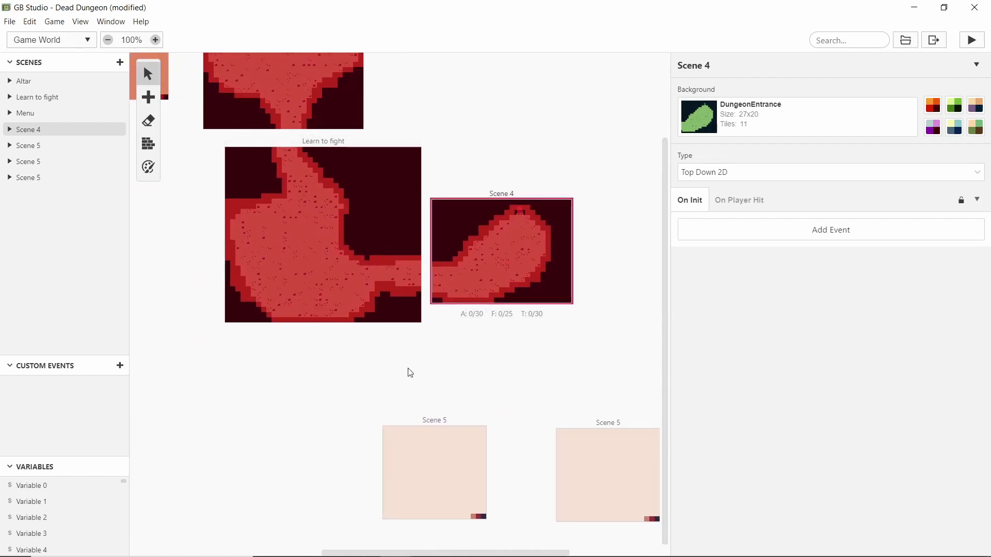
{"action": "scroll", "coordinate": [287, 321], "scroll_direction": "up", "scroll_amount": 3}
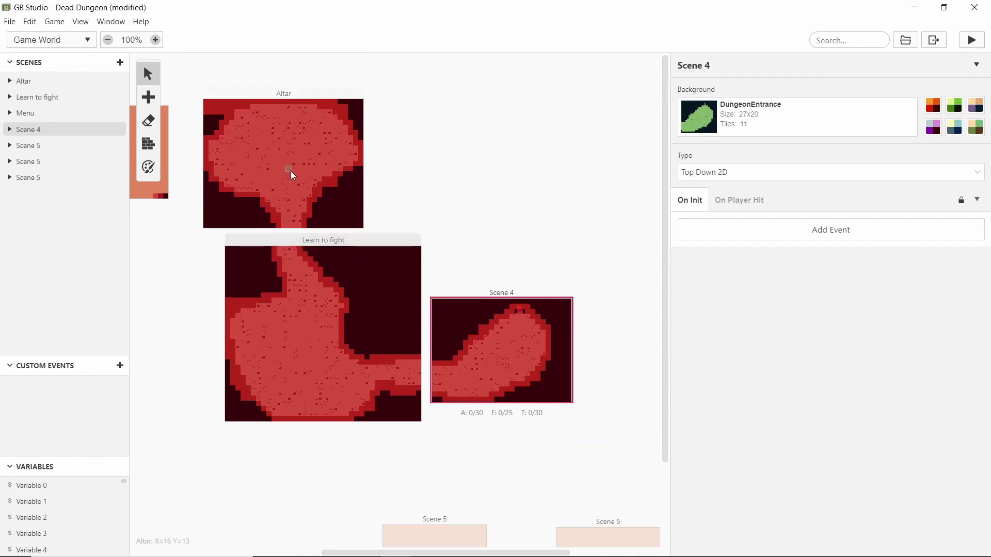
{"action": "scroll", "coordinate": [344, 361], "scroll_direction": "down", "scroll_amount": 3}
{"action": "scroll", "coordinate": [336, 353], "scroll_direction": "up", "scroll_amount": 3}
{"action": "scroll", "coordinate": [327, 343], "scroll_direction": "down", "scroll_amount": 3}
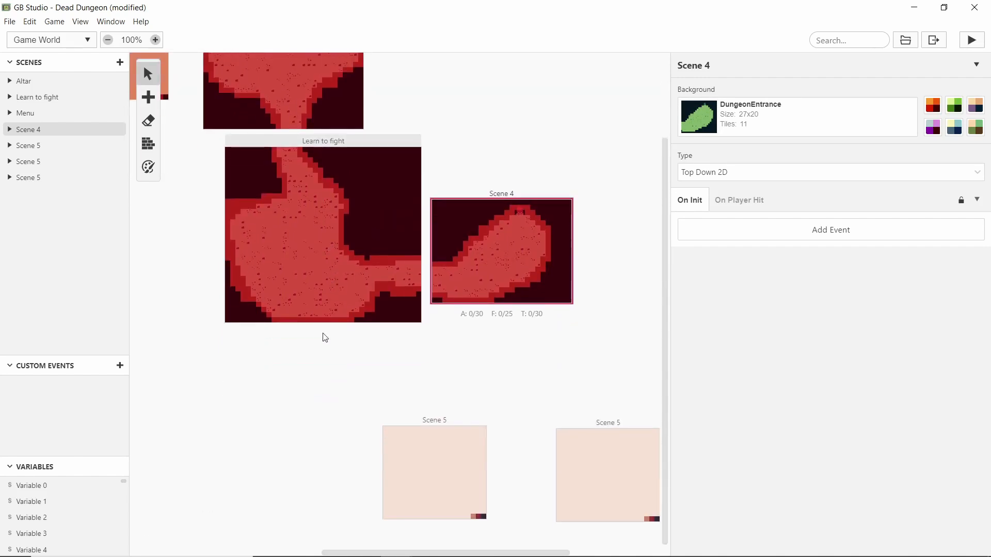
Step: Inspect the Learn to fight scene and the placeholder Scene 5 scenes below it
{"action": "left_click", "coordinate": [311, 309]}
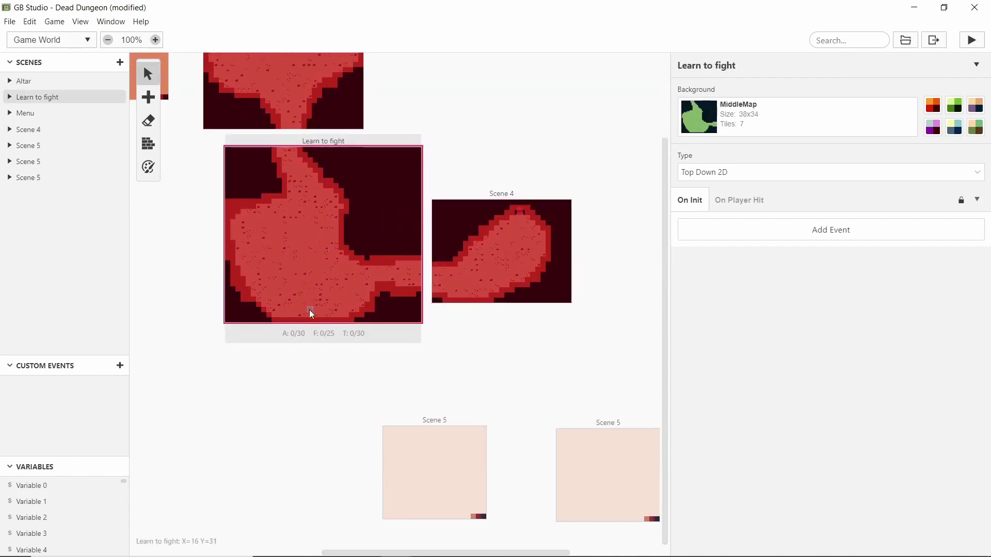
{"action": "scroll", "coordinate": [269, 317], "scroll_direction": "right", "scroll_amount": 3}
{"action": "left_click", "coordinate": [351, 457]}
{"action": "scroll", "coordinate": [423, 423], "scroll_direction": "right", "scroll_amount": 3}
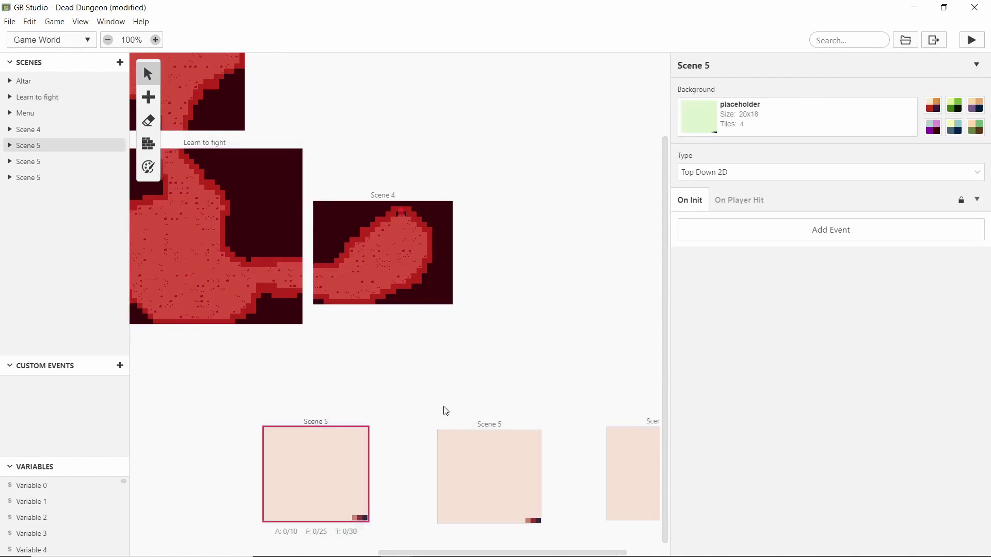
{"action": "left_click", "coordinate": [396, 446]}
{"action": "left_click", "coordinate": [354, 381]}
{"action": "left_click", "coordinate": [275, 475]}
{"action": "left_click", "coordinate": [443, 473]}
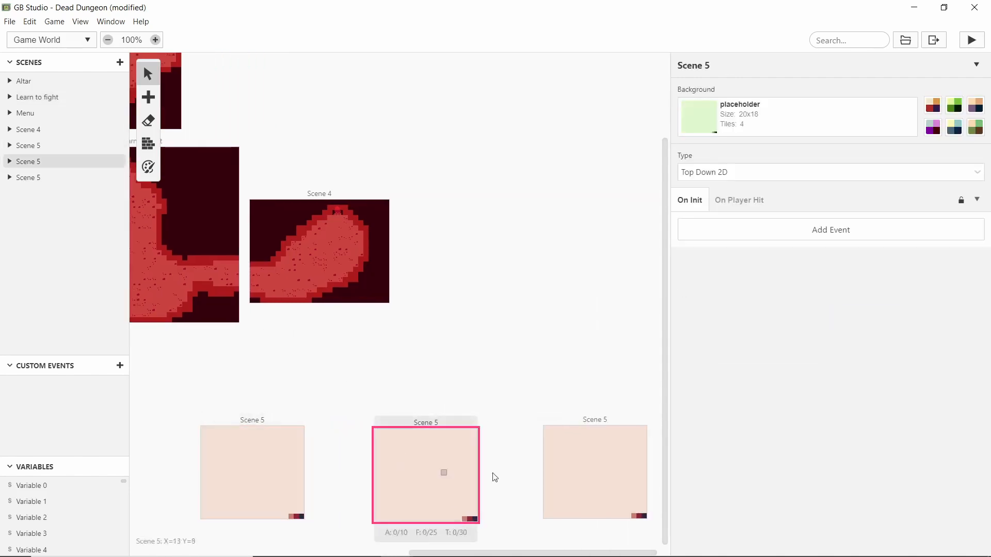
{"action": "left_click", "coordinate": [500, 476]}
Step: Examine Scene 4 and the dungeon entrance at the upper end of its cave up close
{"action": "scroll", "coordinate": [183, 495], "scroll_direction": "up", "scroll_amount": 3, "text": "ctrl"}
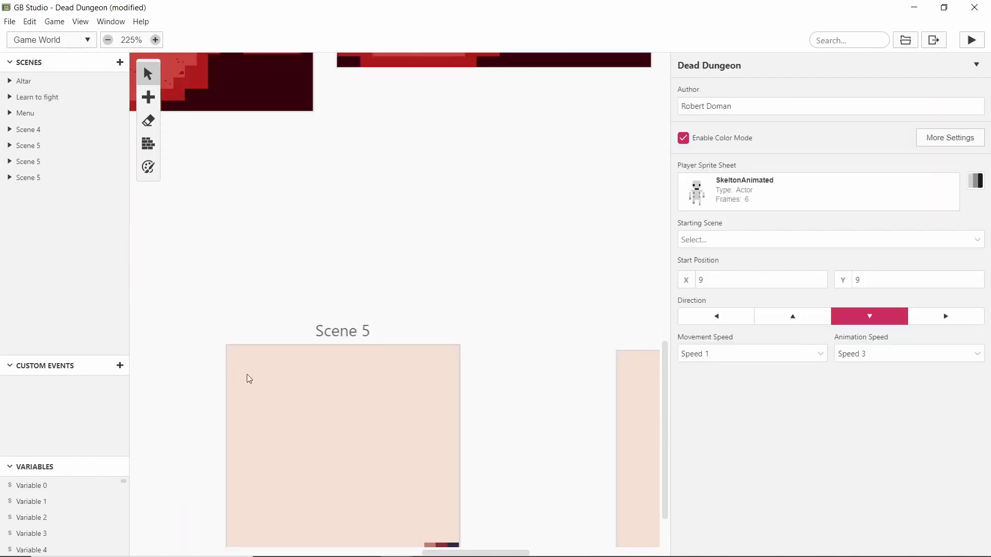
{"action": "scroll", "coordinate": [282, 497], "scroll_direction": "up", "scroll_amount": 5}
{"action": "scroll", "coordinate": [282, 497], "scroll_direction": "up", "scroll_amount": 2}
{"action": "left_click", "coordinate": [382, 367]}
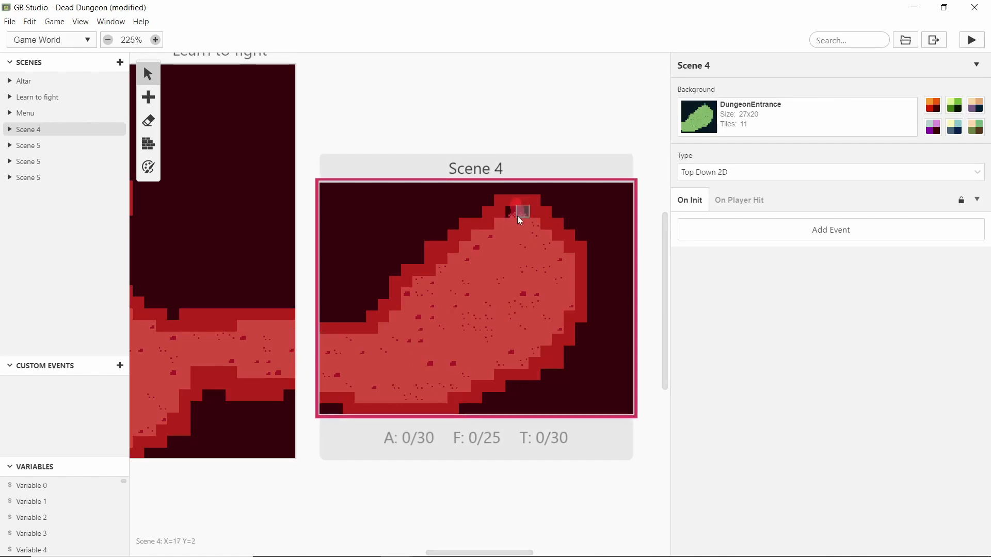
{"action": "scroll", "coordinate": [519, 220], "scroll_direction": "down", "scroll_amount": 5, "text": "ctrl"}
{"action": "middle_click_drag", "start_coordinate": [514, 289], "coordinate": [418, 287]}
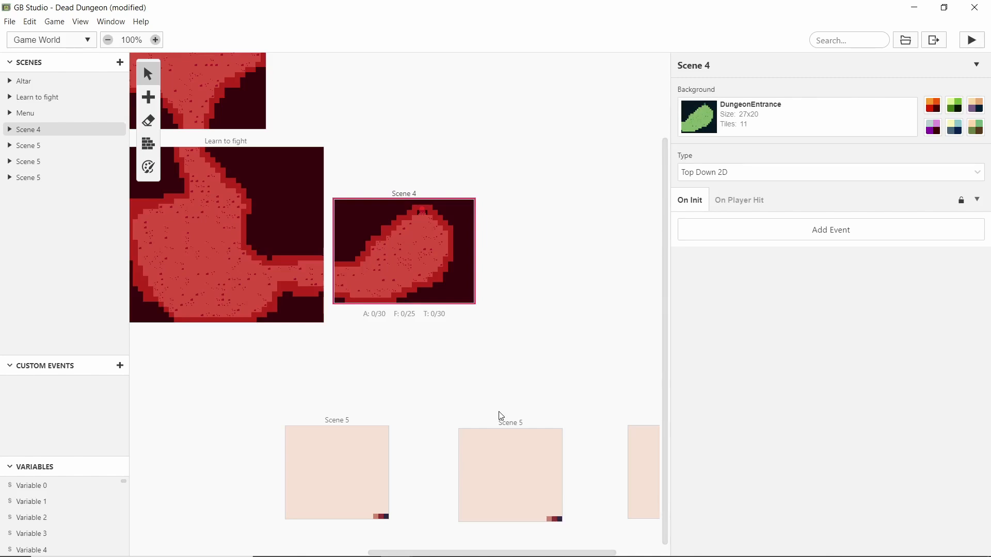
Step: Look over the game world layout from the Scene 5 placeholders to the Altar scene, including a close view of Scene 4
{"action": "scroll", "coordinate": [503, 408], "scroll_direction": "right", "scroll_amount": 3}
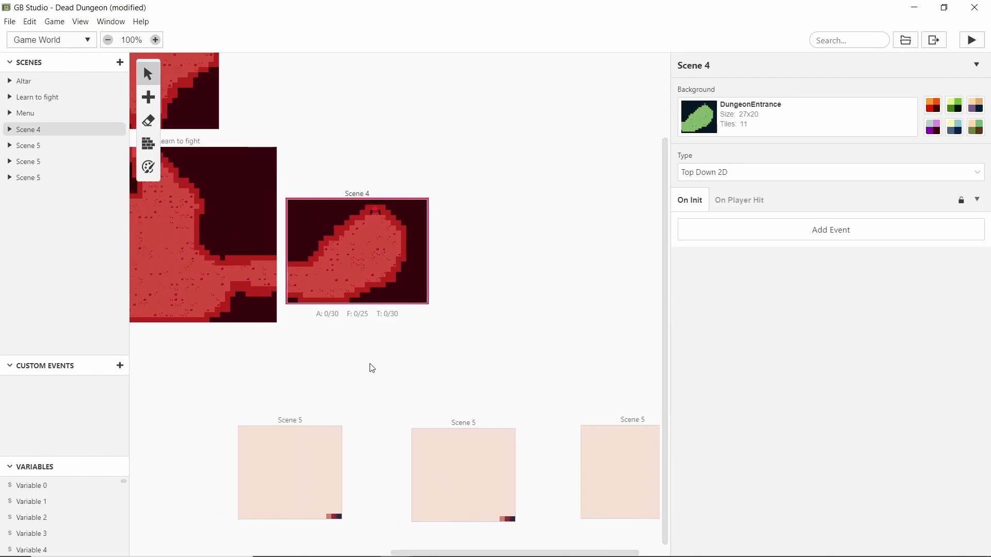
{"action": "left_click", "coordinate": [391, 384]}
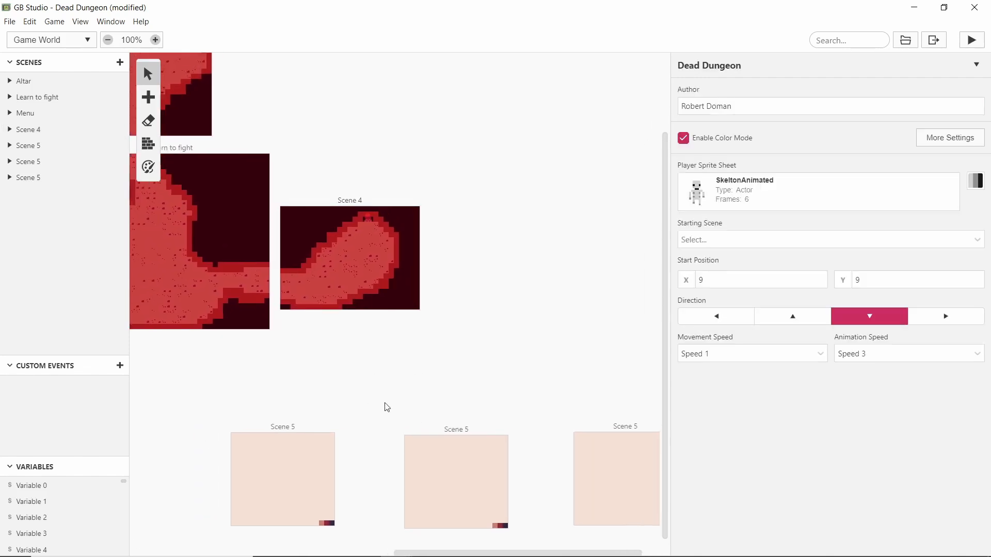
{"action": "scroll", "coordinate": [387, 408], "scroll_direction": "right", "scroll_amount": 2}
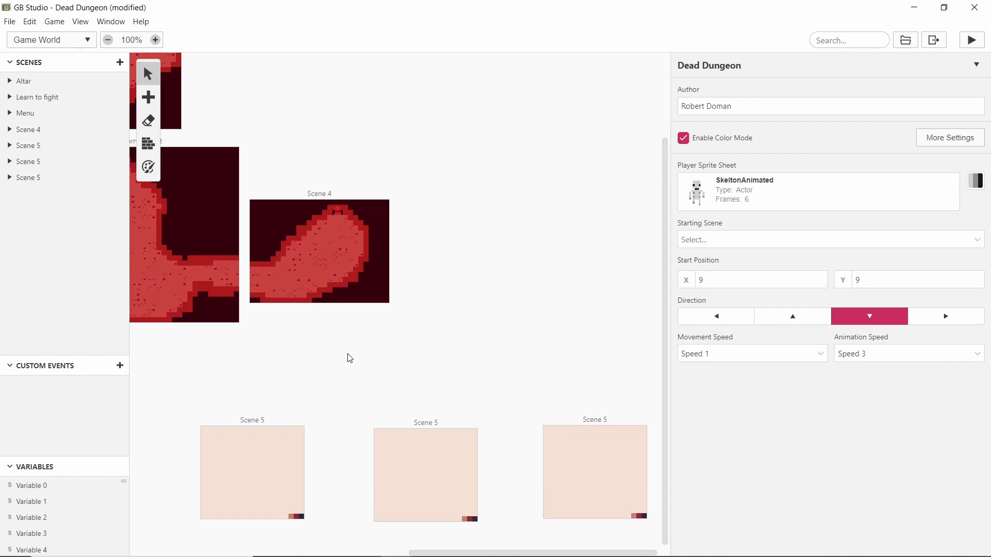
{"action": "middle_click_drag", "start_coordinate": [263, 131], "coordinate": [480, 232]}
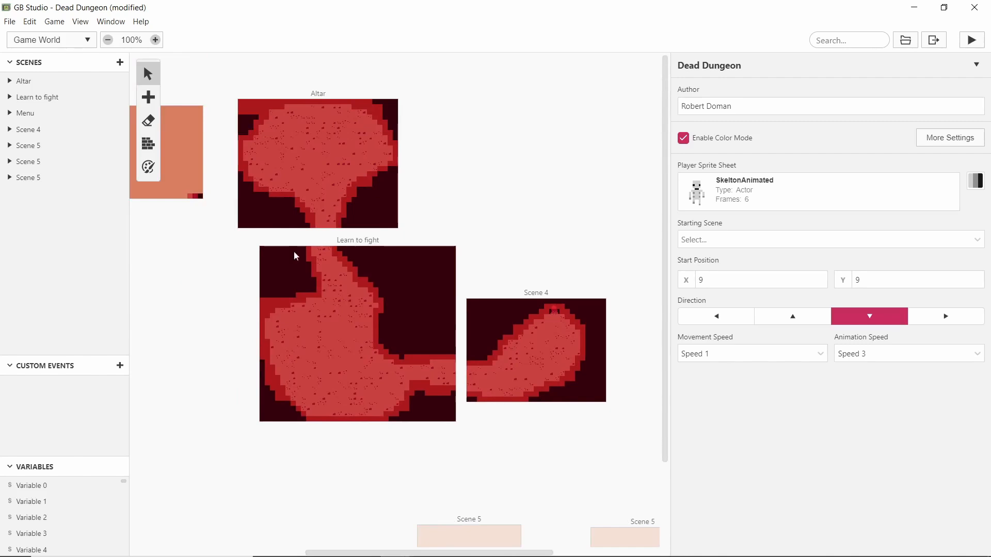
{"action": "middle_click_drag", "start_coordinate": [497, 216], "coordinate": [386, 221]}
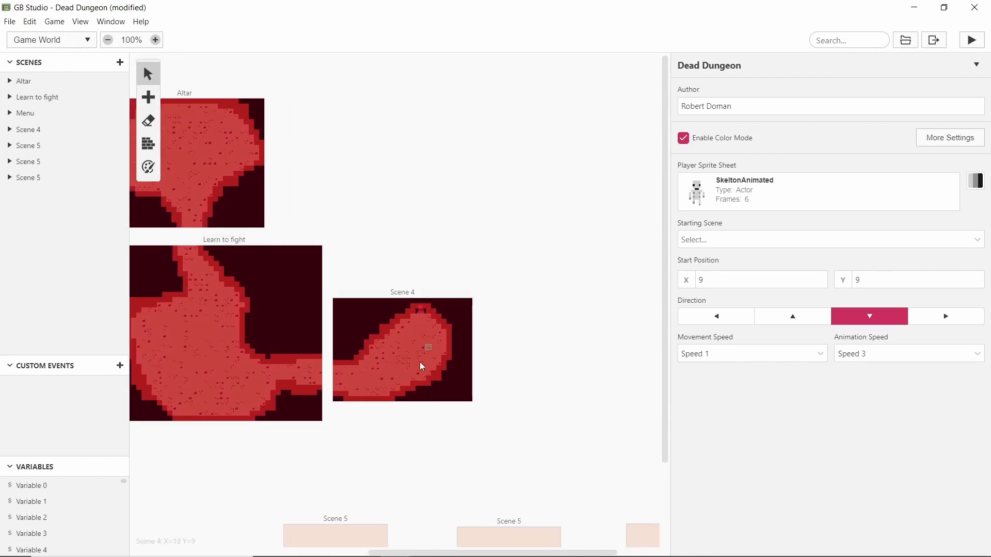
{"action": "scroll", "coordinate": [416, 392], "scroll_direction": "up", "scroll_amount": 5, "text": "ctrl"}
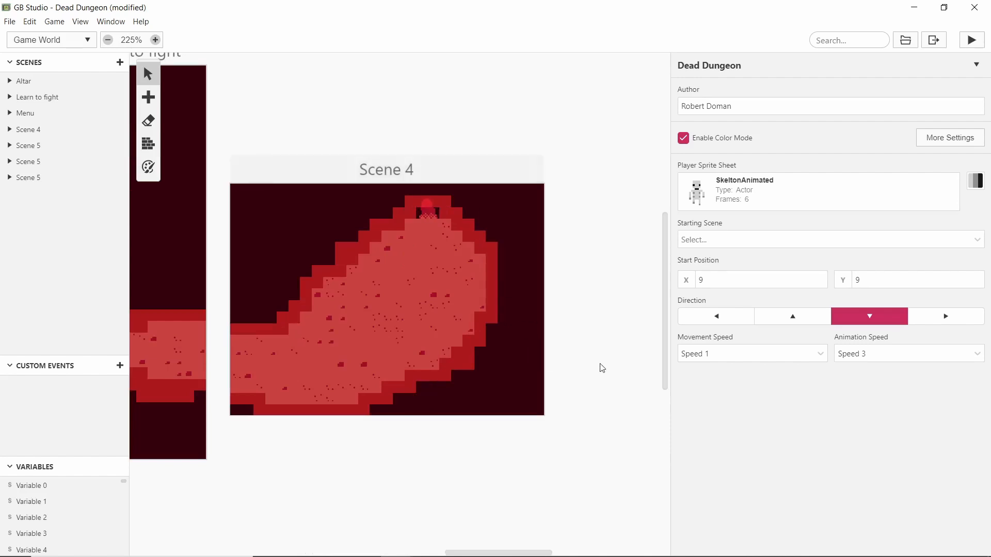
{"action": "middle_click_drag", "start_coordinate": [608, 526], "coordinate": [519, 442]}
{"action": "middle_click_drag", "start_coordinate": [366, 446], "coordinate": [517, 433]}
{"action": "middle_click_drag", "start_coordinate": [356, 391], "coordinate": [547, 422]}
{"action": "scroll", "coordinate": [423, 346], "scroll_direction": "down", "scroll_amount": 5, "text": "ctrl"}
{"action": "middle_click_drag", "start_coordinate": [507, 201], "coordinate": [544, 200]}
Step: Follow the route from the Altar scene through Learn to fight and Scene 4 to the Scene 5 placeholders
{"action": "left_click", "coordinate": [365, 156]}
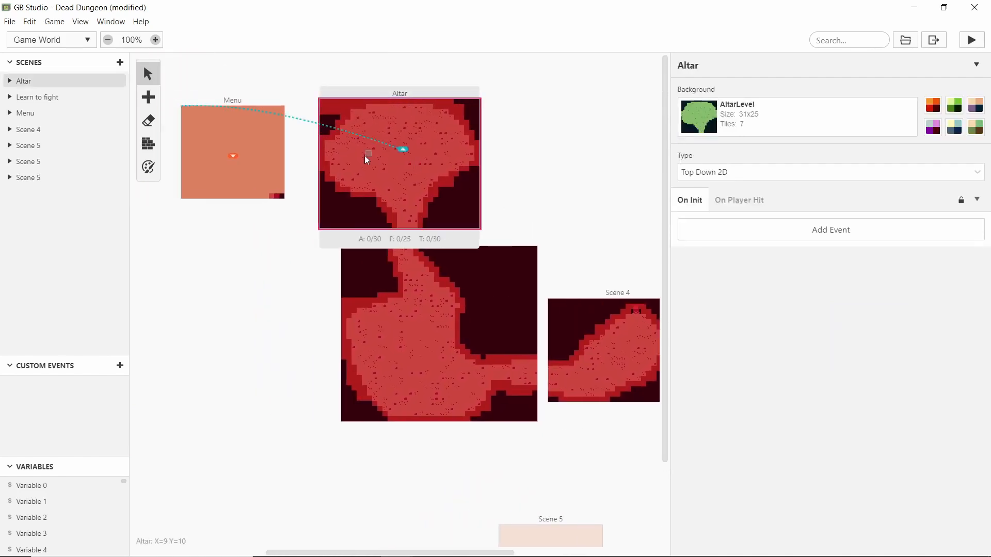
{"action": "left_click", "coordinate": [485, 326]}
{"action": "middle_click_drag", "start_coordinate": [608, 294], "coordinate": [411, 194]}
{"action": "left_click", "coordinate": [412, 408]}
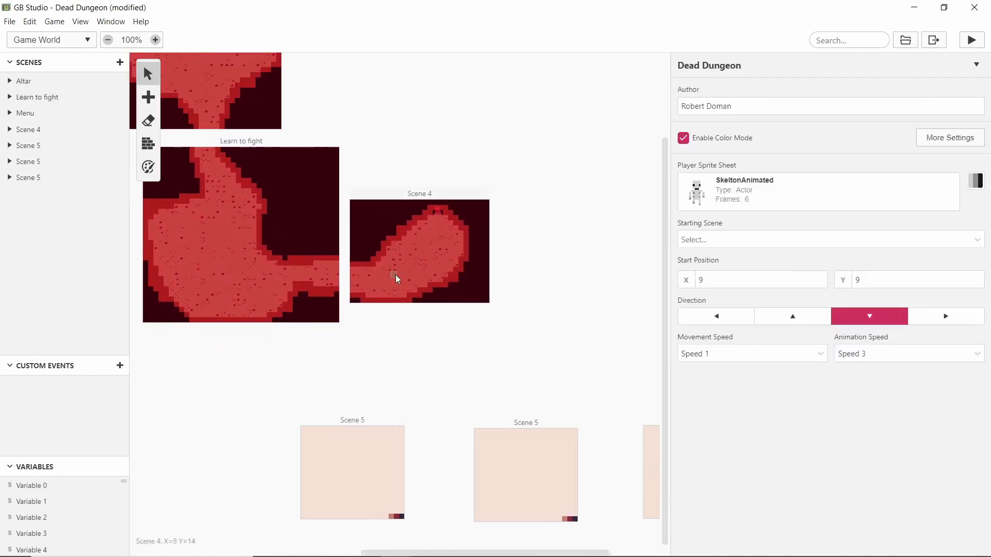
{"action": "middle_click_drag", "start_coordinate": [276, 339], "coordinate": [172, 309]}
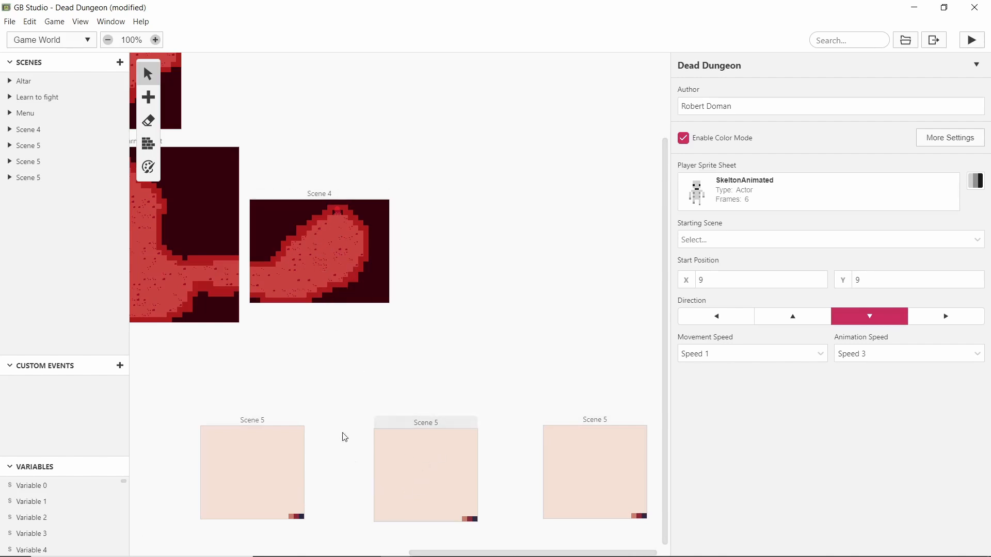
{"action": "left_click_drag", "start_coordinate": [272, 351], "coordinate": [448, 413]}
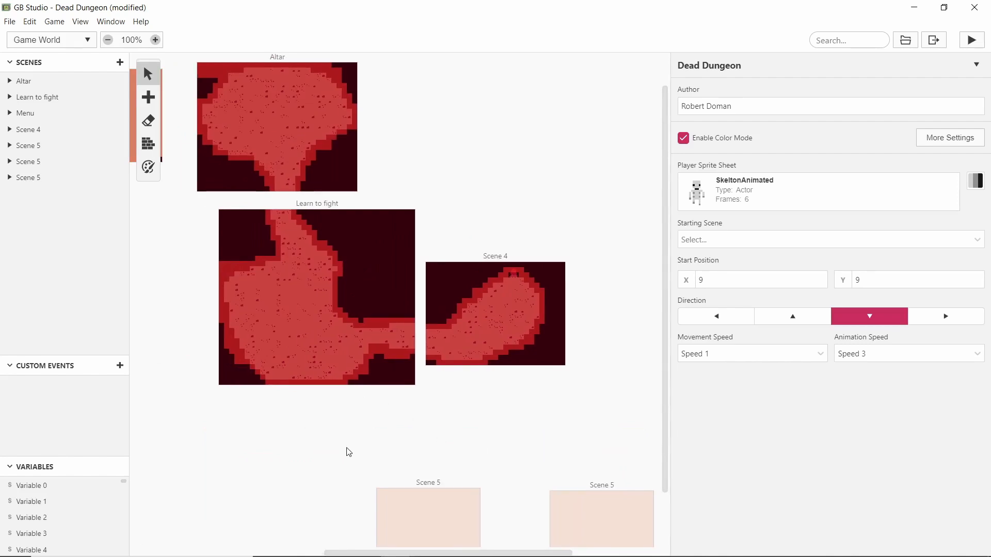
{"action": "left_click_drag", "start_coordinate": [340, 443], "coordinate": [232, 285]}
{"action": "left_click_drag", "start_coordinate": [400, 382], "coordinate": [323, 350]}
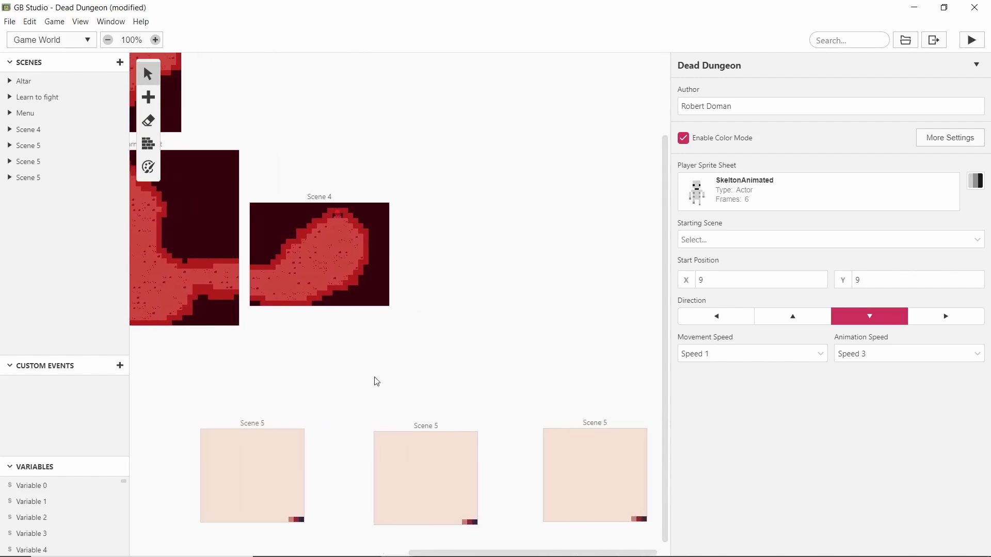
{"action": "left_click_drag", "start_coordinate": [374, 377], "coordinate": [377, 374]}
Step: Inspect Scene 4's entrance and each of the three Scene 5 placeholders, and review the scenes from Menu to Scene 4
{"action": "left_click", "coordinate": [345, 216]}
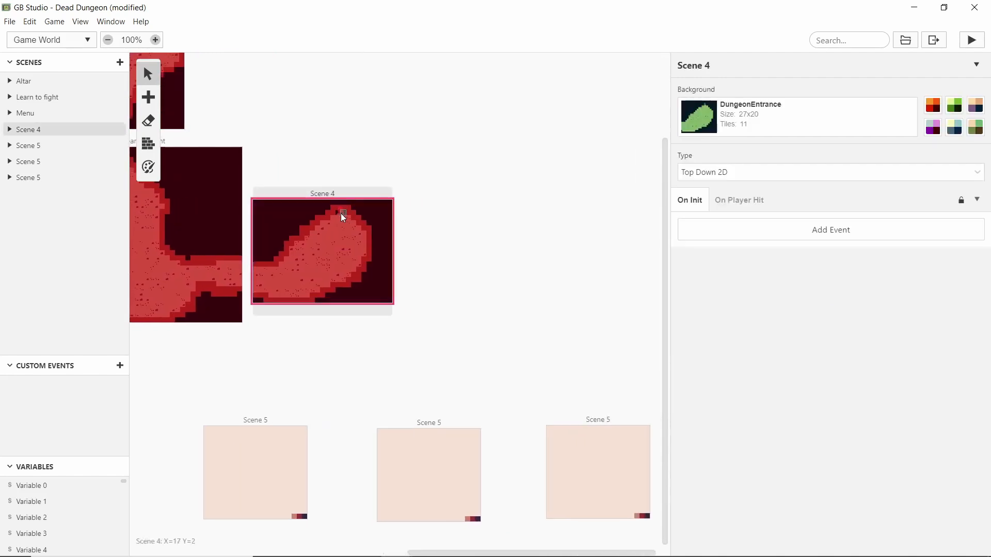
{"action": "left_click", "coordinate": [283, 444]}
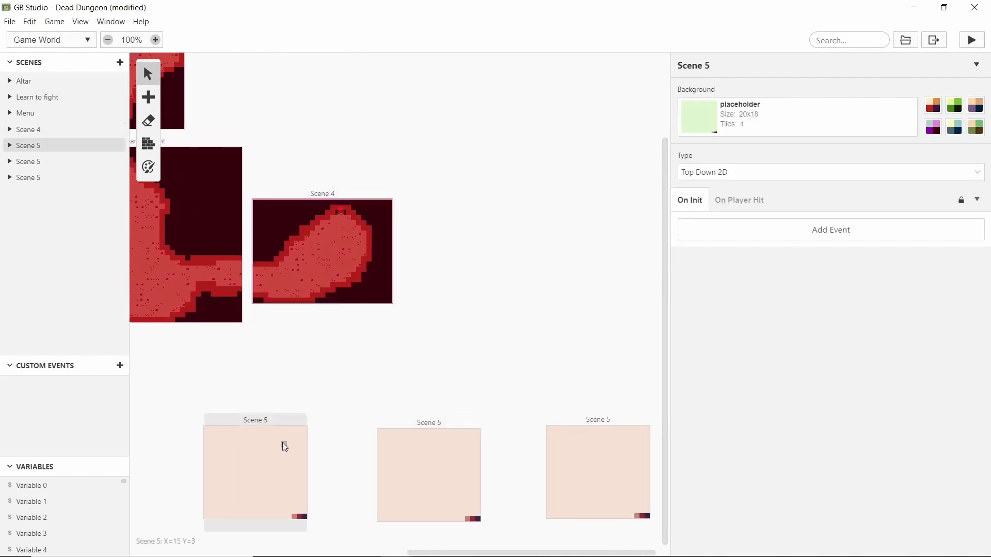
{"action": "left_click", "coordinate": [438, 444]}
{"action": "left_click", "coordinate": [590, 447]}
{"action": "left_click_drag", "start_coordinate": [226, 344], "coordinate": [548, 375]}
{"action": "left_click_drag", "start_coordinate": [631, 202], "coordinate": [553, 270]}
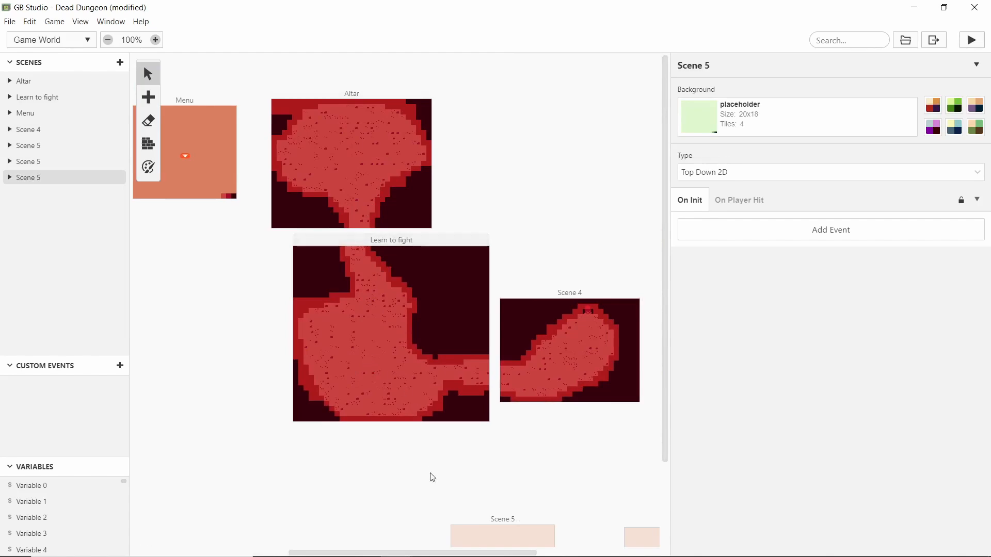
Step: Switch to GIMP, bring up the static.png arrow image and turn on its grid
{"action": "left_click", "coordinate": [460, 544]}
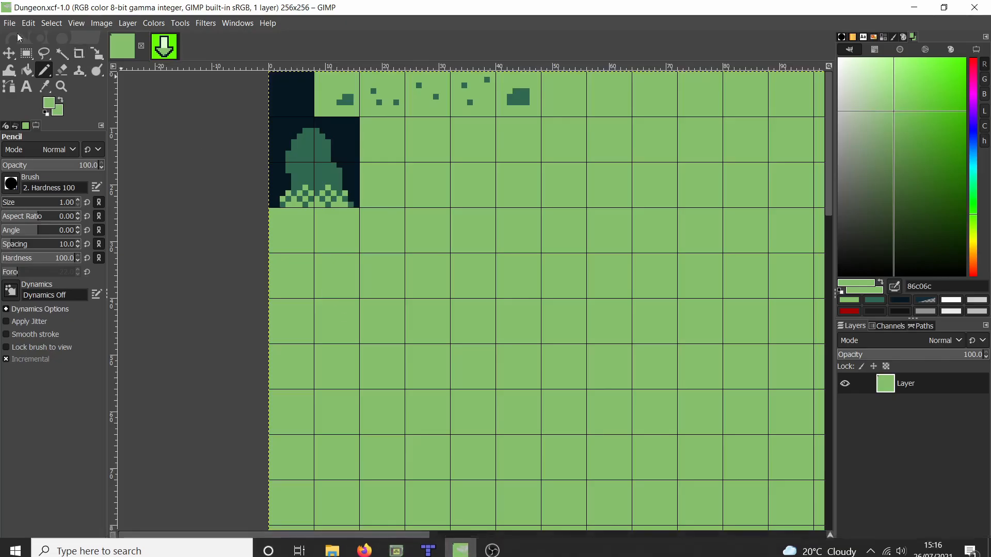
{"action": "left_click", "coordinate": [154, 50]}
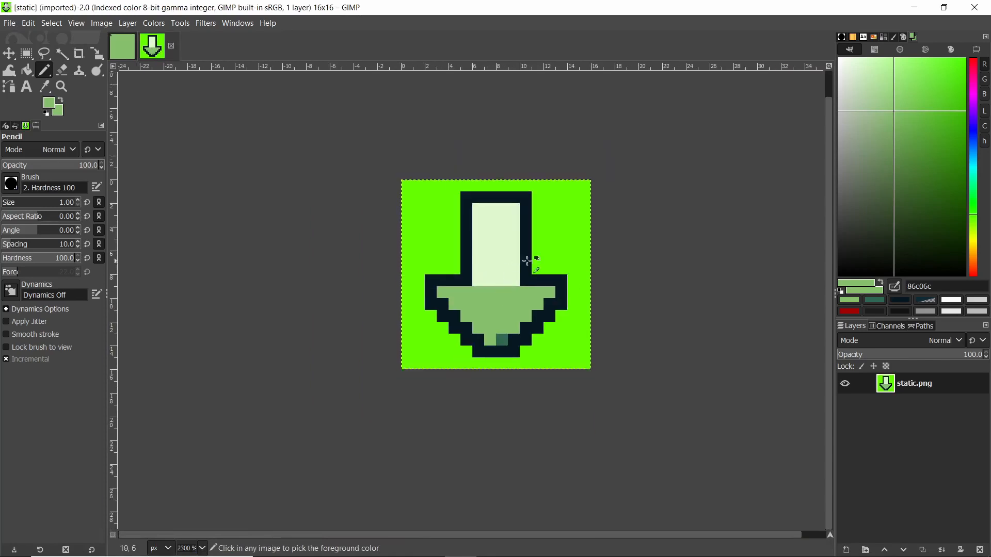
{"action": "left_click", "coordinate": [81, 23]}
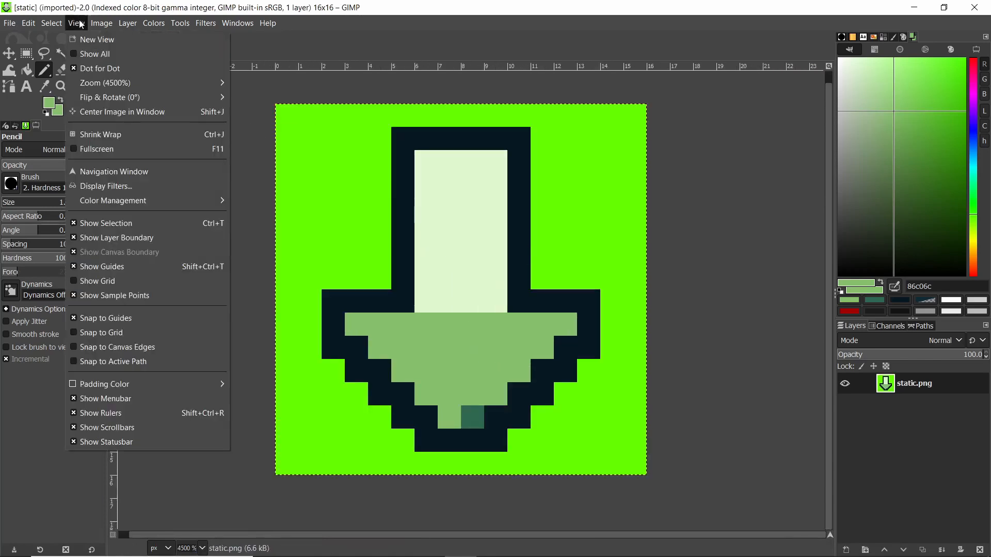
{"action": "left_click", "coordinate": [94, 282]}
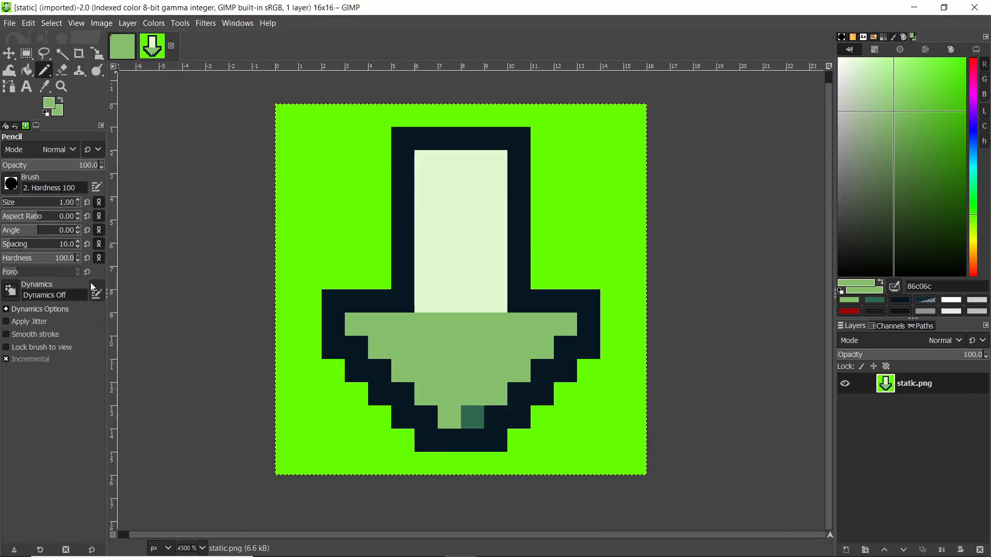
Step: Set the arrow image's grid spacing to 8 pixels both horizontally and vertically
{"action": "left_click", "coordinate": [103, 23]}
{"action": "left_click", "coordinate": [110, 341]}
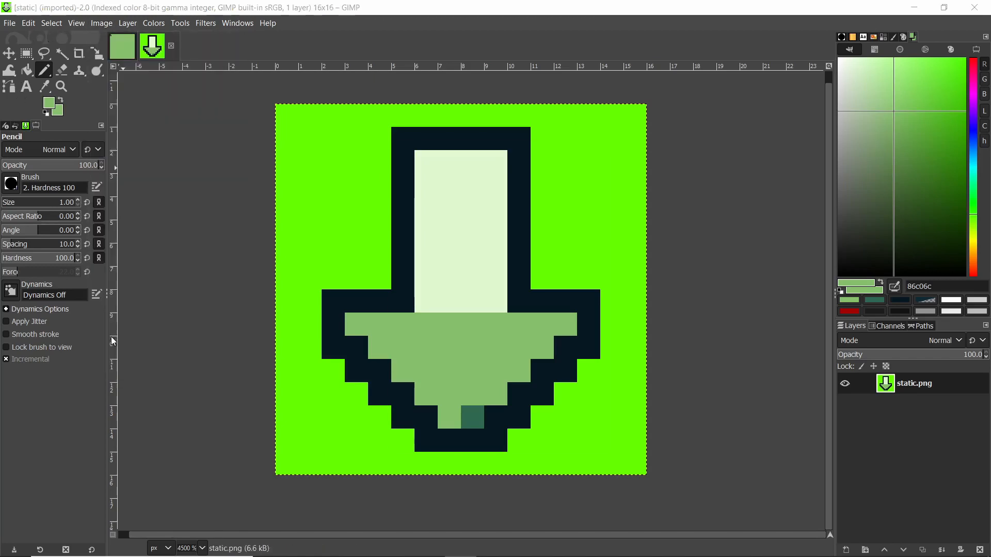
{"action": "double_click", "coordinate": [441, 293]}
{"action": "type", "text": "8"}
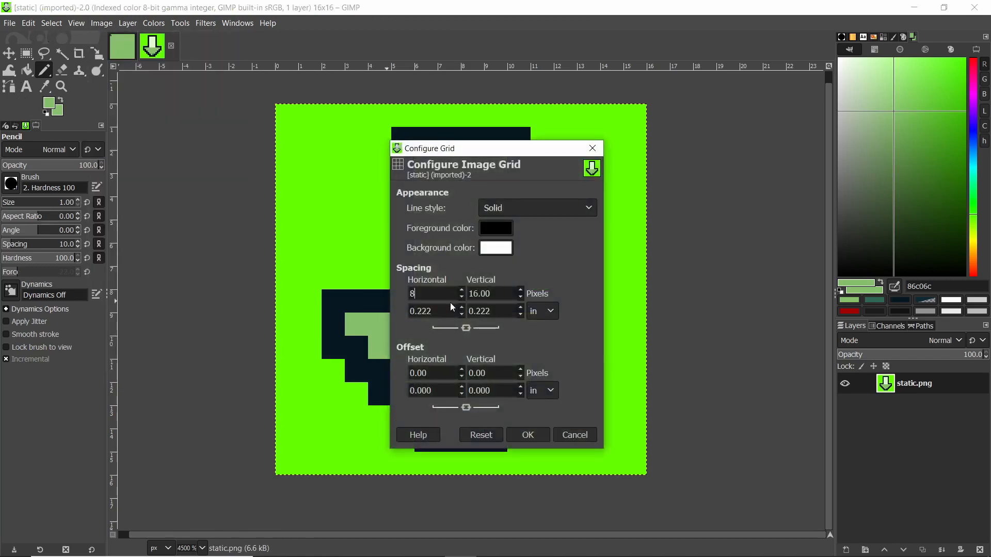
{"action": "left_click", "coordinate": [548, 433]}
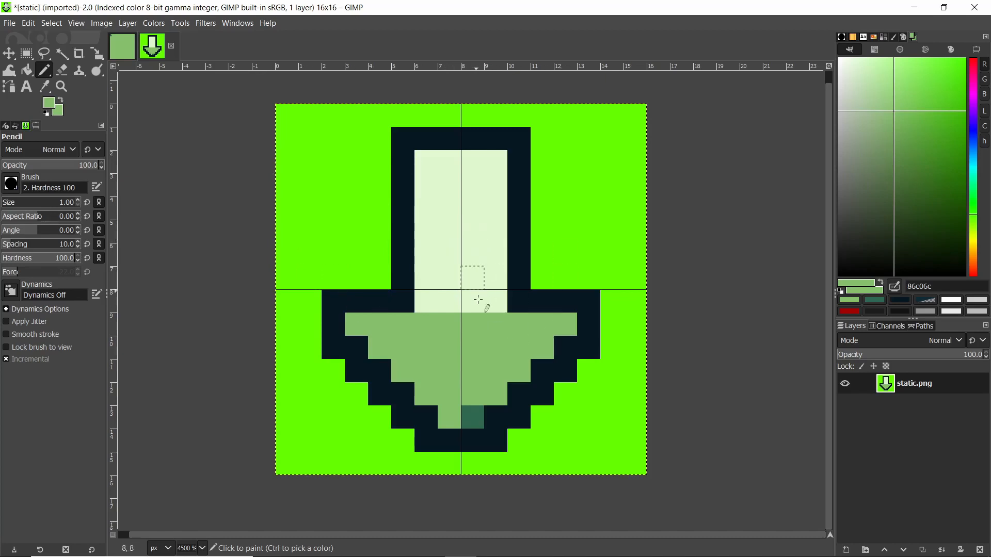
{"action": "scroll", "coordinate": [424, 260], "scroll_direction": "down", "scroll_amount": 2, "text": "ctrl"}
{"action": "scroll", "coordinate": [424, 260], "scroll_direction": "up", "scroll_amount": 1, "text": "ctrl"}
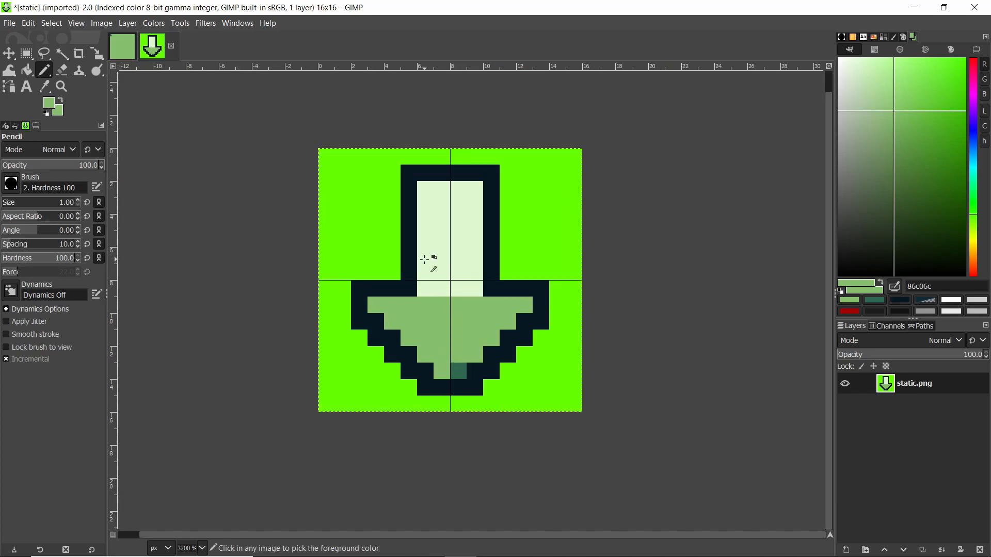
Step: Add a transparent layer above static.png and paint over the arrow on static.png with the background green 65ff00
{"action": "left_click", "coordinate": [850, 550]}
{"action": "left_click", "coordinate": [915, 537]}
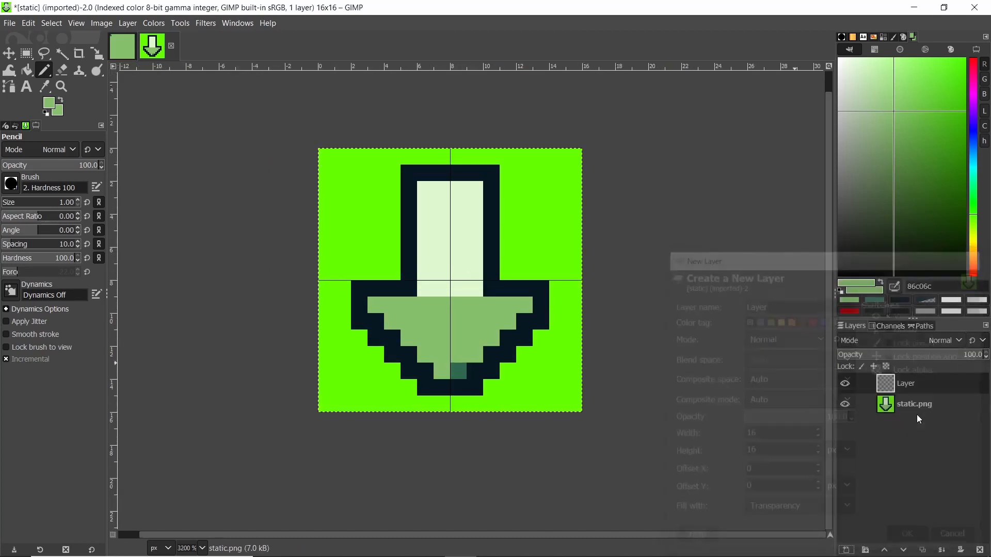
{"action": "left_click", "coordinate": [512, 222], "text": "ctrl"}
{"action": "key", "text": "bracketright"}
{"action": "key", "text": "bracketright"}
{"action": "key", "text": "bracketright"}
{"action": "key", "text": "bracketright"}
{"action": "key", "text": "bracketright"}
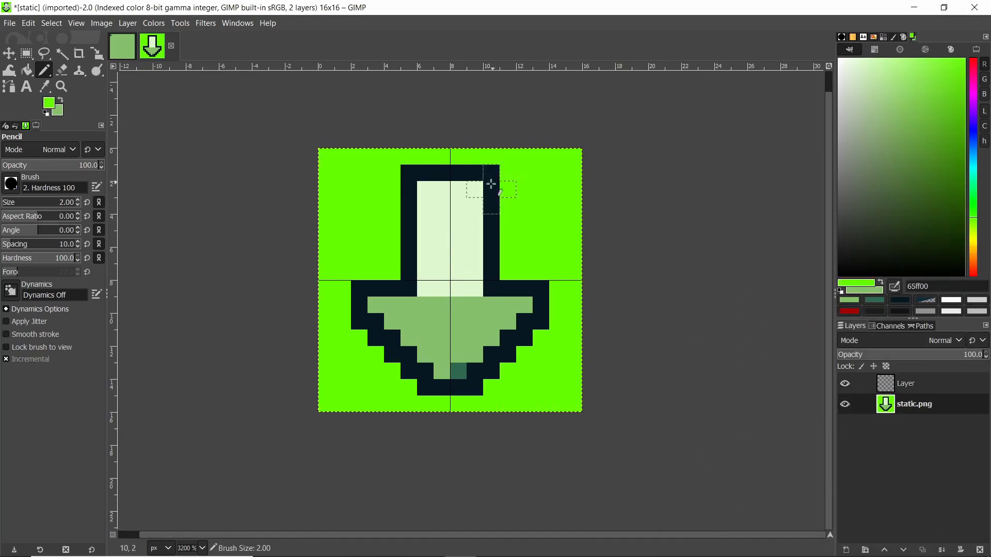
{"action": "mouse_move", "coordinate": [491, 186]}
{"action": "left_mouse_down"}
{"action": "mouse_move", "coordinate": [334, 284]}
{"action": "mouse_move", "coordinate": [449, 289]}
{"action": "left_mouse_up"}
{"action": "left_click_drag", "start_coordinate": [434, 142], "coordinate": [430, 342]}
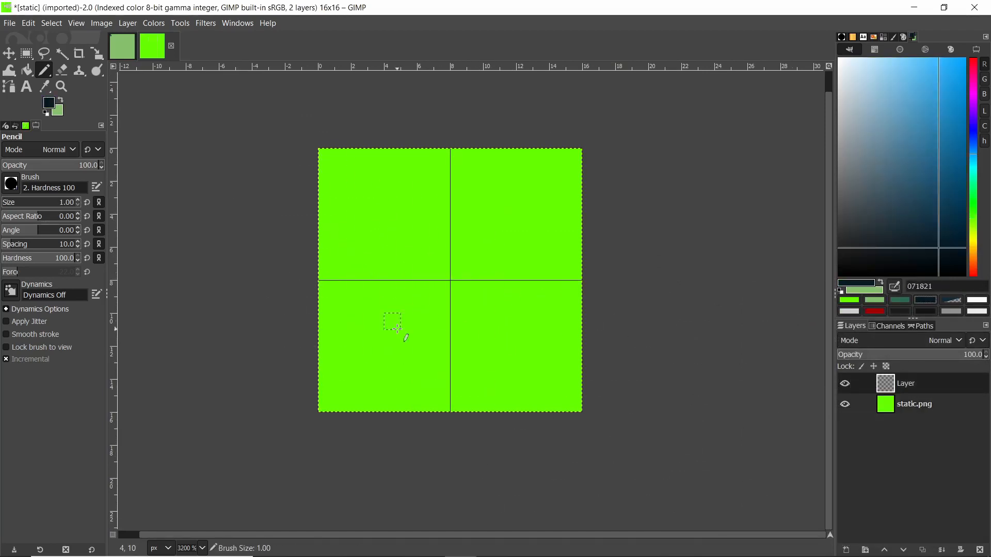
Step: Draw two vertical eye stalks, 3 and 4 pixels tall, in dark 071821 in the upper-right quadrant of the new layer
{"action": "scroll", "coordinate": [397, 331], "scroll_direction": "up", "scroll_amount": 2, "text": "ctrl"}
{"action": "scroll", "coordinate": [325, 389], "scroll_direction": "down", "scroll_amount": 1, "text": "ctrl"}
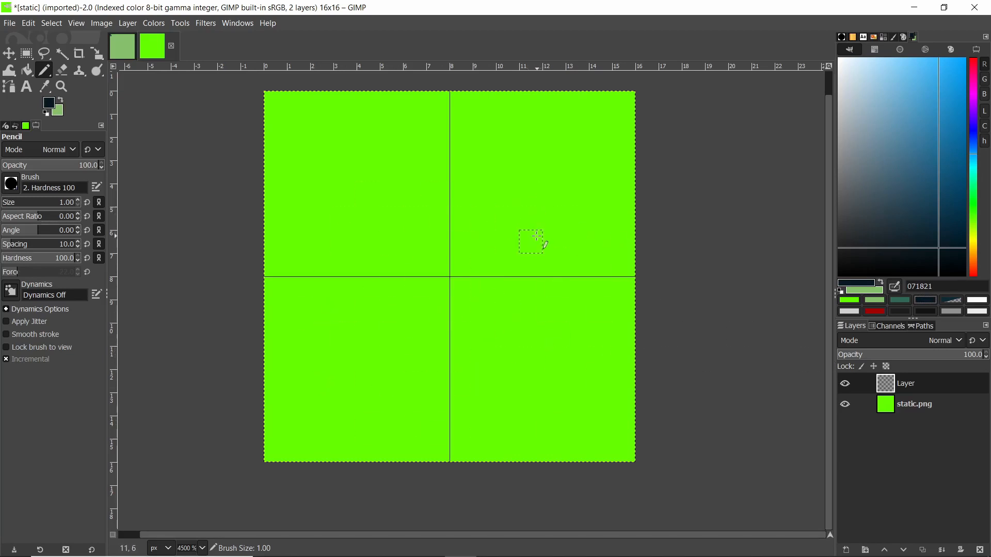
{"action": "left_click_drag", "start_coordinate": [536, 237], "coordinate": [531, 194]}
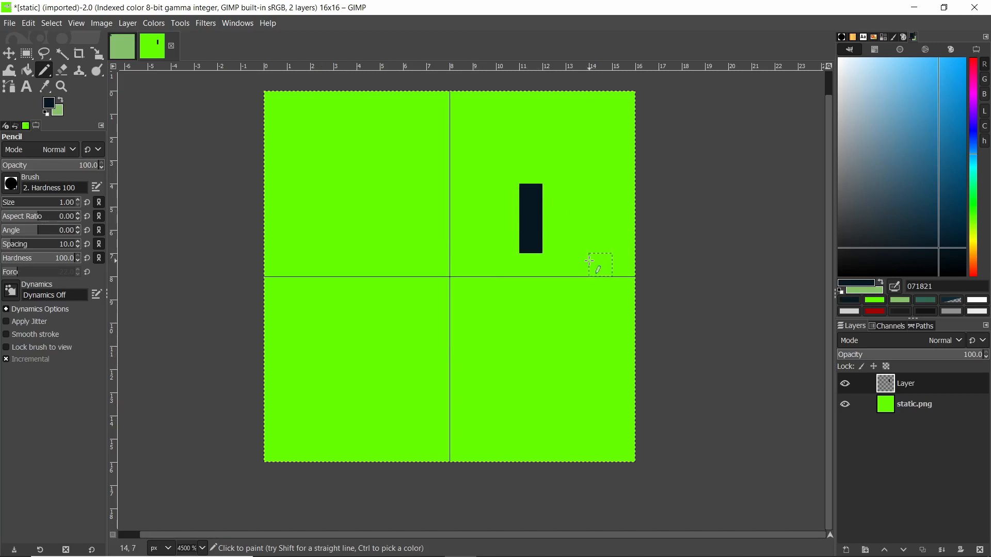
{"action": "left_click_drag", "start_coordinate": [583, 266], "coordinate": [575, 227]}
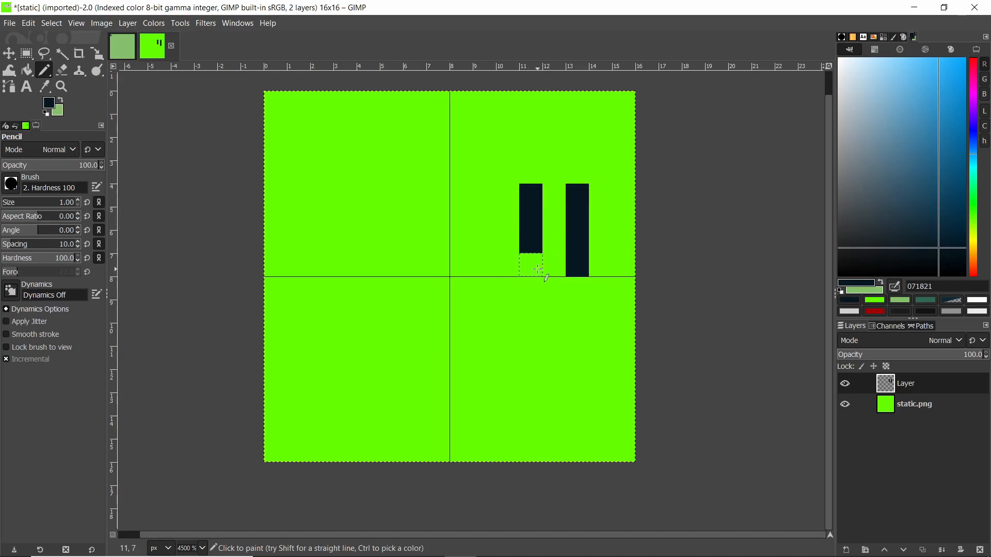
Step: Draw the slug's stepped body beneath the eye stalks in dark green 306850 and erase the stray pixel near its front
{"action": "left_click", "coordinate": [932, 302]}
{"action": "left_click_drag", "start_coordinate": [536, 265], "coordinate": [505, 266]}
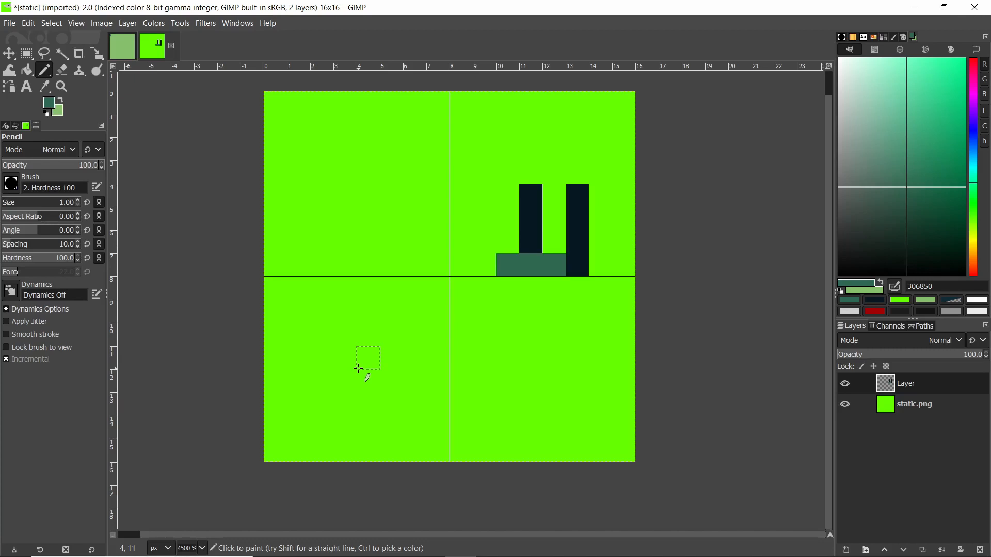
{"action": "mouse_move", "coordinate": [485, 266]}
{"action": "left_mouse_down"}
{"action": "mouse_move", "coordinate": [456, 261]}
{"action": "mouse_move", "coordinate": [411, 287]}
{"action": "mouse_move", "coordinate": [346, 295]}
{"action": "left_mouse_up"}
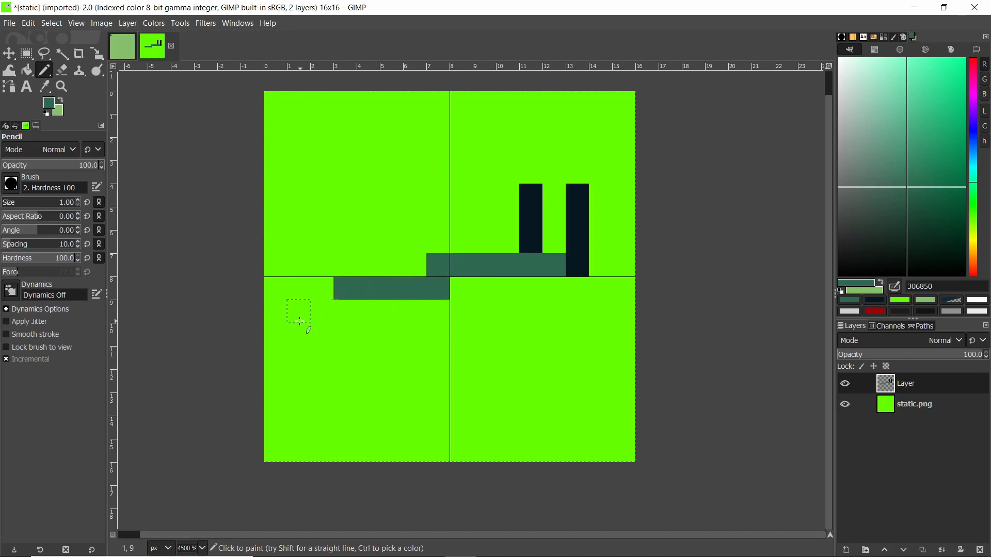
{"action": "mouse_move", "coordinate": [299, 321]}
{"action": "left_mouse_down"}
{"action": "mouse_move", "coordinate": [590, 314]}
{"action": "mouse_move", "coordinate": [566, 296]}
{"action": "mouse_move", "coordinate": [452, 289]}
{"action": "left_mouse_up"}
{"action": "mouse_move", "coordinate": [586, 328]}
{"action": "left_mouse_down"}
{"action": "mouse_move", "coordinate": [302, 330]}
{"action": "mouse_move", "coordinate": [319, 309]}
{"action": "mouse_move", "coordinate": [355, 293]}
{"action": "mouse_move", "coordinate": [461, 268]}
{"action": "left_mouse_up"}
{"action": "key", "text": "shift+e"}
{"action": "left_click", "coordinate": [593, 334]}
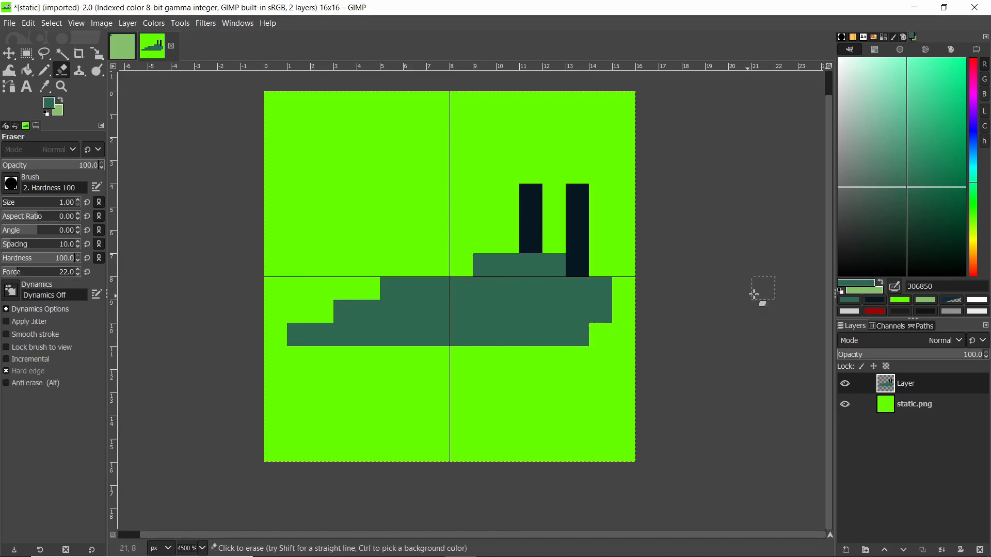
Step: Paint the top pixel of both eye stalks white with ffffff
{"action": "scroll", "coordinate": [580, 278], "scroll_direction": "down", "scroll_amount": 2, "text": "ctrl"}
{"action": "scroll", "coordinate": [578, 279], "scroll_direction": "up", "scroll_amount": 1, "text": "ctrl"}
{"action": "key", "text": "n"}
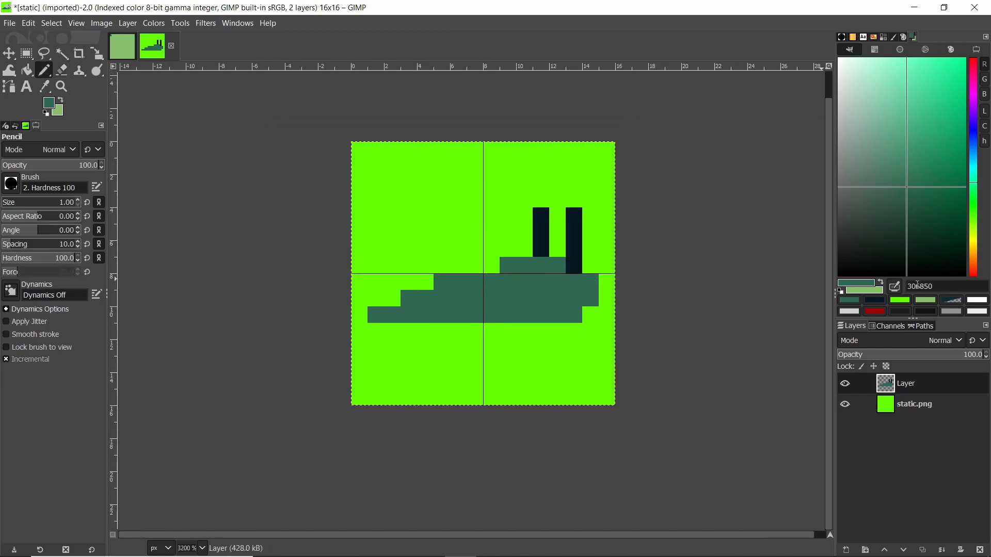
{"action": "left_click", "coordinate": [982, 300]}
{"action": "mouse_move", "coordinate": [578, 225]}
{"action": "left_mouse_down"}
{"action": "mouse_move", "coordinate": [574, 214]}
{"action": "mouse_move", "coordinate": [541, 216]}
{"action": "left_mouse_up"}
{"action": "scroll", "coordinate": [612, 211], "scroll_direction": "down", "scroll_amount": 4, "text": "ctrl"}
{"action": "scroll", "coordinate": [603, 219], "scroll_direction": "up", "scroll_amount": 4, "text": "ctrl"}
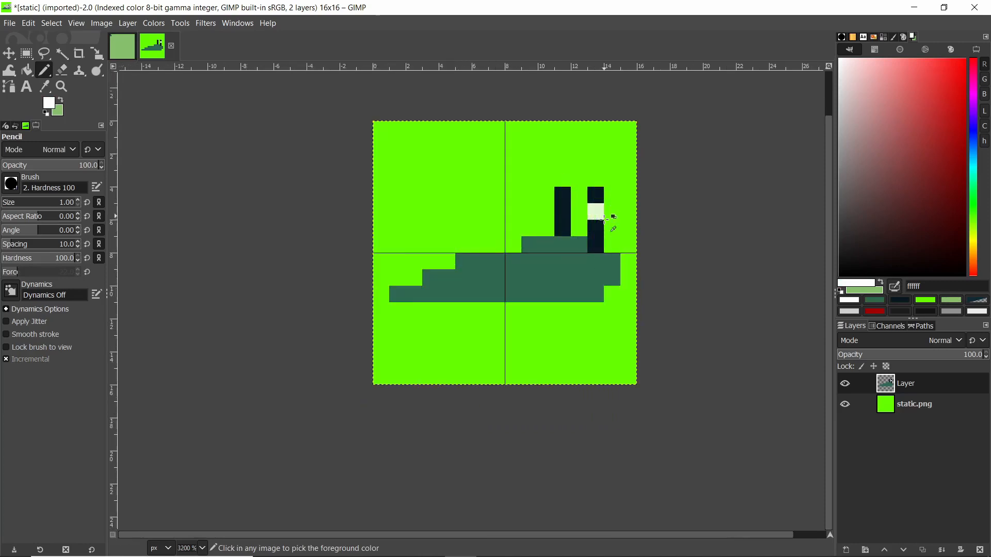
{"action": "scroll", "coordinate": [622, 209], "scroll_direction": "down", "scroll_amount": 2, "text": "ctrl"}
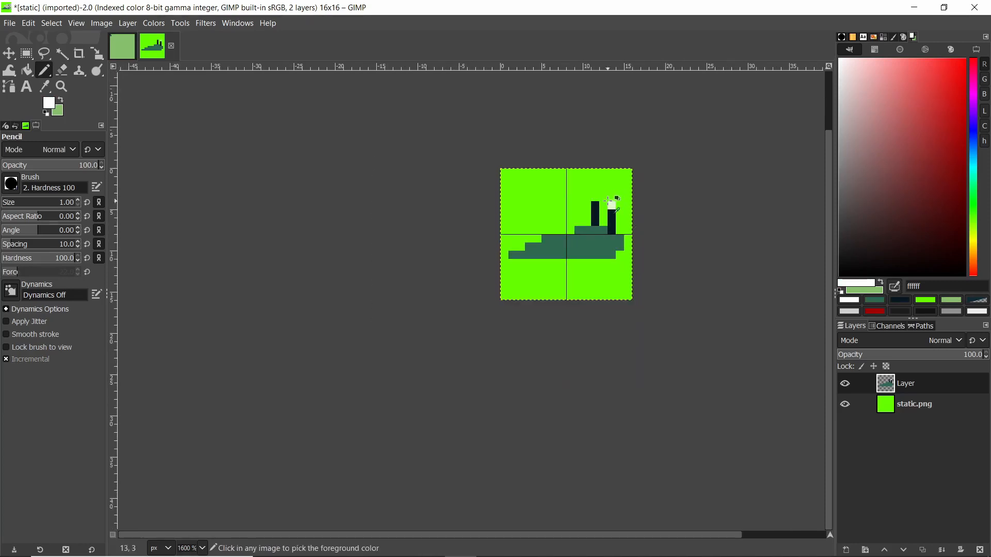
{"action": "scroll", "coordinate": [604, 196], "scroll_direction": "up", "scroll_amount": 3, "text": "ctrl"}
{"action": "scroll", "coordinate": [675, 230], "scroll_direction": "down", "scroll_amount": 2, "text": "ctrl"}
{"action": "scroll", "coordinate": [681, 240], "scroll_direction": "down", "scroll_amount": 3, "text": "ctrl"}
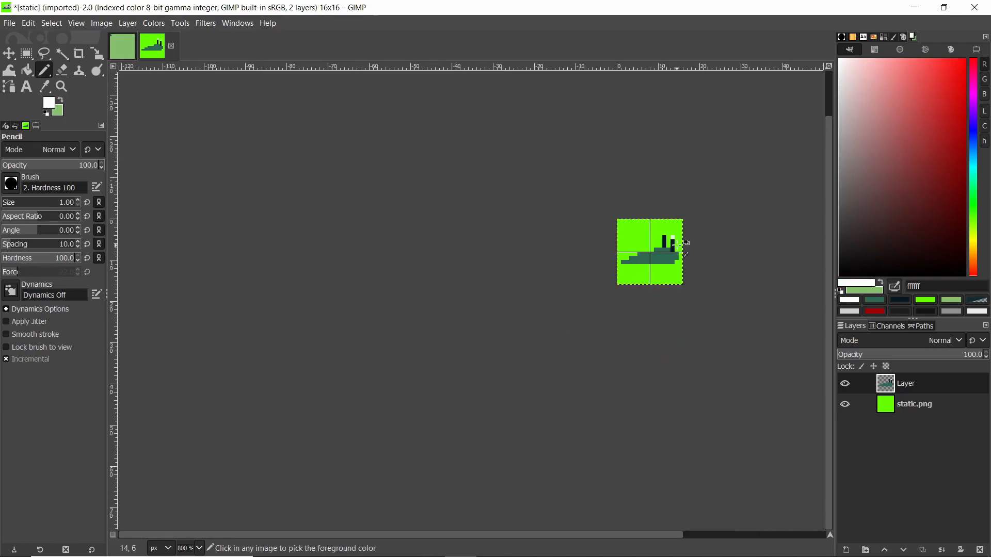
{"action": "scroll", "coordinate": [671, 232], "scroll_direction": "up", "scroll_amount": 5, "text": "ctrl"}
{"action": "scroll", "coordinate": [690, 249], "scroll_direction": "down", "scroll_amount": 3, "text": "ctrl"}
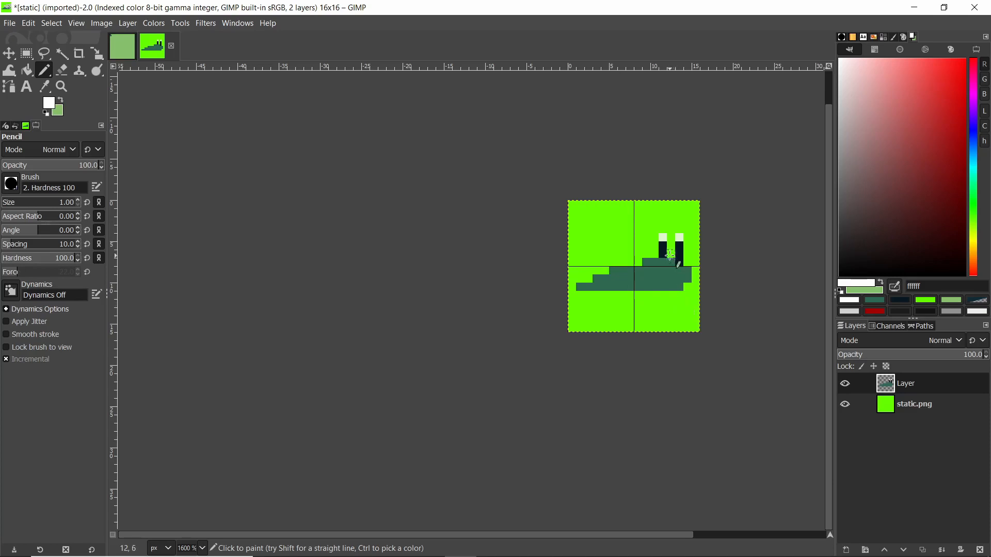
{"action": "scroll", "coordinate": [704, 257], "scroll_direction": "up", "scroll_amount": 3, "text": "ctrl"}
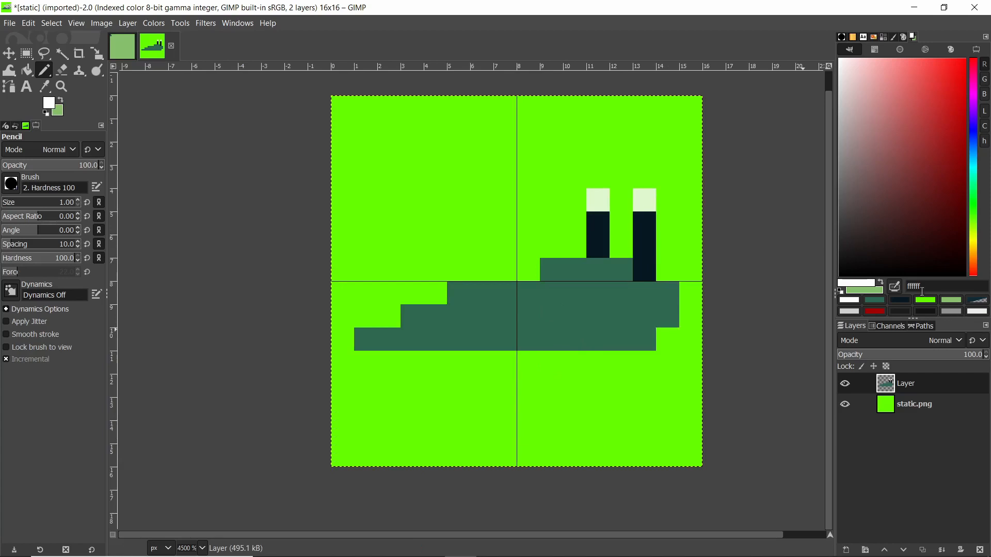
Step: Fill the slug's body with light green 86c06c and start exporting the image
{"action": "left_click", "coordinate": [951, 300]}
{"action": "key", "text": "shift+b"}
{"action": "left_click", "coordinate": [648, 289]}
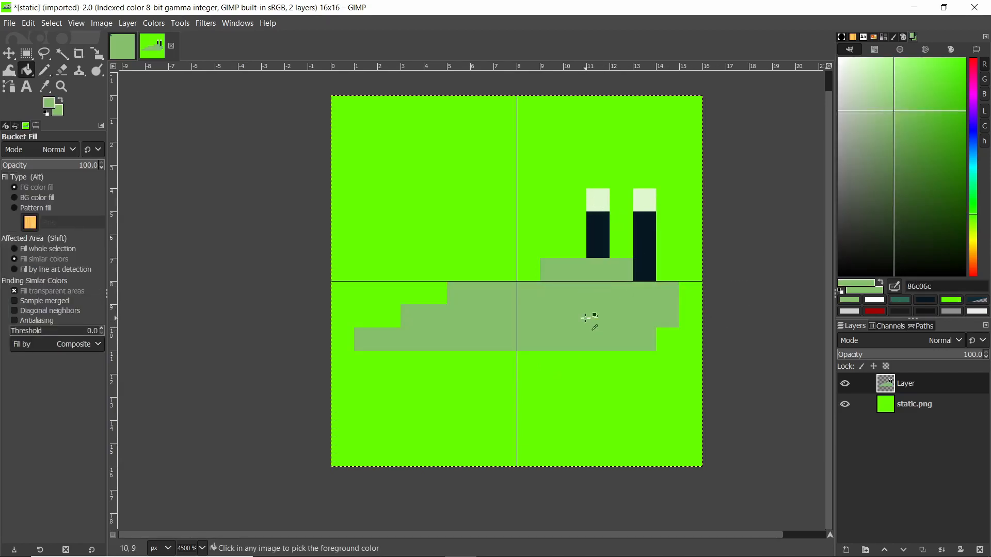
{"action": "scroll", "coordinate": [585, 276], "scroll_direction": "down", "scroll_amount": 2, "text": "ctrl"}
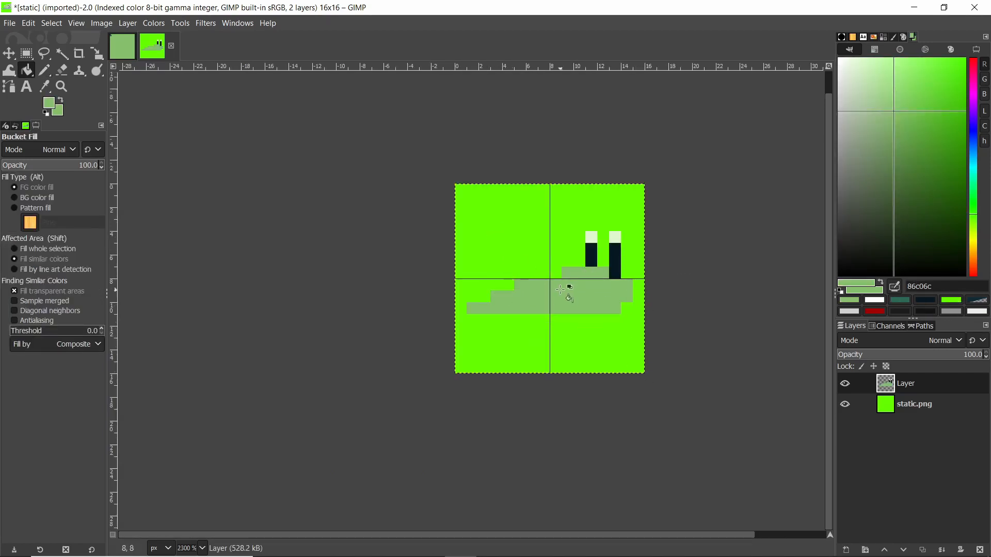
{"action": "scroll", "coordinate": [604, 302], "scroll_direction": "down", "scroll_amount": 2, "text": "ctrl"}
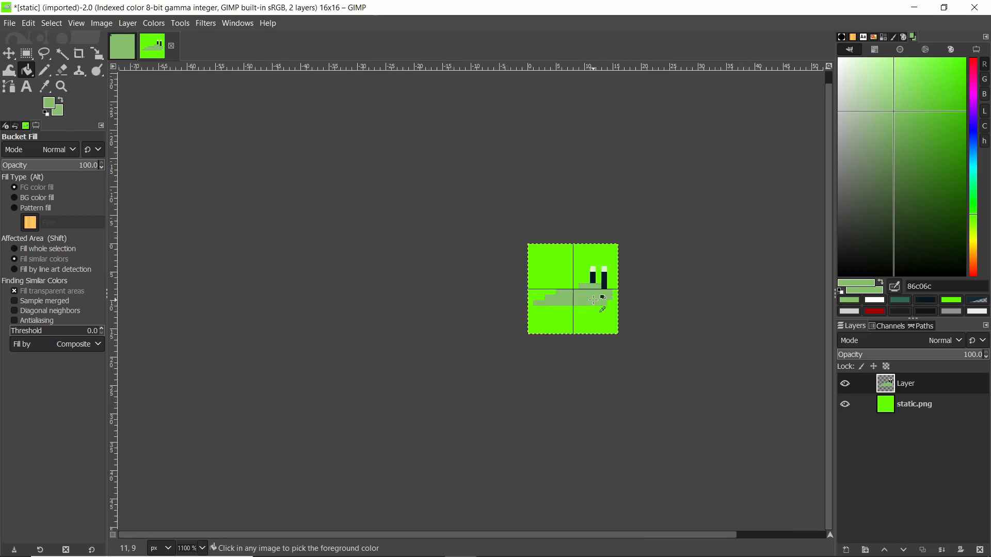
{"action": "scroll", "coordinate": [599, 299], "scroll_direction": "up", "scroll_amount": 1, "text": "ctrl"}
{"action": "left_click", "coordinate": [10, 23]}
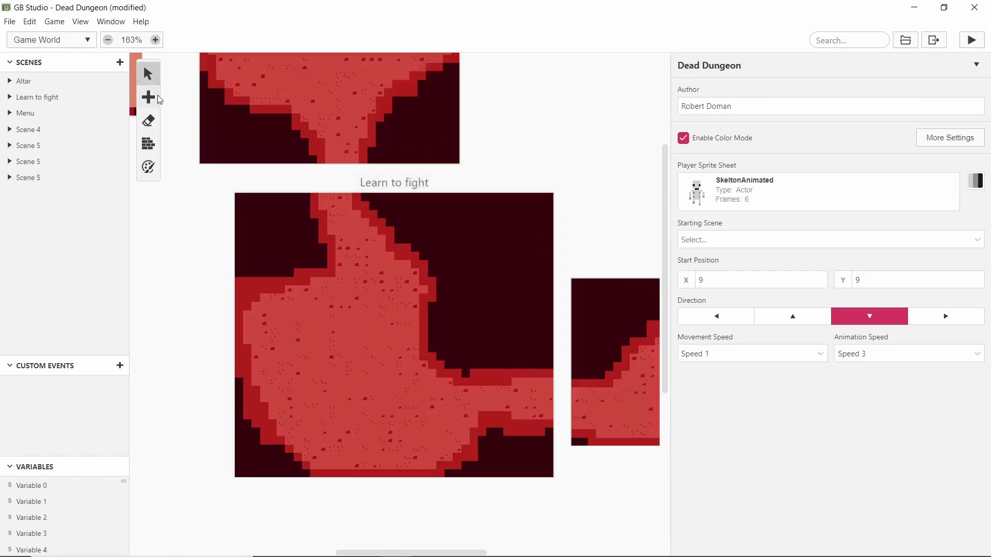
Step: Switch to GB Studio and place an actor at X 12, Y 16 in Learn to fight using the Slug sprite sheet
{"action": "left_click", "coordinate": [173, 102]}
{"action": "left_click", "coordinate": [340, 330]}
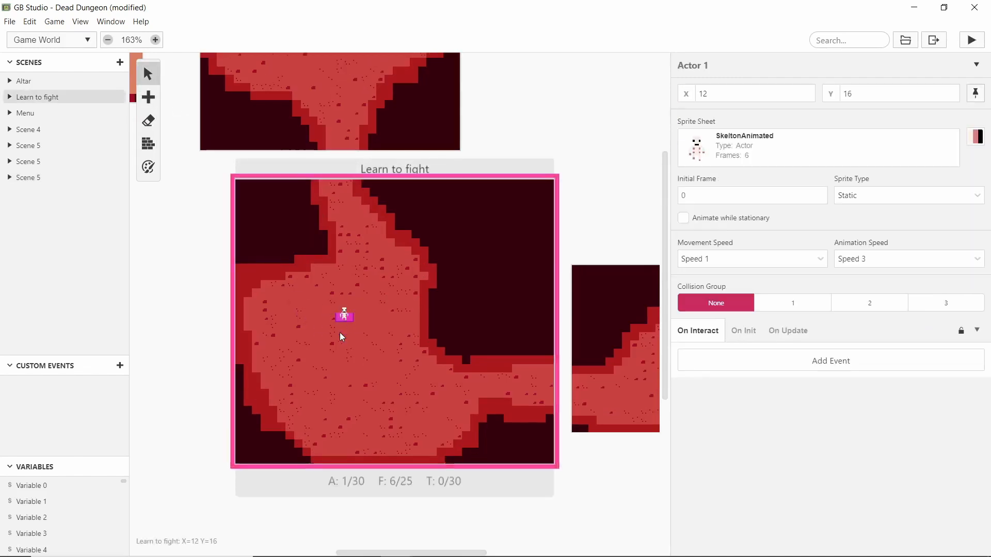
{"action": "scroll", "coordinate": [339, 323], "scroll_direction": "up", "scroll_amount": 5, "text": "ctrl"}
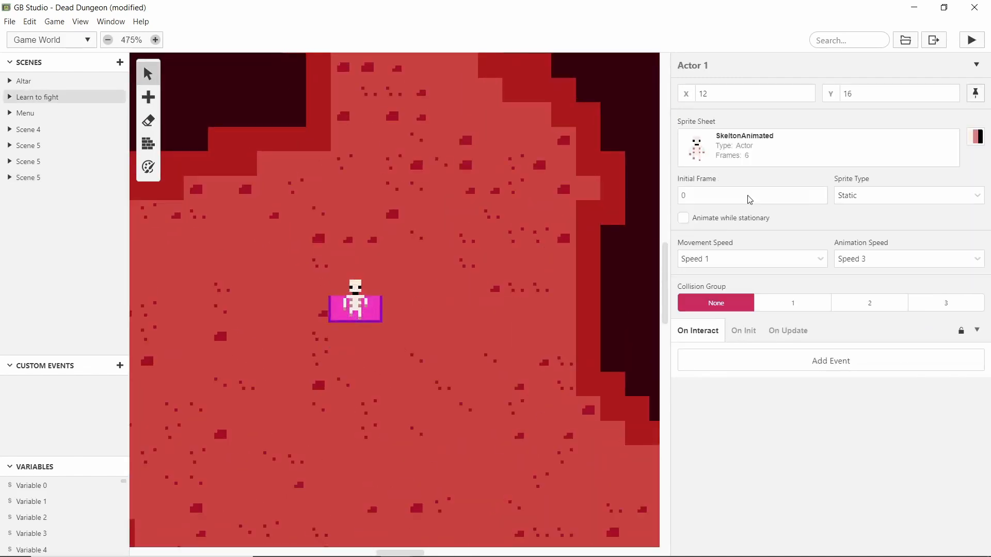
{"action": "left_click", "coordinate": [767, 132]}
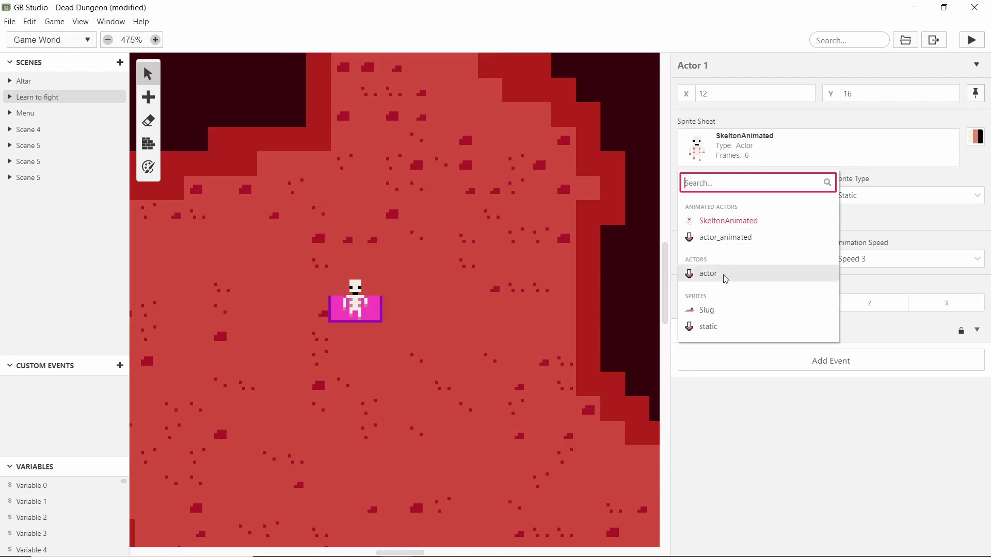
{"action": "left_click", "coordinate": [717, 314]}
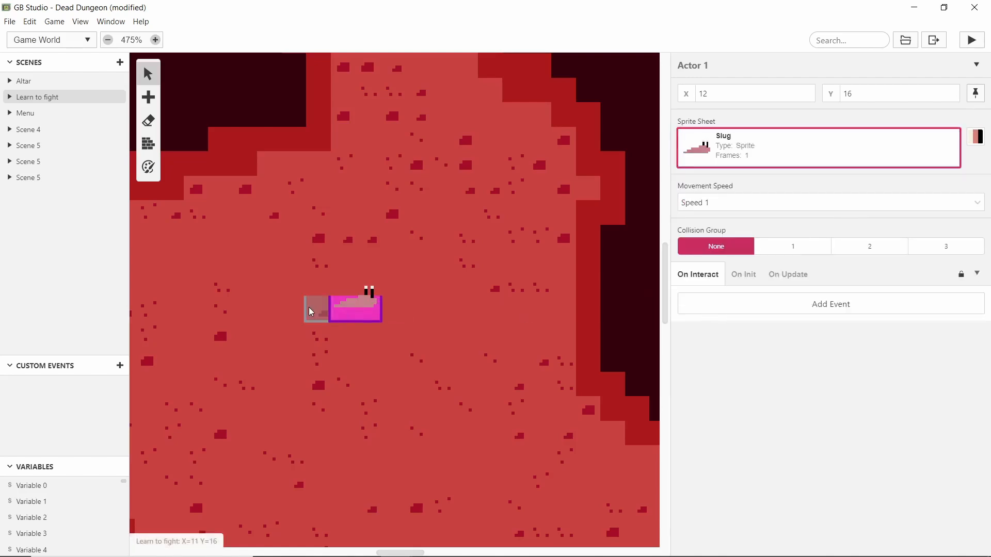
Step: Assign the green palette to the slug actor and deselect it
{"action": "scroll", "coordinate": [325, 308], "scroll_direction": "up", "scroll_amount": 2, "text": "ctrl"}
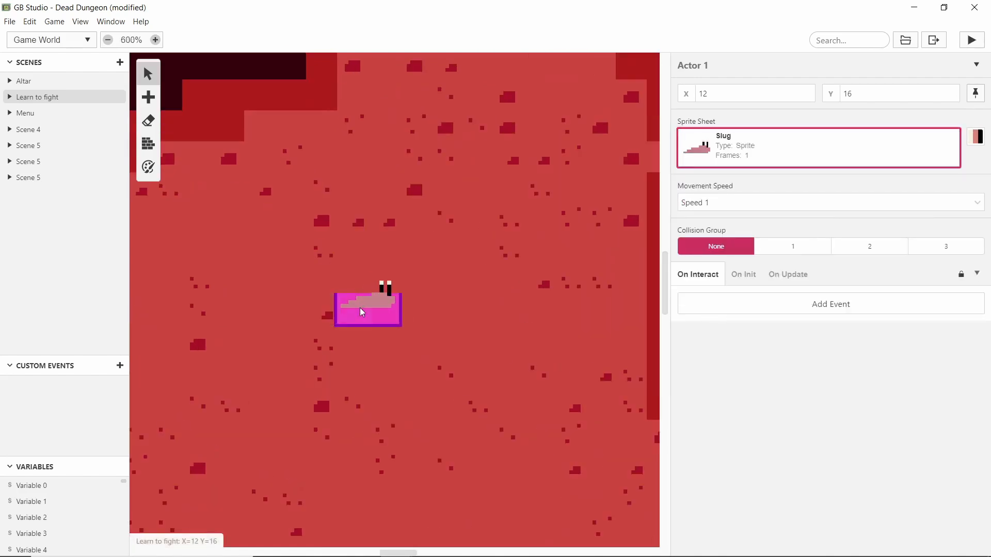
{"action": "left_click", "coordinate": [975, 137]}
{"action": "left_click", "coordinate": [913, 217]}
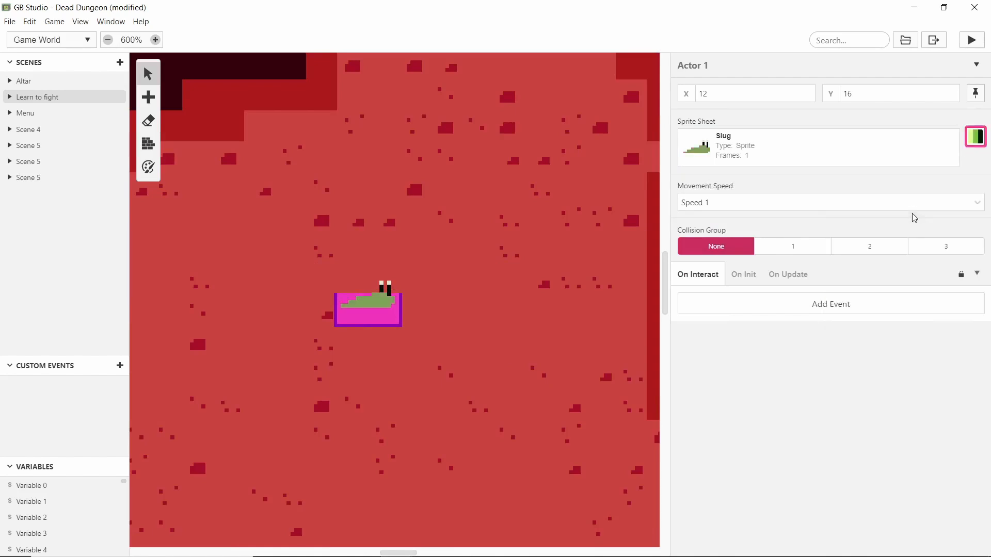
{"action": "left_click", "coordinate": [457, 340]}
{"action": "scroll", "coordinate": [423, 289], "scroll_direction": "down", "scroll_amount": 5, "text": "ctrl"}
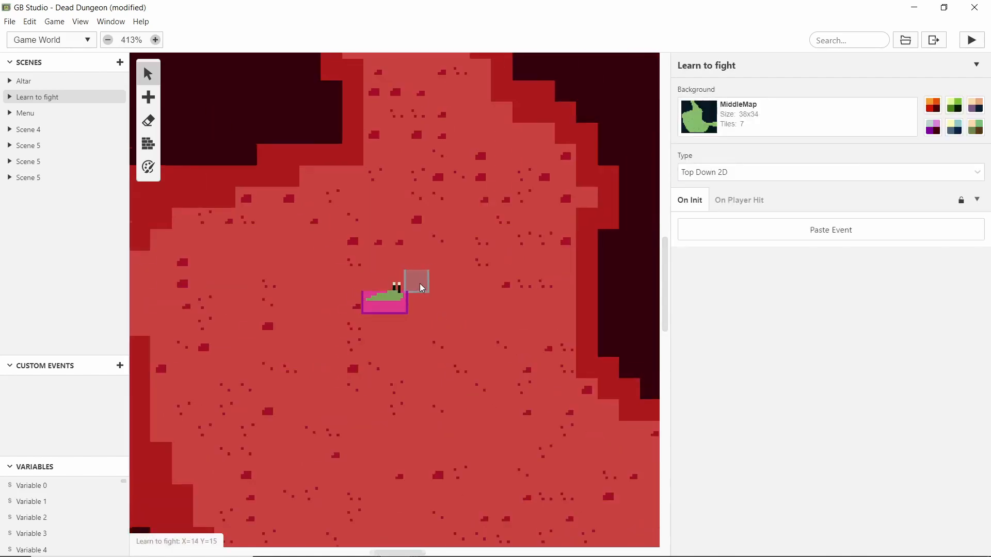
{"action": "left_click", "coordinate": [217, 315]}
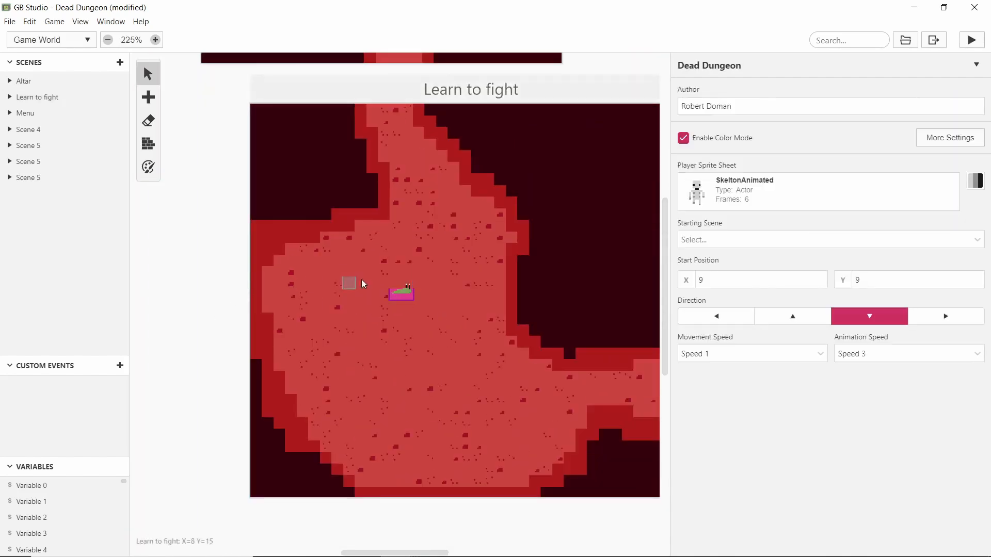
Step: Move the slug actor to X 16, Y 14 in the Learn to fight scene
{"action": "scroll", "coordinate": [389, 258], "scroll_direction": "up", "scroll_amount": 6}
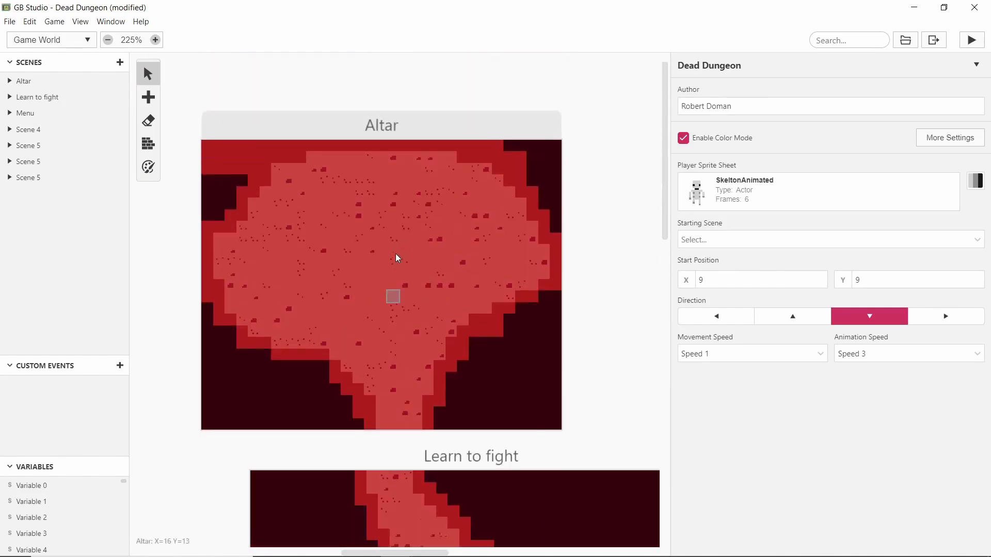
{"action": "scroll", "coordinate": [397, 259], "scroll_direction": "down", "scroll_amount": 5}
{"action": "left_click", "coordinate": [402, 359]}
{"action": "left_click_drag", "start_coordinate": [403, 362], "coordinate": [385, 339]}
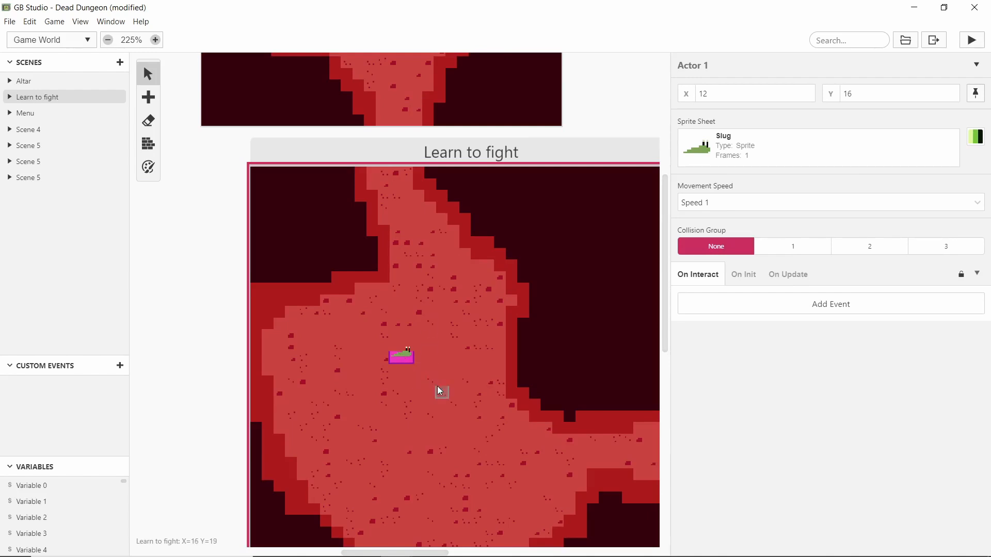
{"action": "left_click_drag", "start_coordinate": [400, 356], "coordinate": [435, 393]}
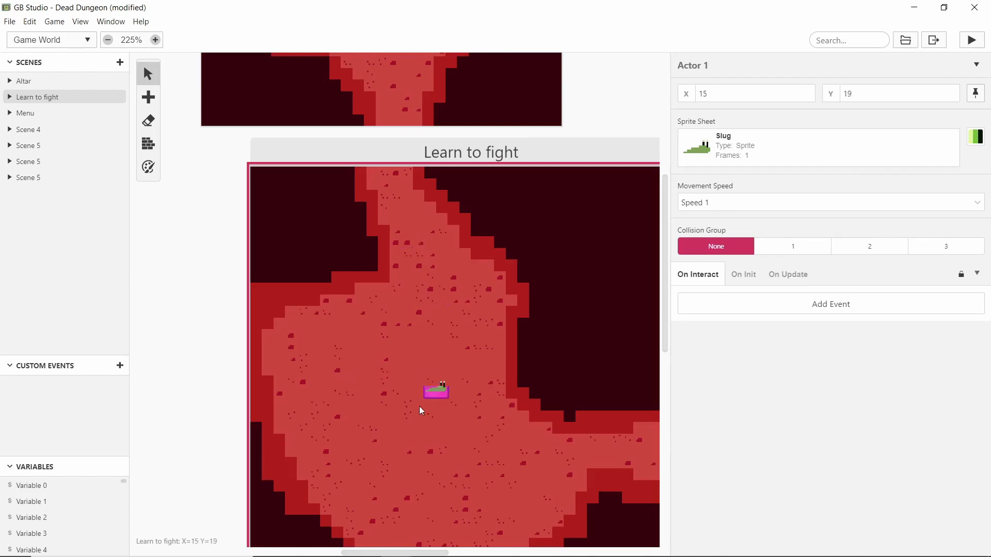
{"action": "left_click_drag", "start_coordinate": [403, 362], "coordinate": [429, 355]}
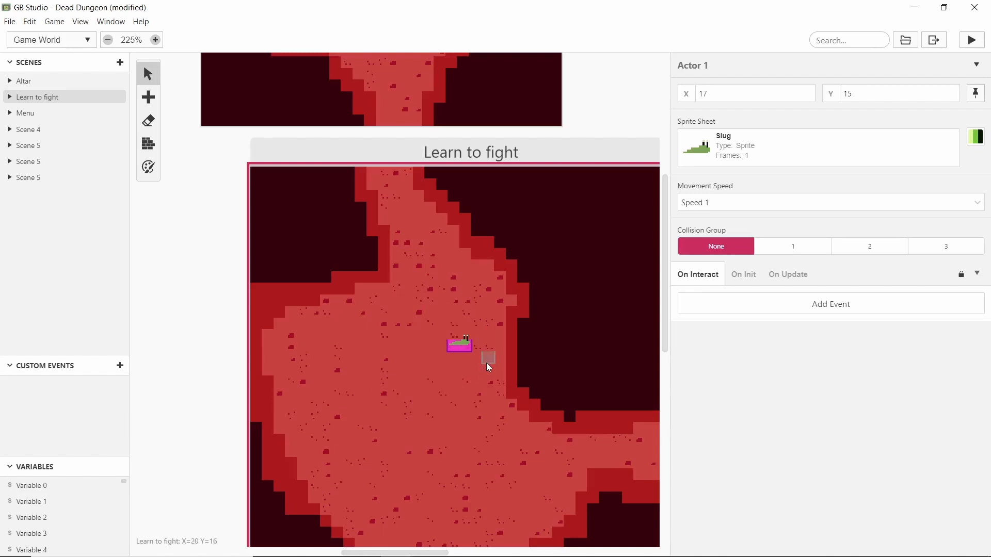
{"action": "mouse_move", "coordinate": [465, 349]}
{"action": "left_mouse_down"}
{"action": "mouse_move", "coordinate": [367, 336]}
{"action": "mouse_move", "coordinate": [434, 356]}
{"action": "mouse_move", "coordinate": [423, 360]}
{"action": "mouse_move", "coordinate": [440, 334]}
{"action": "mouse_move", "coordinate": [479, 344]}
{"action": "mouse_move", "coordinate": [399, 339]}
{"action": "mouse_move", "coordinate": [458, 341]}
{"action": "left_mouse_up"}
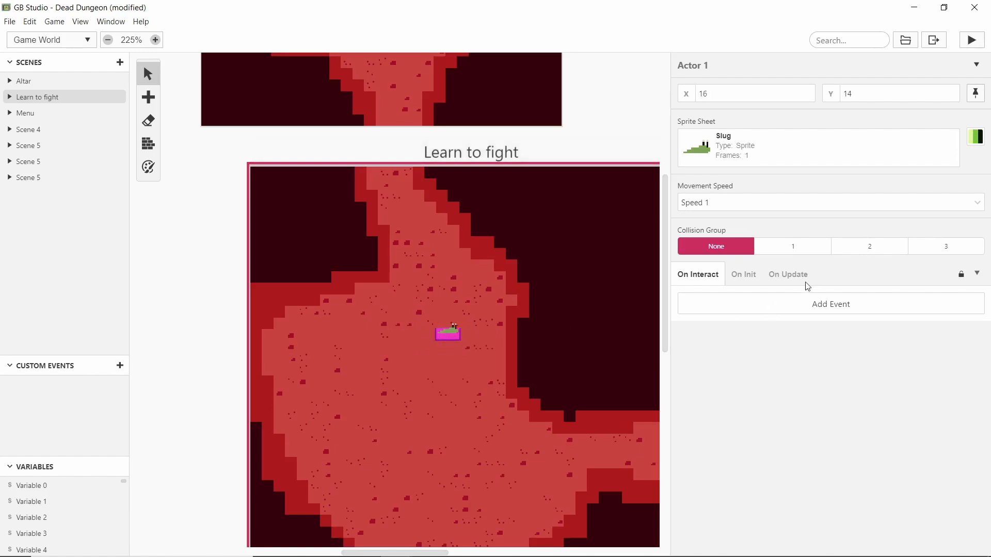
Step: Add an Actor: Move Relative event to the slug's On Init script
{"action": "left_click", "coordinate": [739, 282]}
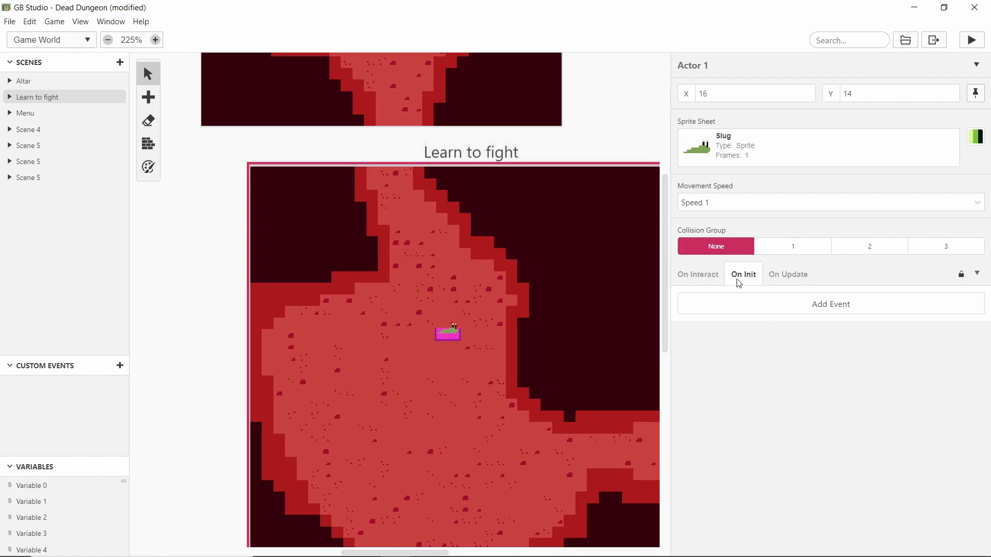
{"action": "left_click", "coordinate": [769, 304]}
{"action": "type", "text": "move"}
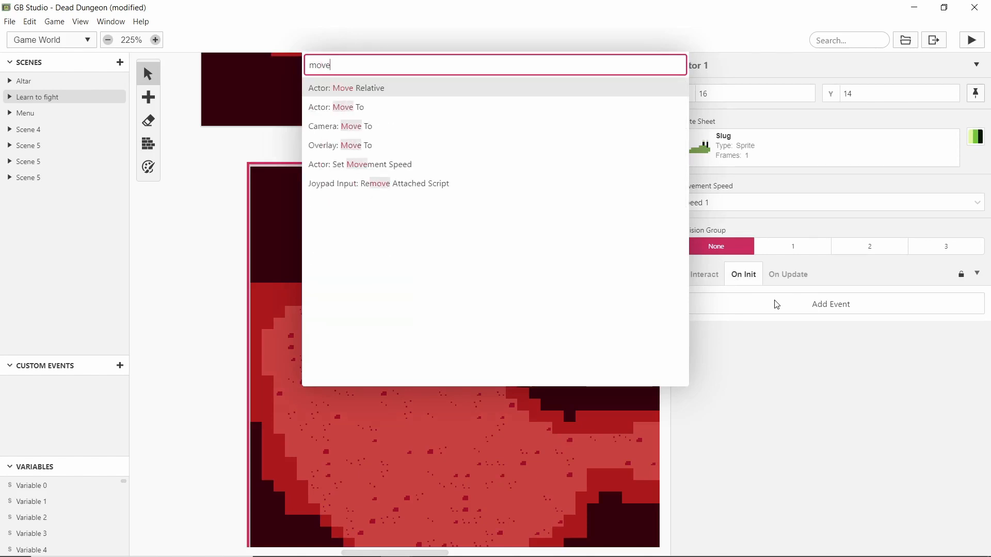
{"action": "key", "text": "Return"}
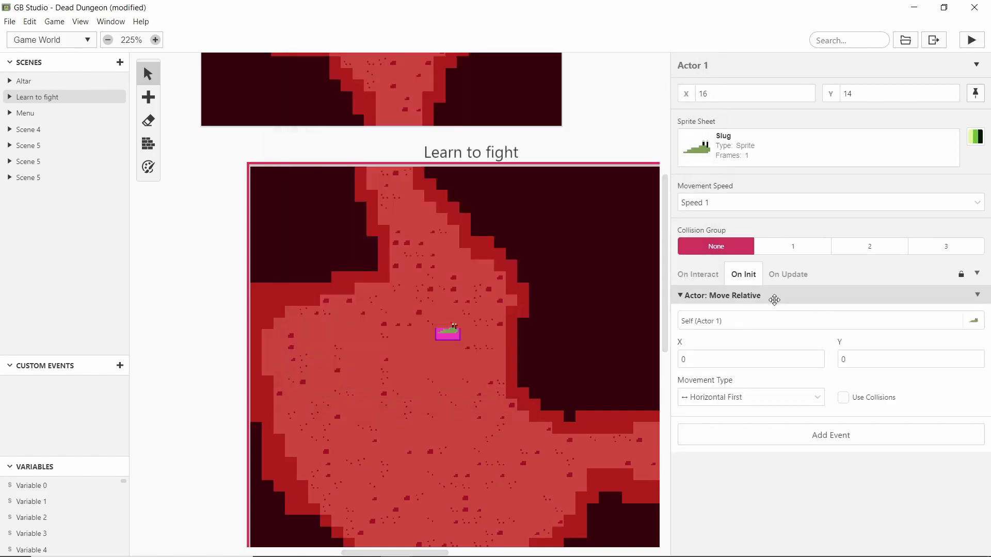
Step: Set the slug's relative move to X 5, duplicate the event after it, and set the copy's X to -5
{"action": "left_click", "coordinate": [742, 361]}
{"action": "type", "text": "1"}
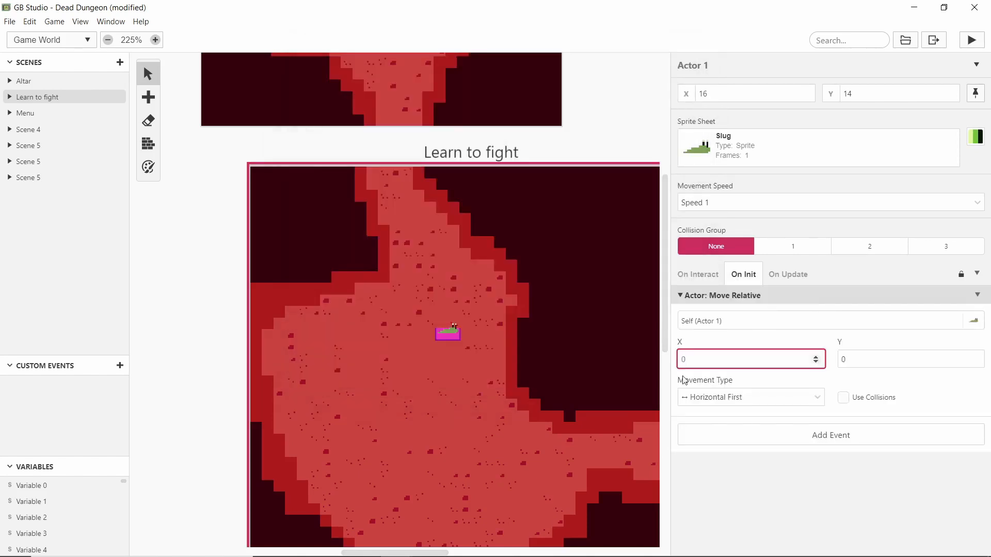
{"action": "left_click", "coordinate": [977, 295]}
{"action": "left_click", "coordinate": [939, 354]}
{"action": "left_click", "coordinate": [837, 439]}
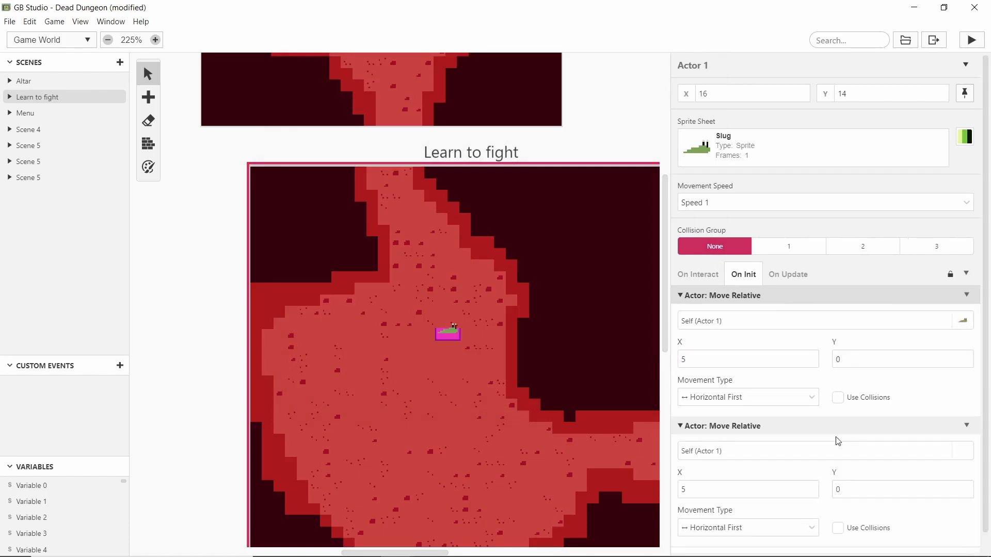
{"action": "left_click_drag", "start_coordinate": [735, 489], "coordinate": [666, 486]}
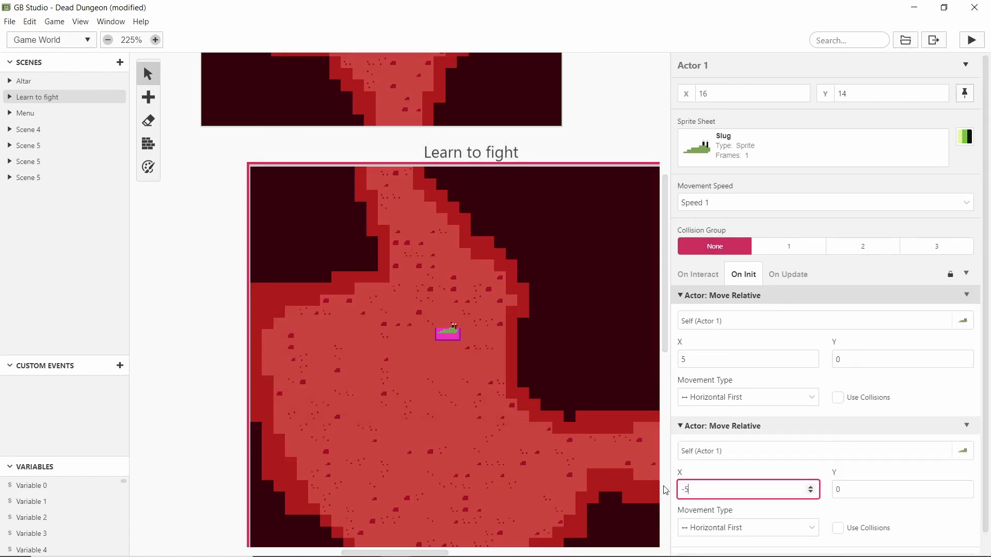
Step: Add a Loop Forever event to the slug's On Init script and move both Move Relative events inside it
{"action": "scroll", "coordinate": [735, 463], "scroll_direction": "down", "scroll_amount": 2}
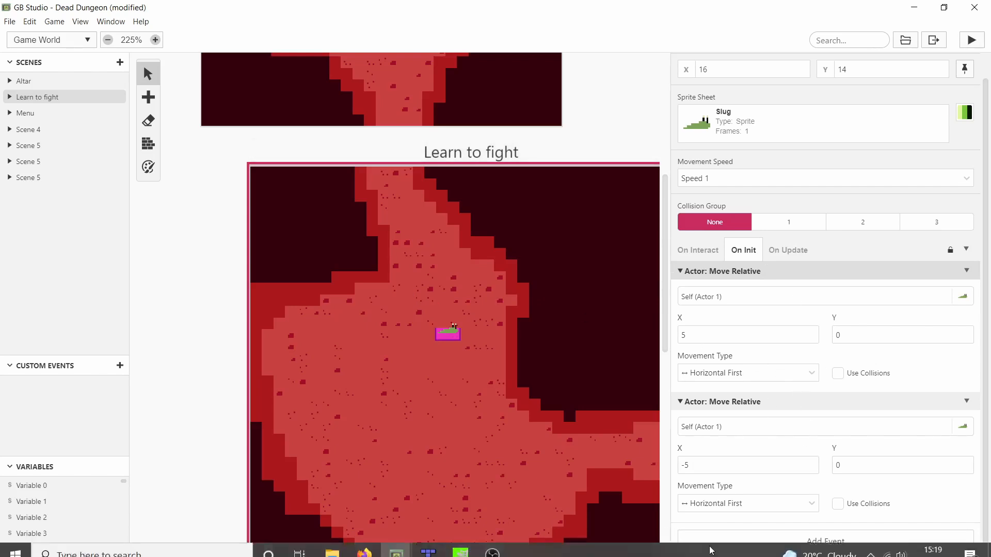
{"action": "left_click", "coordinate": [729, 540]}
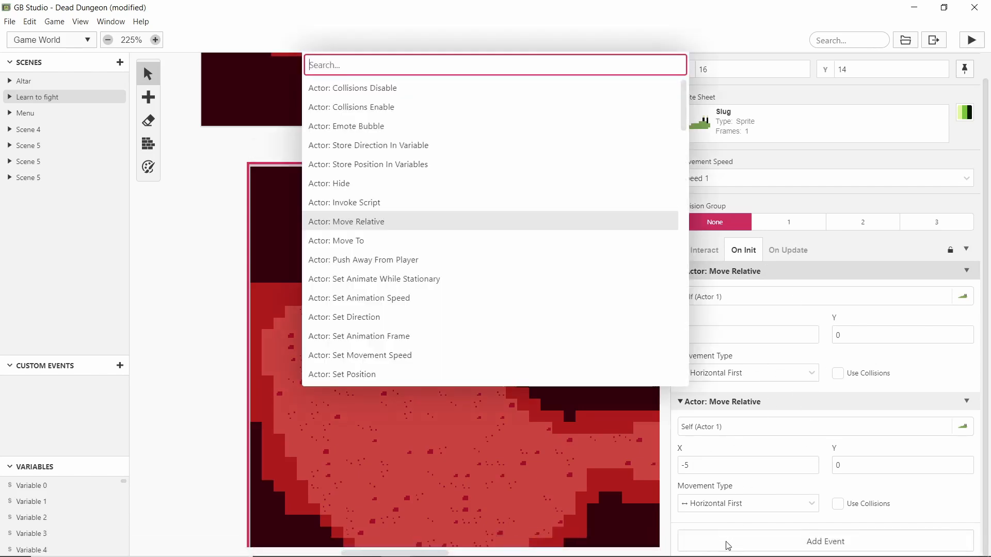
{"action": "type", "text": "loo"}
{"action": "key", "text": "Return"}
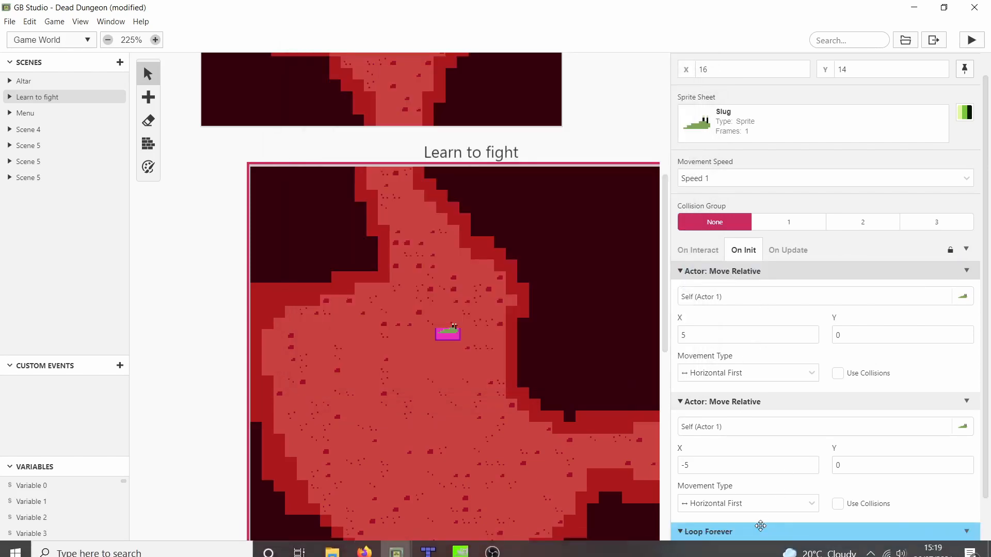
{"action": "left_click_drag", "start_coordinate": [759, 526], "coordinate": [763, 291]}
{"action": "mouse_move", "coordinate": [781, 330]}
{"action": "left_mouse_down"}
{"action": "mouse_move", "coordinate": [778, 316]}
{"action": "mouse_move", "coordinate": [782, 330]}
{"action": "left_mouse_up"}
{"action": "left_click_drag", "start_coordinate": [772, 497], "coordinate": [774, 474]}
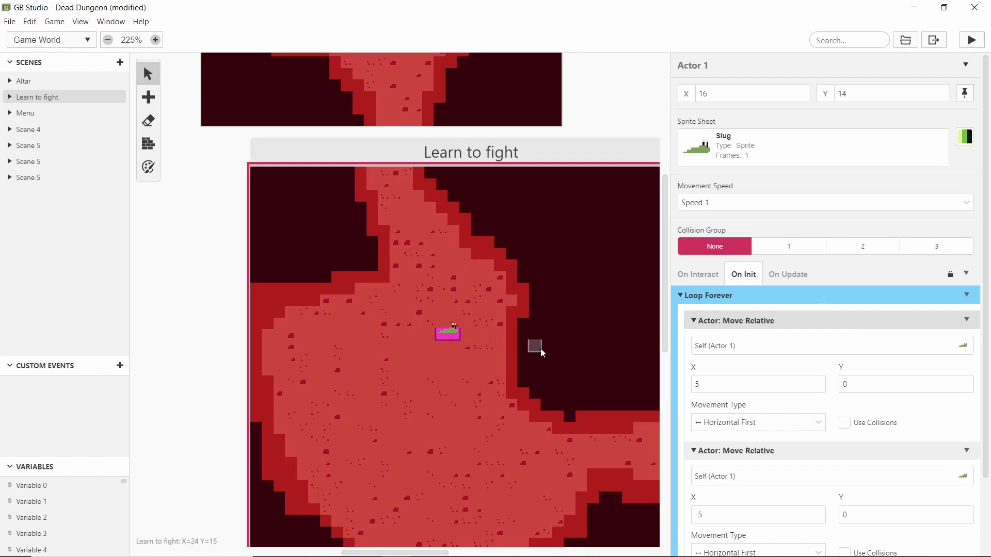
{"action": "scroll", "coordinate": [869, 365], "scroll_direction": "down", "scroll_amount": 3}
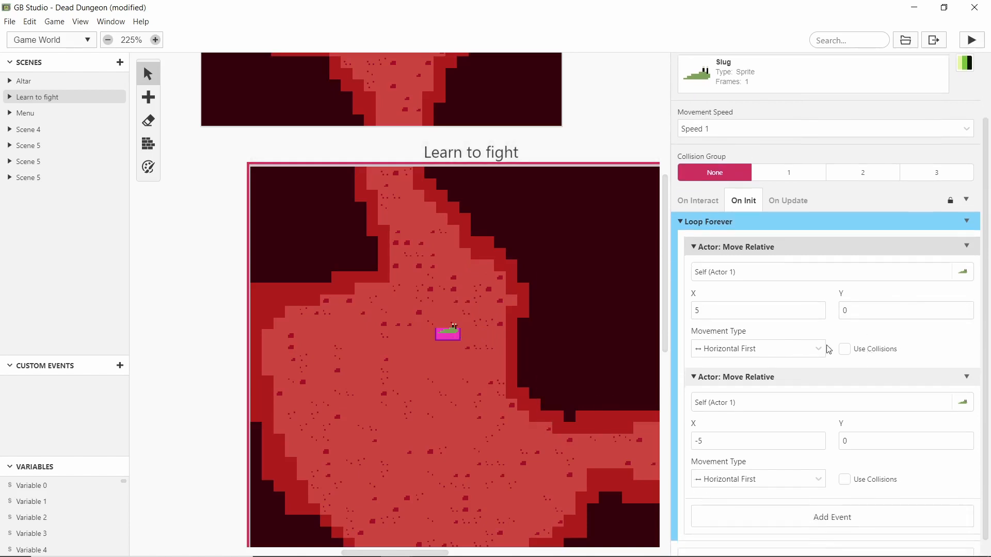
Step: Place three more copies of the scripted slug actor around the Learn to fight cave and deselect them
{"action": "left_click", "coordinate": [594, 113]}
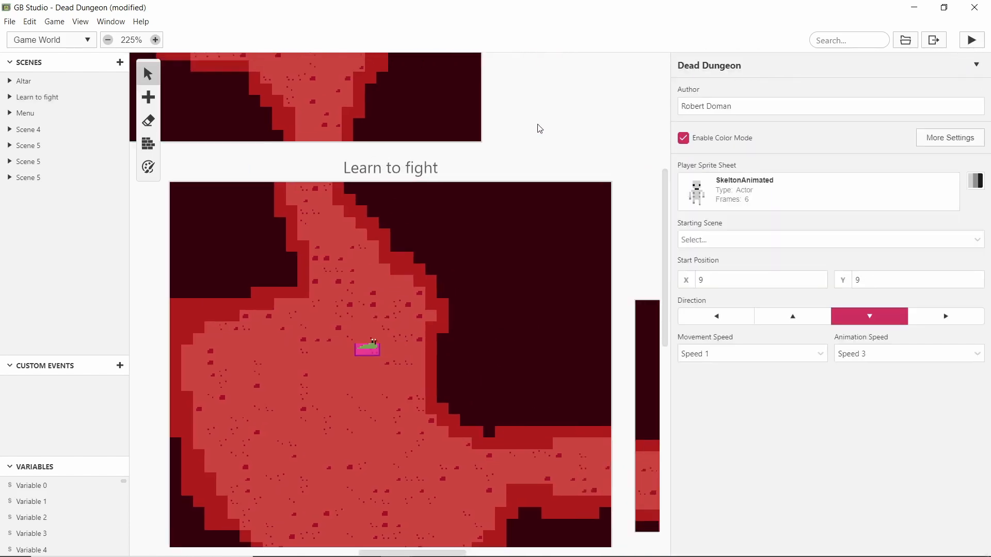
{"action": "left_click", "coordinate": [407, 323]}
{"action": "scroll", "coordinate": [488, 312], "scroll_direction": "up", "scroll_amount": 5}
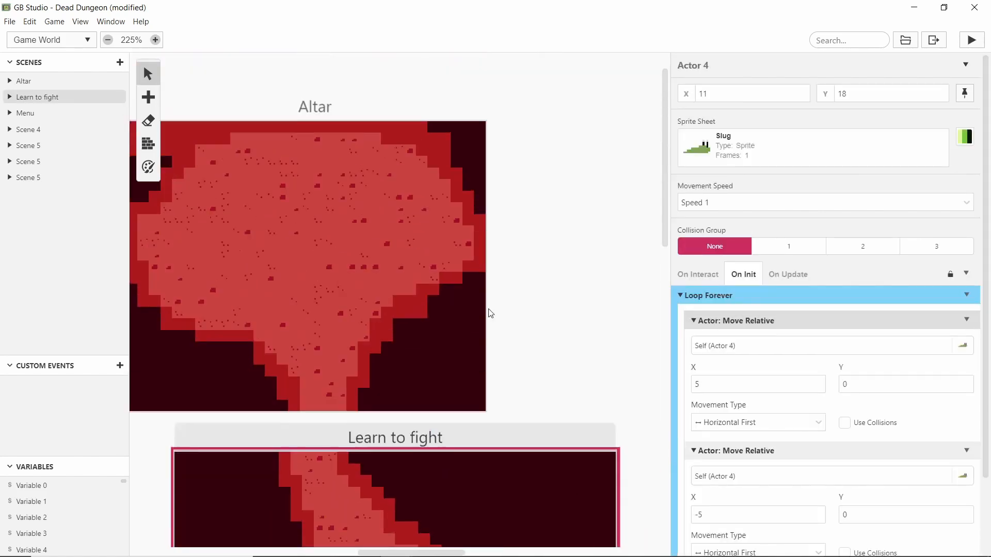
{"action": "left_click", "coordinate": [534, 244]}
{"action": "scroll", "coordinate": [372, 290], "scroll_direction": "down", "scroll_amount": 5, "text": "ctrl"}
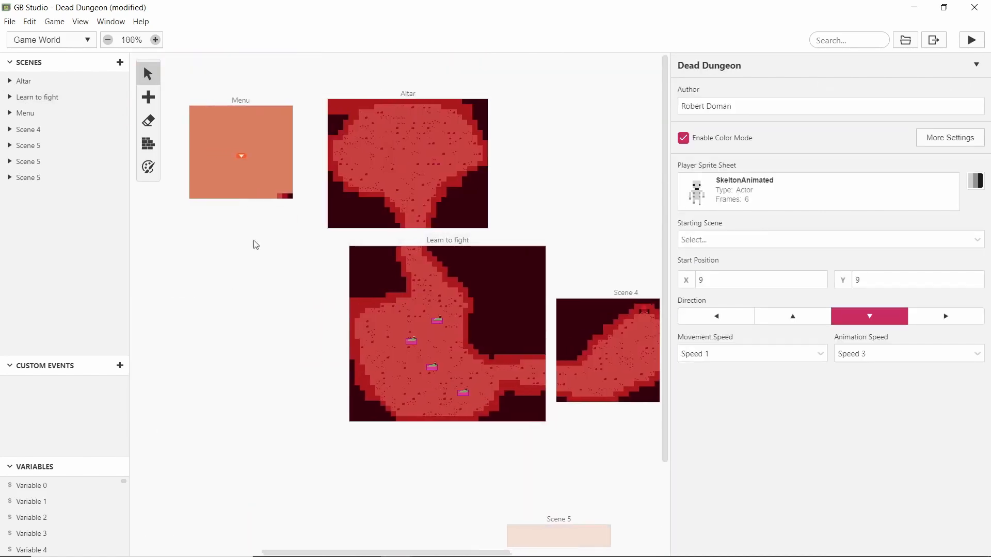
{"action": "left_click", "coordinate": [239, 178]}
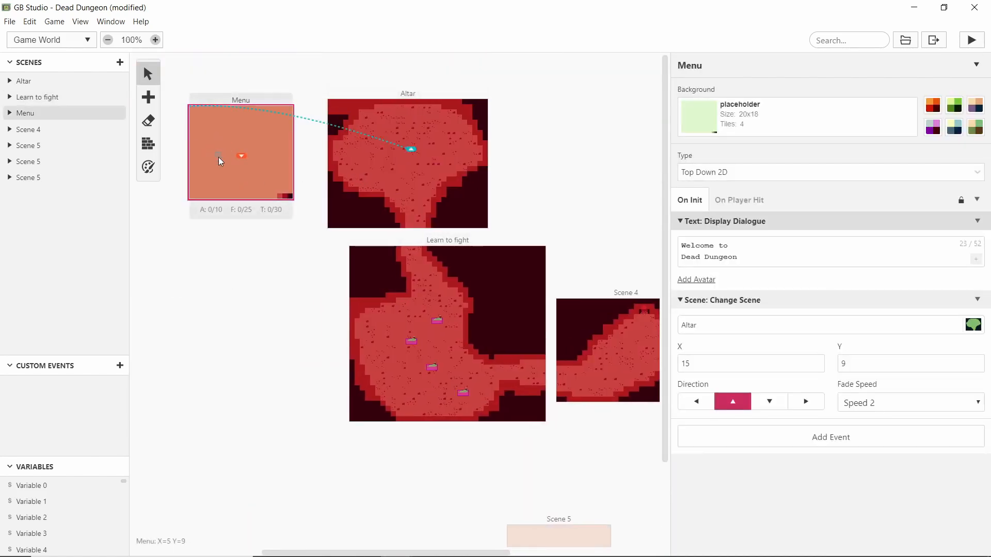
{"action": "left_click", "coordinate": [432, 177]}
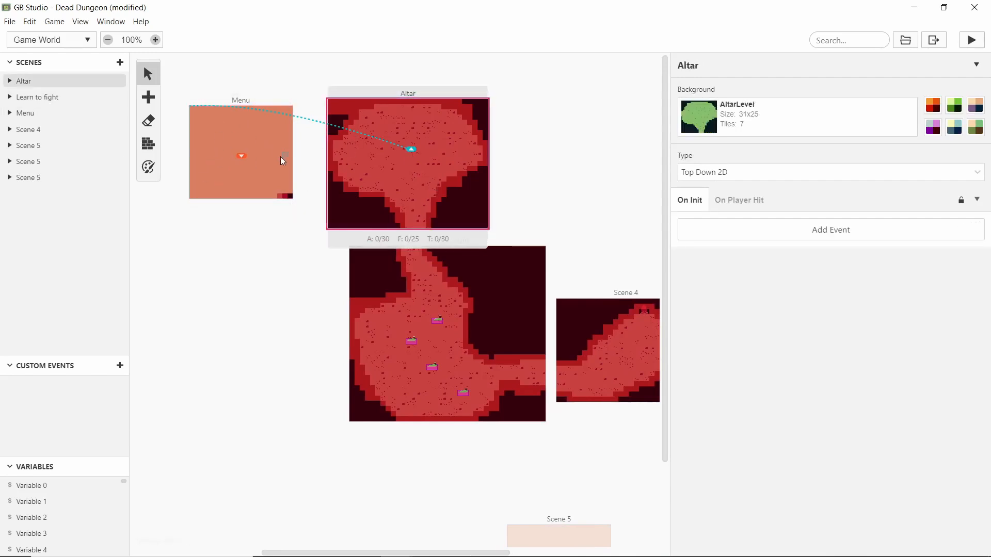
{"action": "left_click", "coordinate": [241, 143]}
{"action": "mouse_move", "coordinate": [838, 263]}
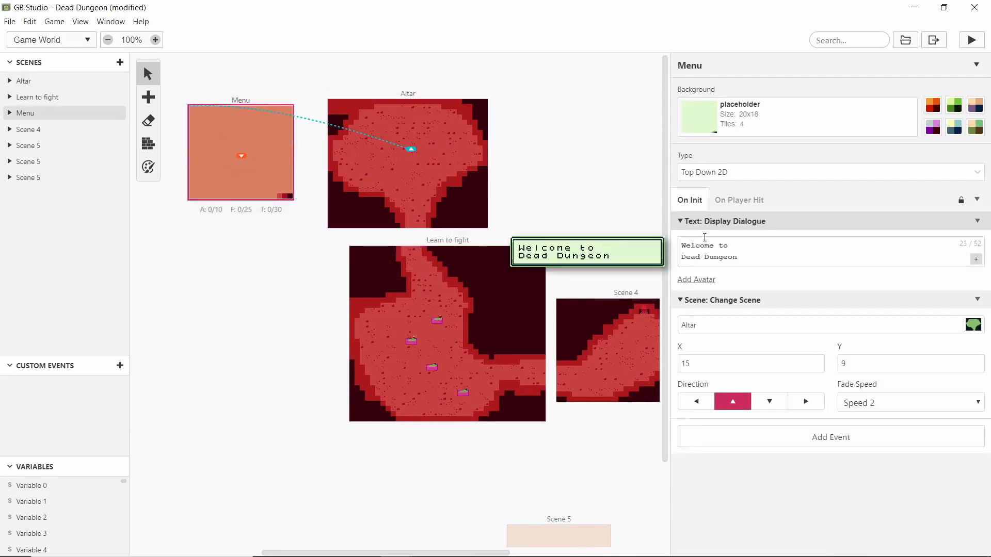
{"action": "left_click", "coordinate": [422, 188]}
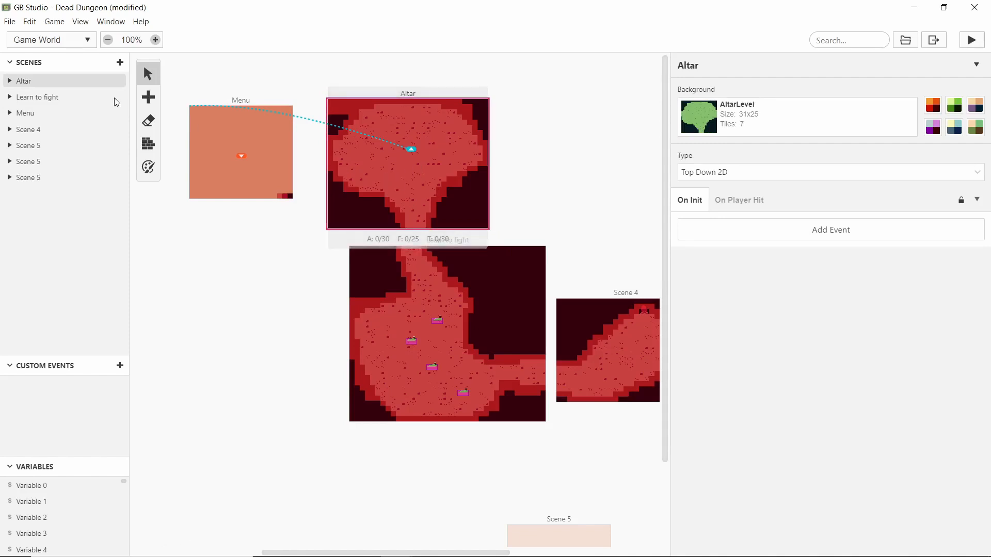
Step: Place a trigger 4 wide and 1 high at X 15, Y 24 in Altar and give it a Change Scene event
{"action": "left_click", "coordinate": [148, 97]}
{"action": "left_click", "coordinate": [170, 121]}
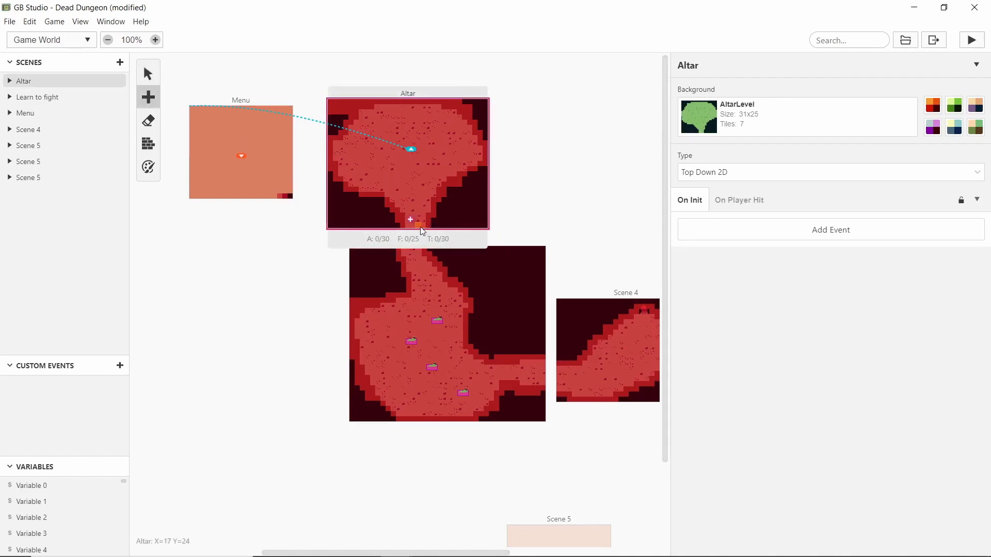
{"action": "left_click", "coordinate": [421, 230]}
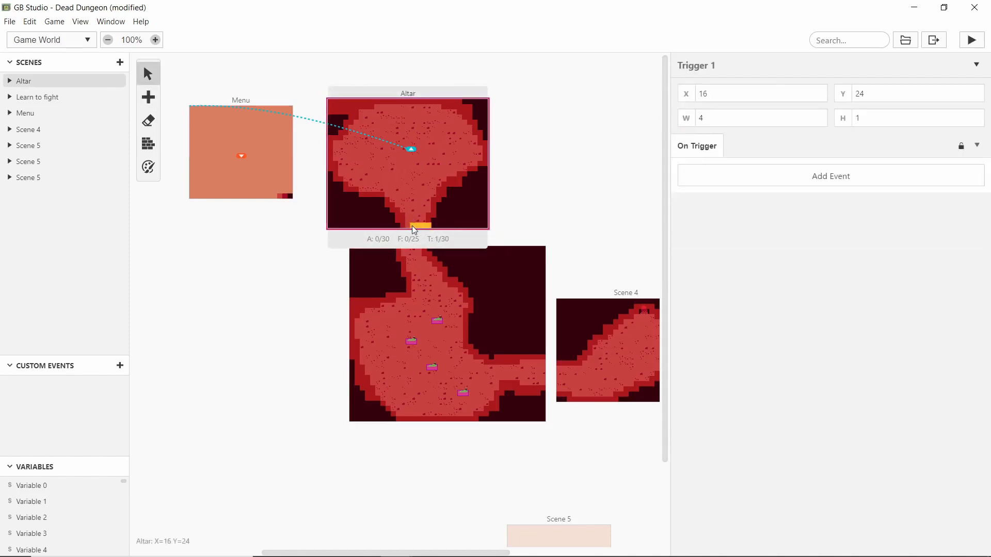
{"action": "left_click", "coordinate": [758, 178]}
{"action": "type", "text": "Cha"}
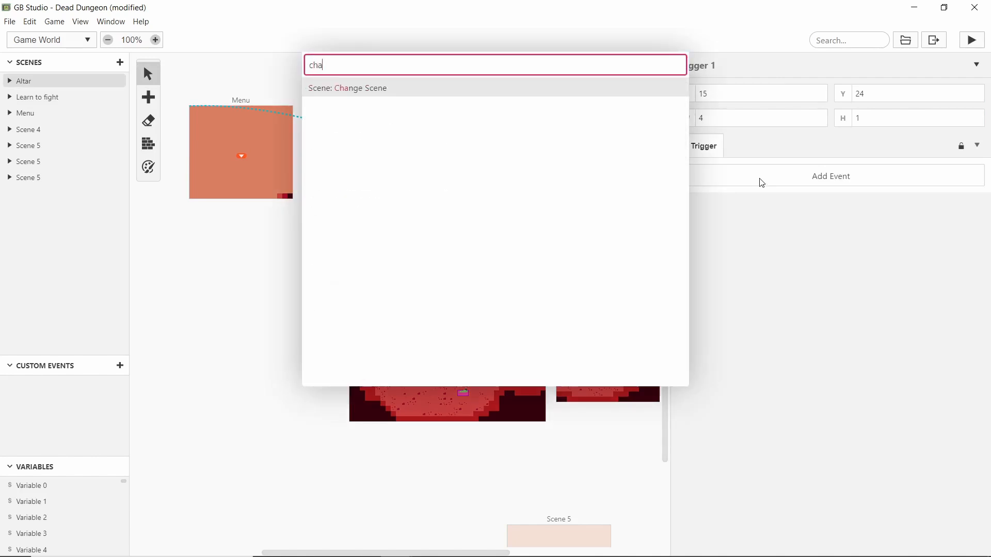
{"action": "key", "text": "Return"}
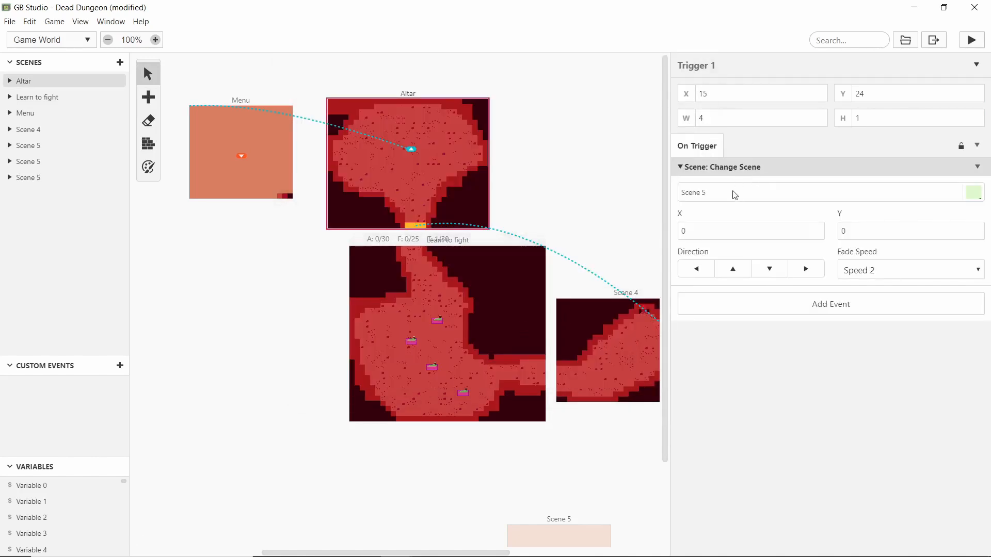
Step: Set the Altar trigger's destination to Learn to fight at X 11, Y 2, with the player facing down
{"action": "left_click", "coordinate": [471, 294]}
{"action": "left_click", "coordinate": [431, 214]}
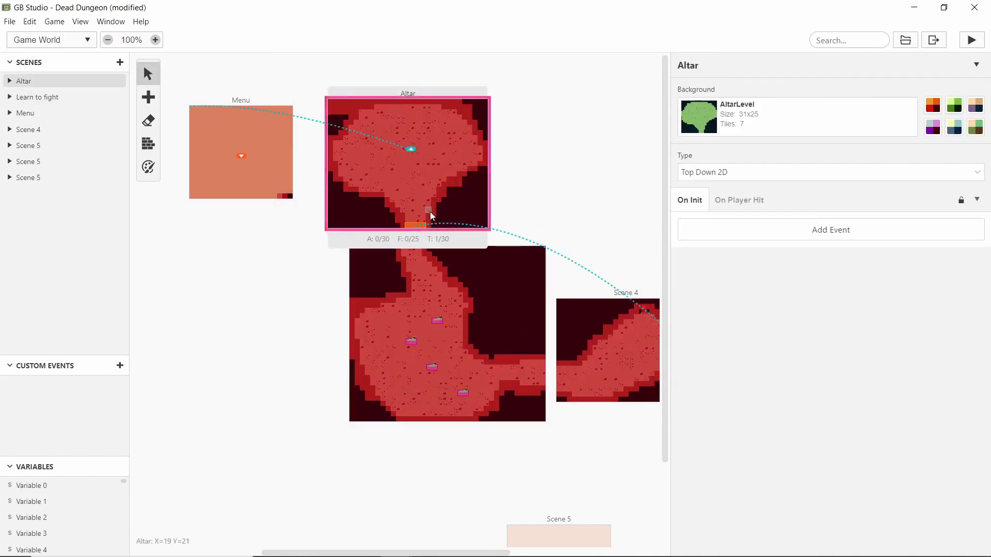
{"action": "left_click", "coordinate": [424, 224]}
{"action": "left_click", "coordinate": [774, 193]}
{"action": "type", "text": "l"}
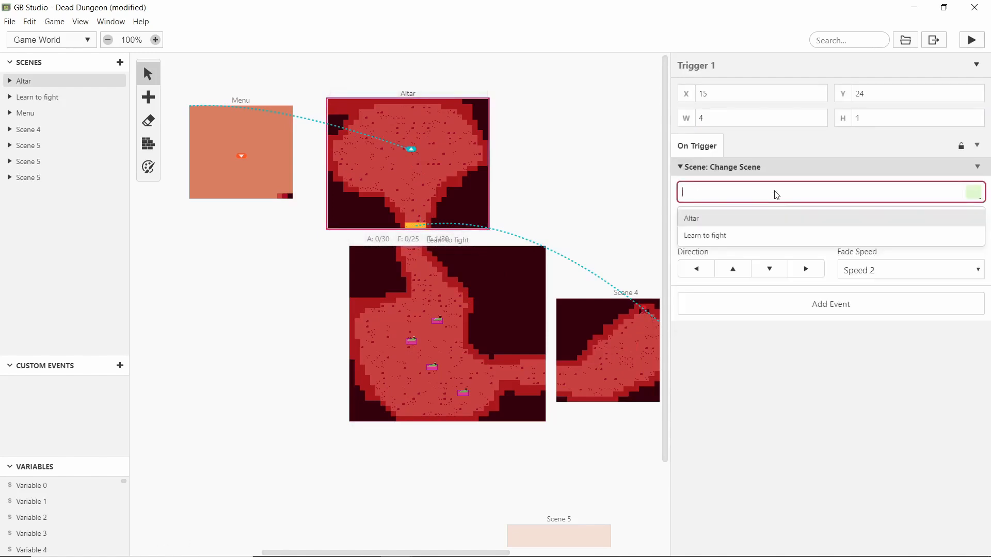
{"action": "left_click", "coordinate": [758, 235]}
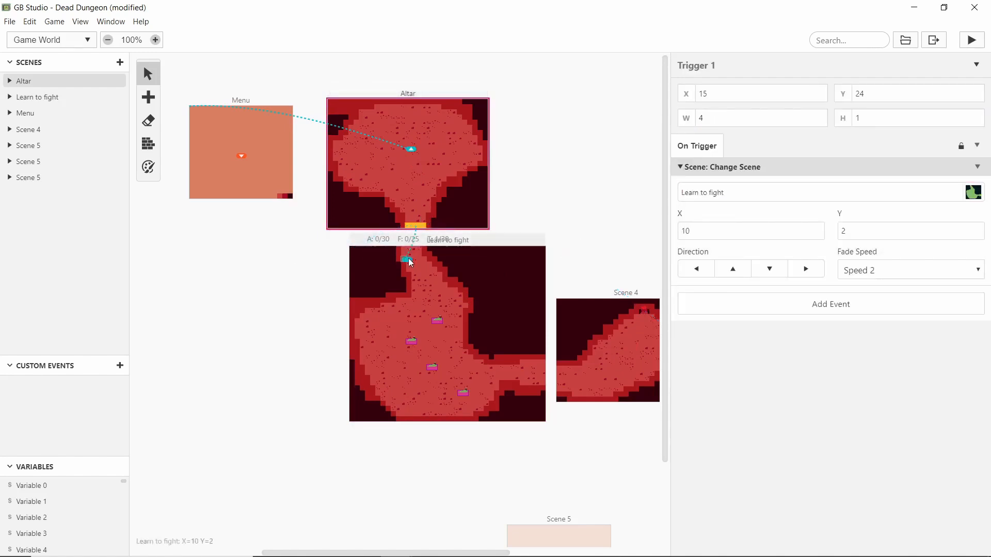
{"action": "left_click", "coordinate": [769, 269]}
{"action": "scroll", "coordinate": [396, 277], "scroll_direction": "up", "scroll_amount": 3, "text": "ctrl"}
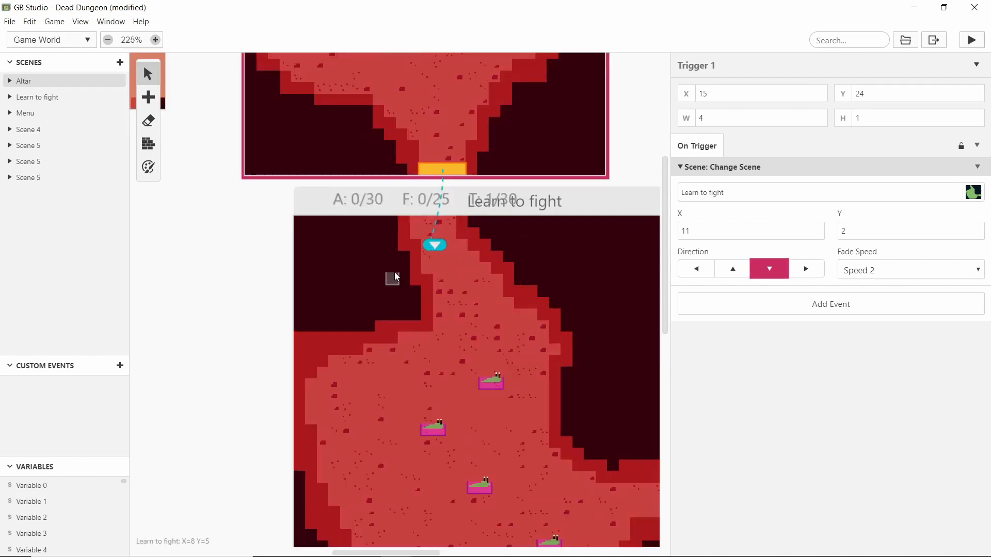
Step: Rename Scene 4 to Dungeon Entrance
{"action": "scroll", "coordinate": [354, 316], "scroll_direction": "down", "scroll_amount": 3, "text": "ctrl"}
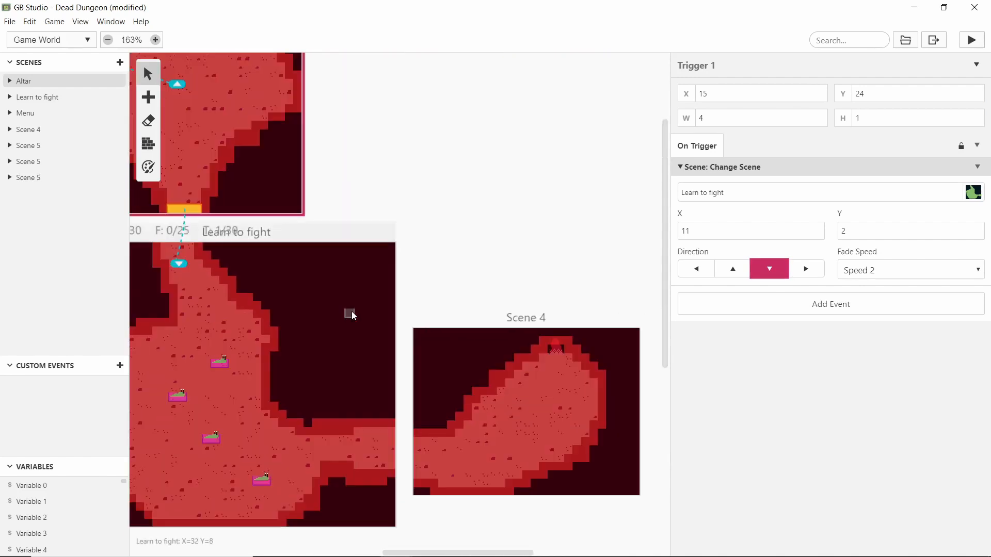
{"action": "left_click", "coordinate": [487, 374]}
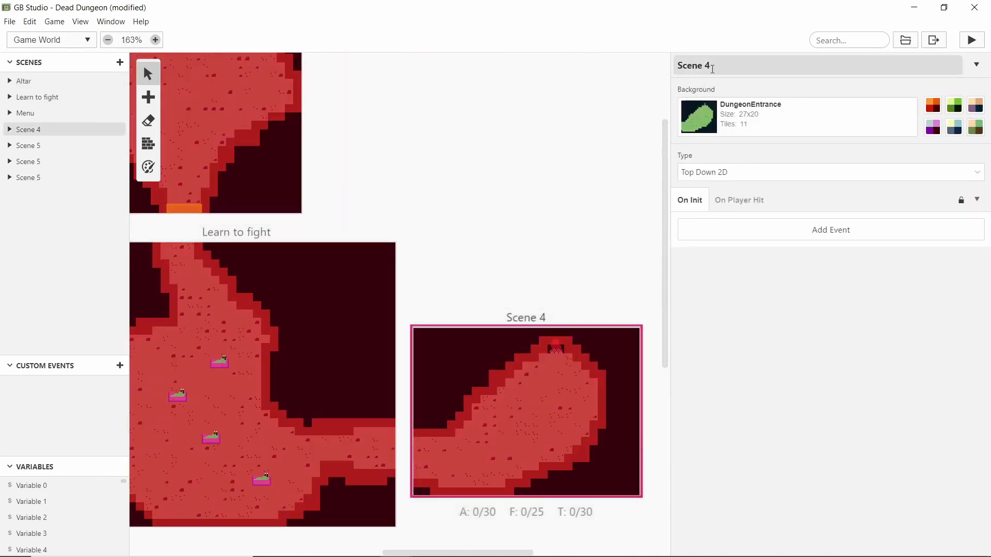
{"action": "left_click_drag", "start_coordinate": [713, 67], "coordinate": [633, 67]}
{"action": "type", "text": "Dungeon Entrance"}
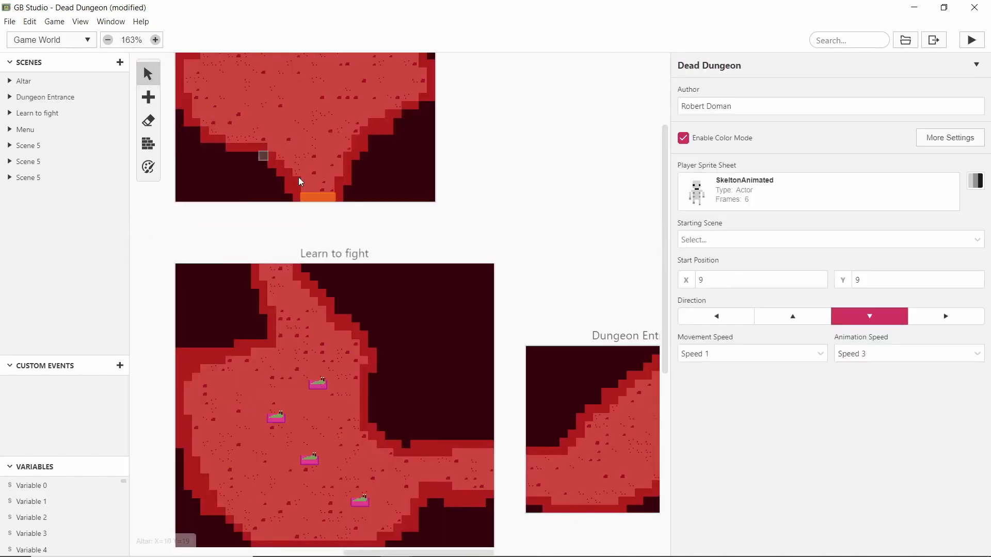
Step: Copy the Altar exit trigger and paste it at X 10, Y 0 across the upper passage of Learn to fight
{"action": "left_click", "coordinate": [312, 199]}
{"action": "key", "text": "ctrl+v"}
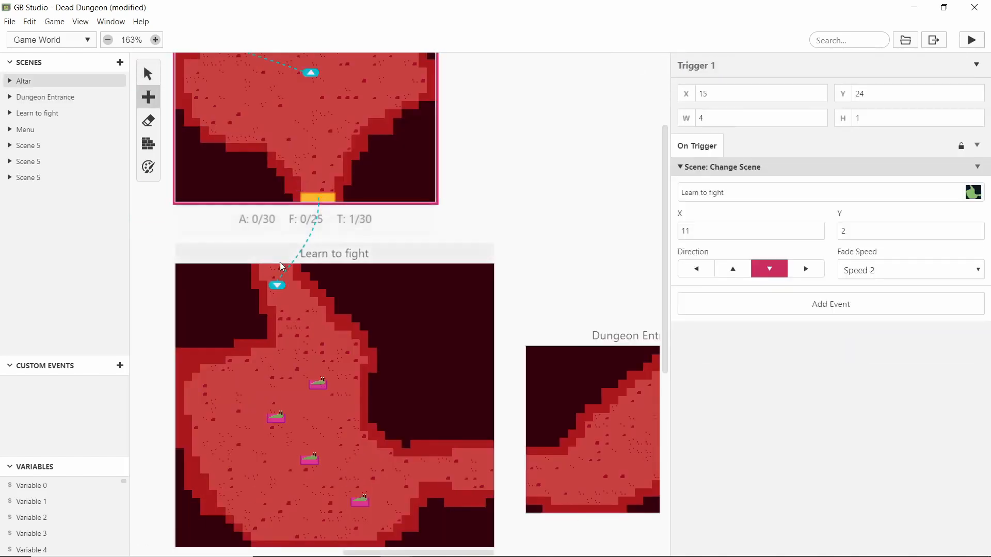
{"action": "left_click_drag", "start_coordinate": [263, 270], "coordinate": [350, 183]}
Step: Set the copied trigger's destination to Altar at X 16, Y 23, with the player facing up
{"action": "left_click", "coordinate": [734, 200]}
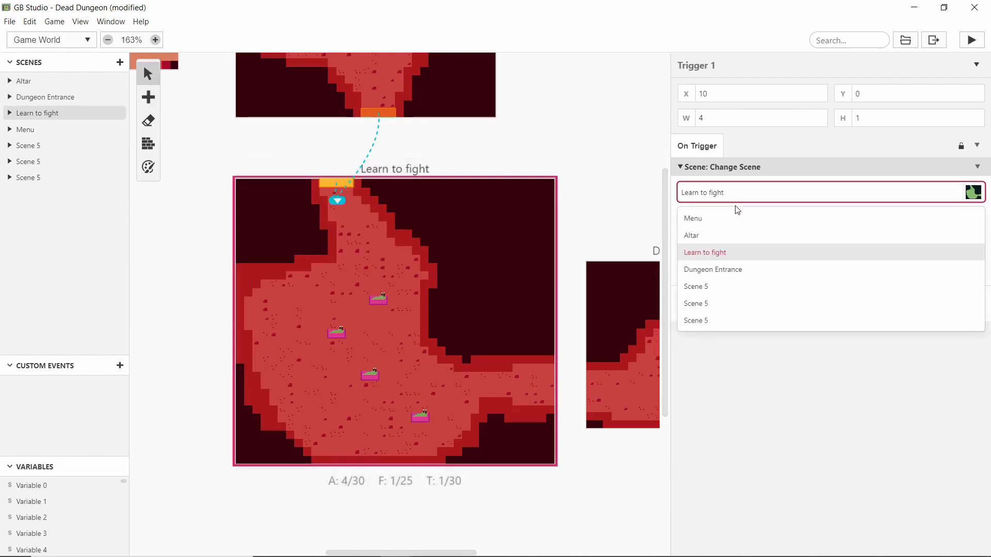
{"action": "left_click", "coordinate": [719, 235]}
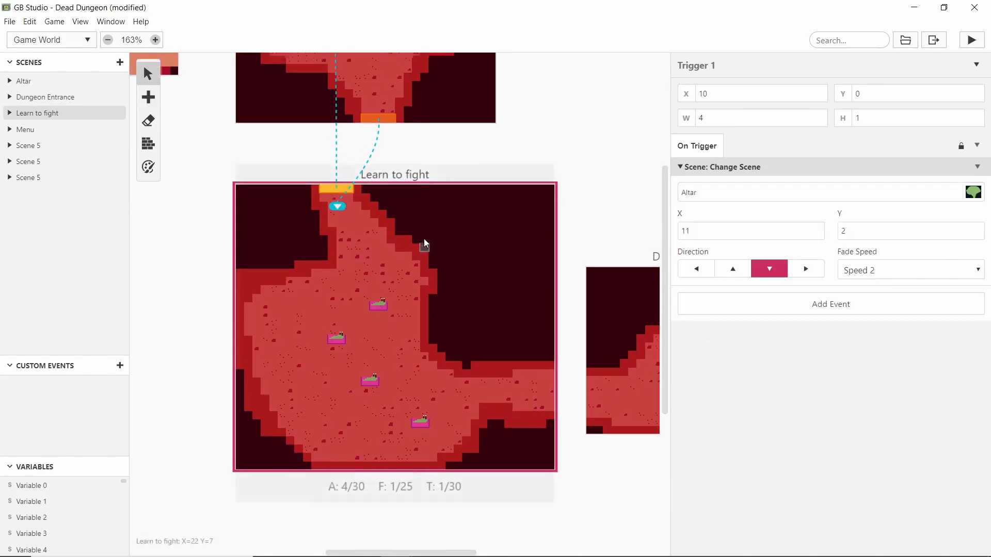
{"action": "scroll", "coordinate": [424, 241], "scroll_direction": "up", "scroll_amount": 4}
{"action": "left_click_drag", "start_coordinate": [345, 151], "coordinate": [372, 316]}
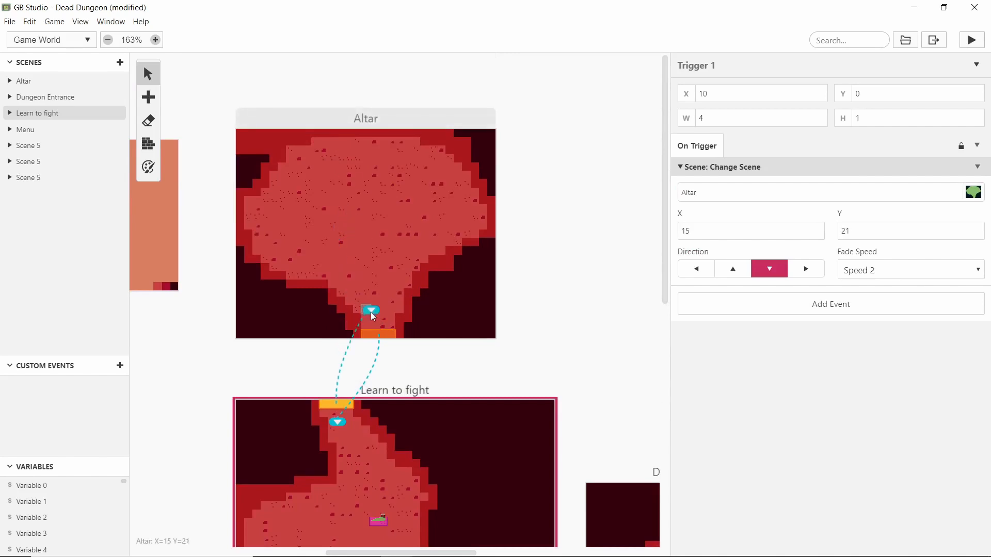
{"action": "left_click", "coordinate": [732, 269]}
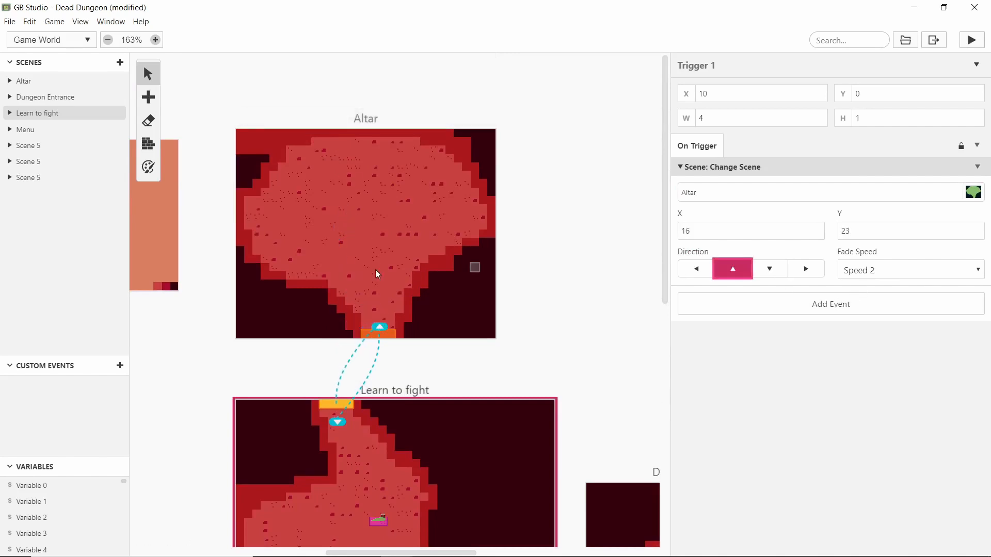
Step: Paste another copy of the scene-change trigger at the end of Learn to fight's passage towards Dungeon Entrance
{"action": "scroll", "coordinate": [373, 273], "scroll_direction": "down", "scroll_amount": 5}
{"action": "key", "text": "ctrl+v"}
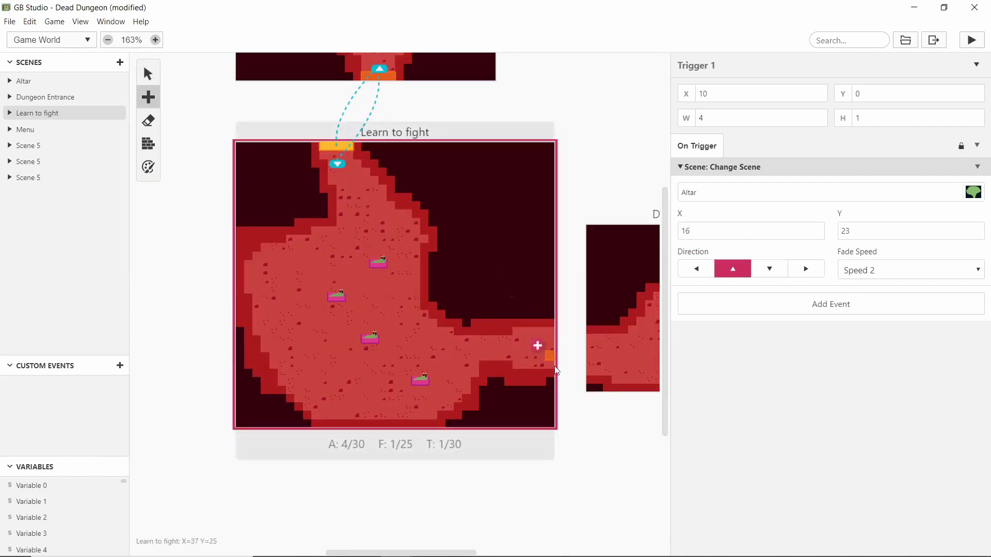
{"action": "left_click_drag", "start_coordinate": [552, 331], "coordinate": [553, 399]}
{"action": "left_click_drag", "start_coordinate": [619, 190], "coordinate": [617, 304]}
{"action": "left_click_drag", "start_coordinate": [484, 150], "coordinate": [566, 257]}
{"action": "left_click_drag", "start_coordinate": [628, 353], "coordinate": [585, 208]}
{"action": "left_click_drag", "start_coordinate": [576, 264], "coordinate": [653, 385]}
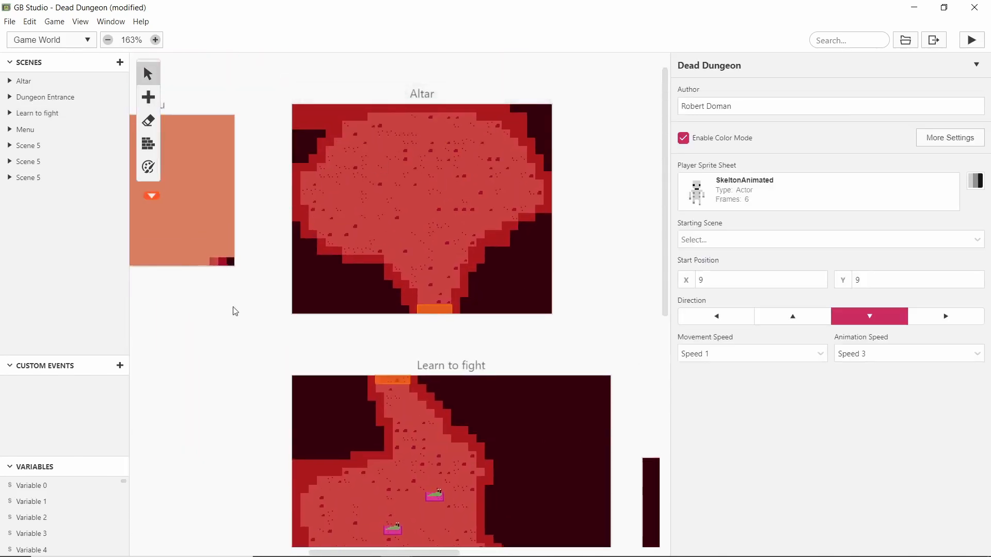
Step: Run the game, dismiss the welcome message and walk the skeleton around the Altar's edges to test its collisions
{"action": "left_click_drag", "start_coordinate": [232, 310], "coordinate": [284, 315]}
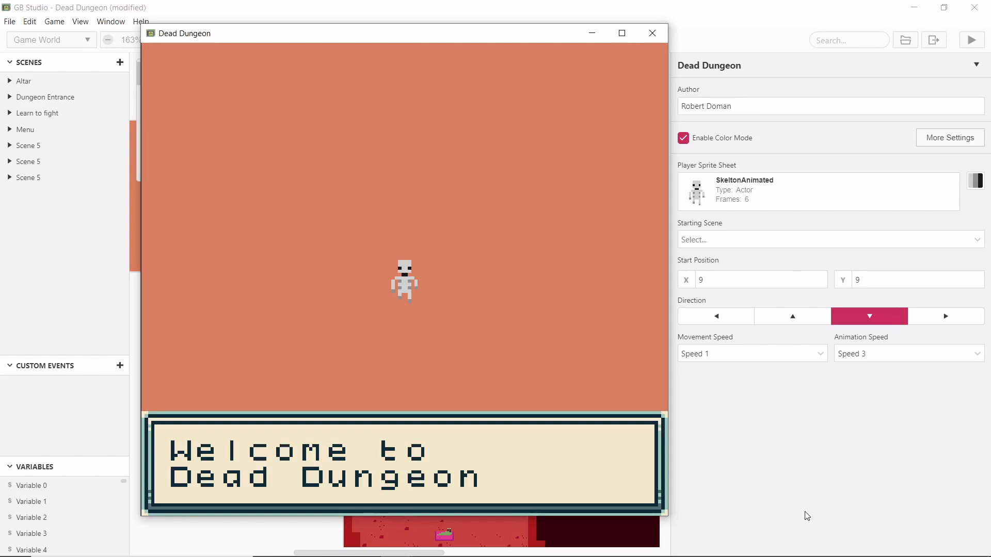
{"action": "key", "text": "z"}
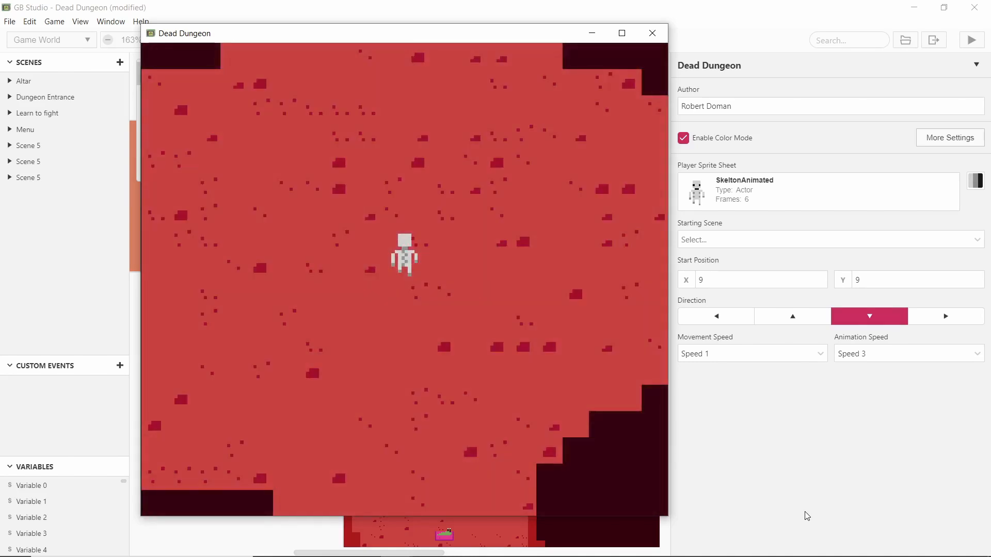
{"action": "key", "text": "Up"}
{"action": "key", "text": "Left"}
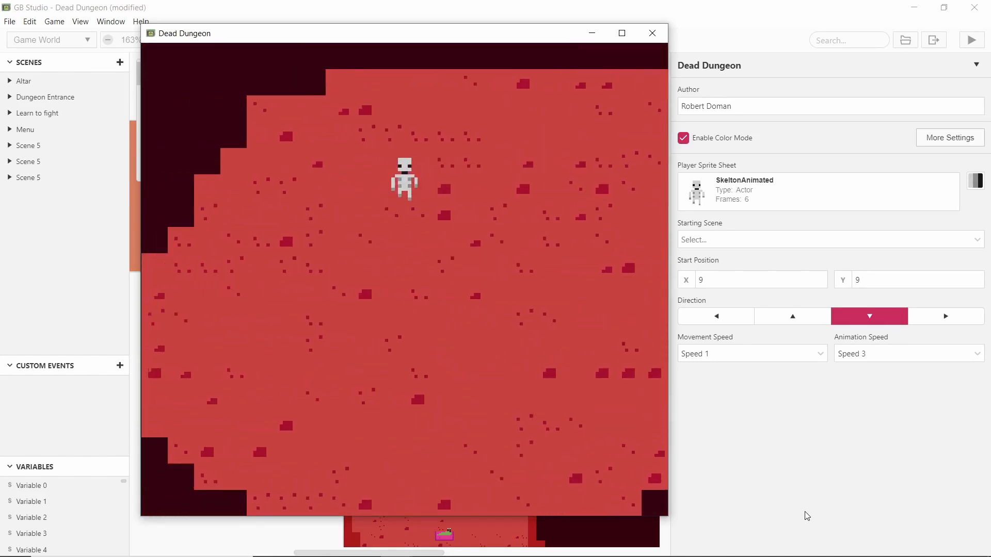
{"action": "key", "text": "Down"}
{"action": "key", "text": "Right"}
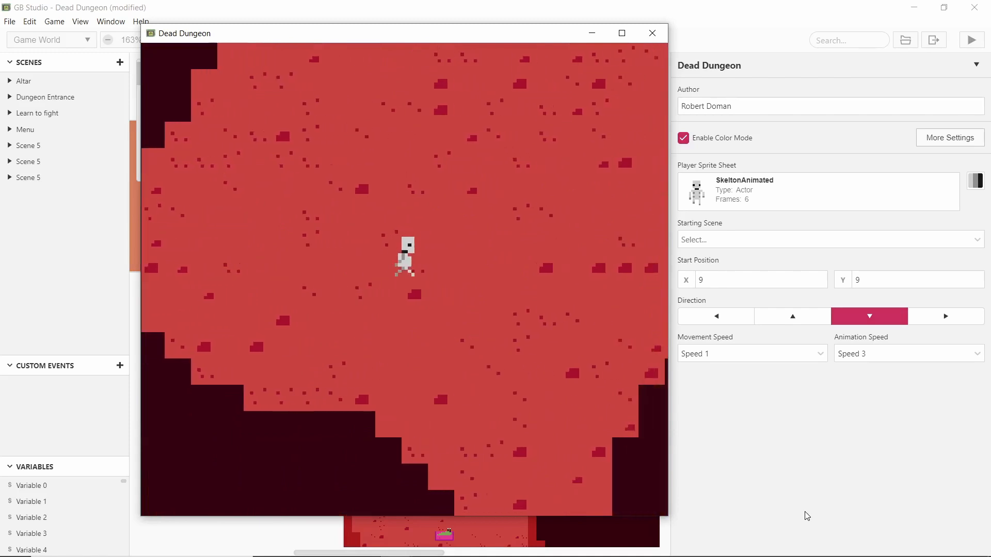
{"action": "key", "text": "Right"}
{"action": "key", "text": "Up"}
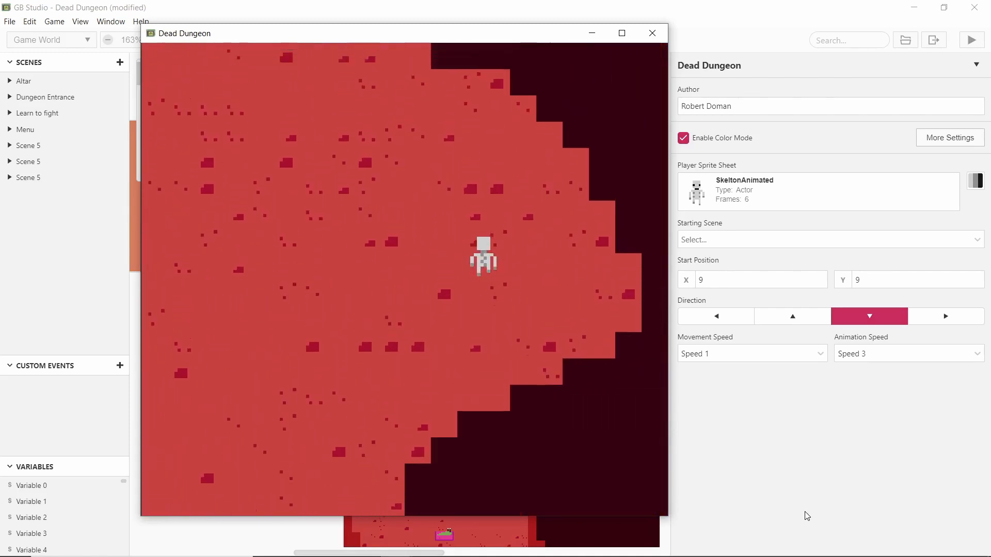
{"action": "key", "text": "Left"}
{"action": "key", "text": "Down"}
{"action": "key", "text": "Left"}
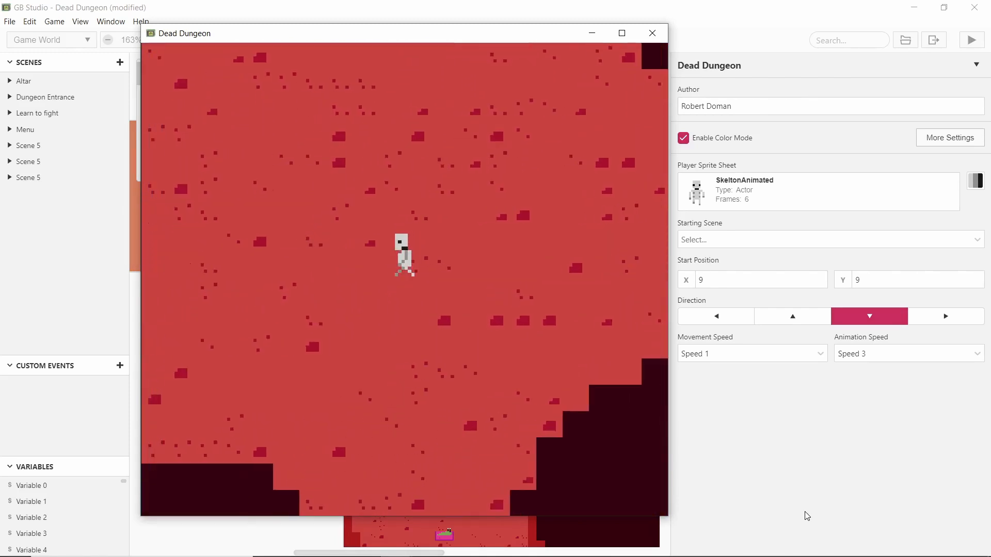
{"action": "key", "text": "Up"}
{"action": "key", "text": "Down"}
{"action": "key", "text": "Right"}
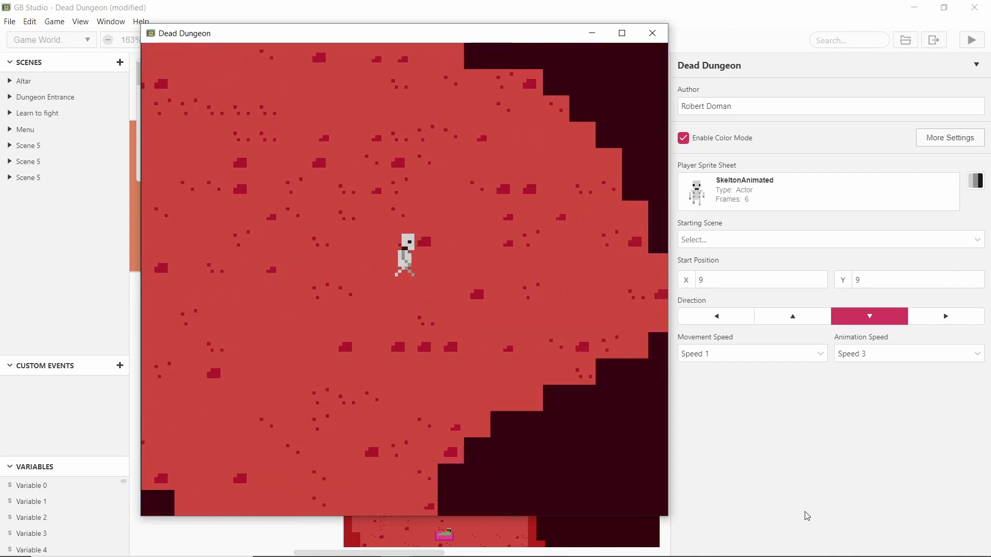
{"action": "key", "text": "Up"}
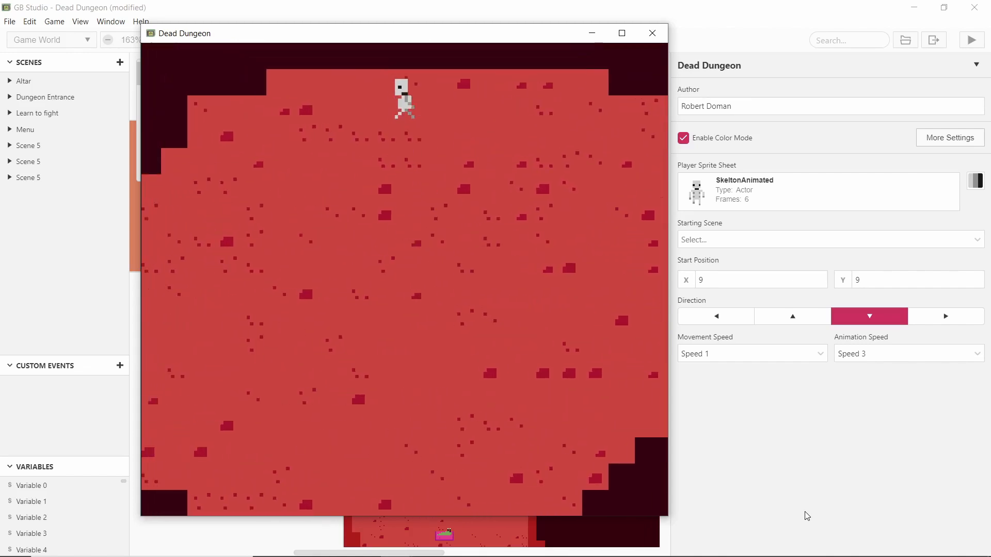
{"action": "key", "text": "Right"}
{"action": "key", "text": "Down"}
{"action": "key", "text": "Down"}
{"action": "key", "text": "Right"}
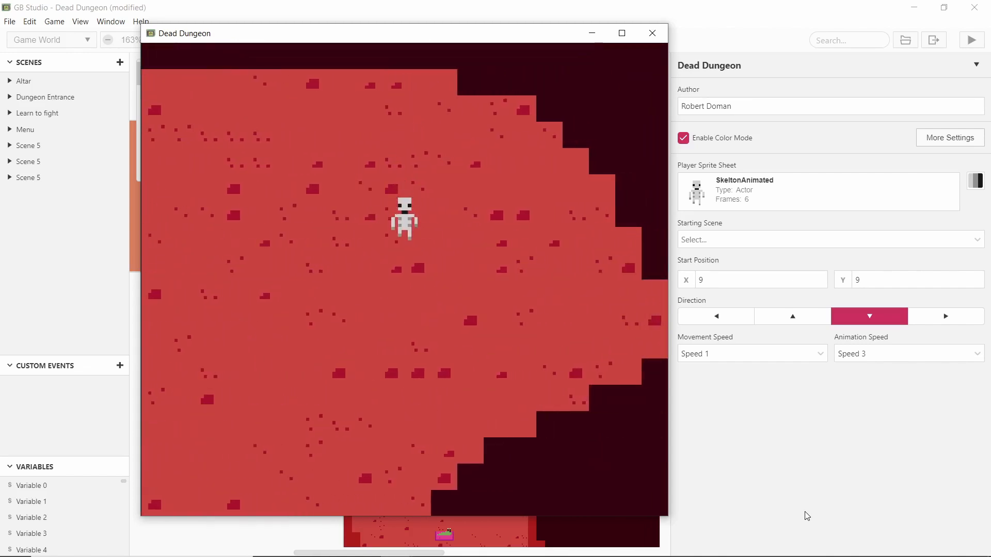
{"action": "key", "text": "Down"}
{"action": "key", "text": "Down"}
{"action": "key", "text": "Left"}
{"action": "key", "text": "Down"}
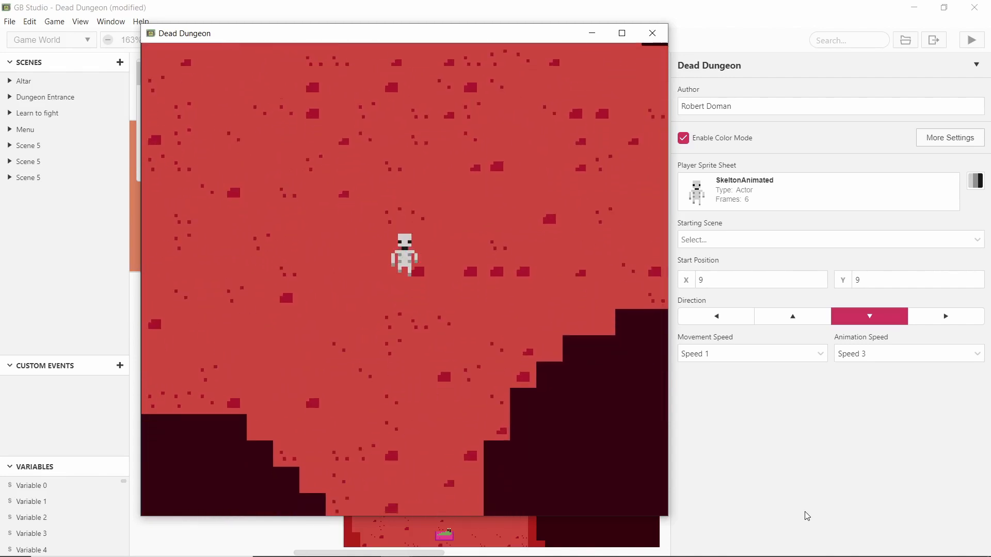
{"action": "key", "text": "Down"}
{"action": "key", "text": "Up"}
{"action": "key", "text": "Left"}
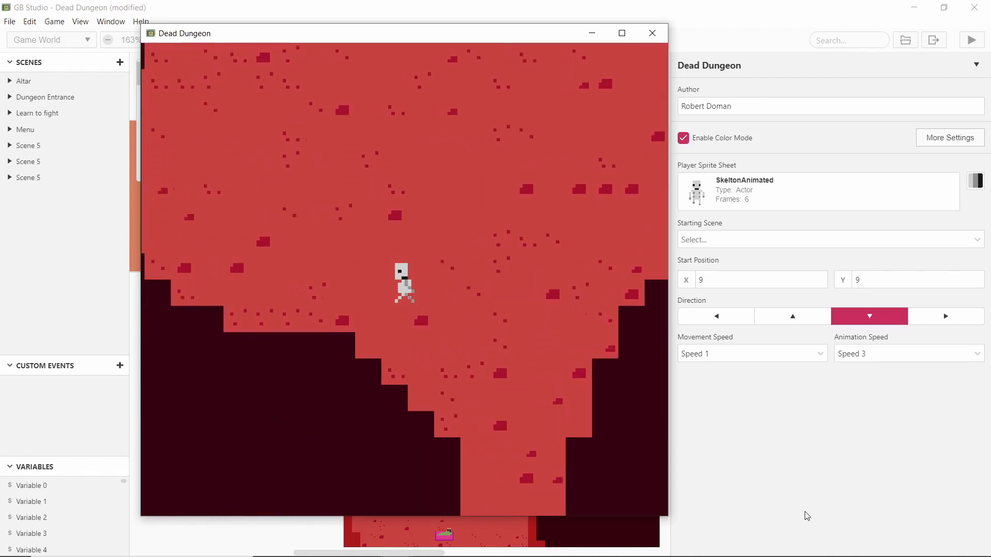
{"action": "key", "text": "Up"}
{"action": "key", "text": "Right"}
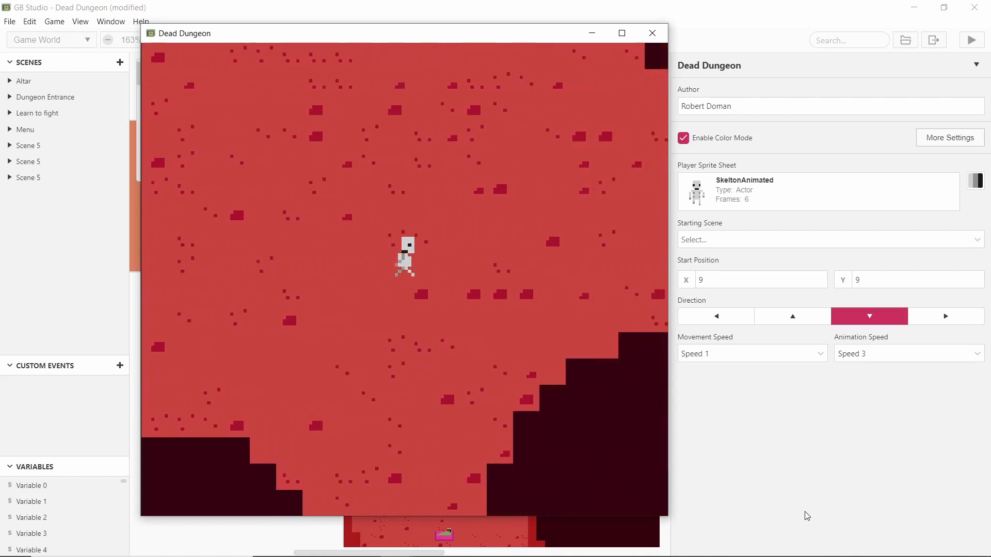
Step: Walk the skeleton through the Altar exit into Learn to fight to test the scene change, and leave the playtest
{"action": "key", "text": "Down"}
{"action": "key", "text": "Down"}
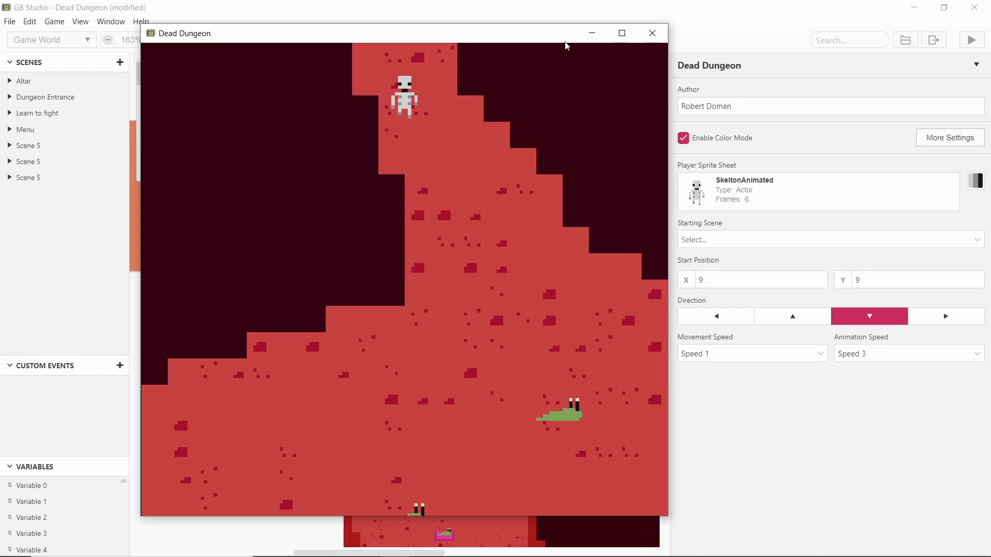
{"action": "left_click", "coordinate": [578, 36]}
Step: Copy the Loop Forever event from the uppermost Learn to fight slug's On Init script and delete it there
{"action": "scroll", "coordinate": [429, 284], "scroll_direction": "down", "scroll_amount": 1}
{"action": "scroll", "coordinate": [431, 290], "scroll_direction": "down", "scroll_amount": 2}
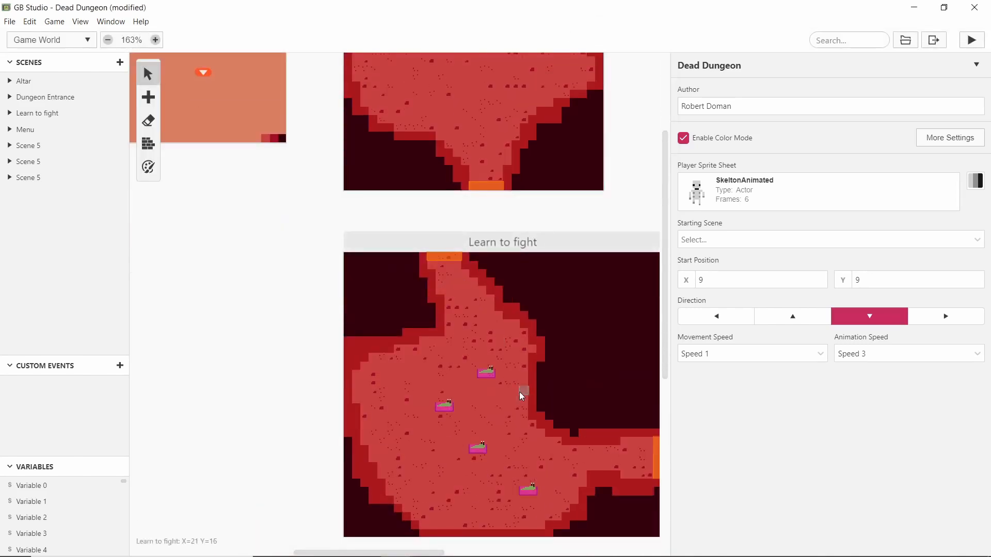
{"action": "left_click", "coordinate": [486, 373]}
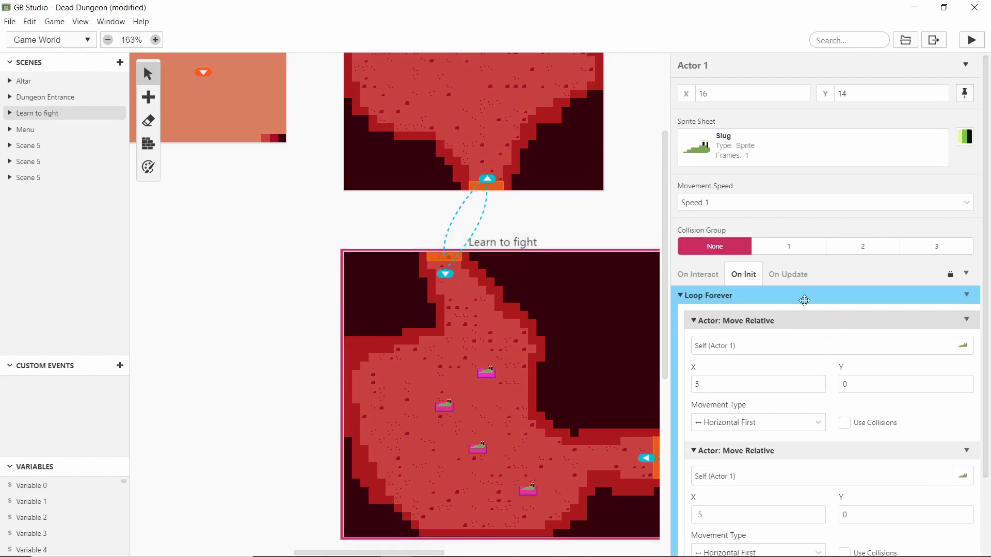
{"action": "left_click", "coordinate": [964, 297]}
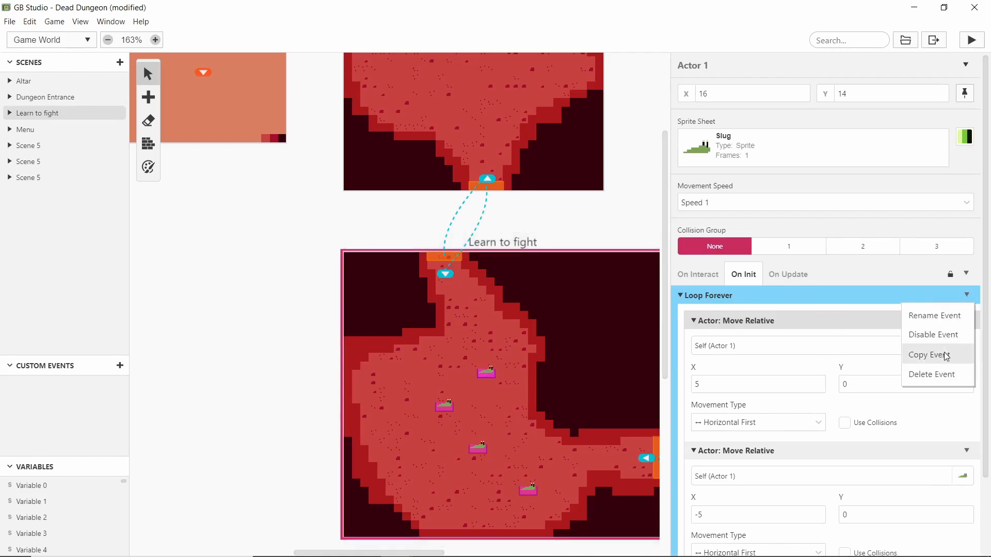
{"action": "left_click", "coordinate": [943, 352]}
{"action": "left_click", "coordinate": [965, 296]}
{"action": "left_click", "coordinate": [924, 432]}
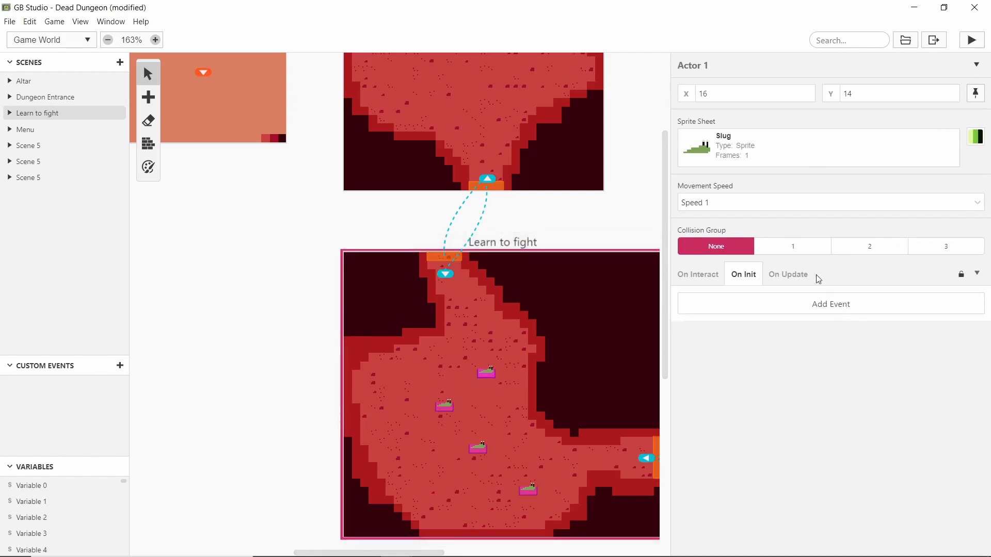
Step: Paste the loop into the slug's On Update script, move both Move Relative events out of it and delete the empty Loop Forever
{"action": "left_click", "coordinate": [800, 277]}
{"action": "left_click", "coordinate": [804, 313], "text": "alt"}
{"action": "left_click_drag", "start_coordinate": [796, 325], "coordinate": [795, 298]}
{"action": "left_click_drag", "start_coordinate": [788, 452], "coordinate": [825, 429]}
{"action": "scroll", "coordinate": [941, 504], "scroll_direction": "down", "scroll_amount": 2}
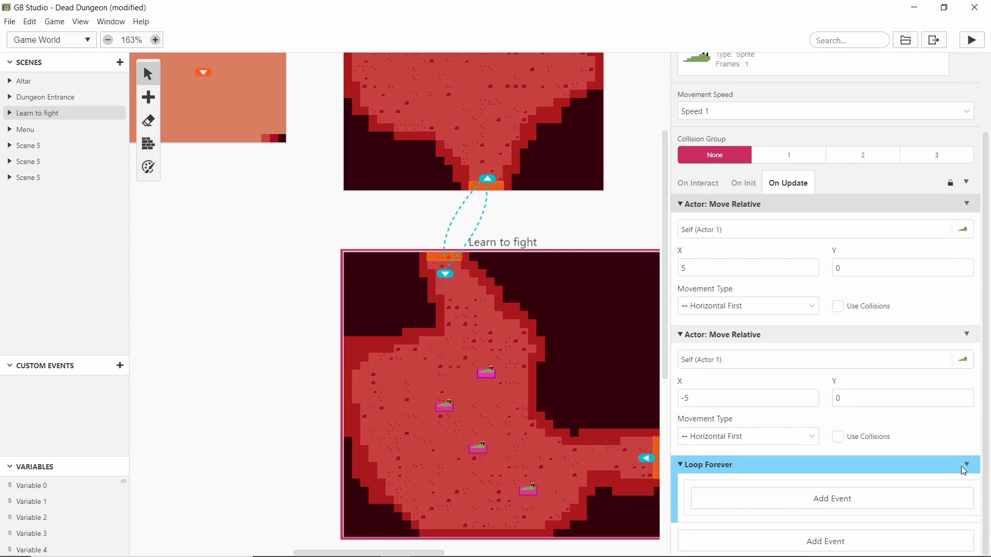
{"action": "left_click", "coordinate": [962, 464]}
{"action": "left_click", "coordinate": [900, 439]}
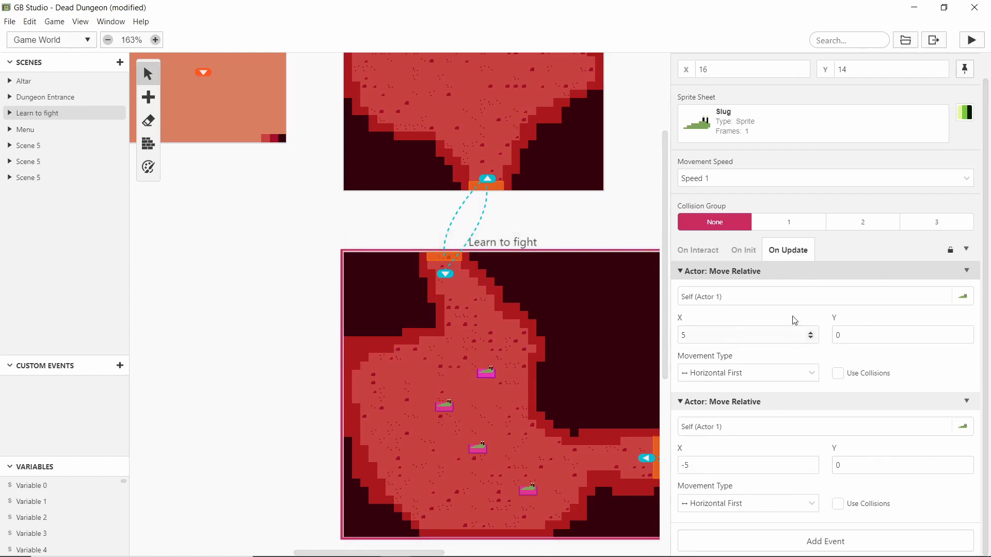
{"action": "left_click", "coordinate": [970, 37]}
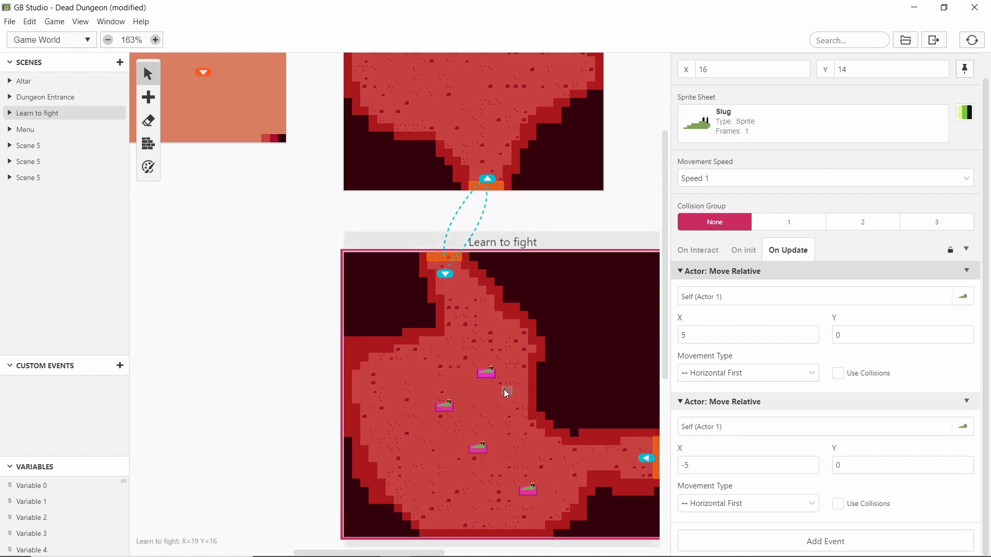
{"action": "left_click", "coordinate": [537, 432]}
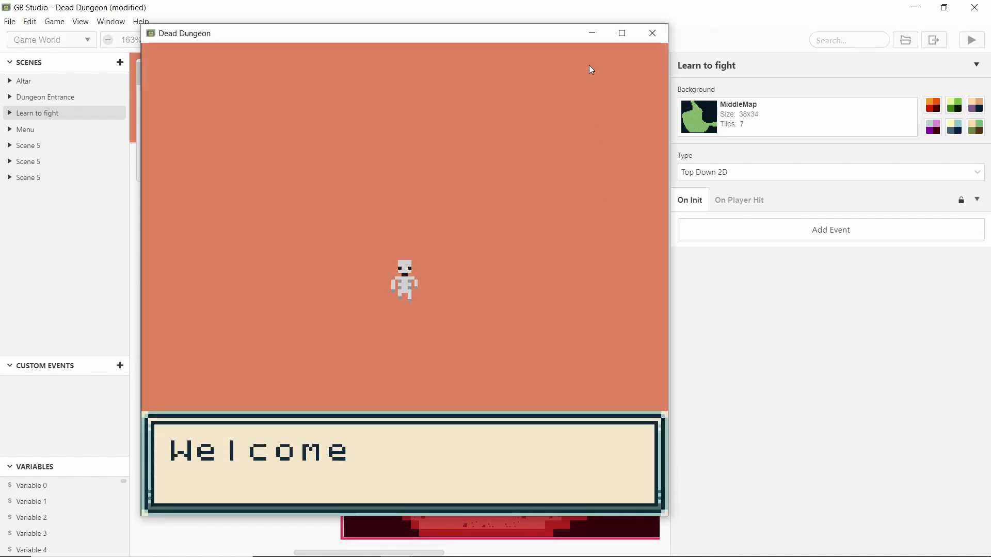
{"action": "left_click", "coordinate": [590, 33]}
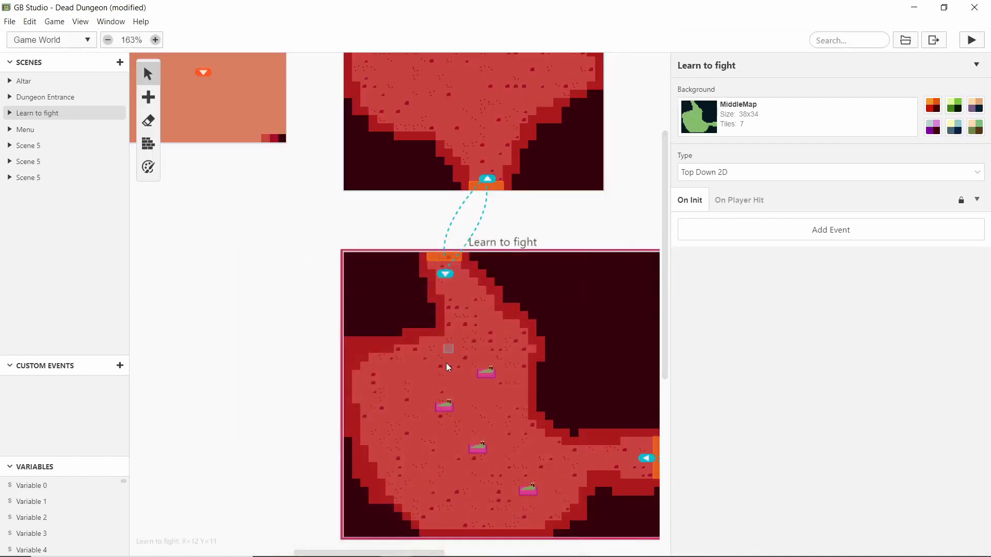
Step: Delete the three other slugs from Learn to fight, keeping only the uppermost one with the On Update movement
{"action": "left_click", "coordinate": [451, 405]}
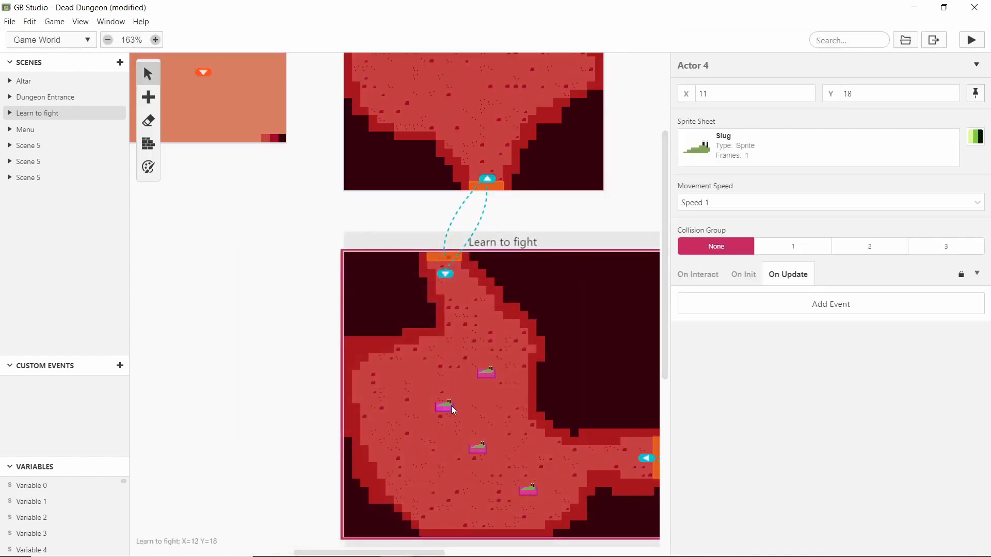
{"action": "key", "text": "Delete"}
{"action": "left_click", "coordinate": [374, 377]}
{"action": "key", "text": "Delete"}
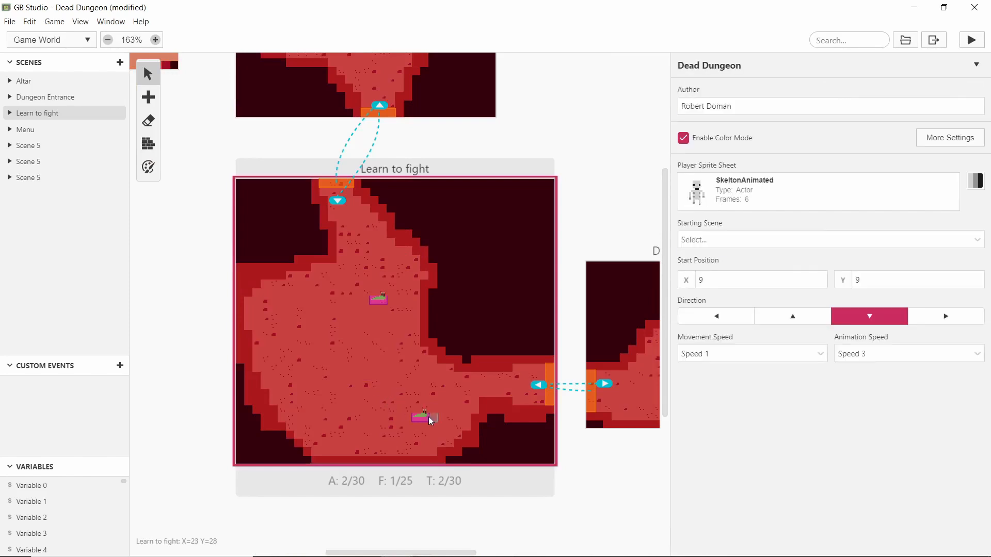
{"action": "left_click", "coordinate": [426, 416]}
{"action": "key", "text": "Delete"}
Step: Copy the remaining slug and paste three copies lower in the Learn to fight cave, the last at X 17, Y 27
{"action": "left_click", "coordinate": [383, 302]}
{"action": "key", "text": "ctrl+v"}
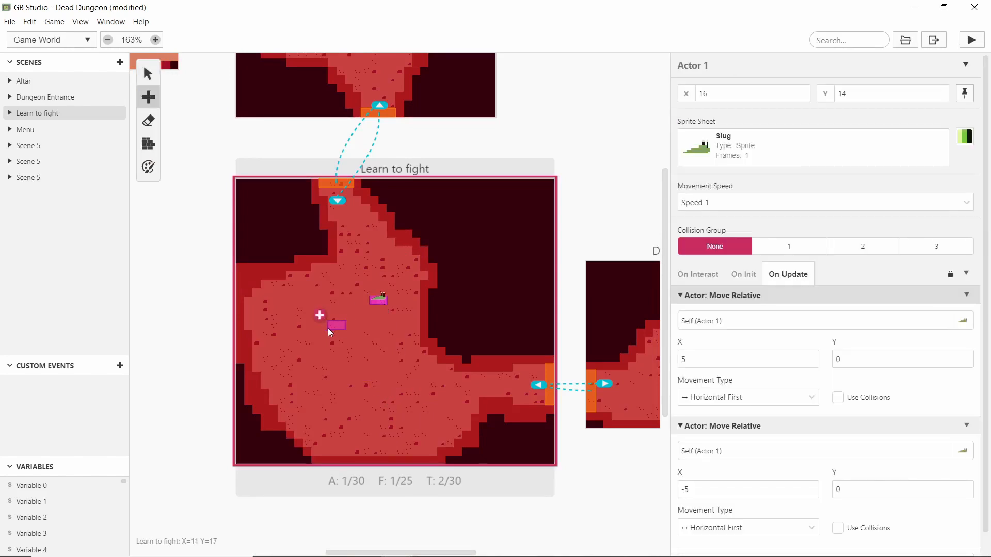
{"action": "left_click", "coordinate": [333, 326]}
{"action": "left_click", "coordinate": [373, 367]}
{"action": "key", "text": "ctrl+v"}
{"action": "left_click", "coordinate": [383, 410]}
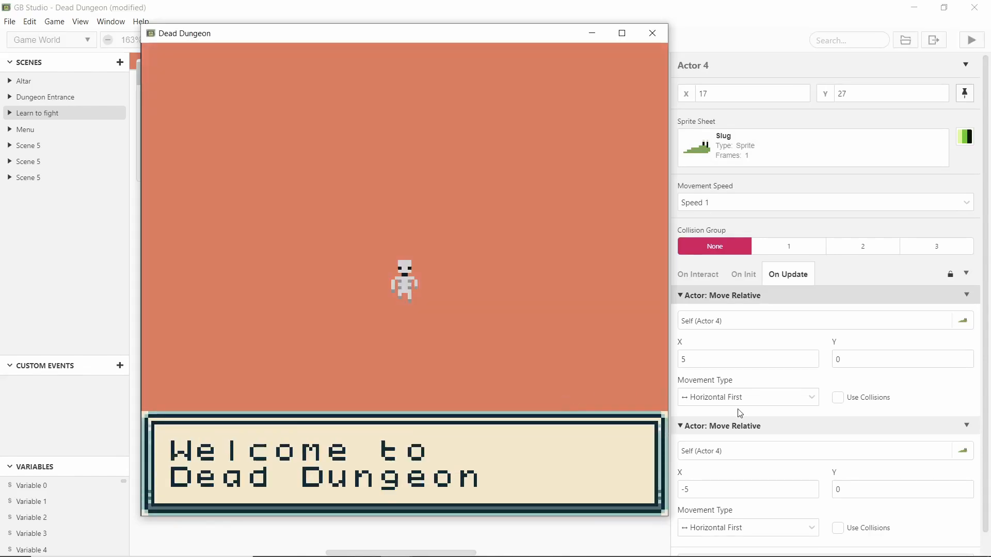
Step: Playtest the game by walking the skeleton among the four slugs in the Learn to fight cave to check their patrols, then end the test
{"action": "key", "text": "z"}
{"action": "key", "text": "Down"}
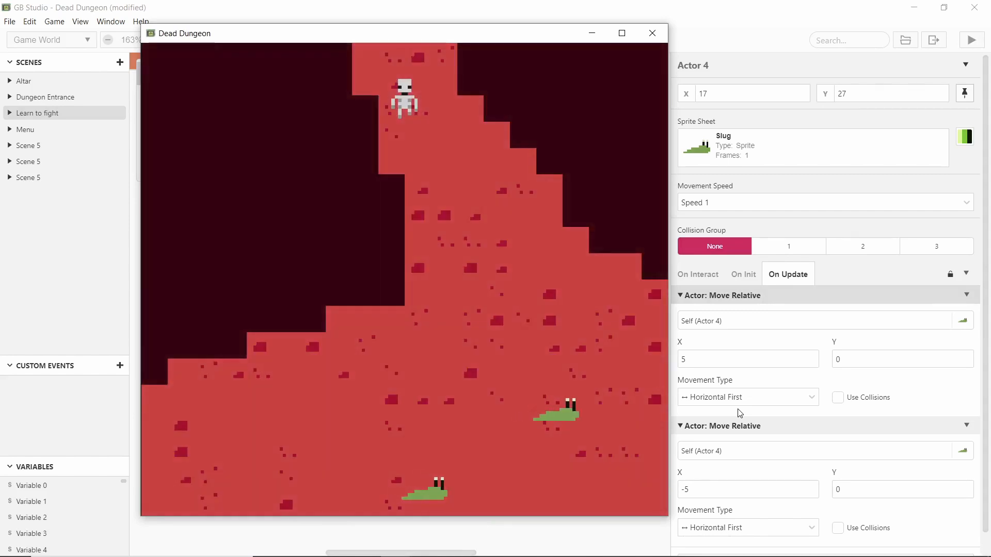
{"action": "key", "text": "Down"}
{"action": "key", "text": "Down"}
{"action": "key", "text": "Left"}
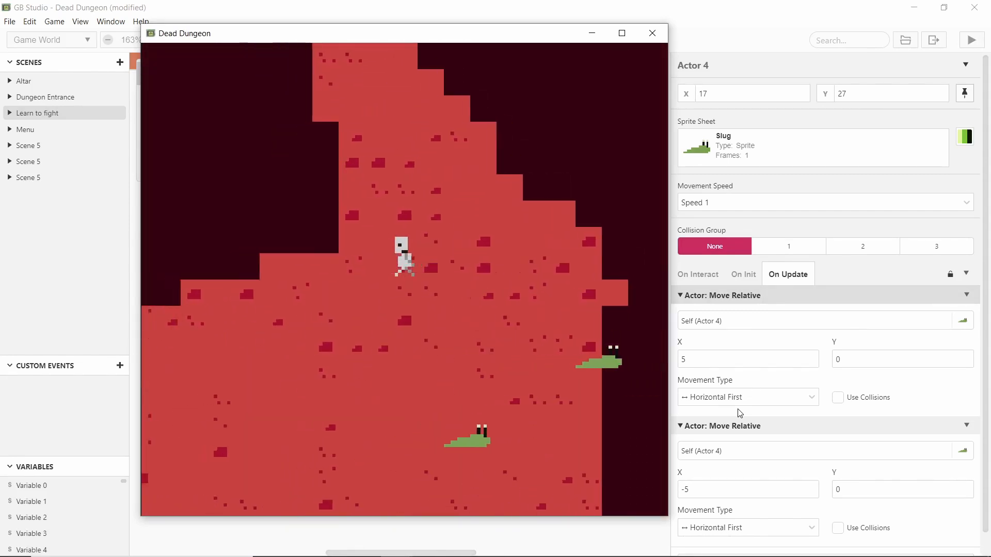
{"action": "key", "text": "Down"}
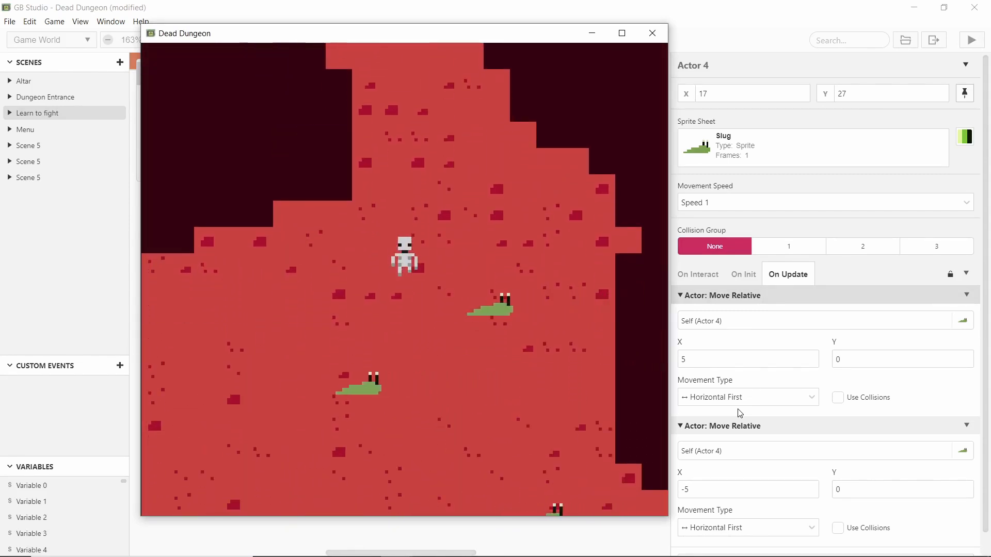
{"action": "key", "text": "Left"}
{"action": "key", "text": "Down"}
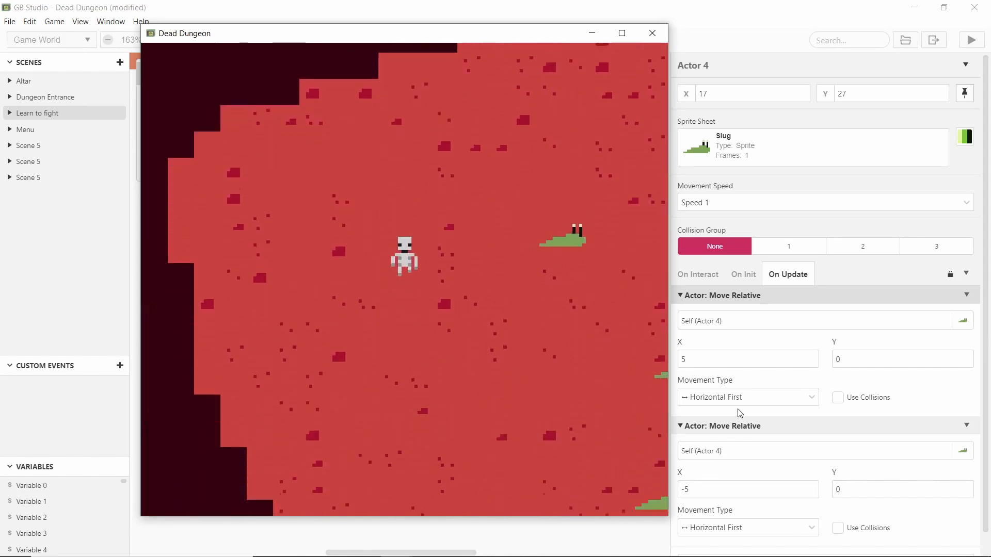
{"action": "key", "text": "Up"}
{"action": "key", "text": "Right"}
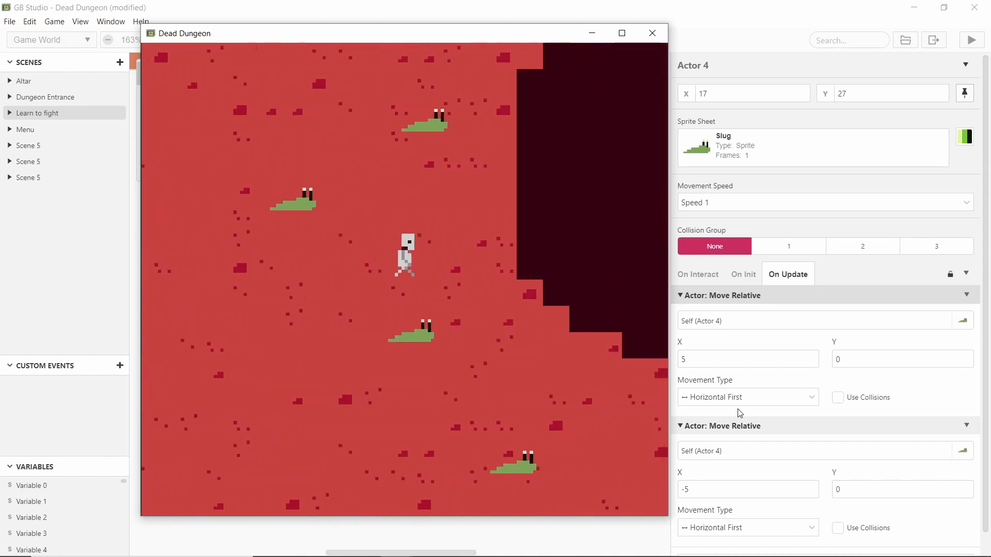
{"action": "key", "text": "Up"}
{"action": "key", "text": "Left"}
{"action": "key", "text": "Up"}
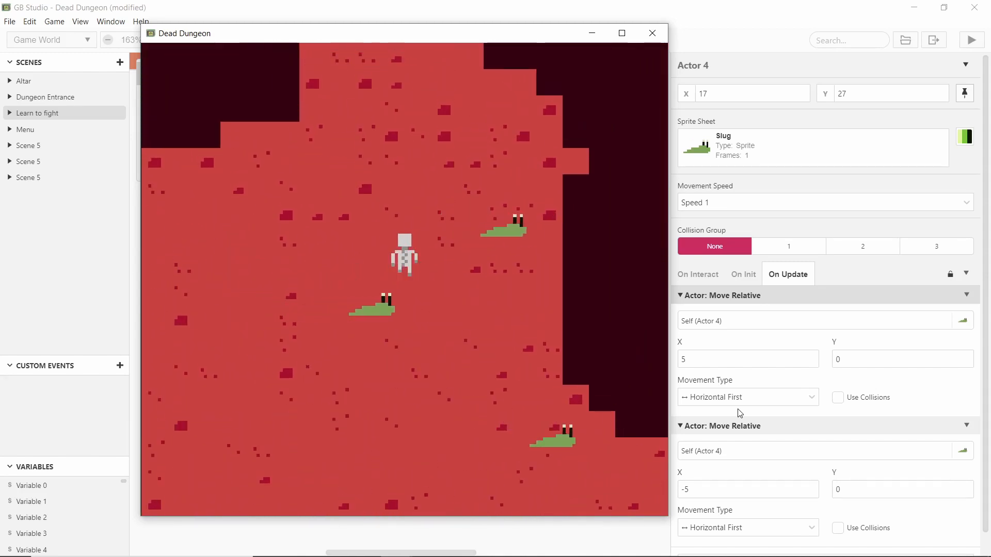
{"action": "key", "text": "Left"}
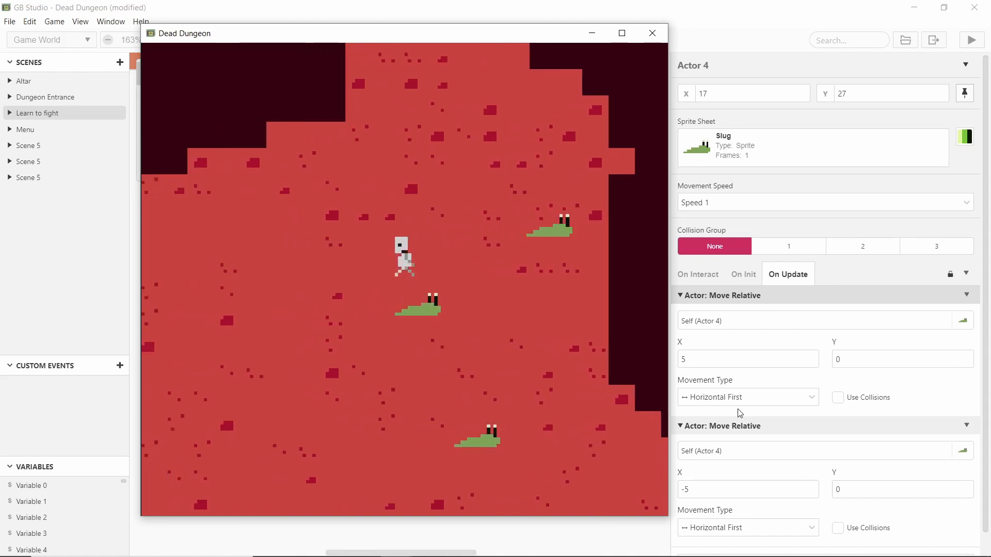
{"action": "key", "text": "Right"}
{"action": "key", "text": "Down"}
{"action": "key", "text": "Left"}
{"action": "key", "text": "Up"}
{"action": "key", "text": "Left"}
{"action": "key", "text": "Down"}
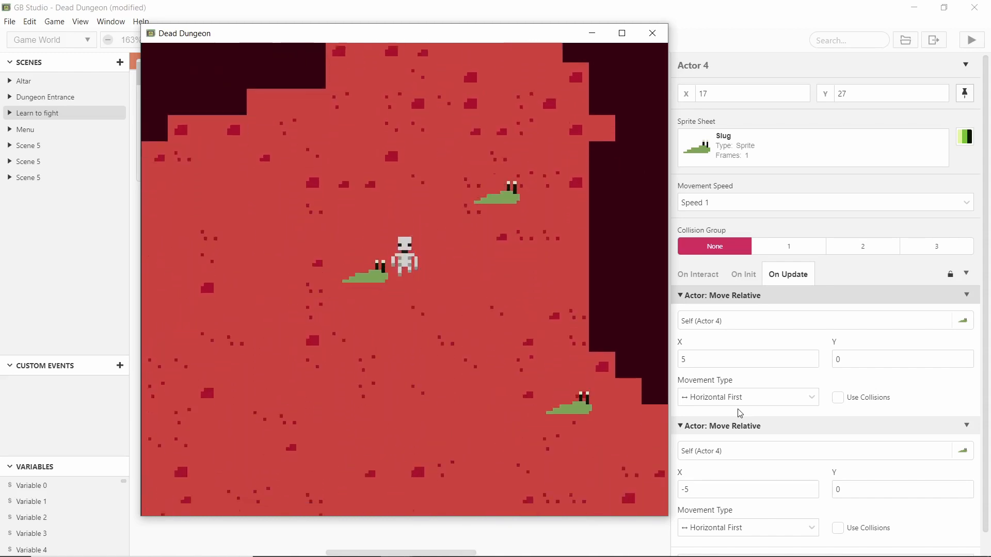
{"action": "key", "text": "Right"}
{"action": "key", "text": "Down"}
{"action": "key", "text": "Right"}
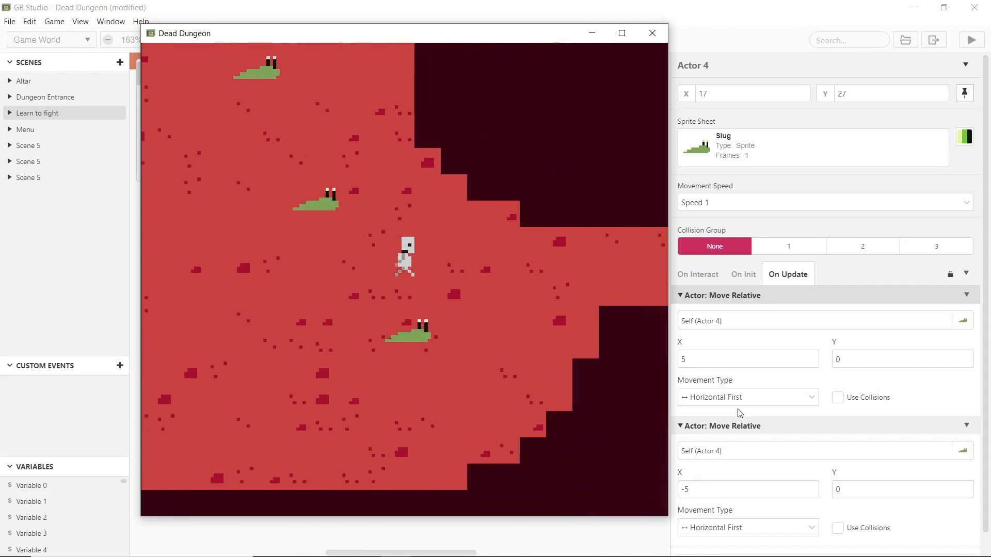
{"action": "key", "text": "Down"}
{"action": "key", "text": "Left"}
{"action": "key", "text": "Left"}
{"action": "key", "text": "Up"}
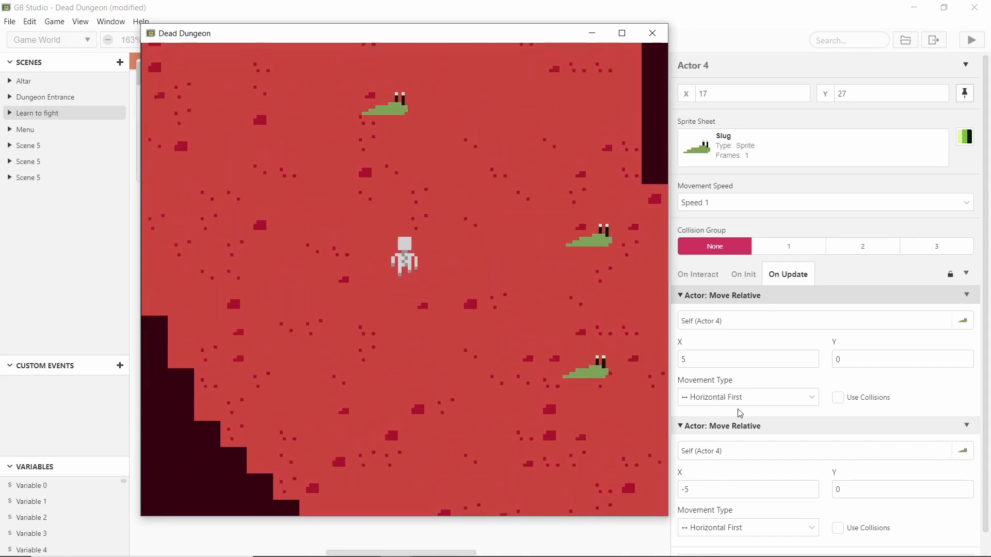
{"action": "key", "text": "Right"}
{"action": "key", "text": "Left"}
{"action": "key", "text": "Right"}
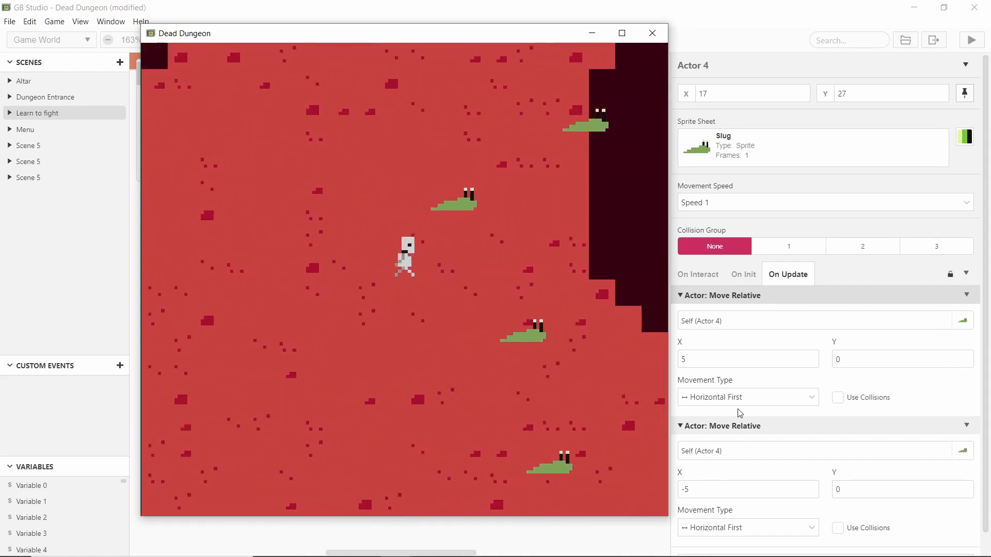
{"action": "left_click", "coordinate": [652, 33]}
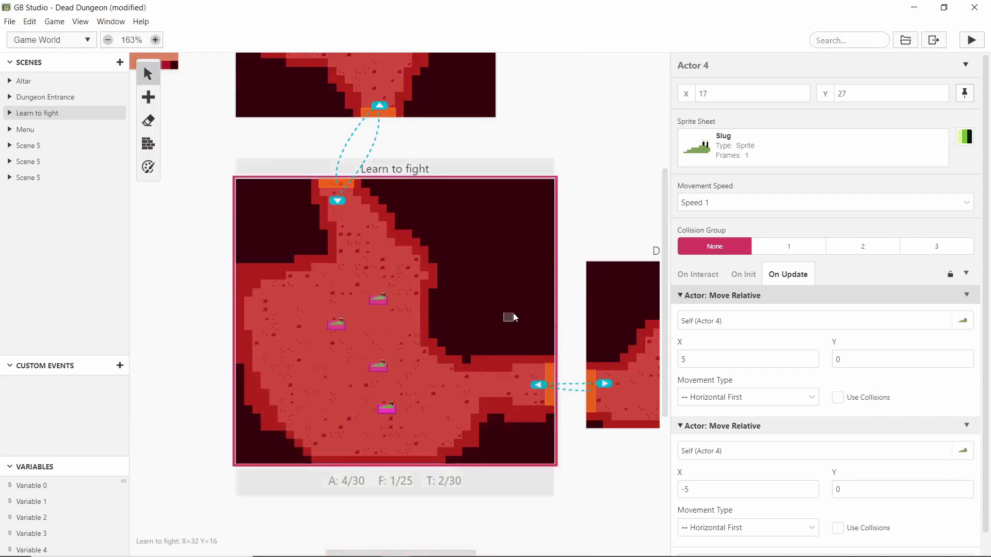
Step: Set the uppermost slug's movement speed to Speed ½ (Slower) and enable Use Collisions on both of its Move Relative events
{"action": "scroll", "coordinate": [376, 335], "scroll_direction": "up", "scroll_amount": 5, "text": "ctrl"}
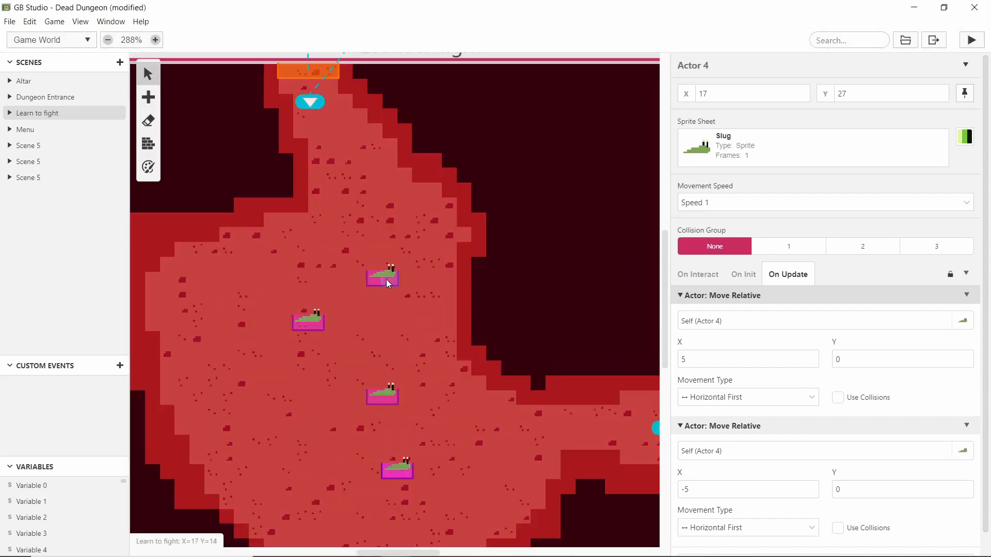
{"action": "left_click", "coordinate": [386, 279]}
{"action": "left_click", "coordinate": [734, 207]}
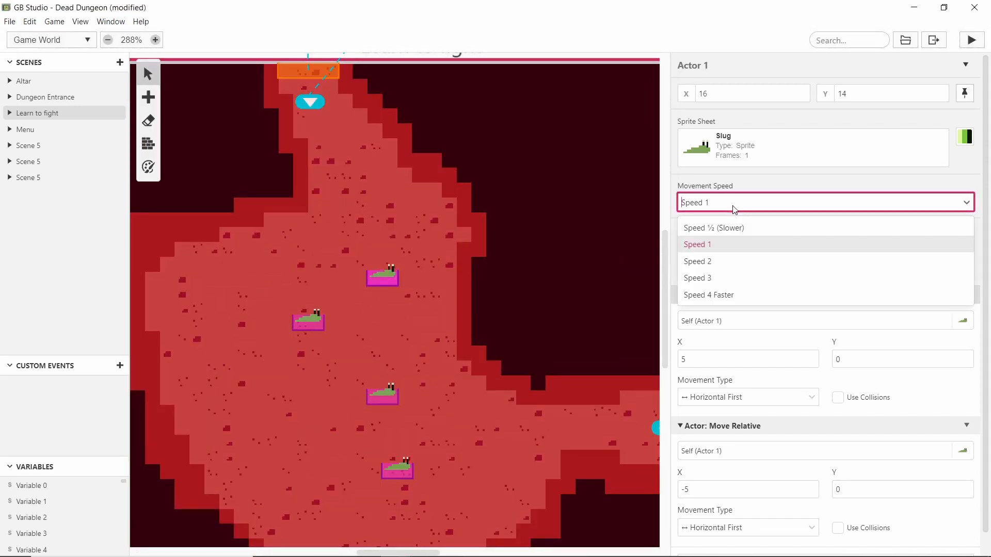
{"action": "left_click", "coordinate": [741, 226]}
{"action": "scroll", "coordinate": [762, 213], "scroll_direction": "down", "scroll_amount": 1}
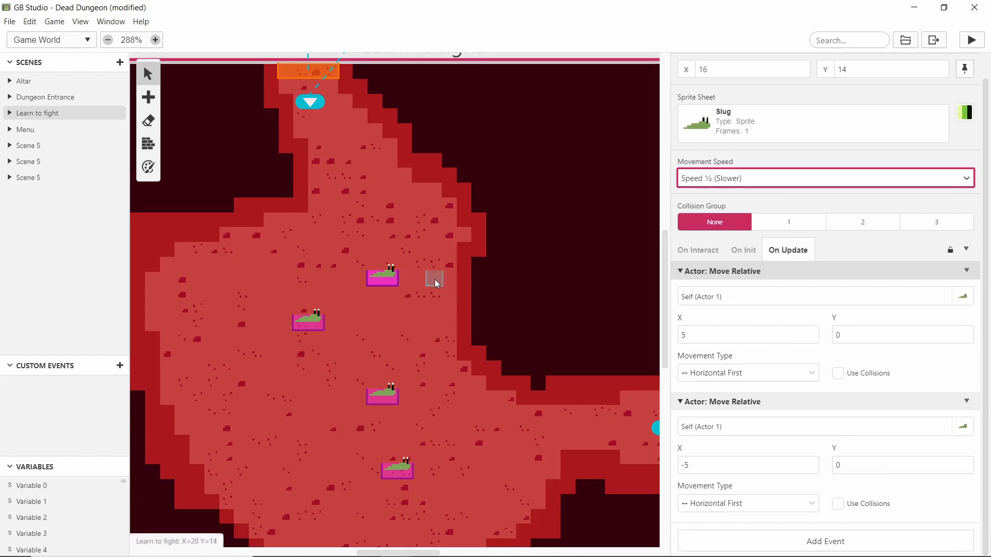
{"action": "left_click", "coordinate": [837, 374]}
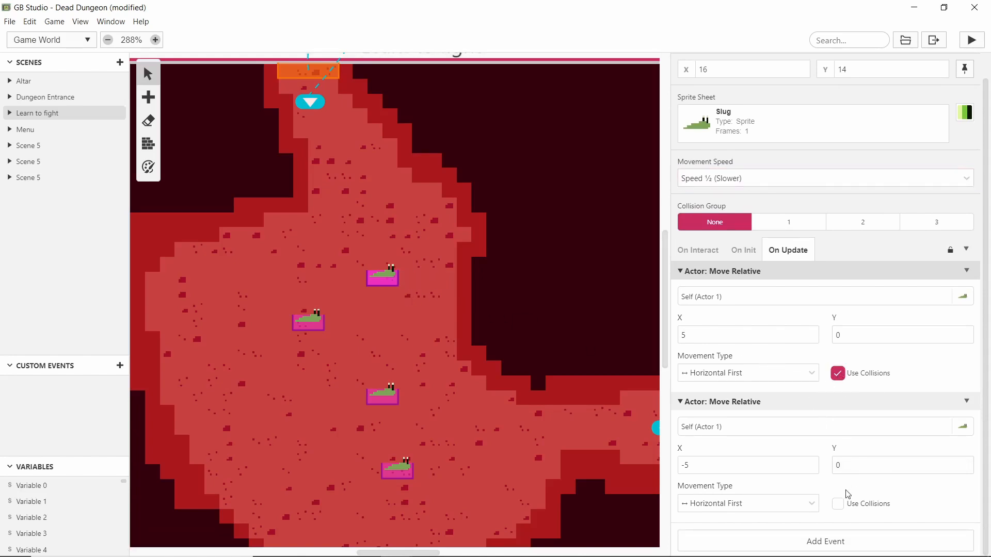
Step: Enable Use Collisions on both Move Relative events of the slugs at X 11, Y 17 and X 16, Y 22
{"action": "left_click", "coordinate": [314, 322]}
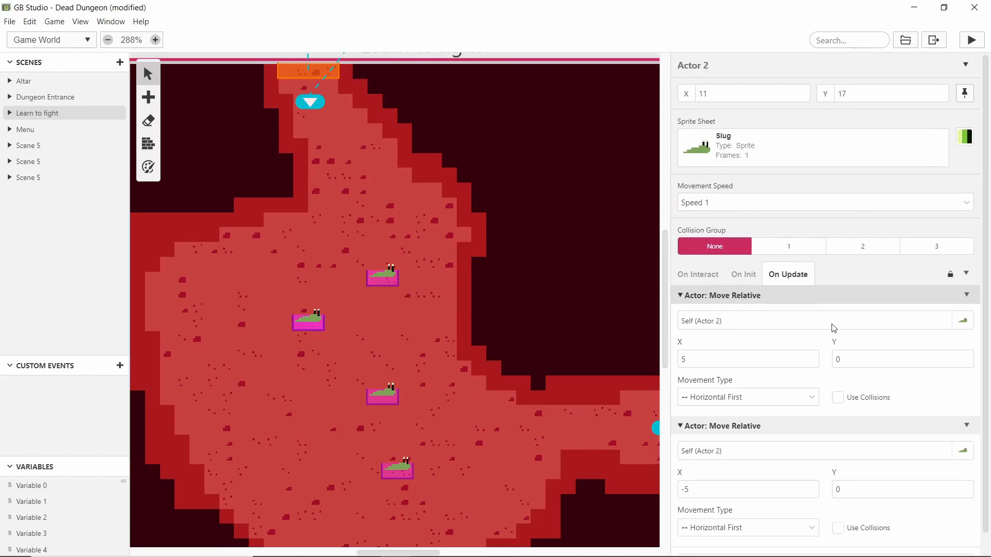
{"action": "left_click", "coordinate": [838, 397]}
{"action": "scroll", "coordinate": [837, 399], "scroll_direction": "down", "scroll_amount": 1}
{"action": "left_click", "coordinate": [837, 502]}
{"action": "left_click", "coordinate": [388, 402]}
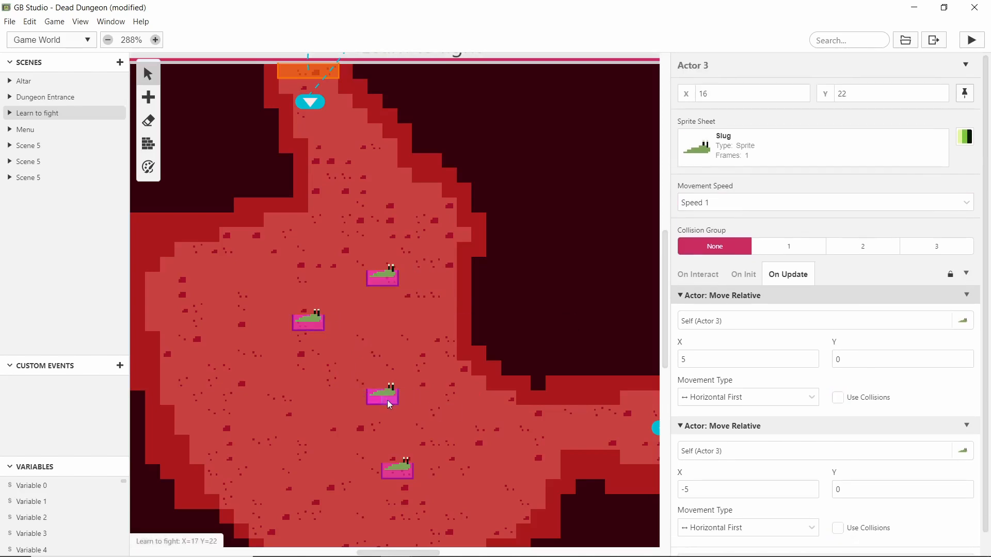
{"action": "scroll", "coordinate": [845, 412], "scroll_direction": "down", "scroll_amount": 1}
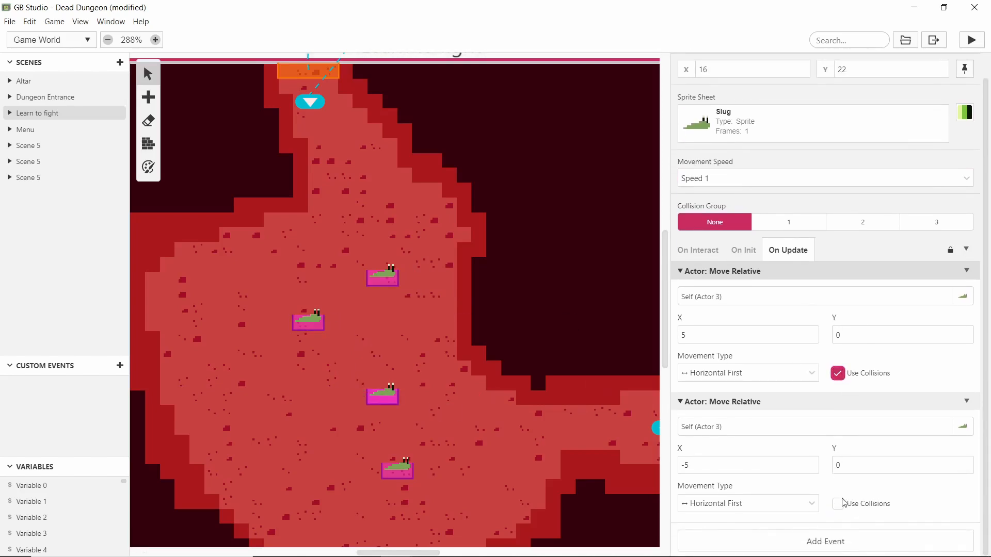
{"action": "left_click", "coordinate": [838, 503]}
Step: Enable Use Collisions on both Move Relative events of the lowest slug at X 17, Y 27
{"action": "left_click", "coordinate": [399, 467]}
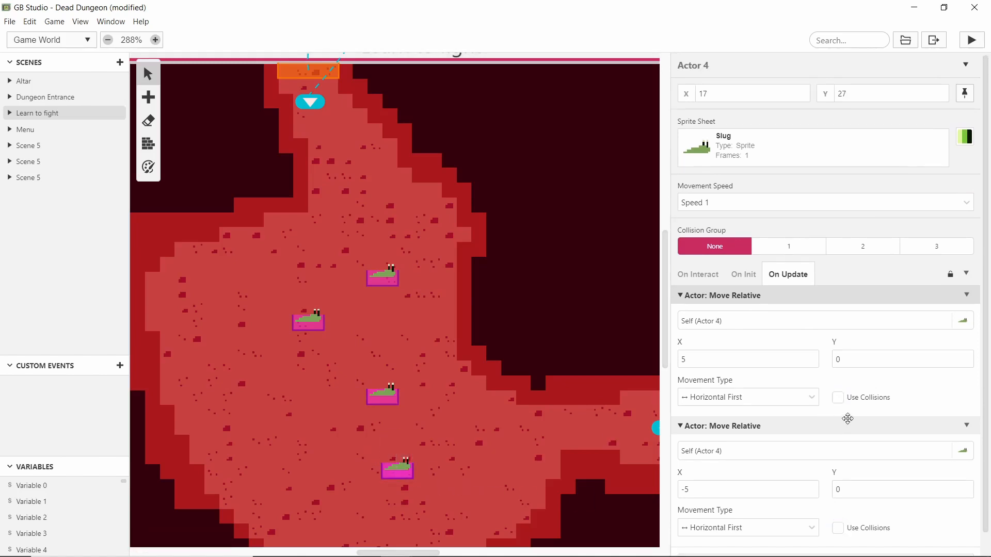
{"action": "left_click", "coordinate": [837, 397]}
{"action": "scroll", "coordinate": [838, 413], "scroll_direction": "down", "scroll_amount": 1}
{"action": "left_click", "coordinate": [838, 503]}
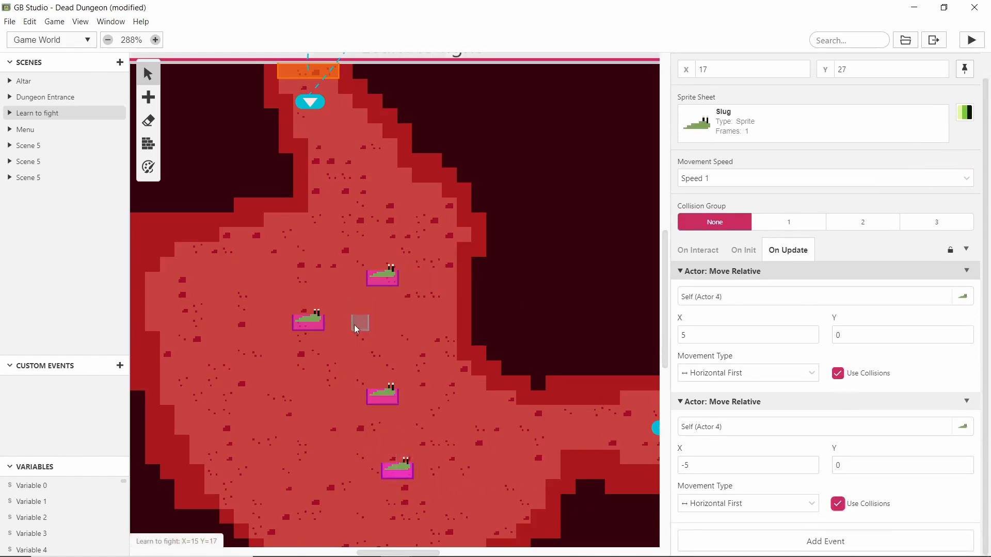
Step: Set the movement speed of the three lower slugs in Learn to fight to Speed ½ (Slower)
{"action": "left_click", "coordinate": [365, 283]}
{"action": "left_click", "coordinate": [374, 279]}
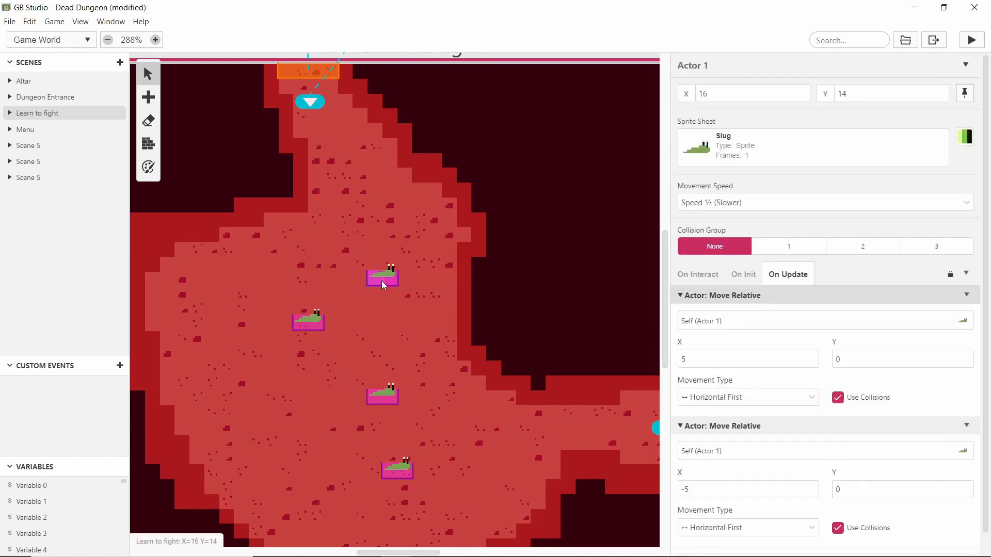
{"action": "left_click", "coordinate": [701, 207]}
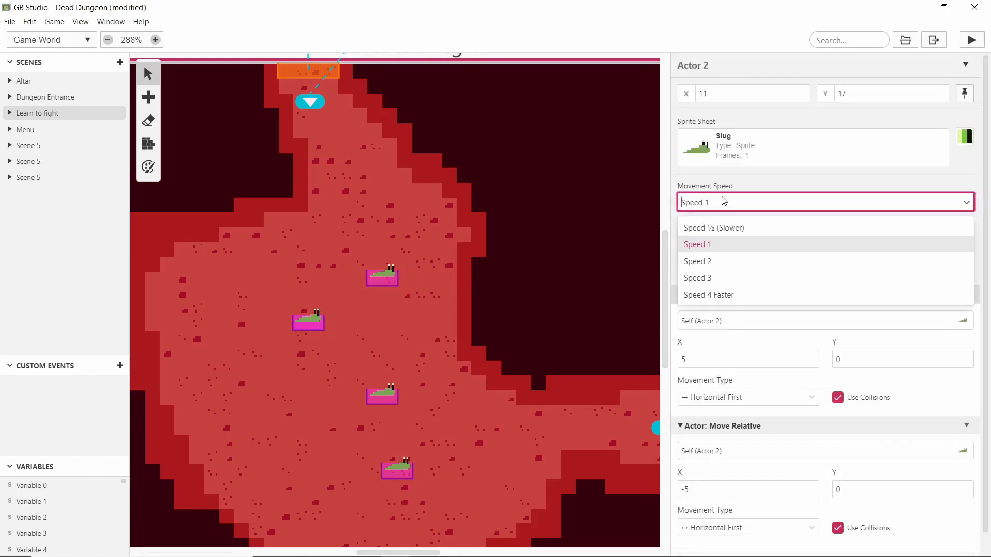
{"action": "left_click", "coordinate": [680, 227]}
{"action": "left_click", "coordinate": [380, 394]}
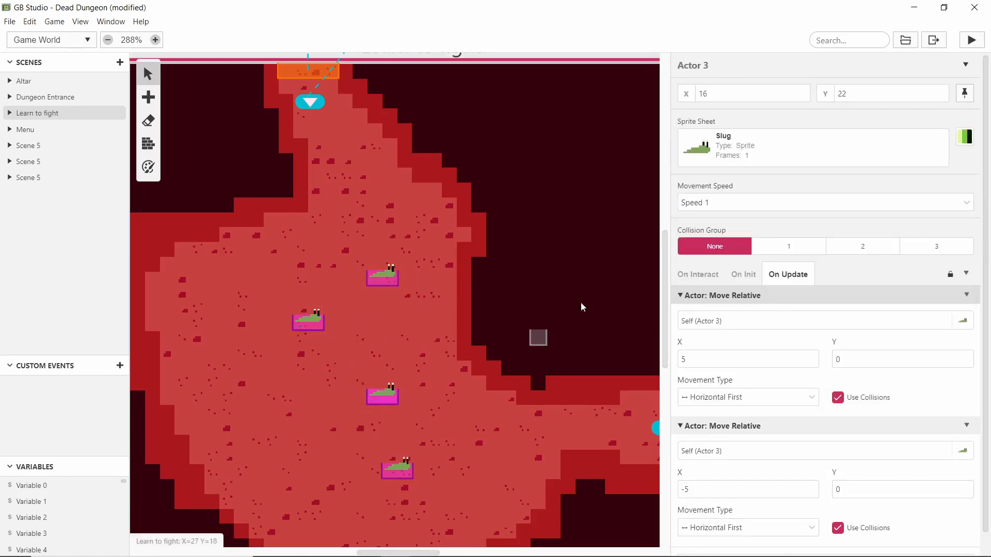
{"action": "left_click", "coordinate": [754, 203]}
{"action": "left_click", "coordinate": [702, 223]}
{"action": "left_click", "coordinate": [404, 471]}
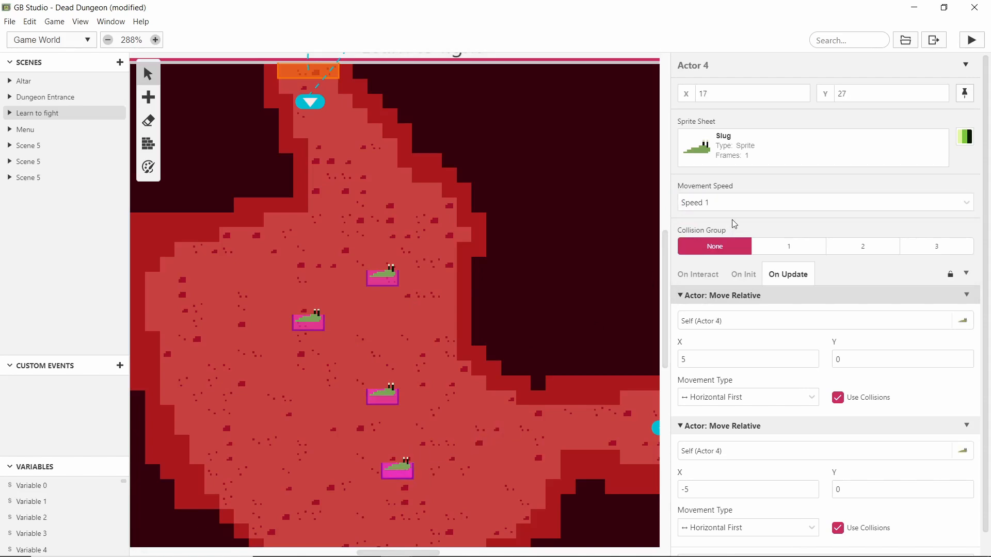
{"action": "left_click", "coordinate": [753, 202]}
{"action": "left_click", "coordinate": [701, 227]}
{"action": "left_click", "coordinate": [431, 341]}
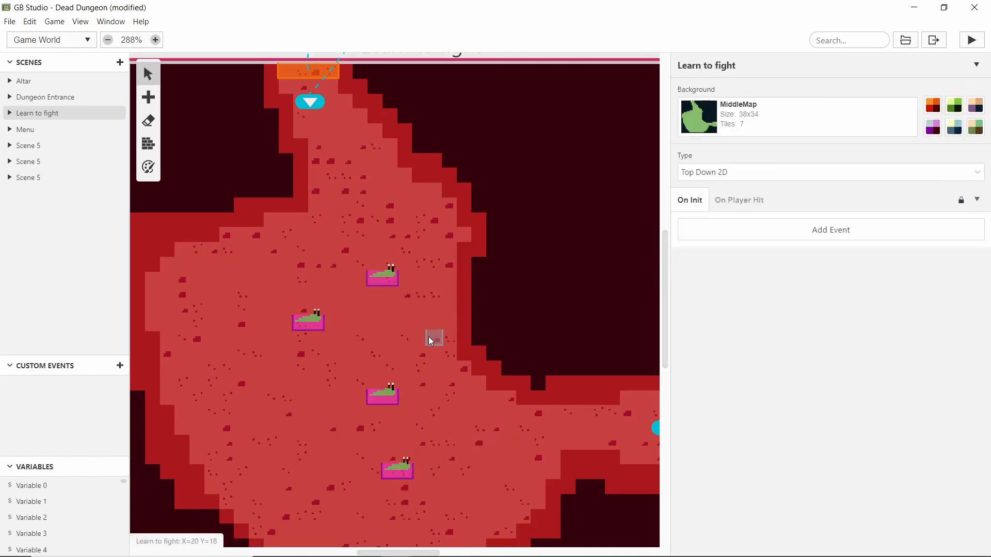
{"action": "scroll", "coordinate": [428, 331], "scroll_direction": "down", "scroll_amount": 2, "text": "ctrl"}
{"action": "scroll", "coordinate": [354, 281], "scroll_direction": "down", "scroll_amount": 2}
{"action": "scroll", "coordinate": [353, 286], "scroll_direction": "down", "scroll_amount": 1, "text": "ctrl"}
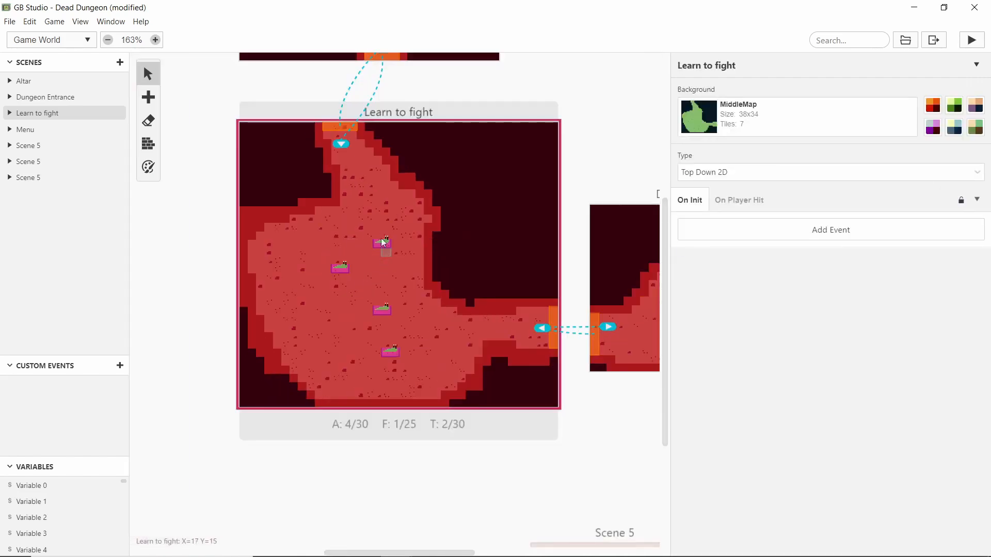
{"action": "scroll", "coordinate": [403, 227], "scroll_direction": "up", "scroll_amount": 4}
{"action": "left_click_drag", "start_coordinate": [582, 310], "coordinate": [469, 148]}
{"action": "left_click_drag", "start_coordinate": [563, 208], "coordinate": [425, 127]}
{"action": "left_click_drag", "start_coordinate": [338, 445], "coordinate": [535, 459]}
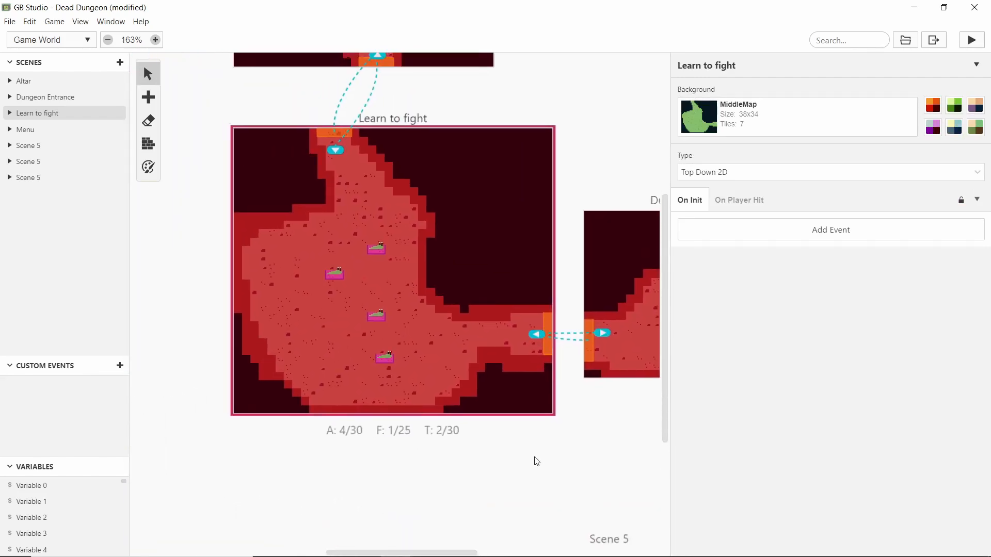
{"action": "left_click_drag", "start_coordinate": [579, 155], "coordinate": [411, 99]}
{"action": "left_click_drag", "start_coordinate": [529, 448], "coordinate": [486, 380]}
{"action": "middle_click_drag", "start_coordinate": [395, 379], "coordinate": [593, 499]}
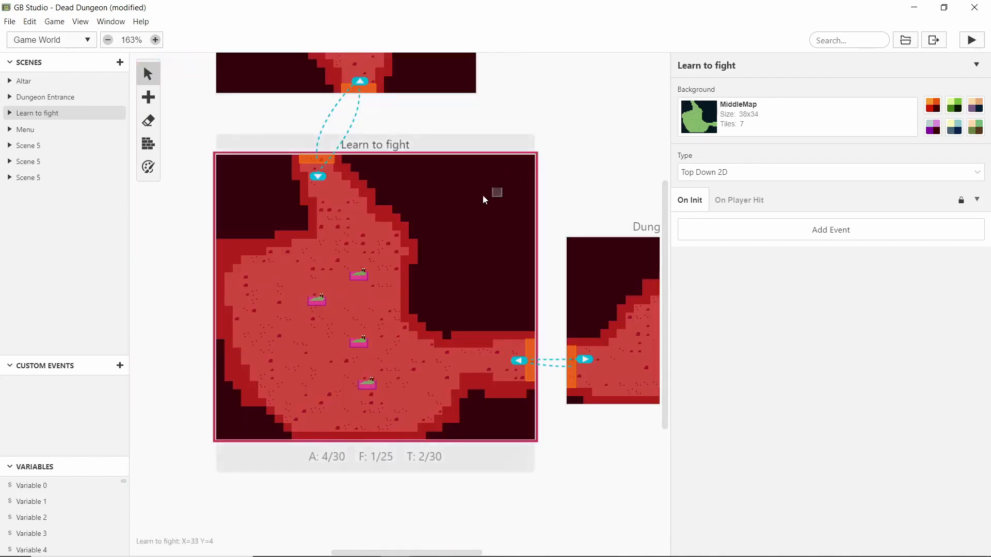
{"action": "middle_click_drag", "start_coordinate": [617, 129], "coordinate": [644, 205]}
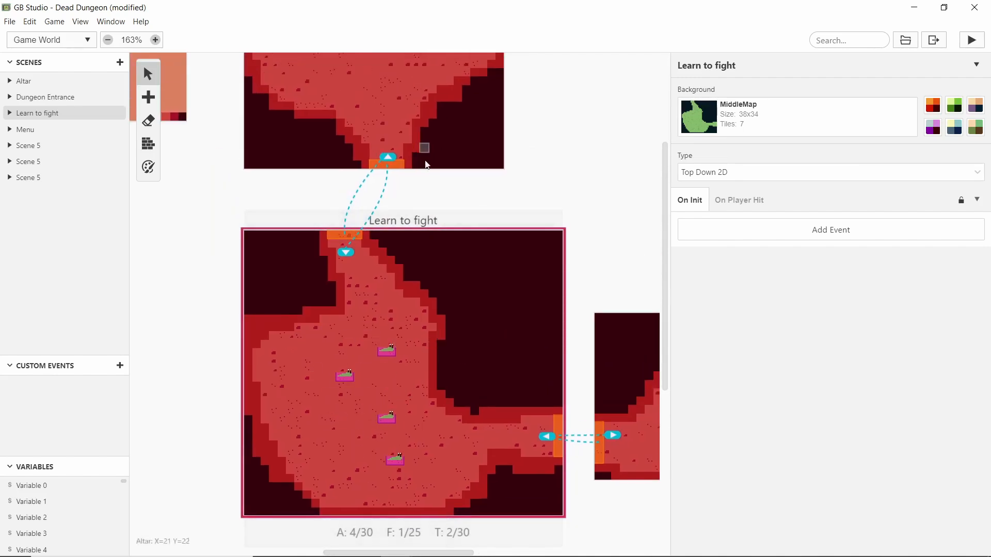
{"action": "scroll", "coordinate": [466, 239], "scroll_direction": "up", "scroll_amount": 1}
{"action": "scroll", "coordinate": [358, 230], "scroll_direction": "up", "scroll_amount": 2}
{"action": "scroll", "coordinate": [359, 247], "scroll_direction": "down", "scroll_amount": 4}
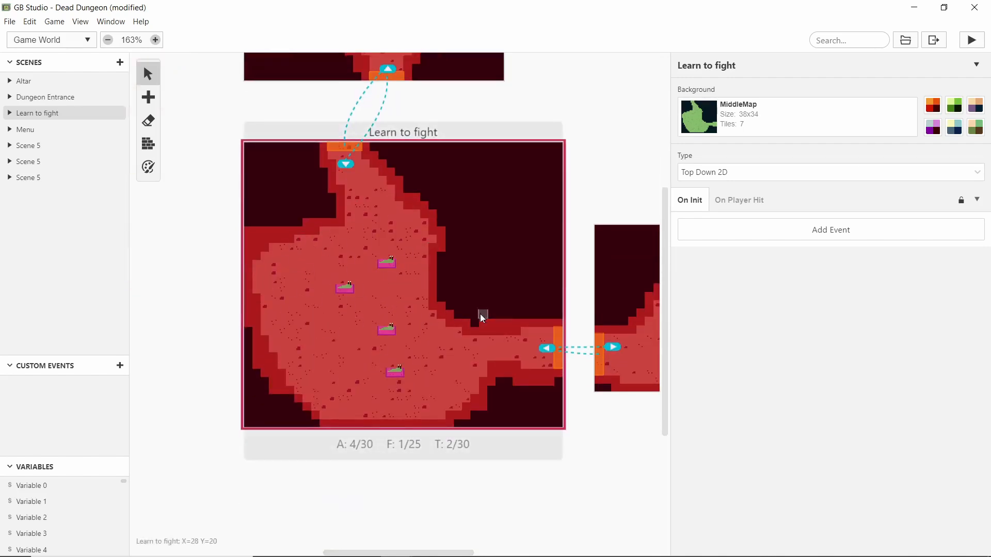
{"action": "scroll", "coordinate": [573, 150], "scroll_direction": "right", "scroll_amount": 4}
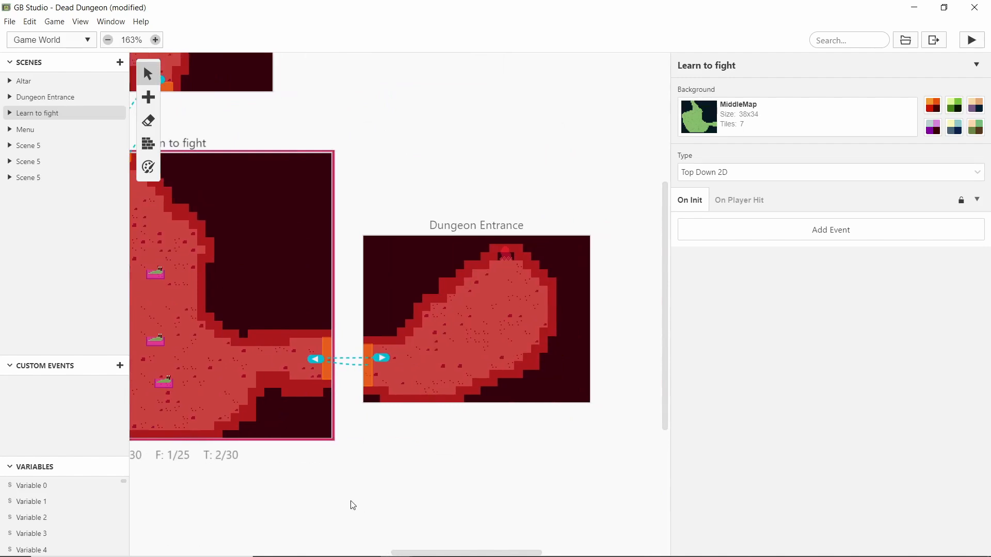
{"action": "scroll", "coordinate": [352, 506], "scroll_direction": "left", "scroll_amount": 3}
{"action": "scroll", "coordinate": [400, 428], "scroll_direction": "up", "scroll_amount": 3}
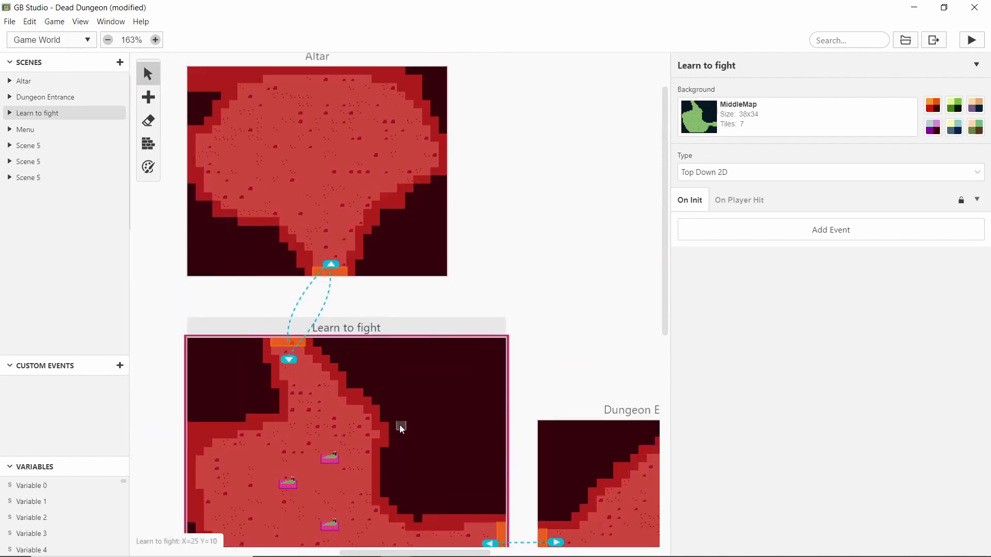
{"action": "scroll", "coordinate": [597, 229], "scroll_direction": "down", "scroll_amount": 2}
{"action": "scroll", "coordinate": [598, 229], "scroll_direction": "left", "scroll_amount": 1}
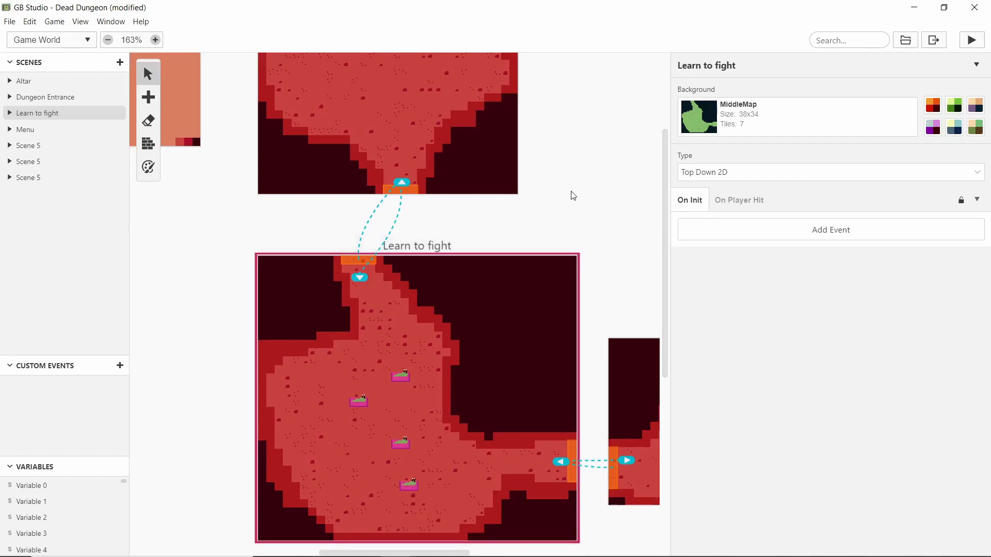
{"action": "scroll", "coordinate": [547, 201], "scroll_direction": "up", "scroll_amount": 4}
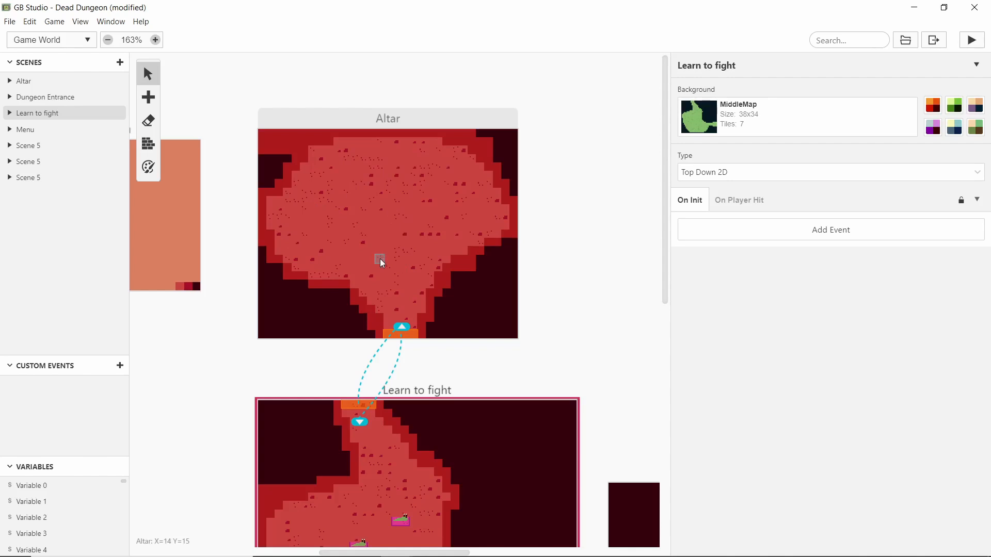
Step: Save the Dead Dungeon project
{"action": "scroll", "coordinate": [380, 259], "scroll_direction": "down", "scroll_amount": 5}
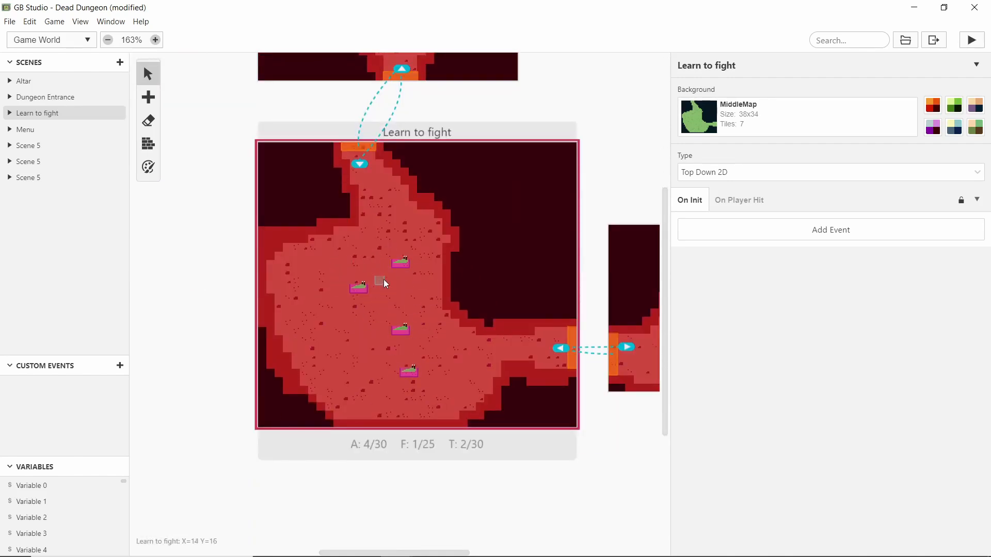
{"action": "scroll", "coordinate": [407, 268], "scroll_direction": "up", "scroll_amount": 5}
{"action": "scroll", "coordinate": [425, 268], "scroll_direction": "down", "scroll_amount": 3}
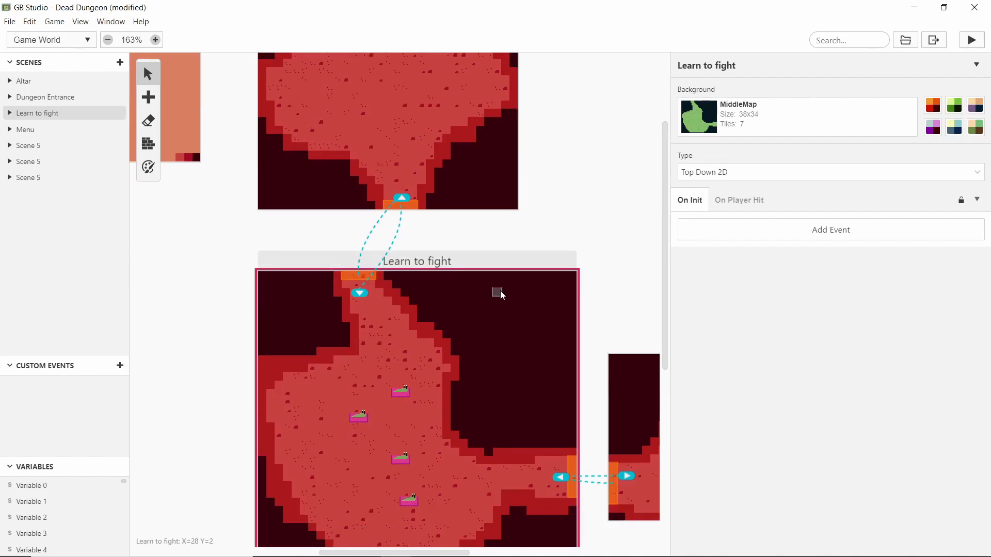
{"action": "scroll", "coordinate": [499, 283], "scroll_direction": "up", "scroll_amount": 3}
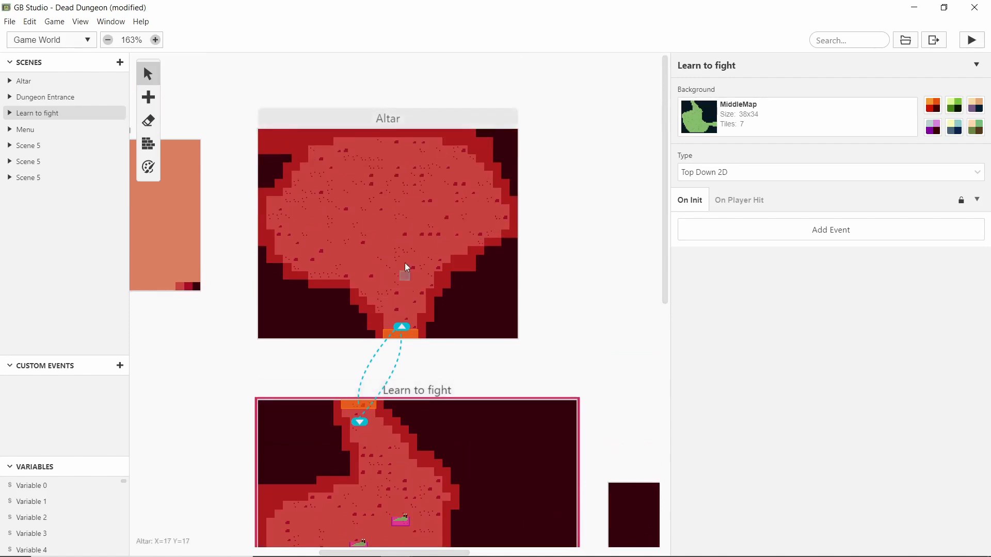
{"action": "scroll", "coordinate": [422, 251], "scroll_direction": "down", "scroll_amount": 5}
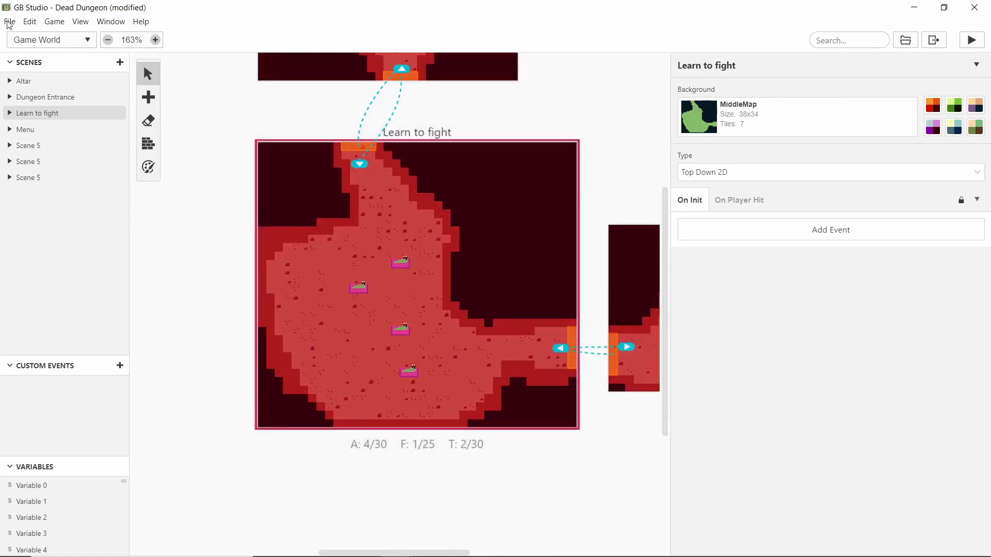
{"action": "left_click", "coordinate": [8, 22]}
{"action": "left_click", "coordinate": [20, 81]}
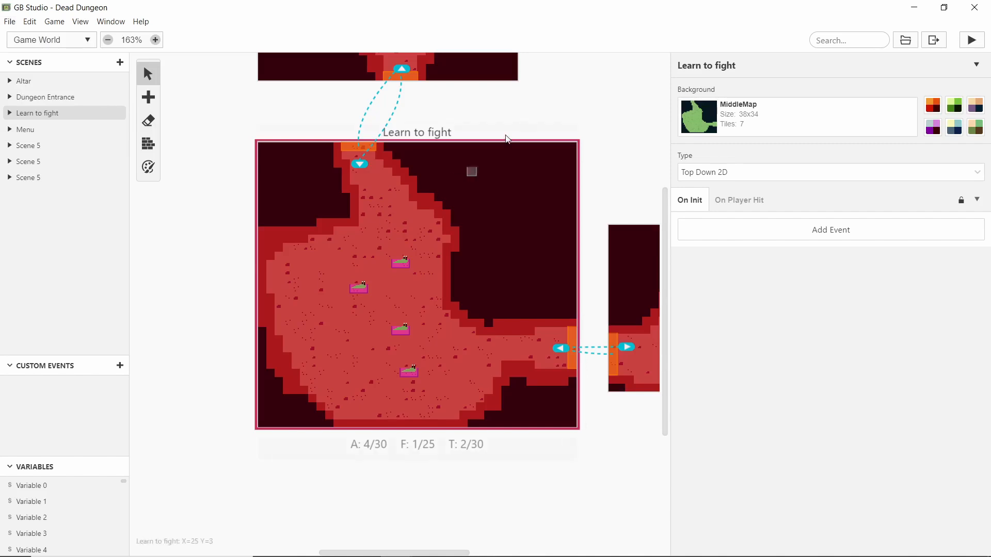
{"action": "scroll", "coordinate": [493, 161], "scroll_direction": "right", "scroll_amount": 2}
{"action": "scroll", "coordinate": [493, 162], "scroll_direction": "up", "scroll_amount": 5}
{"action": "scroll", "coordinate": [532, 315], "scroll_direction": "down", "scroll_amount": 3}
{"action": "scroll", "coordinate": [516, 269], "scroll_direction": "right", "scroll_amount": 3}
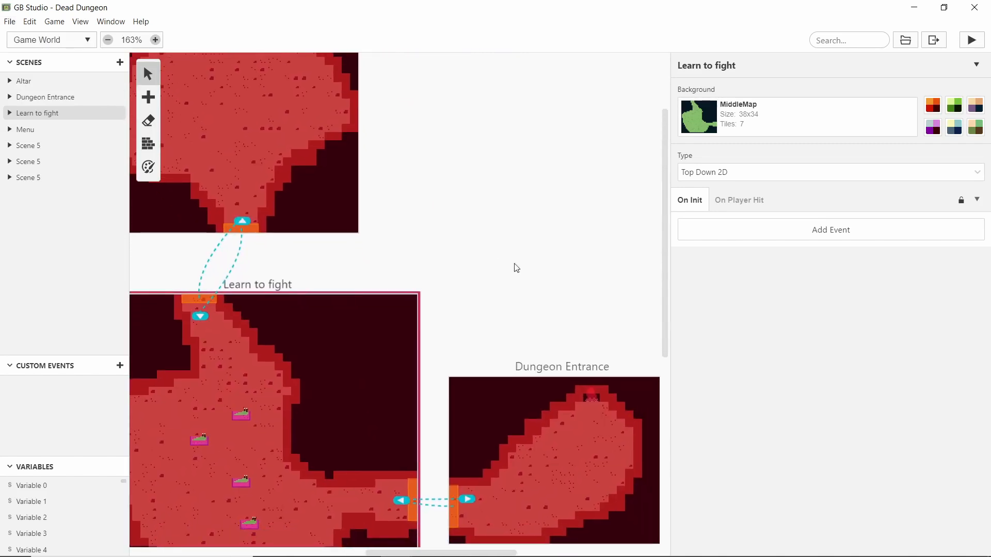
{"action": "scroll", "coordinate": [498, 199], "scroll_direction": "left", "scroll_amount": 5}
{"action": "scroll", "coordinate": [497, 199], "scroll_direction": "down", "scroll_amount": 2}
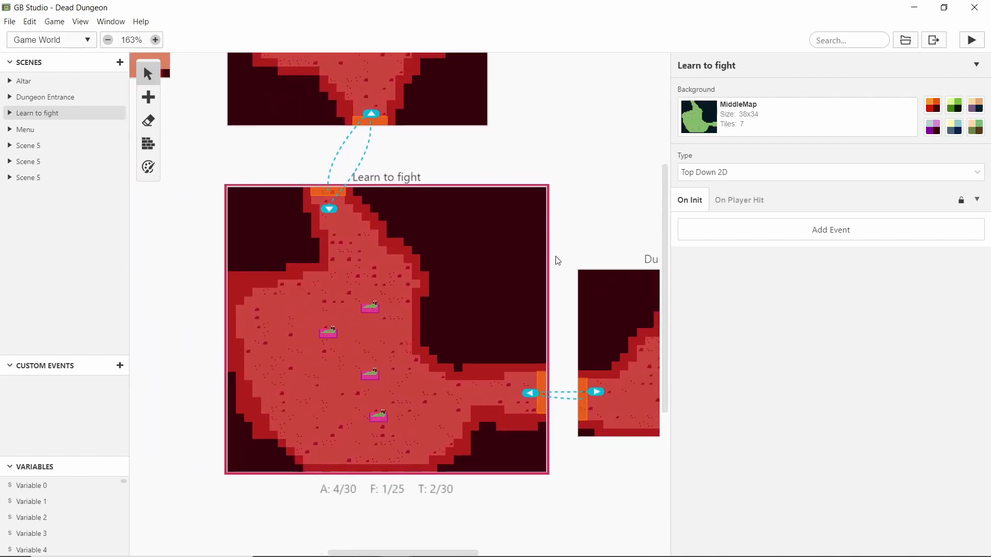
{"action": "scroll", "coordinate": [547, 264], "scroll_direction": "right", "scroll_amount": 1}
{"action": "scroll", "coordinate": [550, 253], "scroll_direction": "up", "scroll_amount": 5}
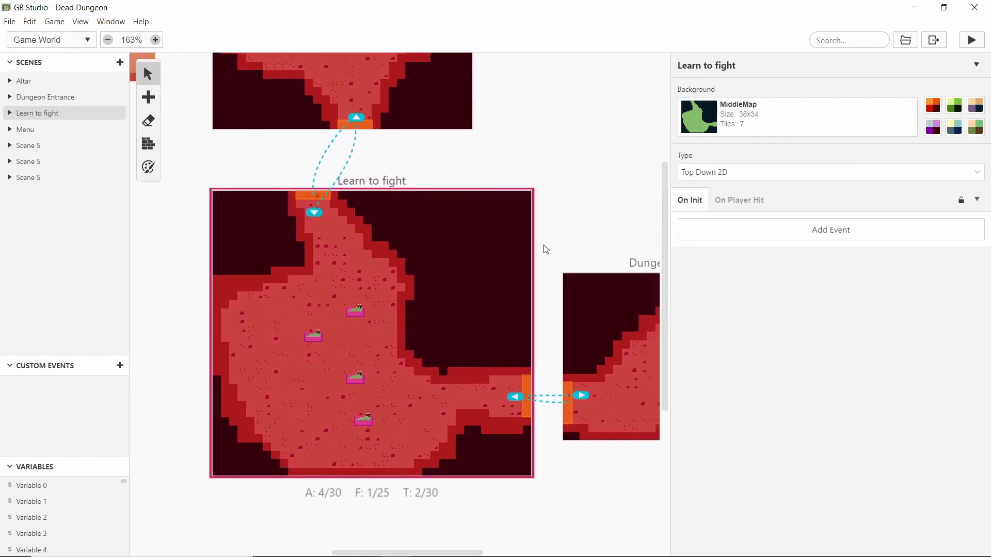
{"action": "scroll", "coordinate": [547, 253], "scroll_direction": "left", "scroll_amount": 2}
{"action": "scroll", "coordinate": [552, 332], "scroll_direction": "left", "scroll_amount": 4}
{"action": "scroll", "coordinate": [552, 333], "scroll_direction": "down", "scroll_amount": 1}
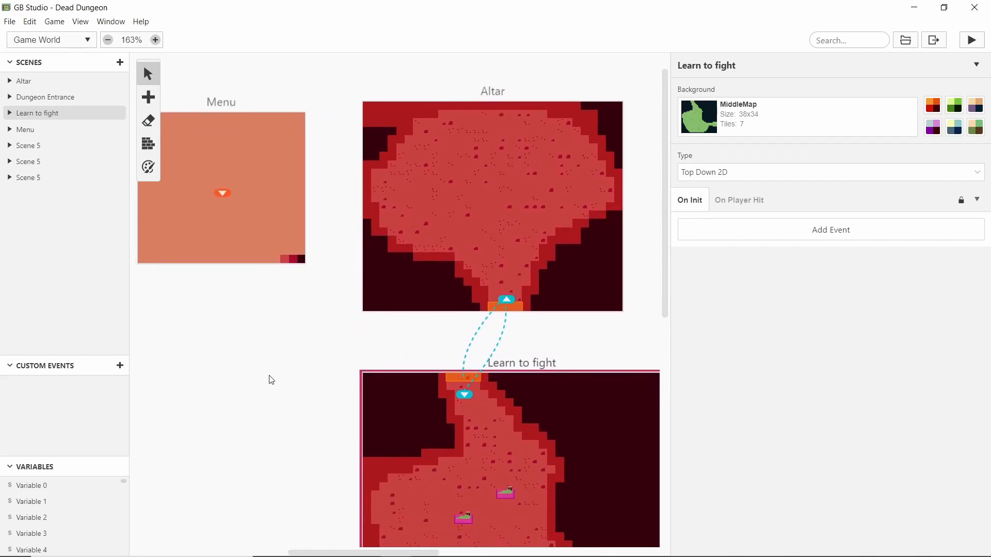
{"action": "middle_click_drag", "start_coordinate": [271, 380], "coordinate": [172, 199]}
{"action": "middle_click_drag", "start_coordinate": [438, 400], "coordinate": [240, 428]}
{"action": "middle_click_drag", "start_coordinate": [364, 325], "coordinate": [532, 406]}
{"action": "scroll", "coordinate": [528, 191], "scroll_direction": "up", "scroll_amount": 5}
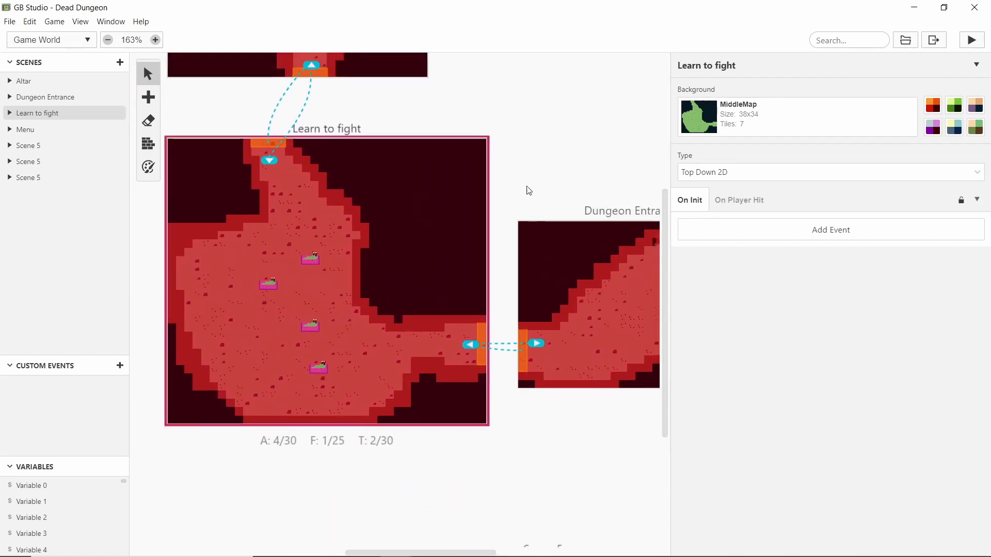
{"action": "middle_click_drag", "start_coordinate": [526, 257], "coordinate": [595, 387]}
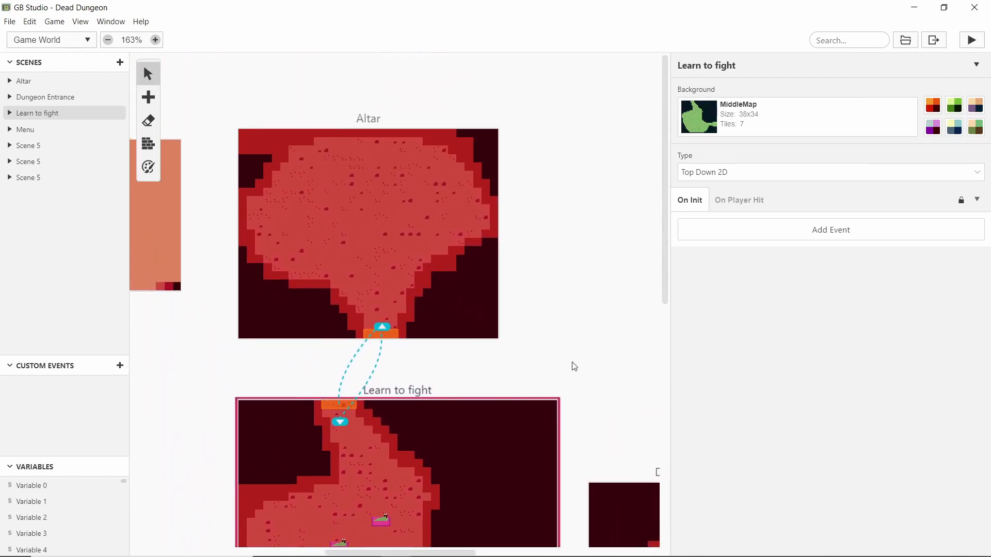
{"action": "middle_click_drag", "start_coordinate": [550, 331], "coordinate": [622, 308]}
{"action": "middle_click_drag", "start_coordinate": [209, 374], "coordinate": [166, 287]}
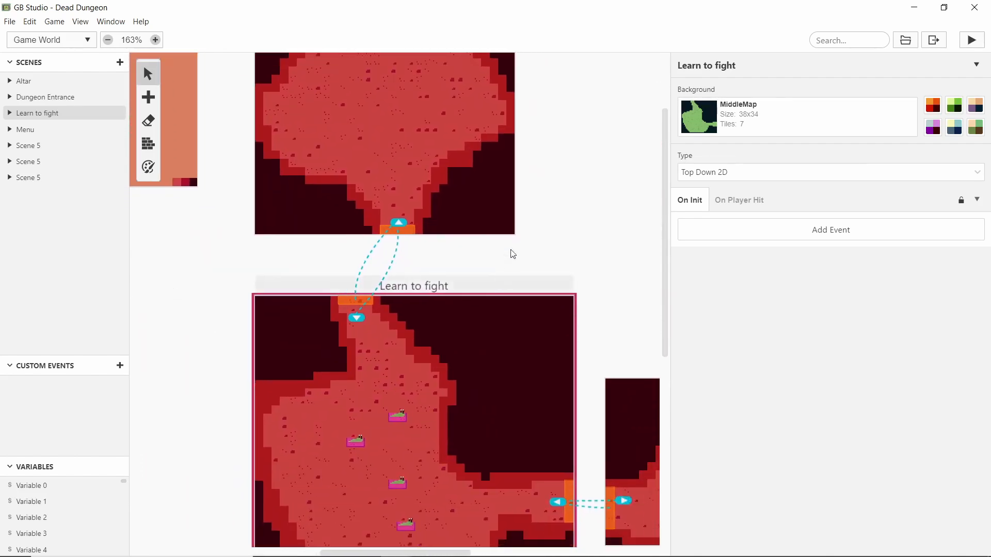
{"action": "middle_click_drag", "start_coordinate": [601, 252], "coordinate": [507, 152]}
{"action": "middle_click_drag", "start_coordinate": [508, 152], "coordinate": [515, 150]}
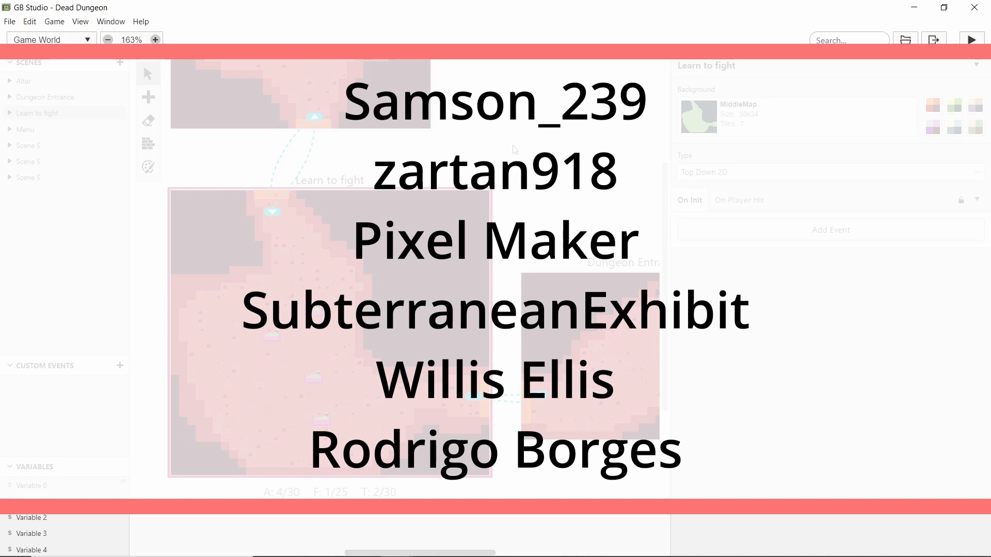
{"action": "scroll", "coordinate": [513, 153], "scroll_direction": "up", "scroll_amount": 5}
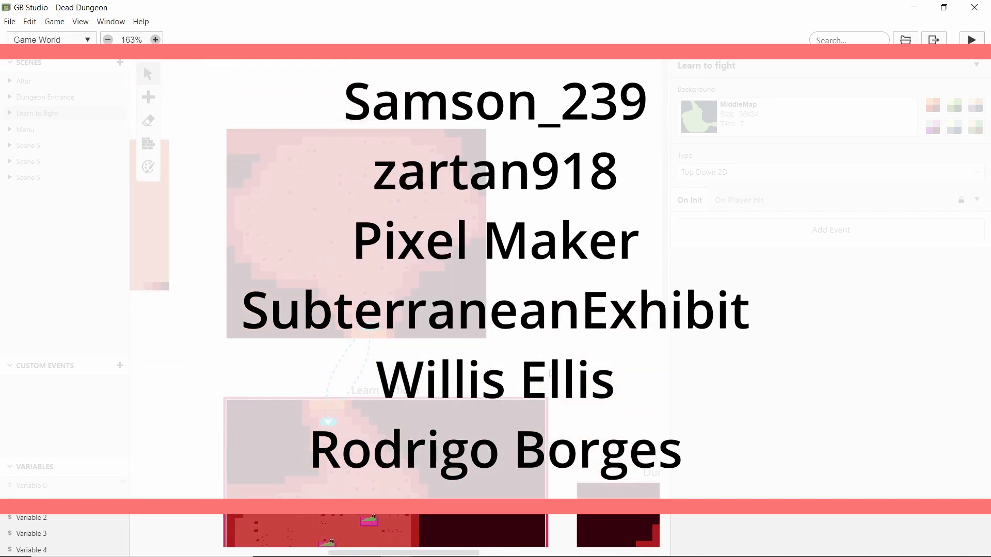
{"action": "middle_click_drag", "start_coordinate": [523, 269], "coordinate": [506, 214]}
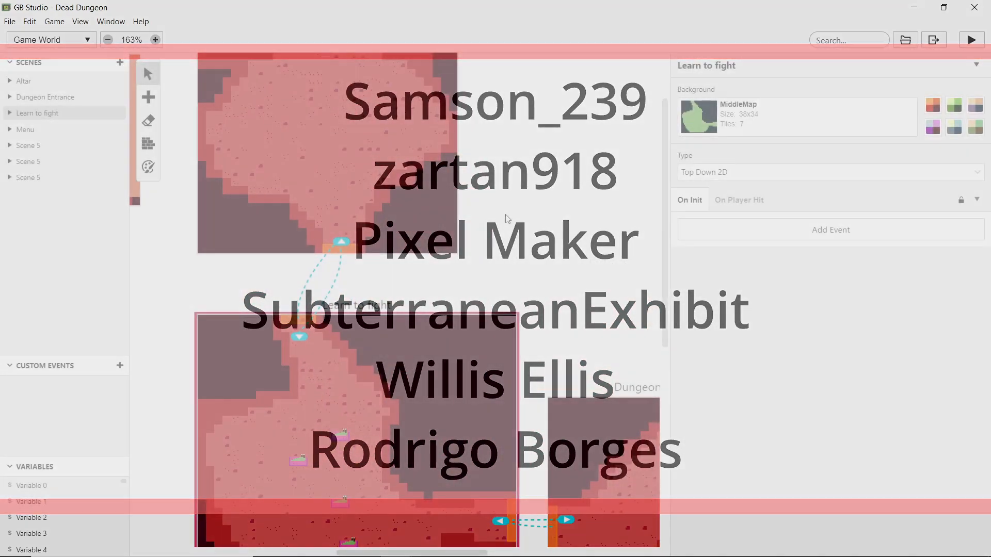